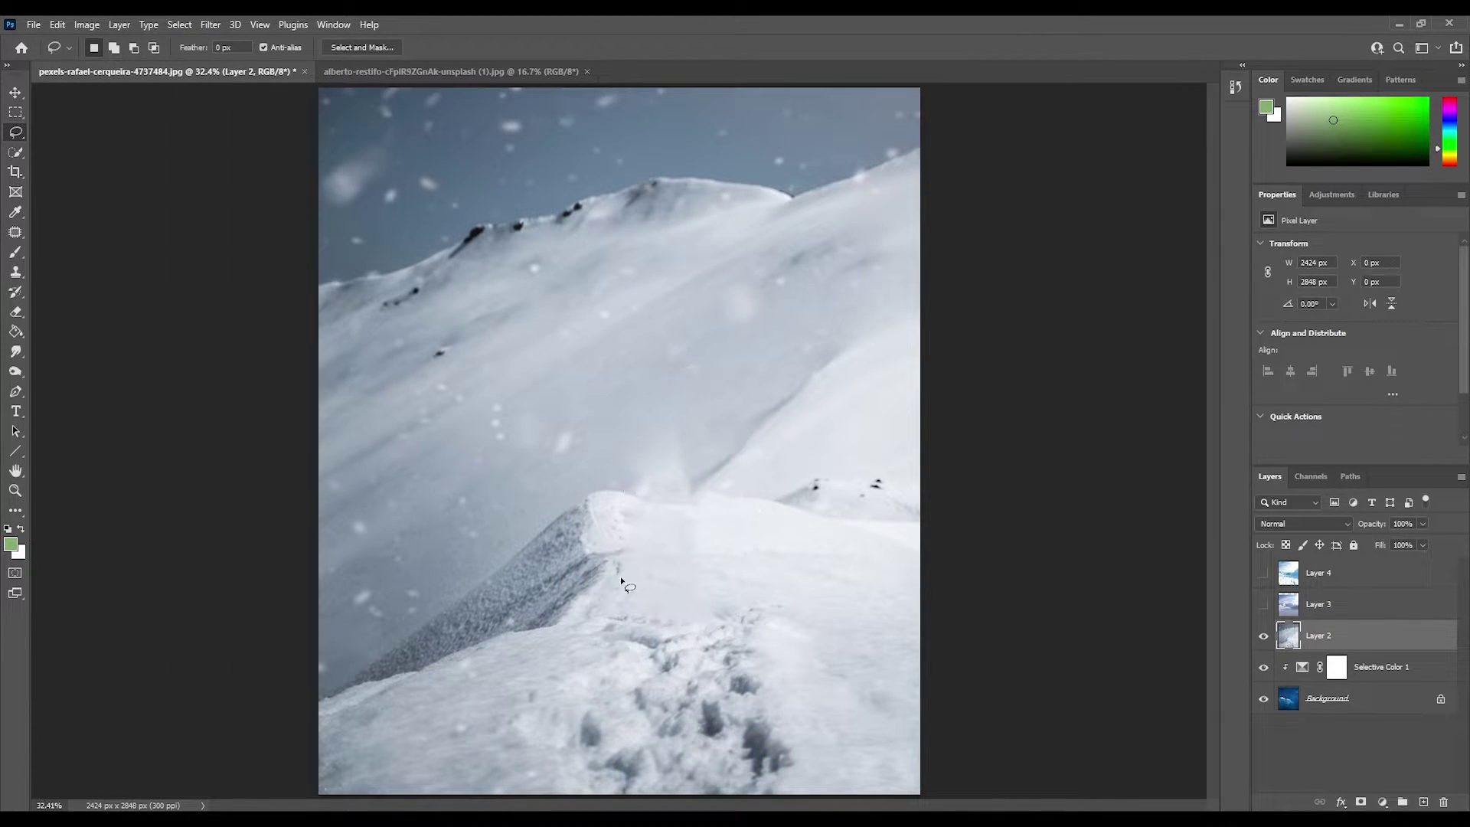
Step: Lasso-select the snow below the ridge line
key(j)
key(shift+j)
drag(624, 509, 702, 541)
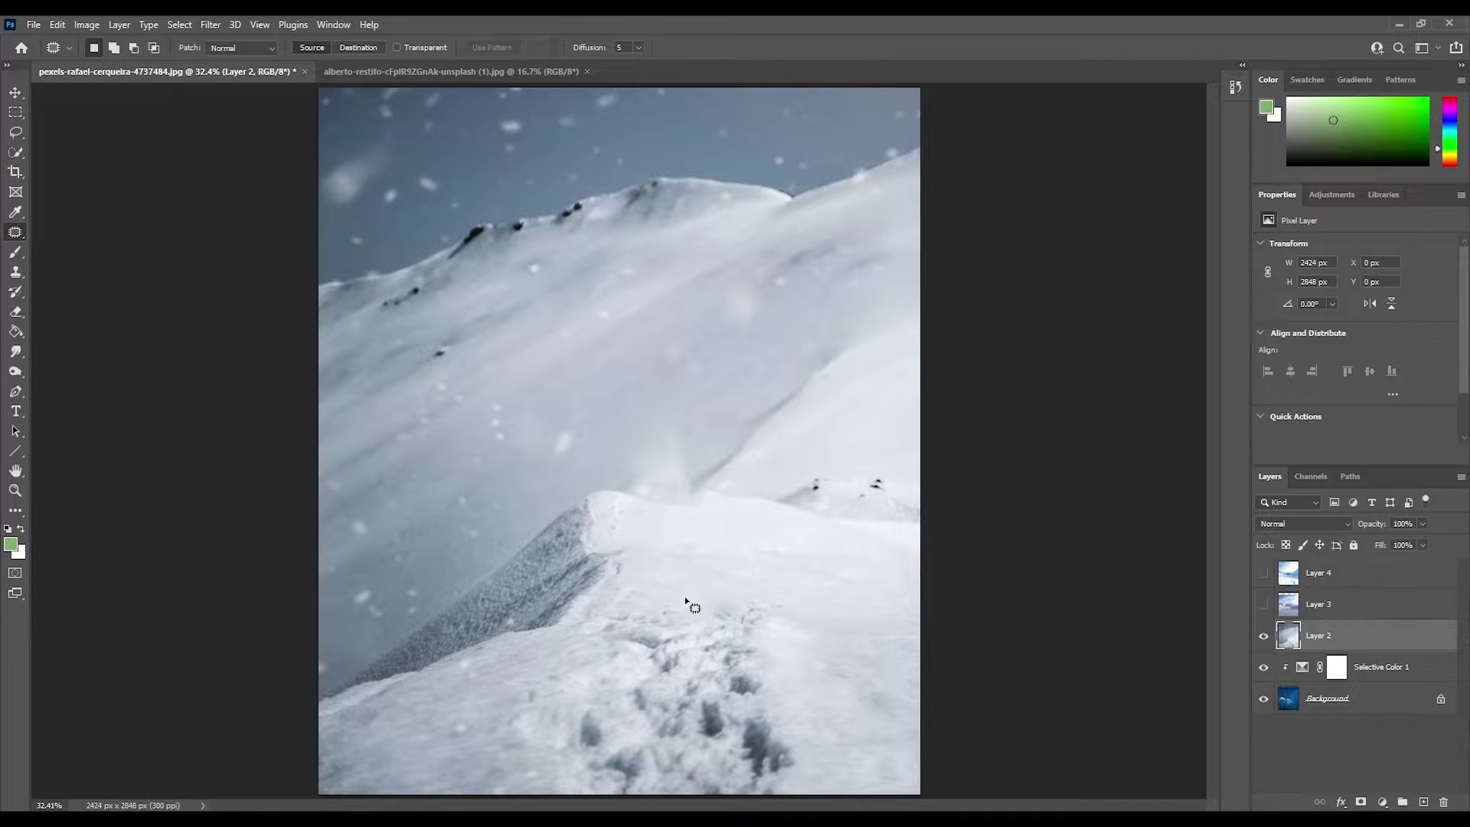
key(l)
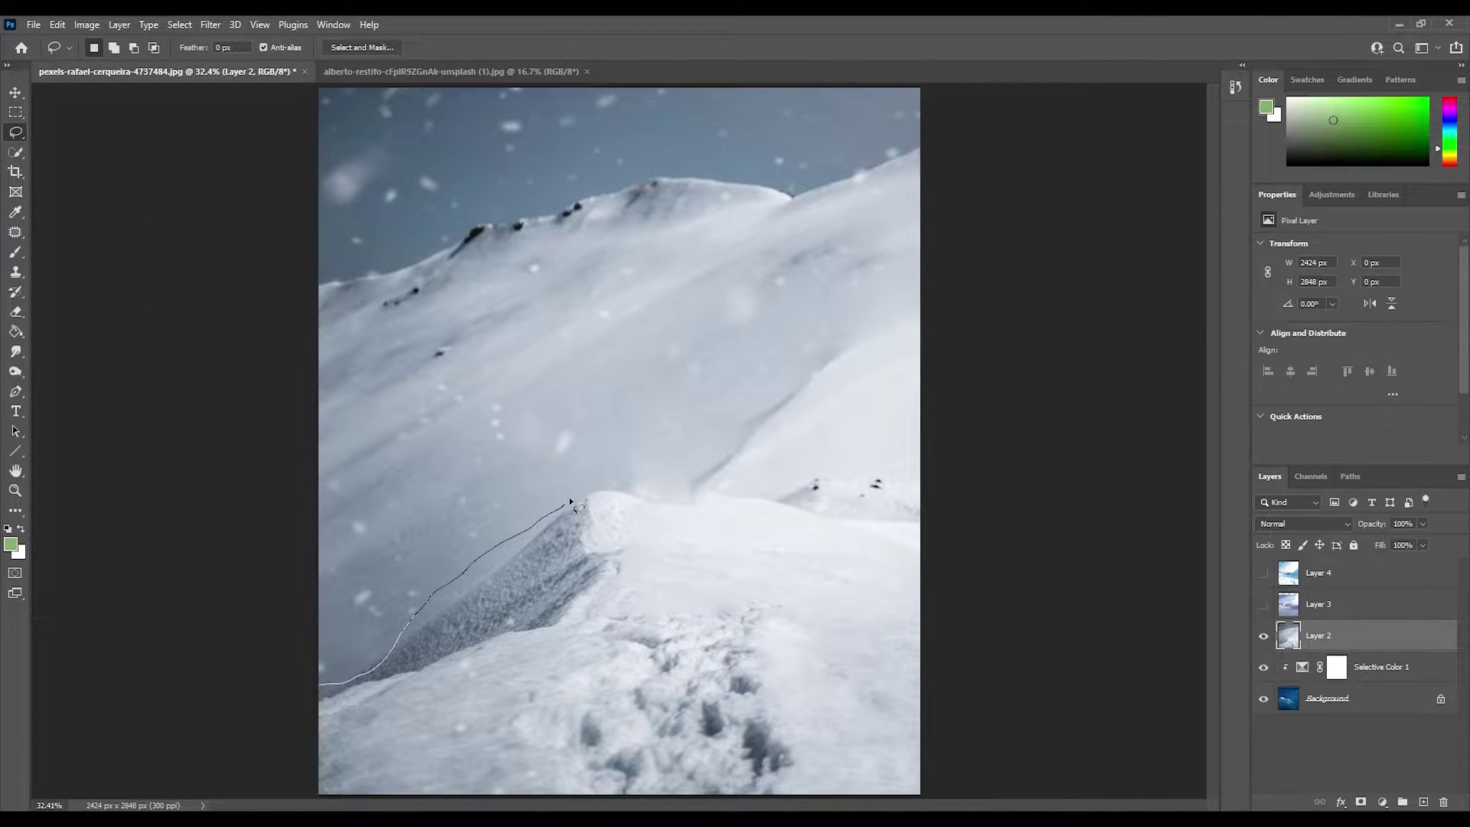
drag(570, 501, 314, 808)
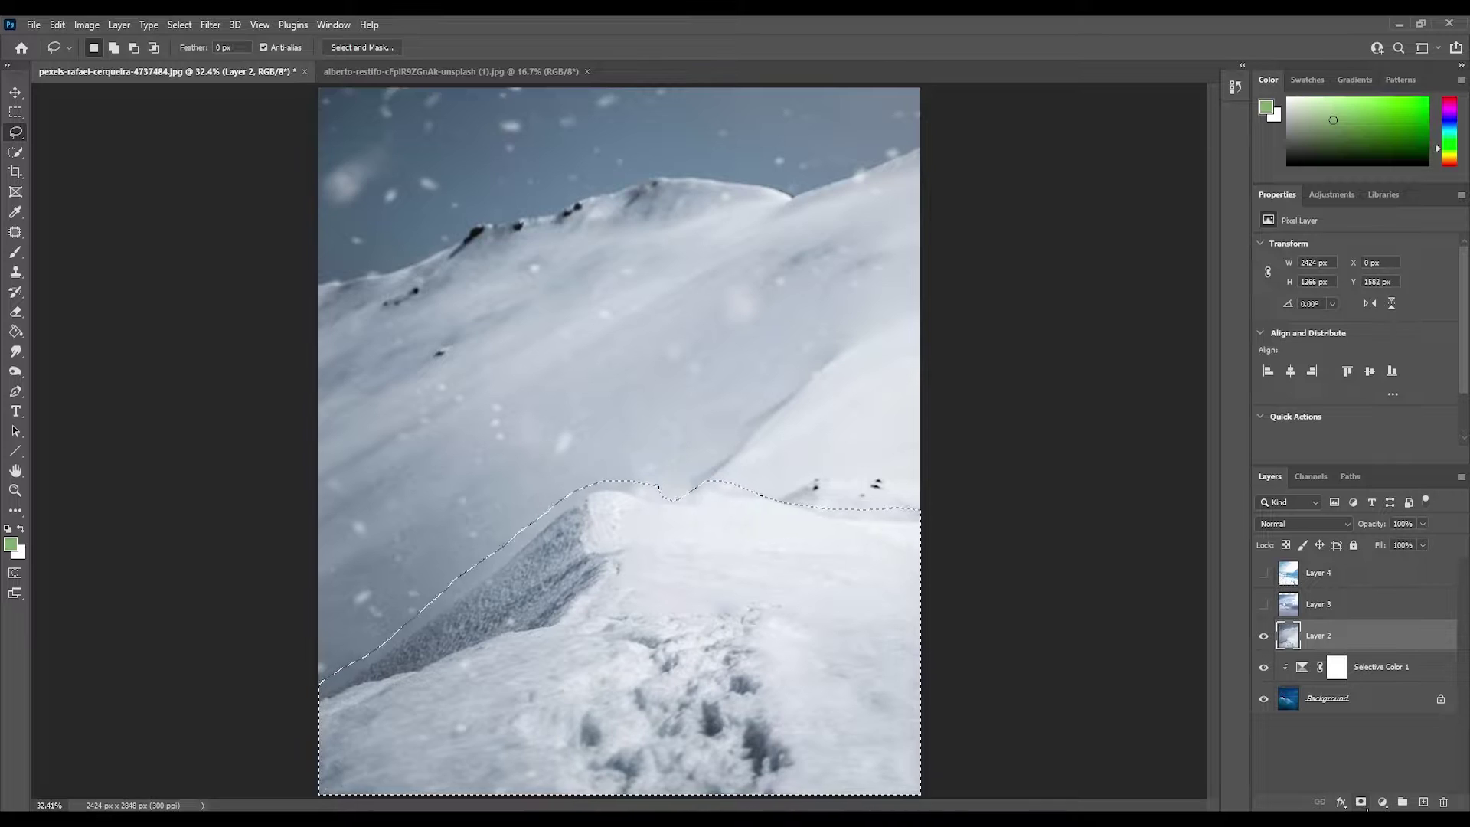
Step: Mask Layer 2 to the selection and paint its ridge edge black with a small brush
key(b)
key(ctrl+1)
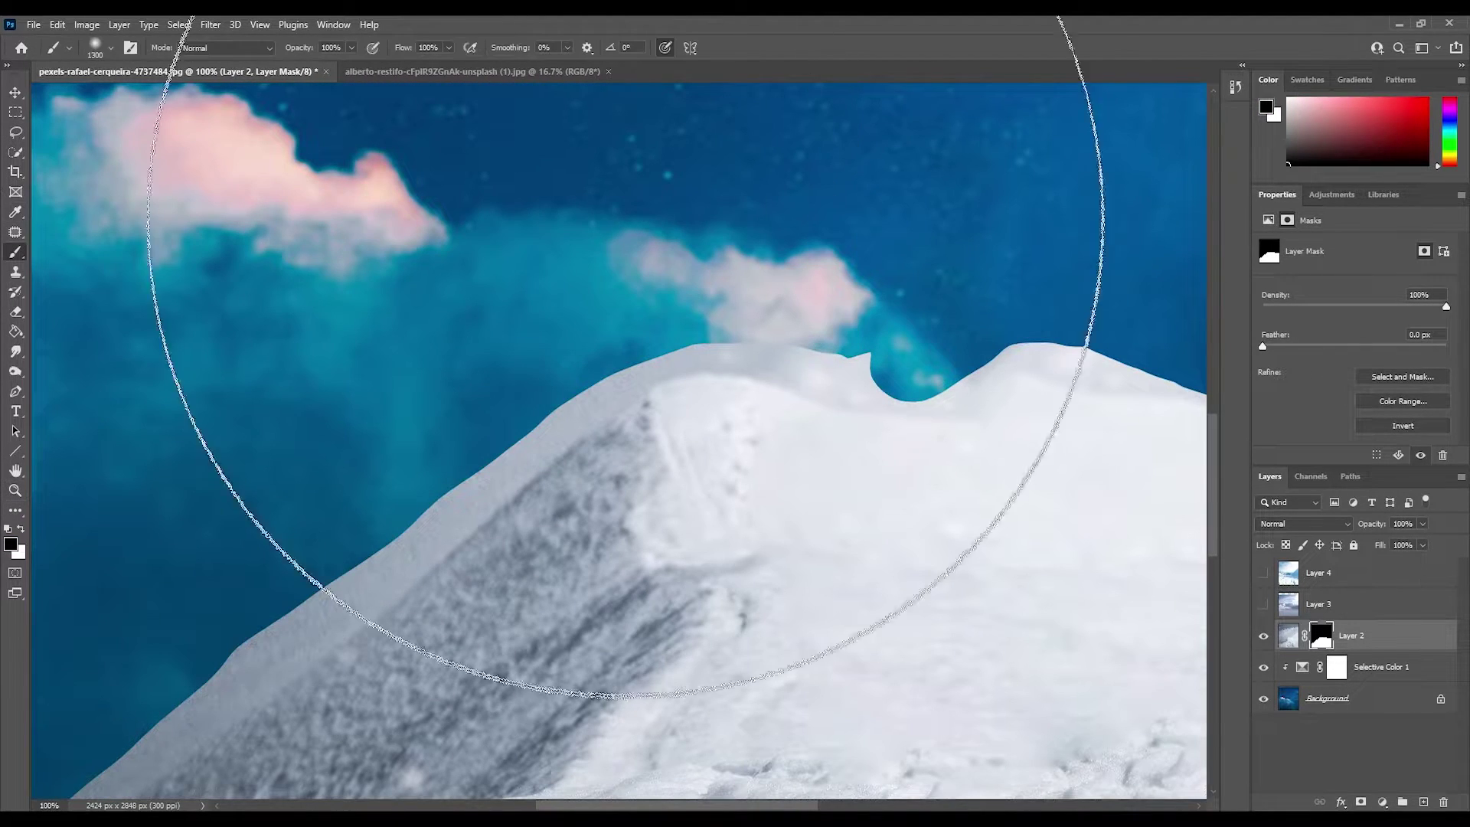
key(bracketleft)
key(bracketleft)
key(bracketleft)
drag(471, 484, 895, 392)
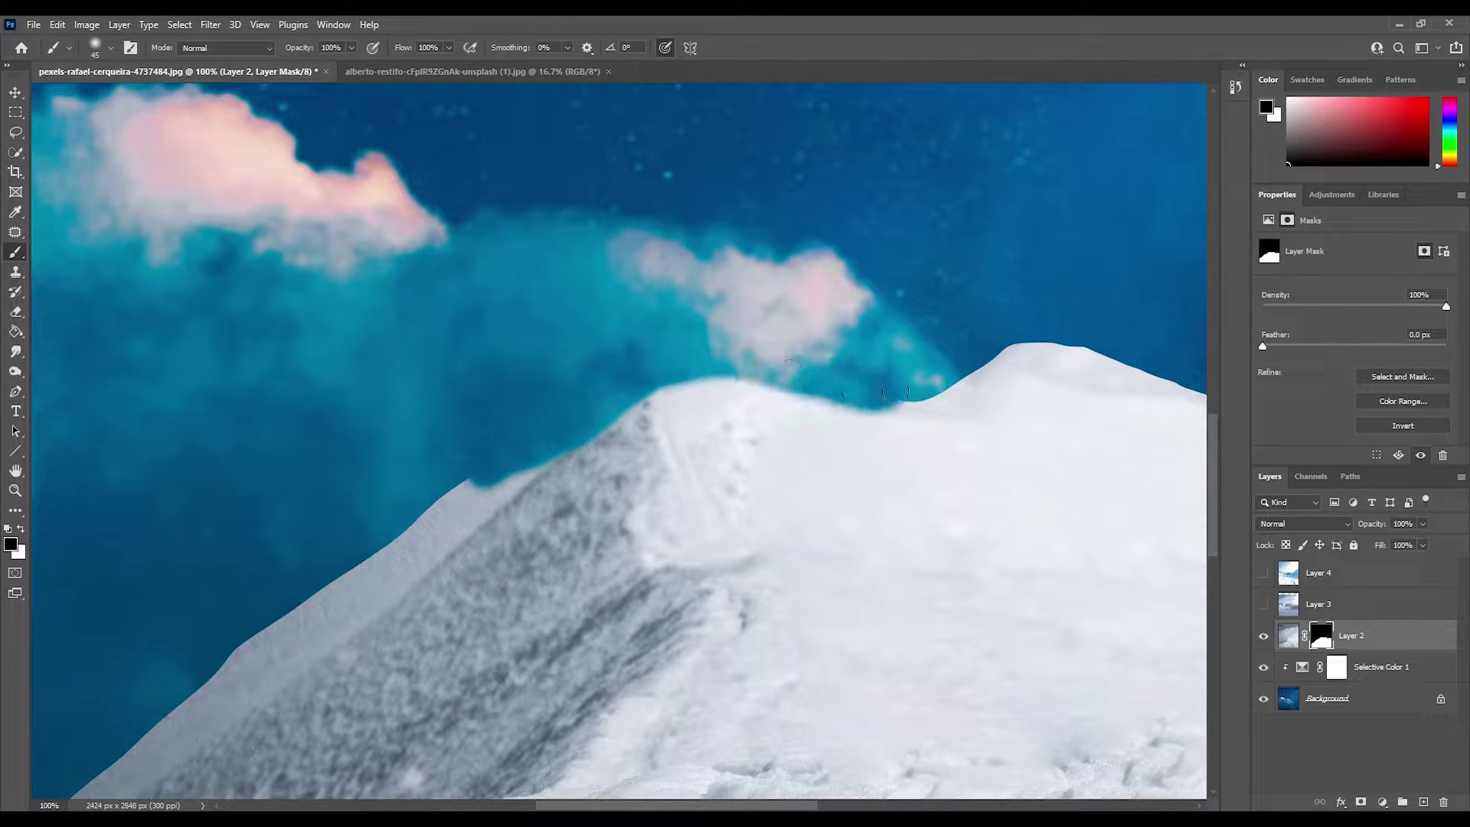
mouse_move(466, 435)
mouse_down()
mouse_move(453, 521)
mouse_move(578, 353)
mouse_up()
drag(536, 405, 393, 485)
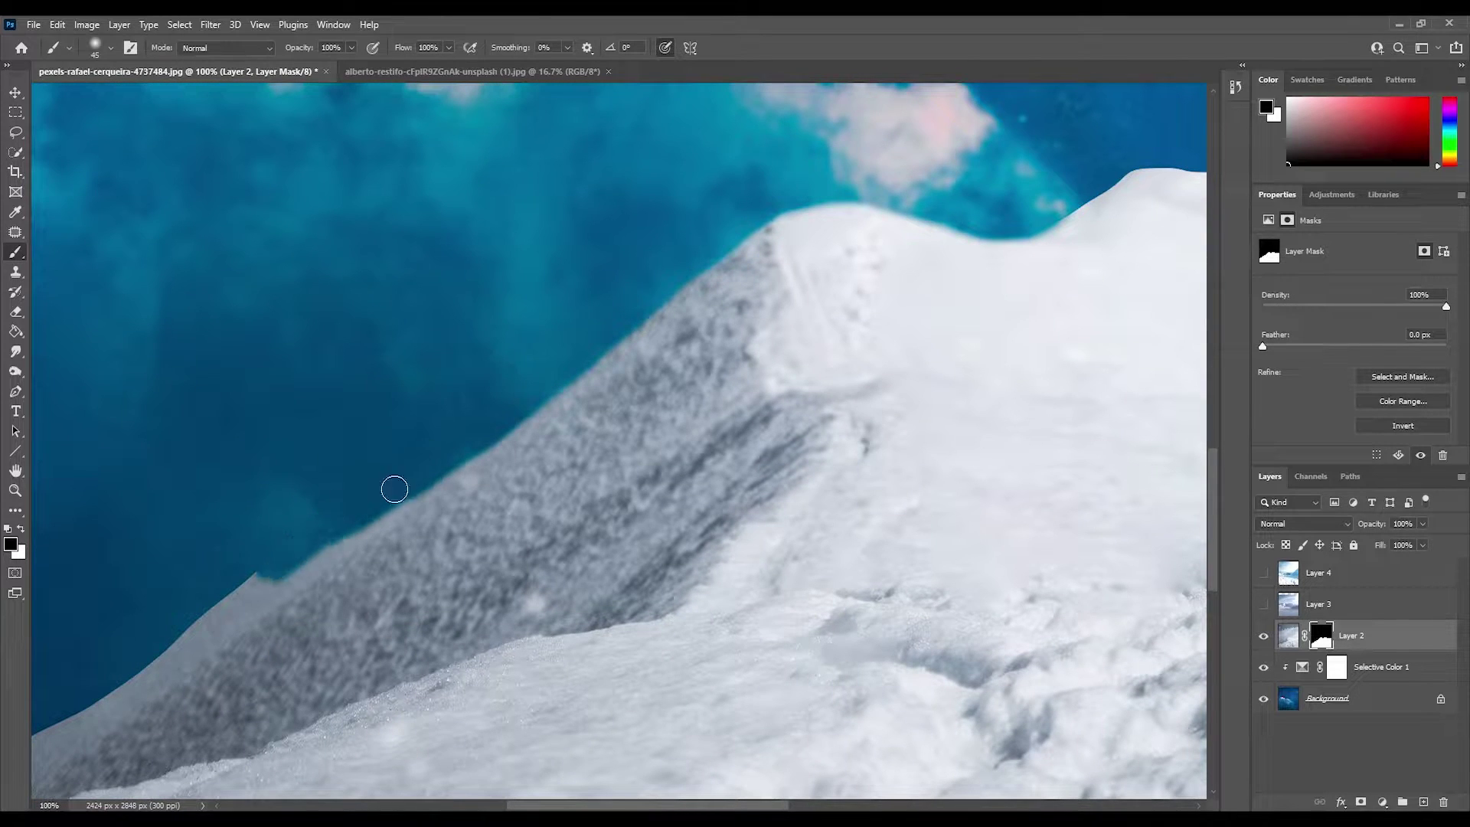
mouse_move(108, 680)
mouse_down()
mouse_move(364, 482)
mouse_move(499, 417)
mouse_up()
mouse_move(590, 515)
mouse_down()
mouse_move(741, 577)
mouse_move(851, 567)
mouse_up()
Step: Warp the ridge photo into a steeper, pointed peak
key(ctrl+0)
click(1289, 635)
key(ctrl+t)
right_click(692, 305)
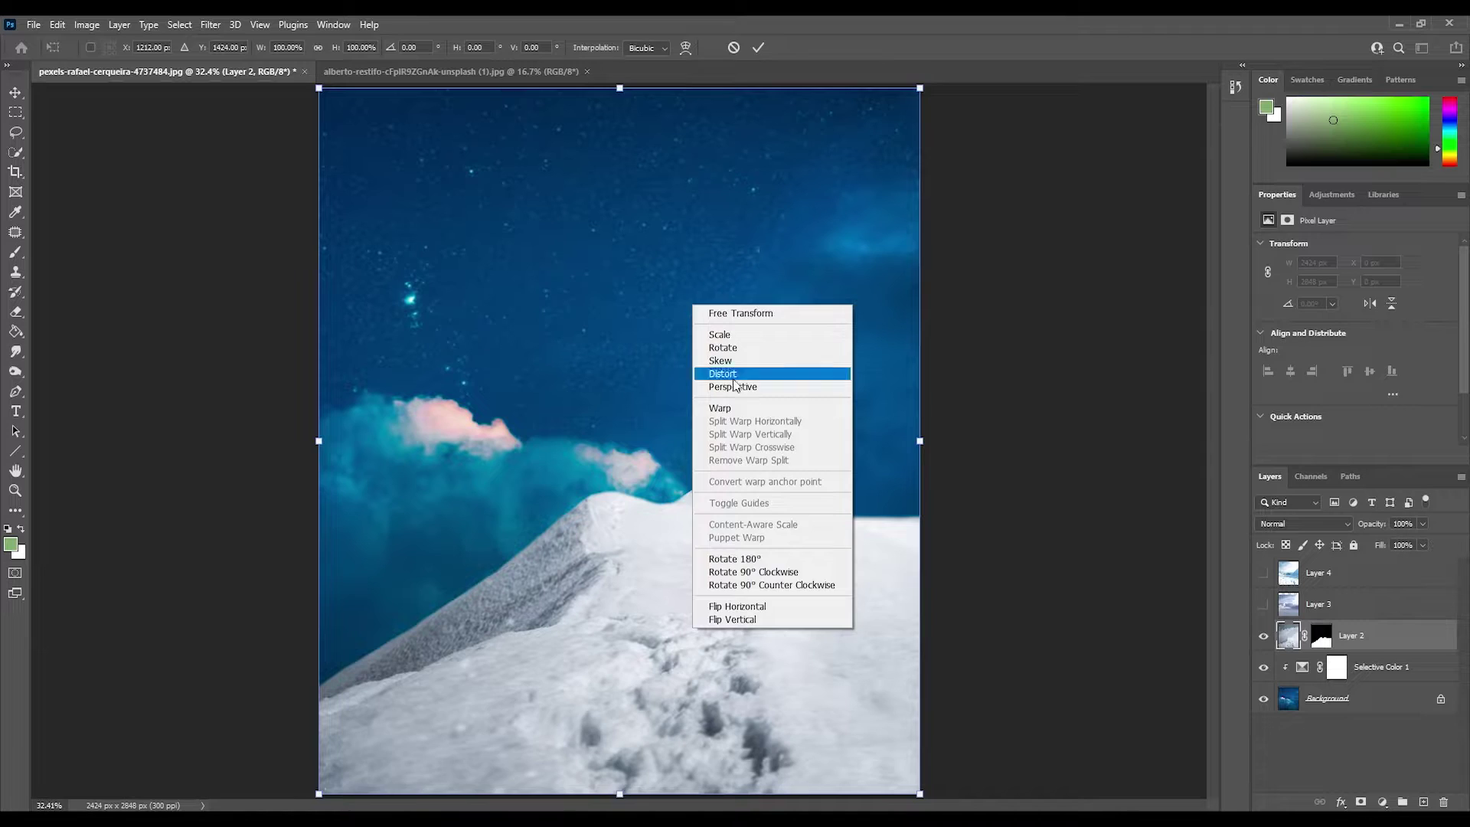
click(712, 386)
mouse_move(416, 648)
mouse_down()
mouse_move(889, 591)
mouse_move(321, 353)
mouse_up()
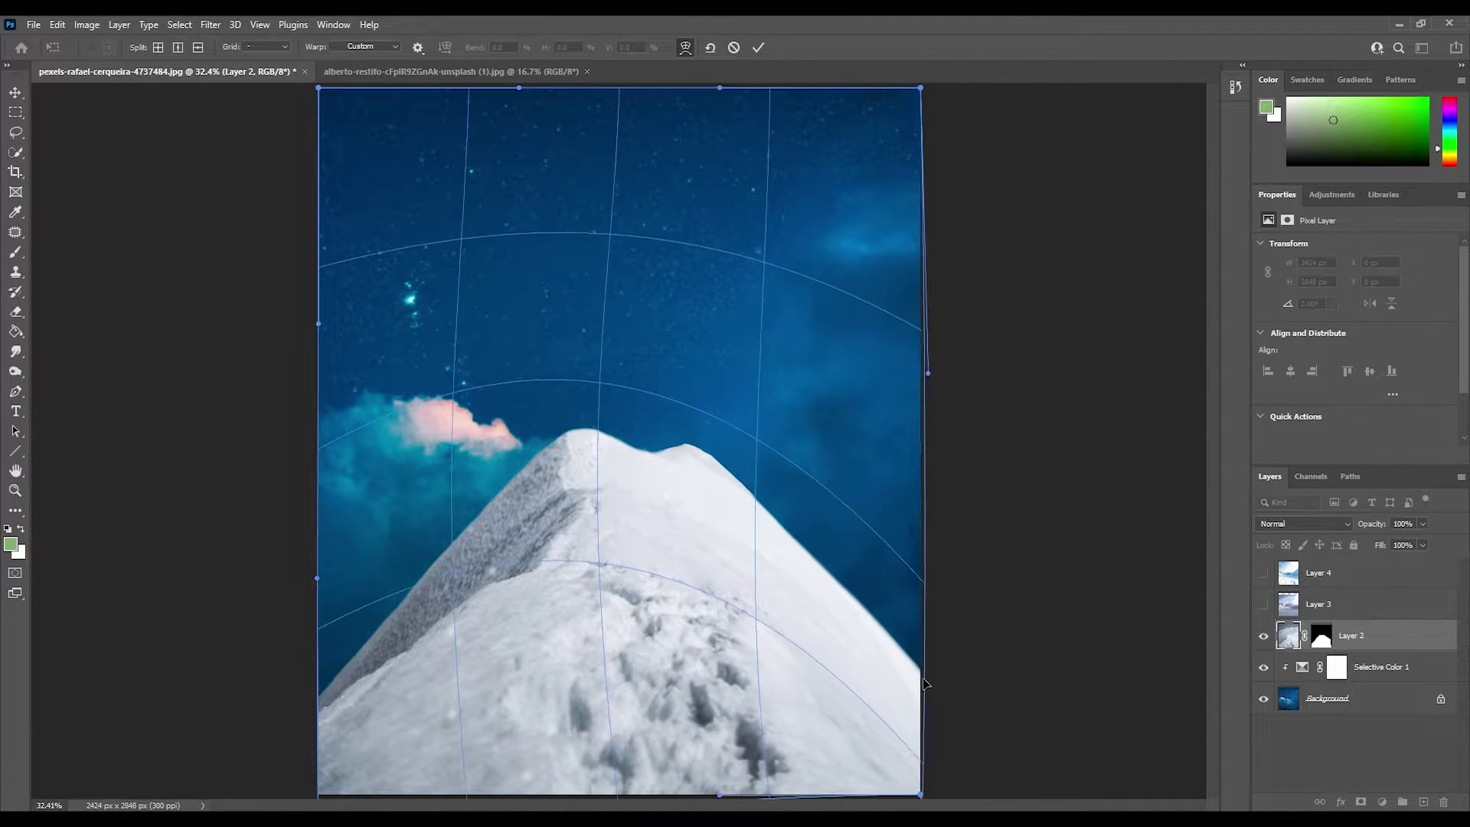
key(Return)
Step: Show the snowy dunes photo and mask it to the lower half of the canvas
click(1263, 604)
click(15, 152)
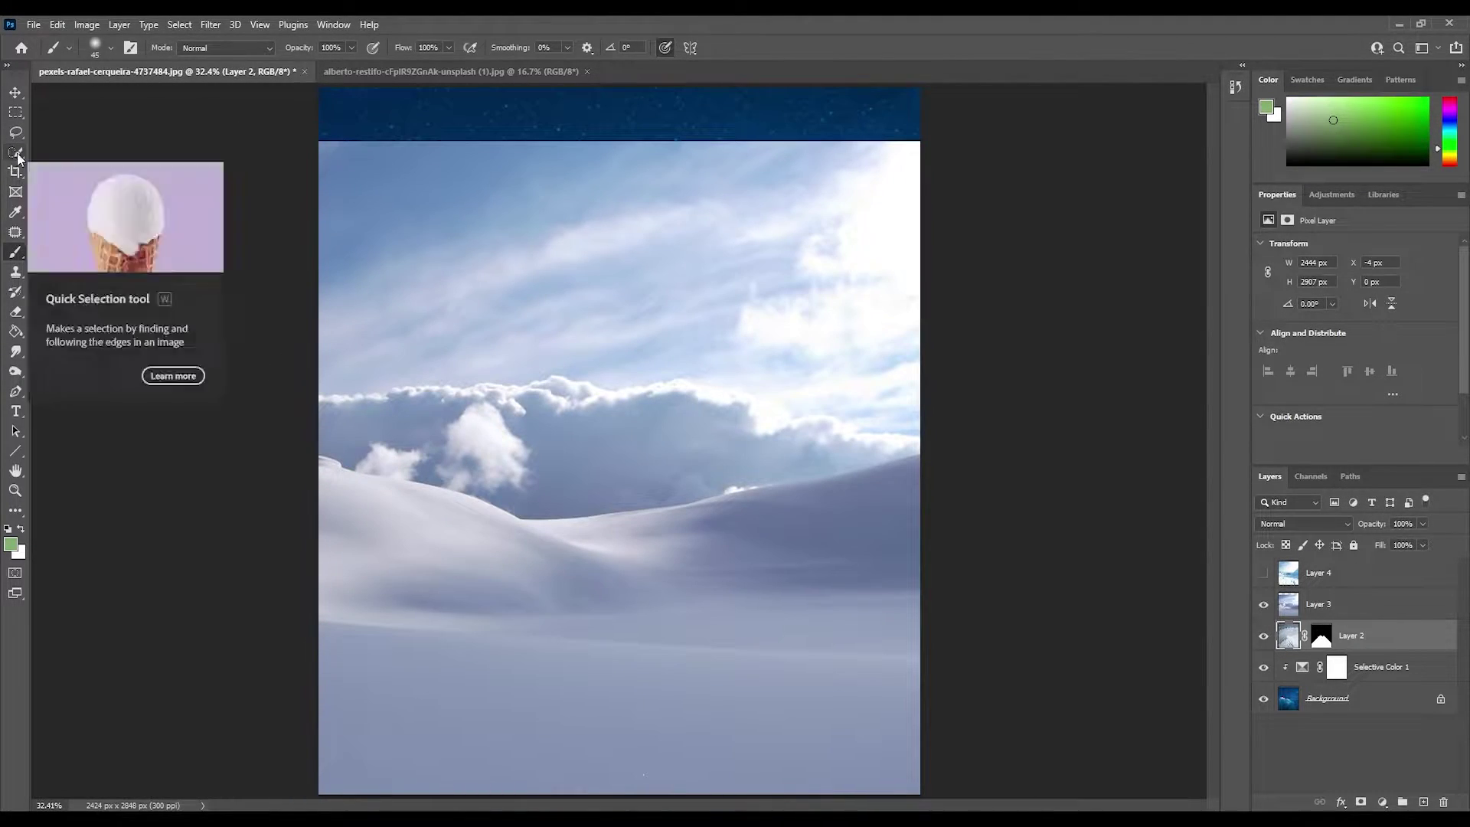
drag(582, 153, 874, 395)
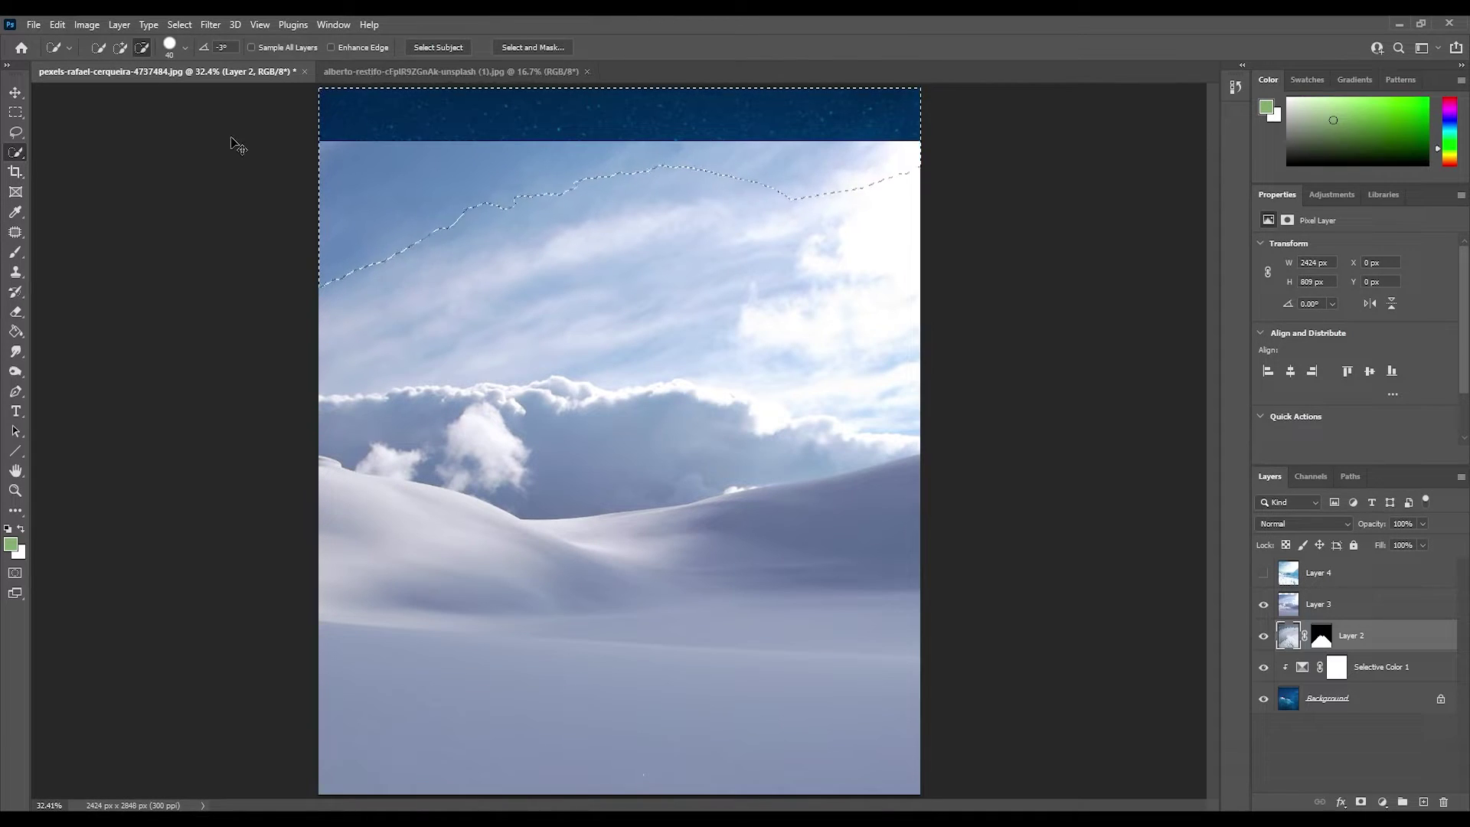
key(ctrl+d)
drag(958, 527, 897, 445)
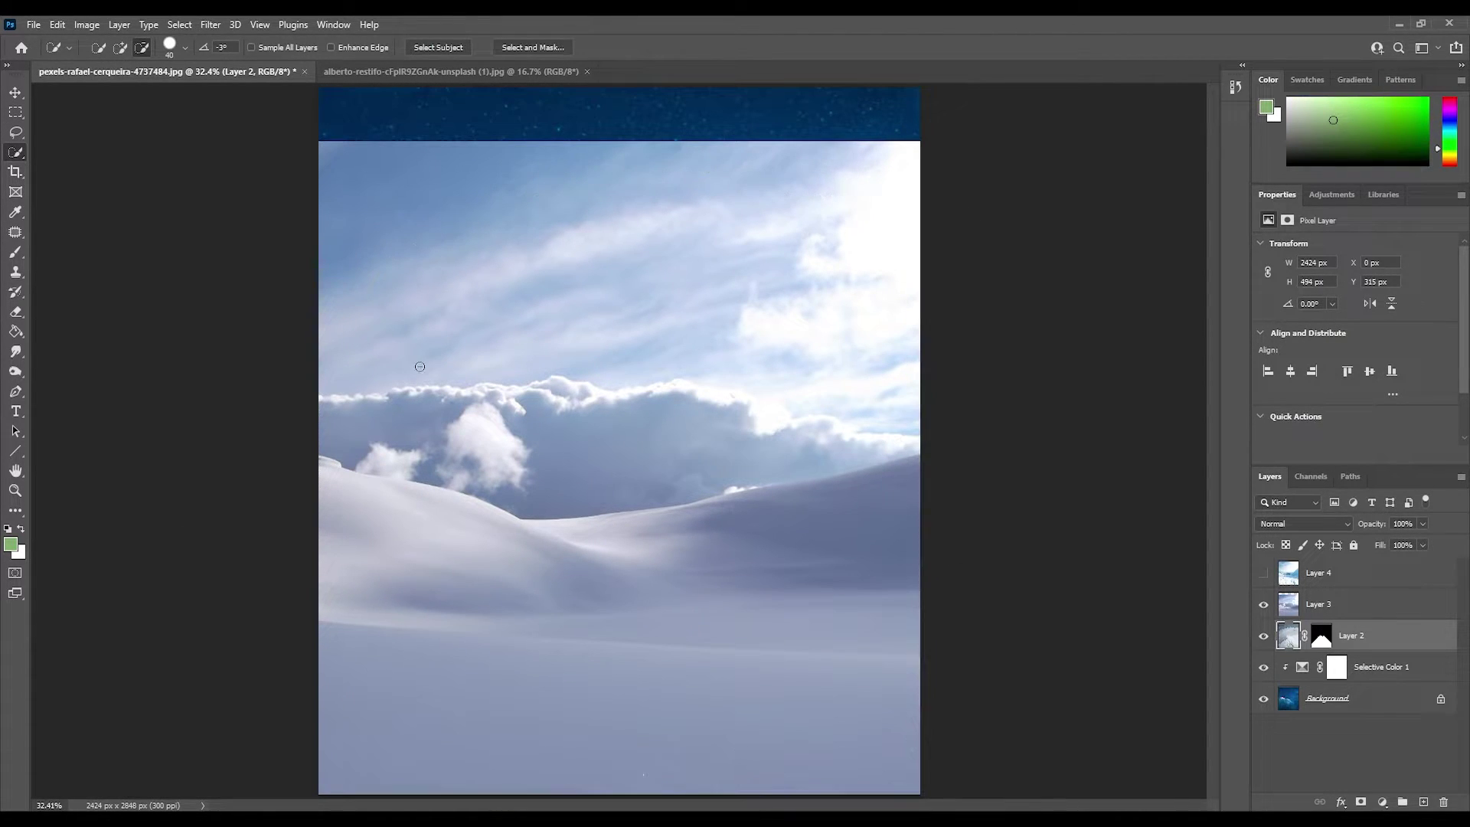
key(m)
drag(310, 425, 931, 800)
click(1351, 604)
click(1361, 802)
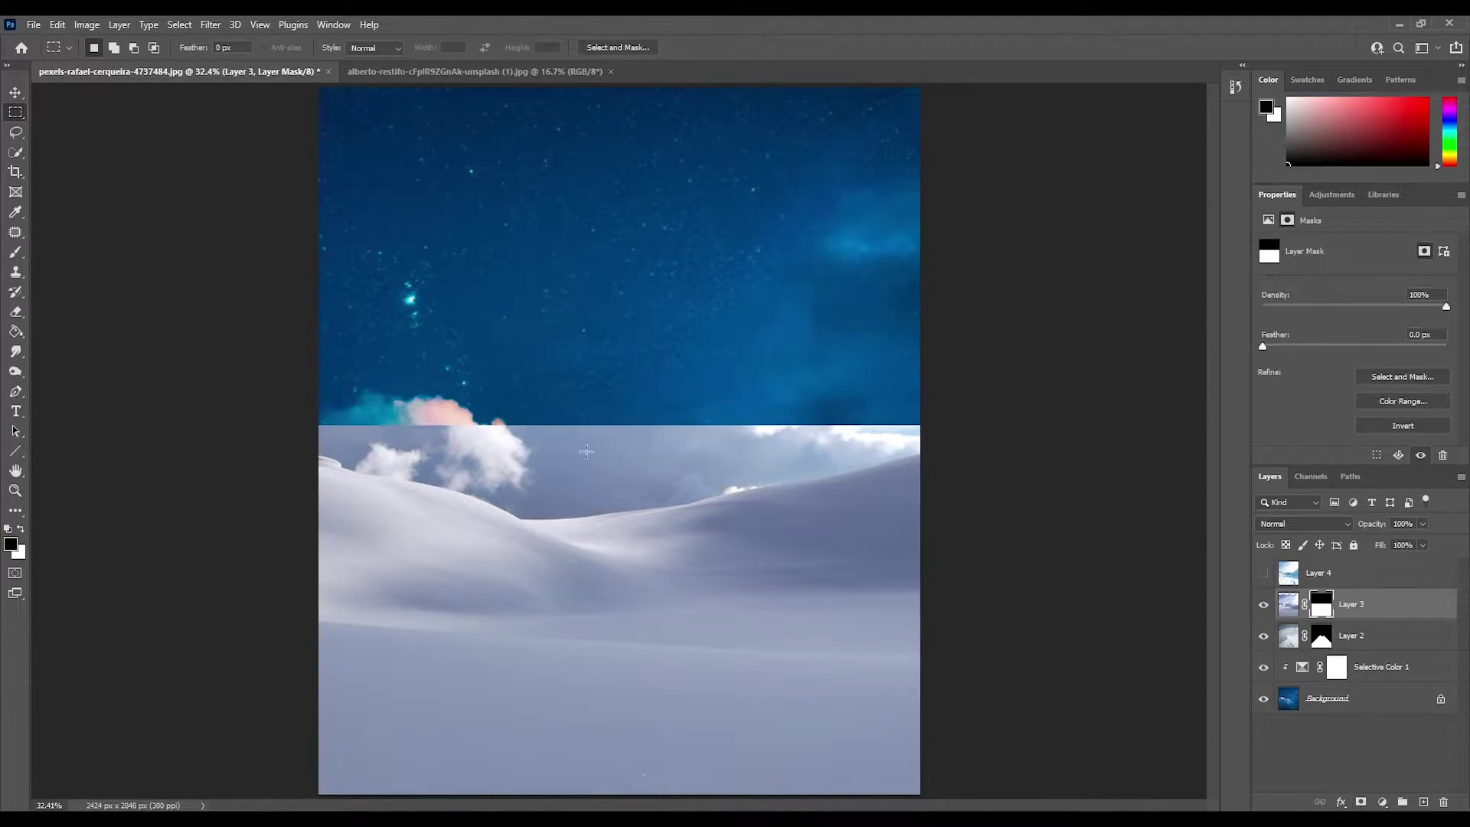
Step: Move the dunes layer below Layer 2, lower it and scale it to about 107%
key(ctrl+bracketleft)
key(ctrl+t)
drag(830, 550, 831, 589)
drag(921, 171, 963, 141)
drag(405, 522, 405, 552)
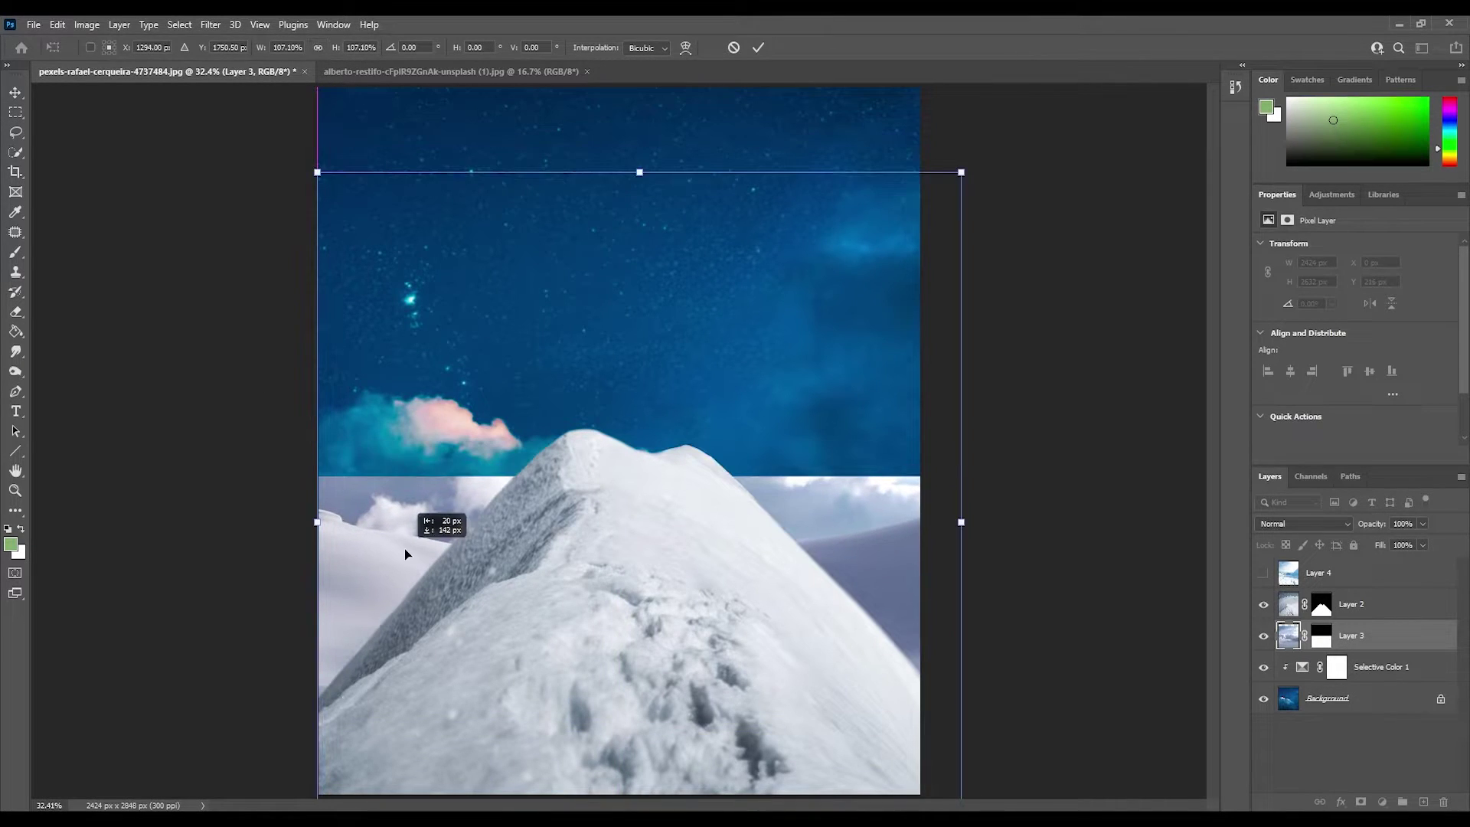
key(Return)
click(16, 254)
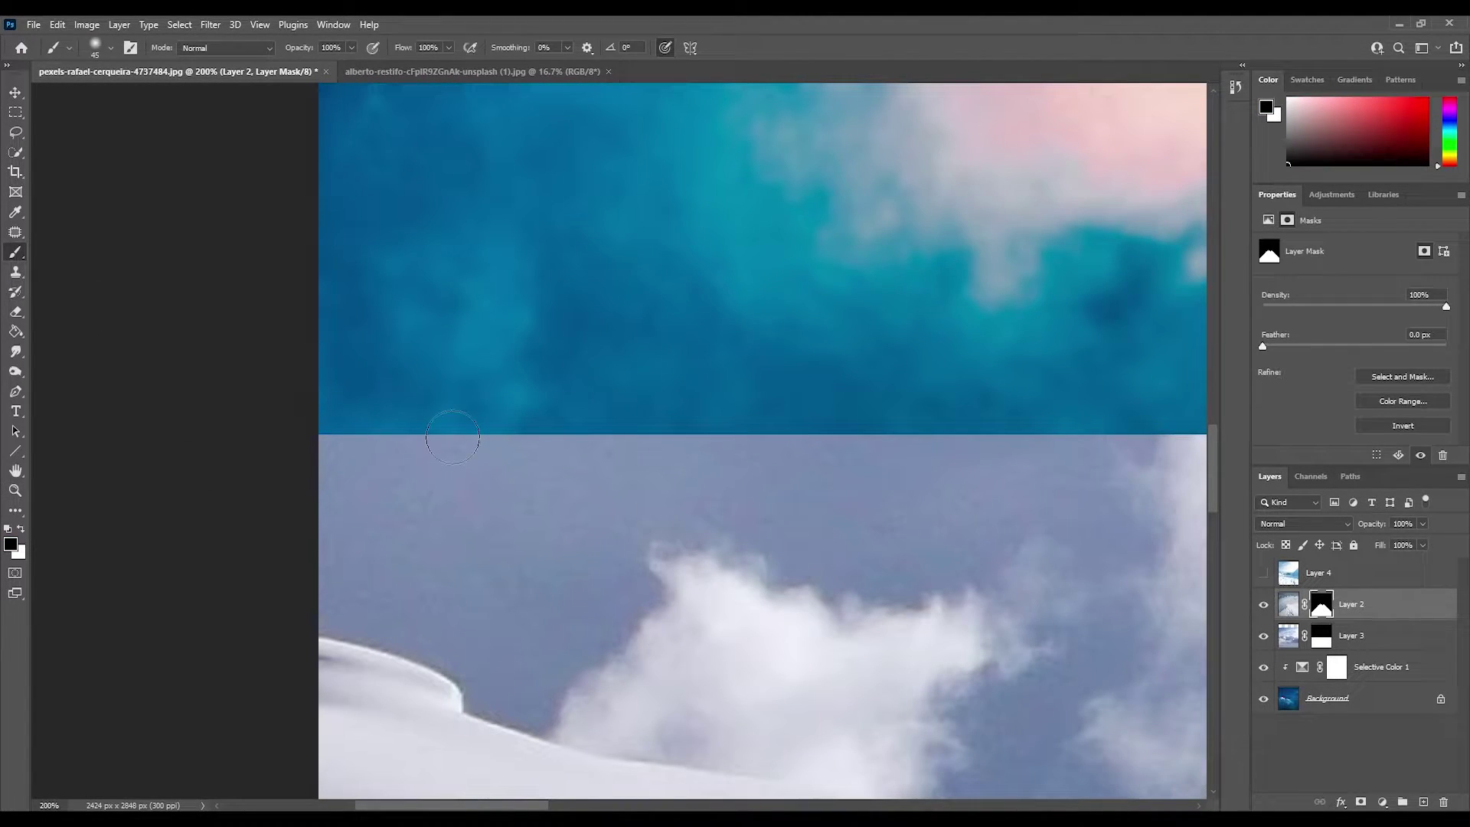
Step: Paint out the dunes photo's sky along the left edge on its mask
click(1321, 635)
mouse_move(463, 460)
mouse_down()
mouse_move(689, 463)
mouse_move(341, 605)
mouse_up()
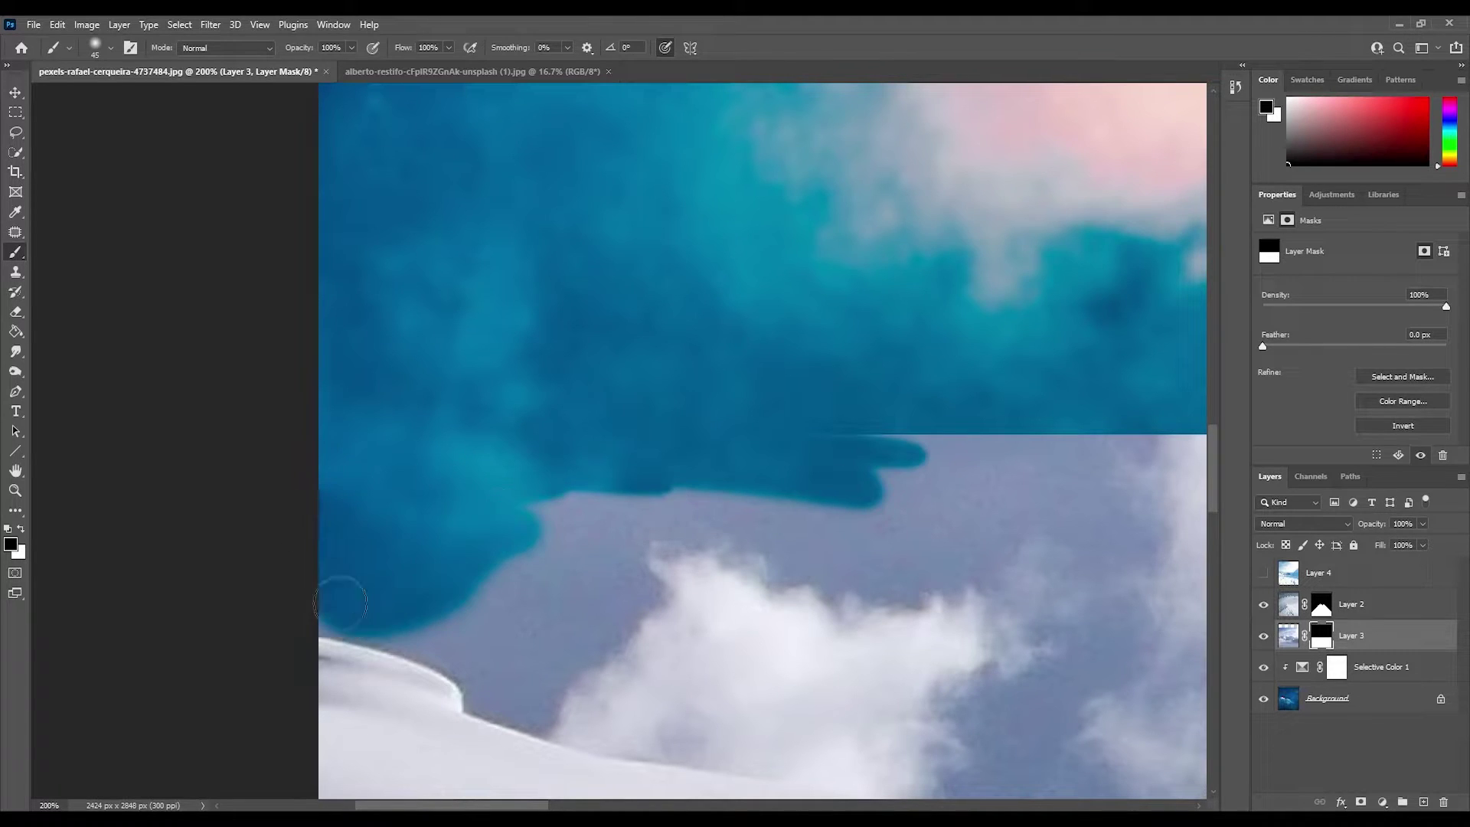
key(ctrl+z)
key(bracketleft)
mouse_move(336, 513)
mouse_down()
mouse_move(355, 617)
mouse_move(523, 726)
mouse_up()
scroll(585, 633, down, 5)
mouse_move(1026, 360)
mouse_down()
mouse_move(1091, 375)
mouse_move(1060, 367)
mouse_up()
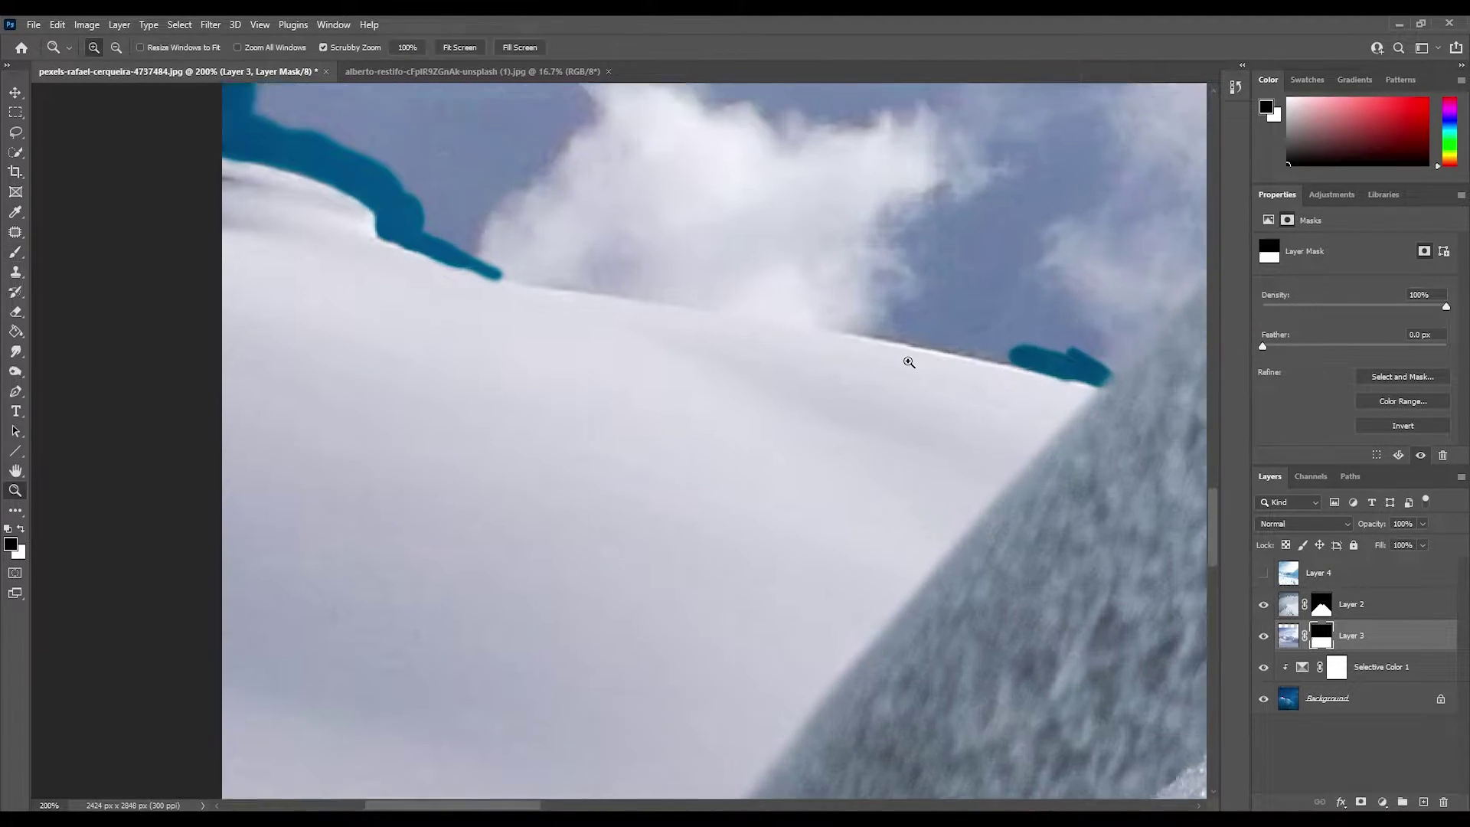
Step: Mask along the dune edge and remove the cloud strips on both sides of the peak
key(ctrl+plus)
key(ctrl+plus)
key(ctrl+plus)
mouse_move(785, 295)
mouse_down()
mouse_move(617, 252)
mouse_move(992, 318)
mouse_up()
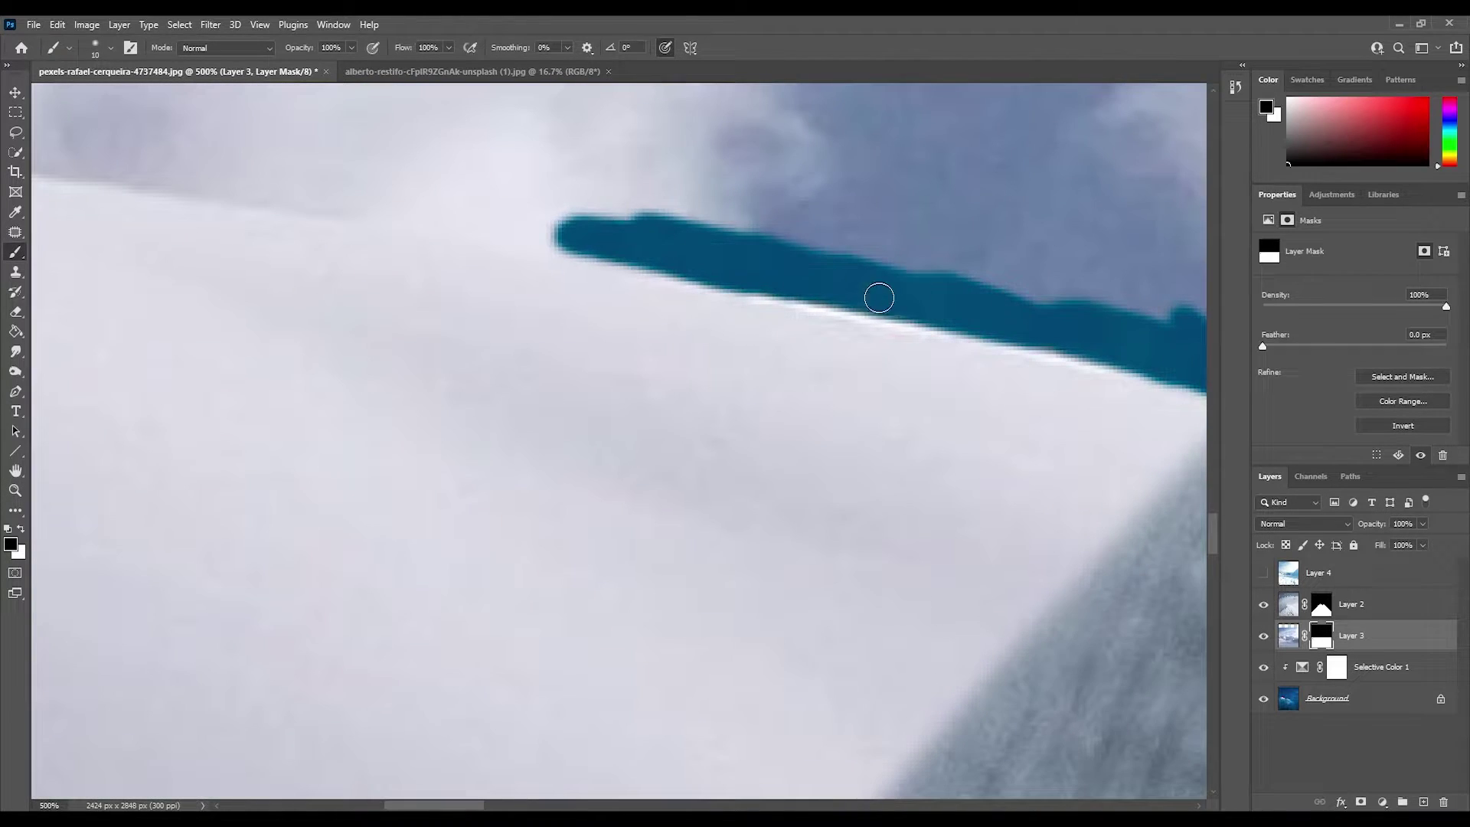
drag(878, 299, 423, 215)
drag(426, 366, 643, 410)
key(ctrl+z)
mouse_move(340, 341)
mouse_down()
mouse_move(784, 419)
mouse_move(863, 403)
mouse_up()
key(ctrl+0)
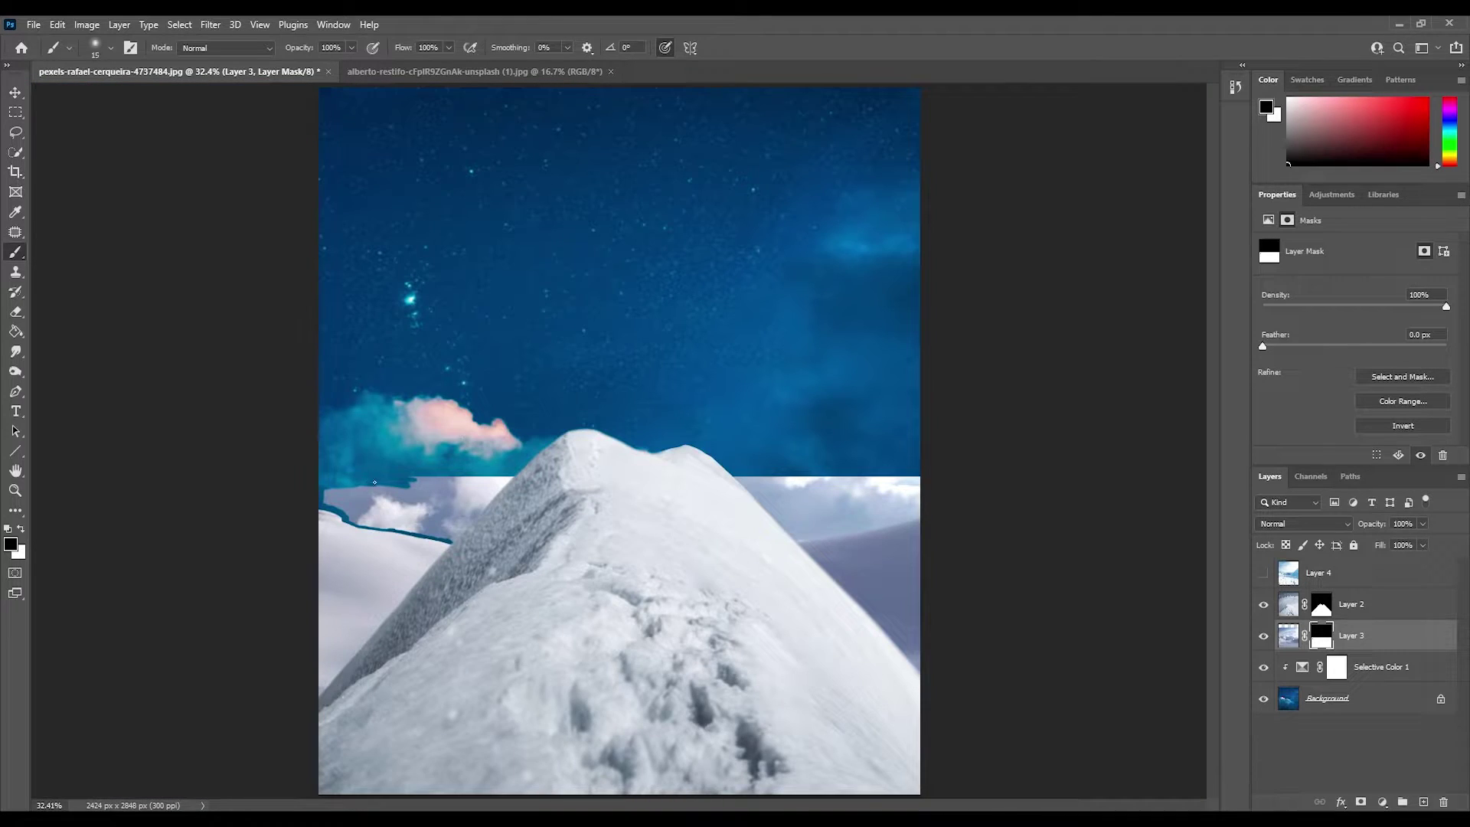
key(ctrl+z)
key(bracketleft)
key(bracketleft)
mouse_move(356, 504)
mouse_down()
mouse_move(398, 543)
mouse_move(448, 518)
mouse_up()
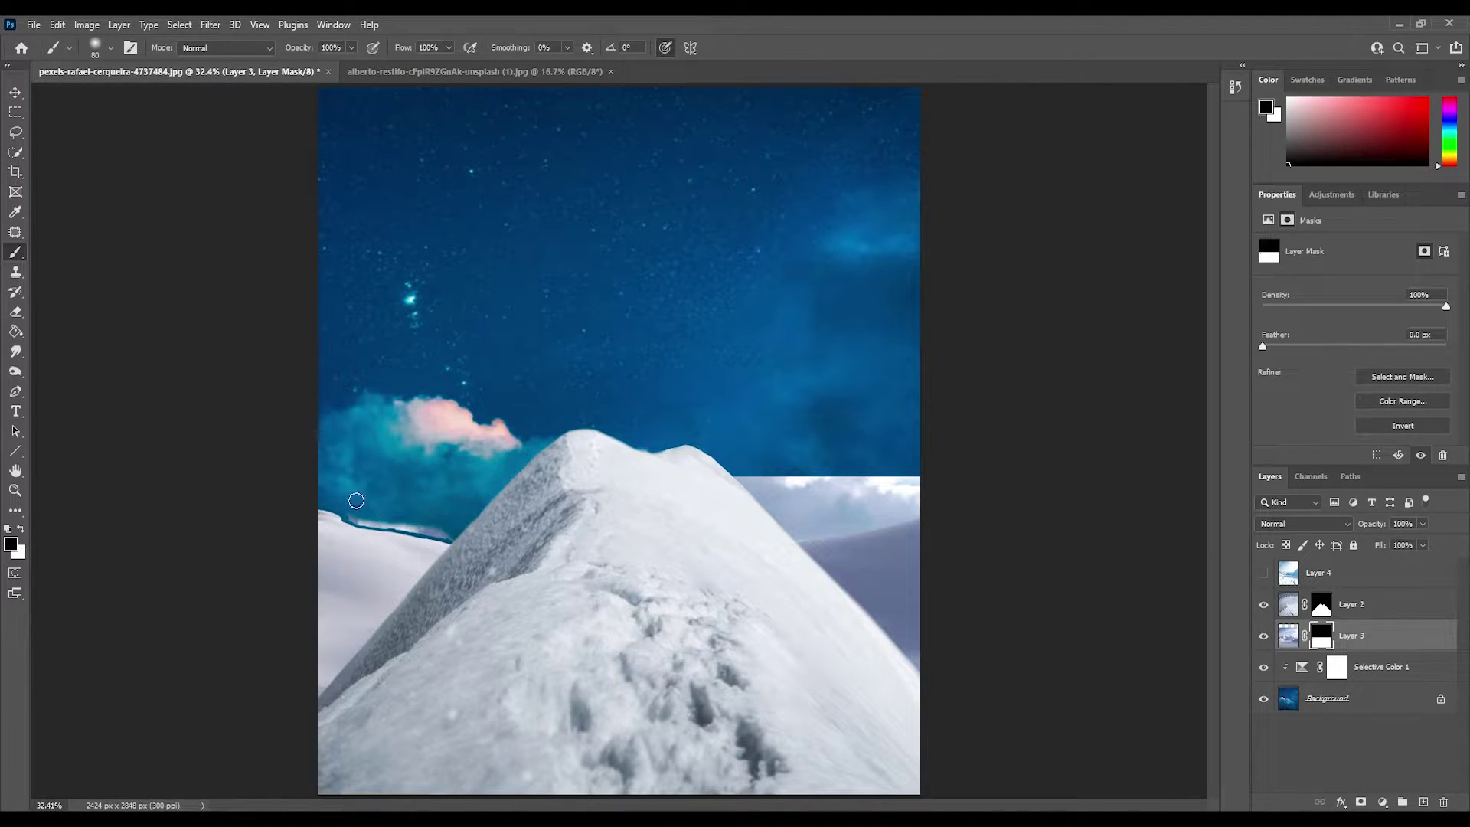
mouse_move(794, 498)
mouse_down()
mouse_move(909, 506)
mouse_move(749, 505)
mouse_up()
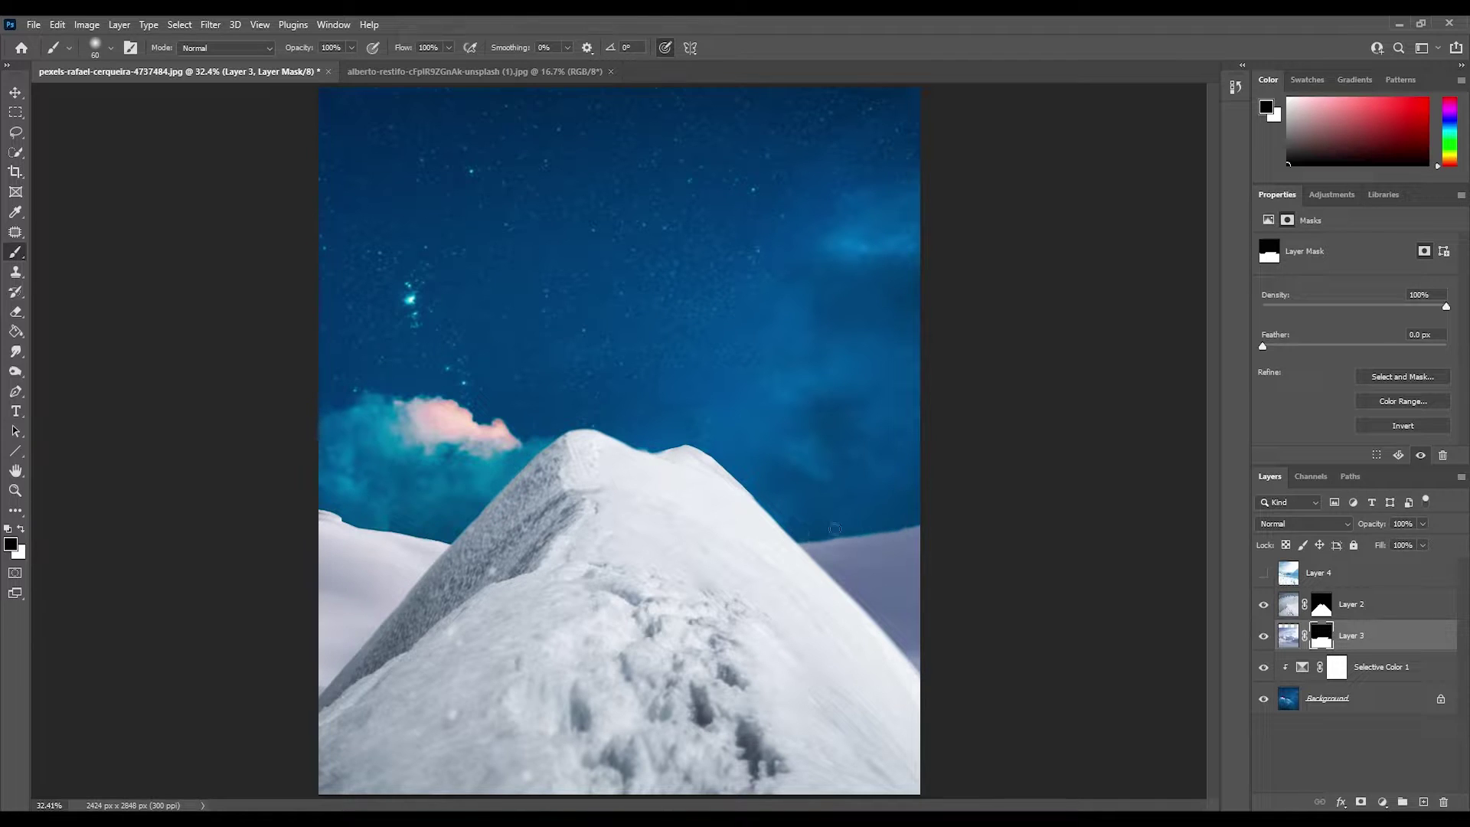
Step: Show and mask the snowy valley photo, reorder the ridge above it, then delete the valley layer
click(1263, 574)
key(m)
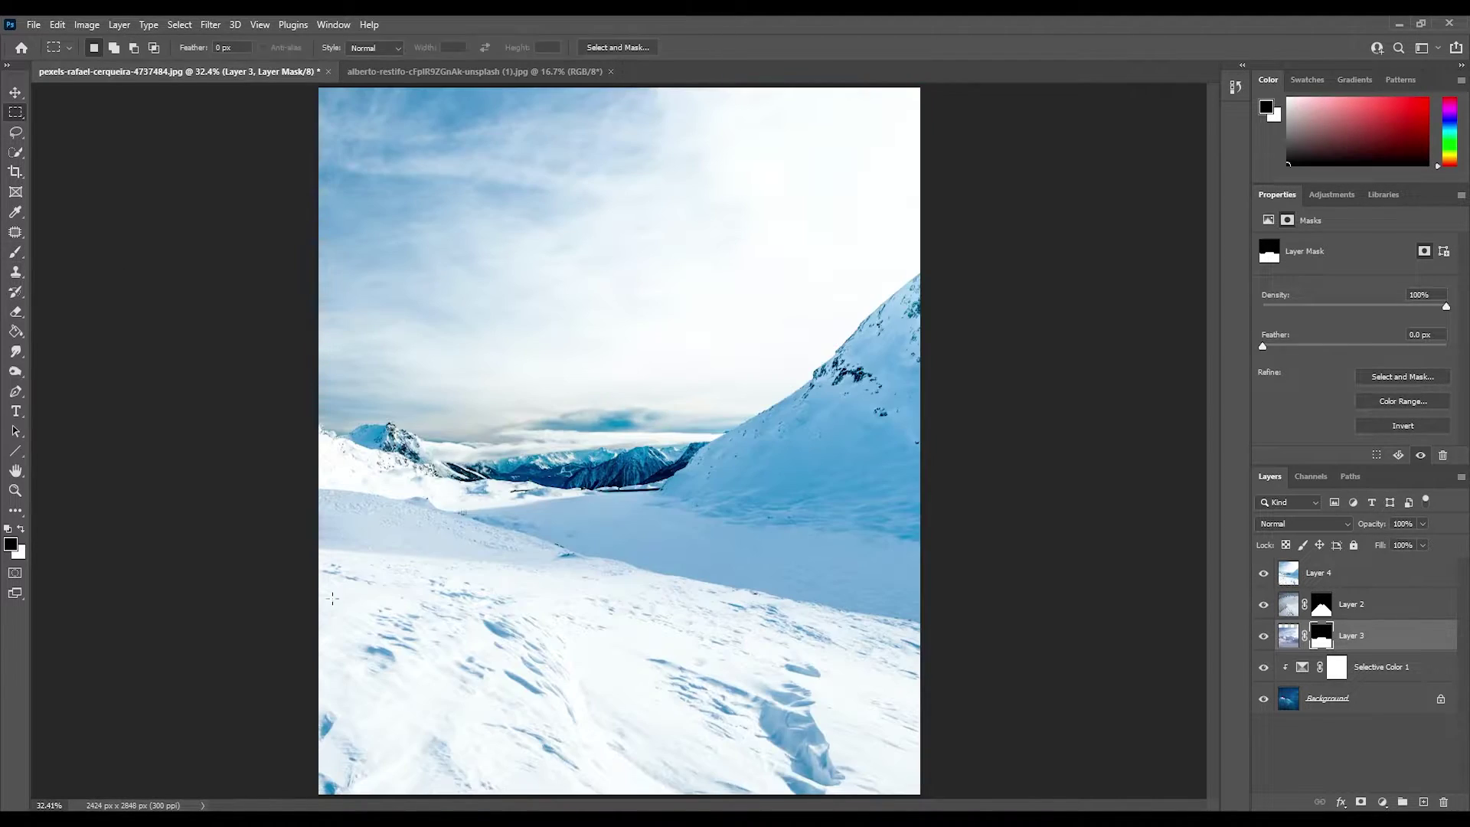
click(1378, 573)
click(1361, 801)
click(1301, 524)
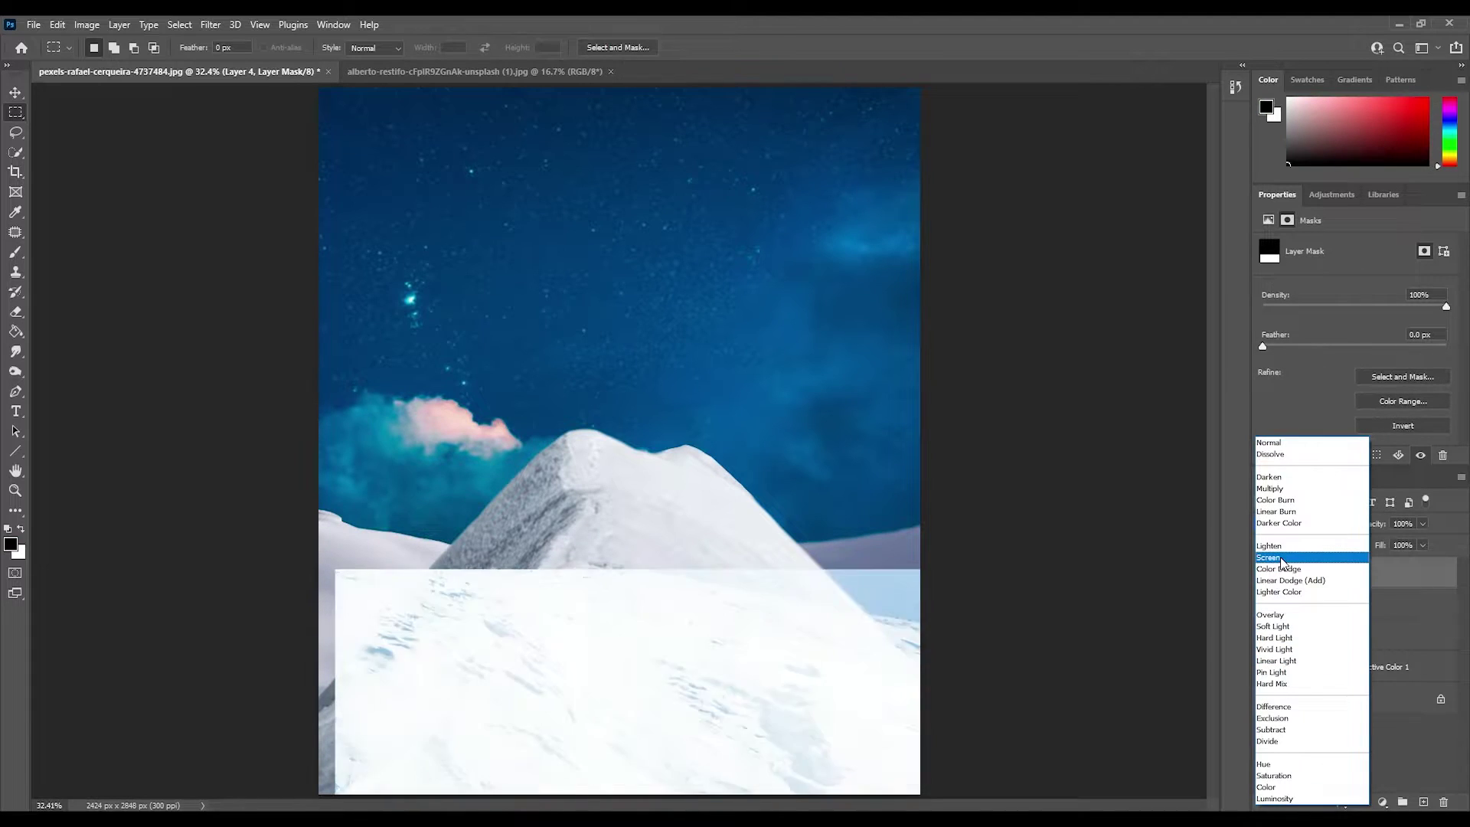
key(Escape)
drag(1287, 604, 1288, 570)
key(ctrl+t)
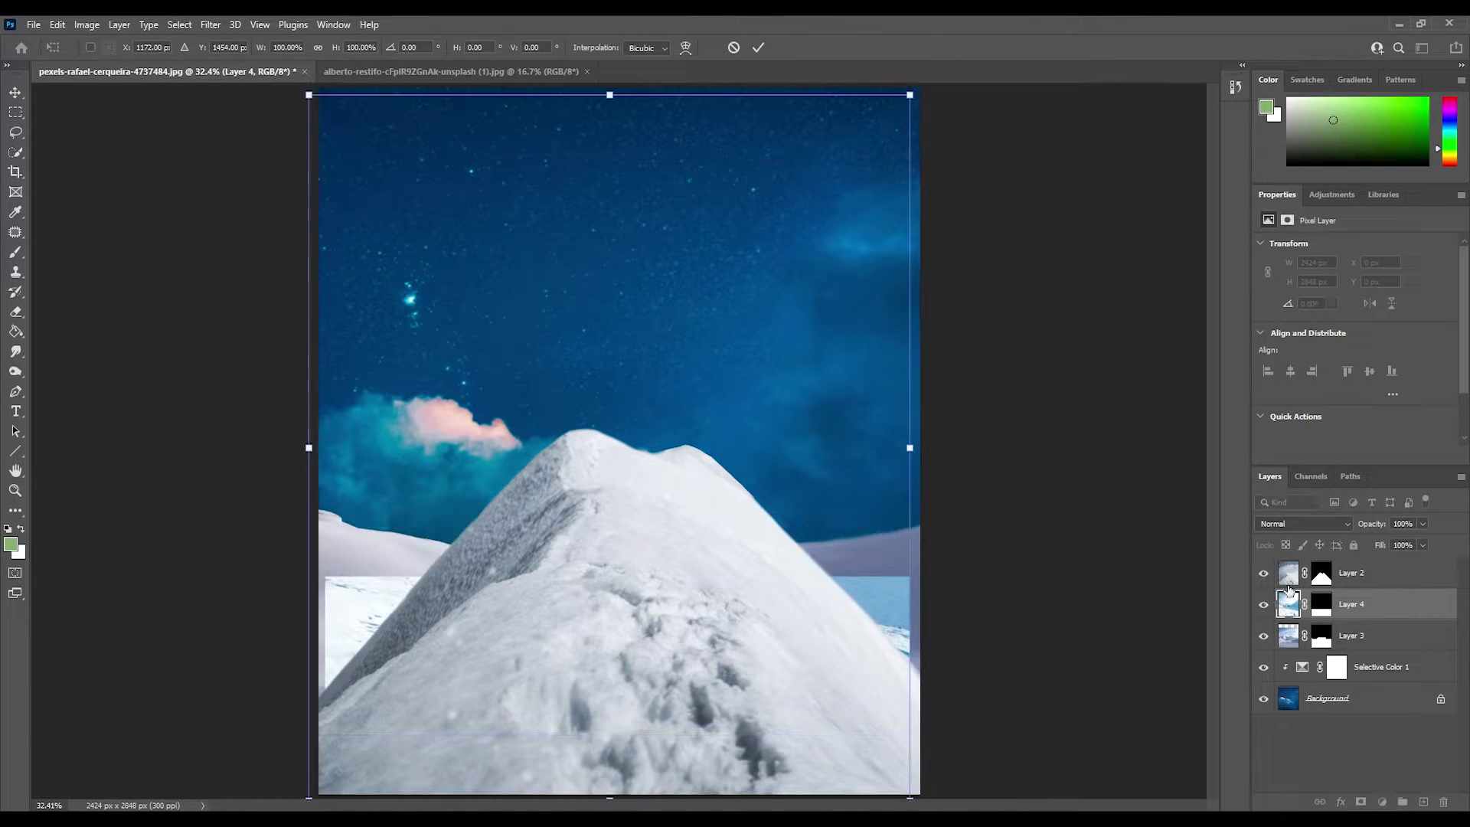
key(Return)
click(1289, 605)
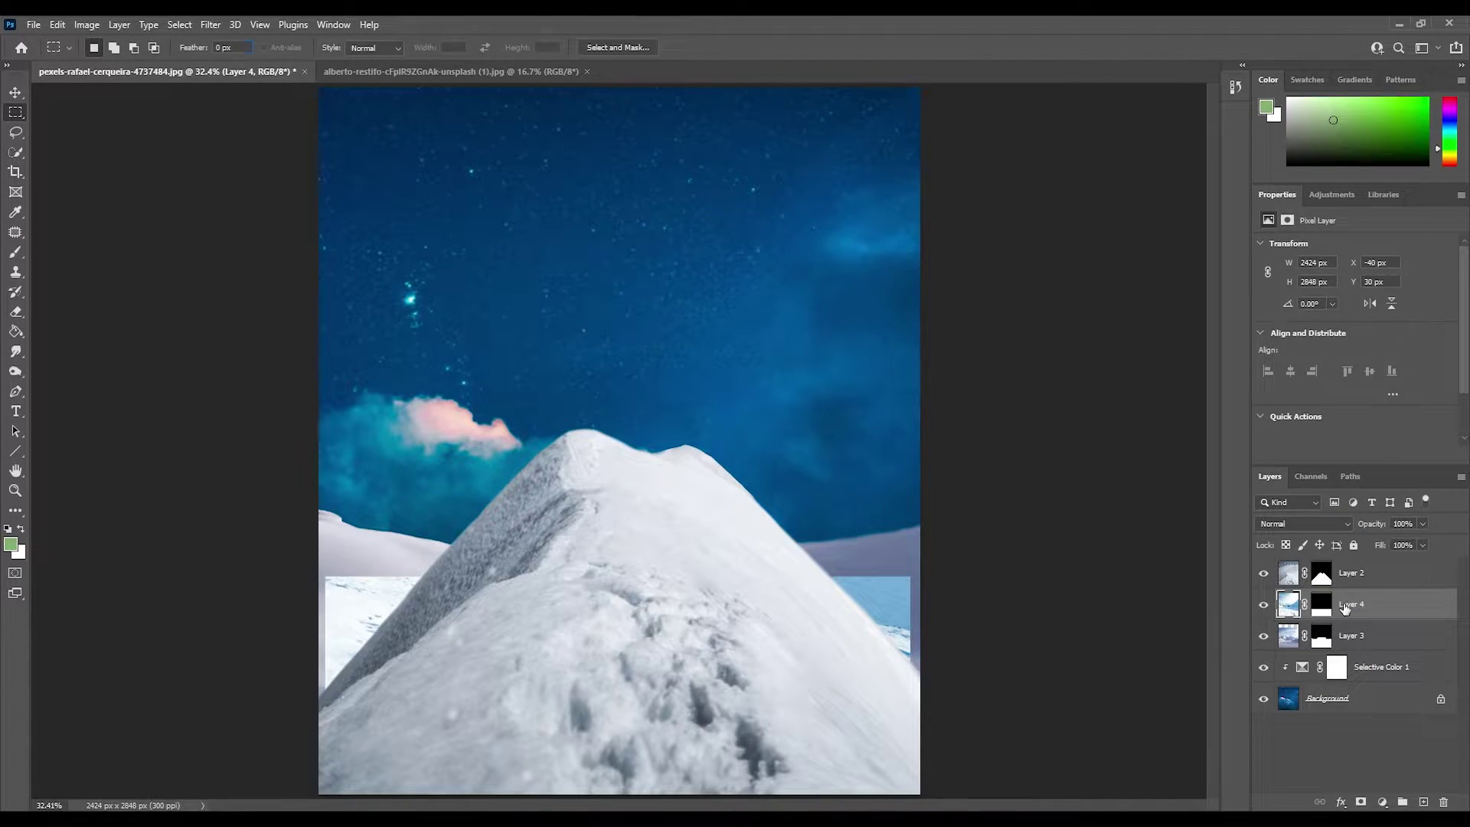
key(Delete)
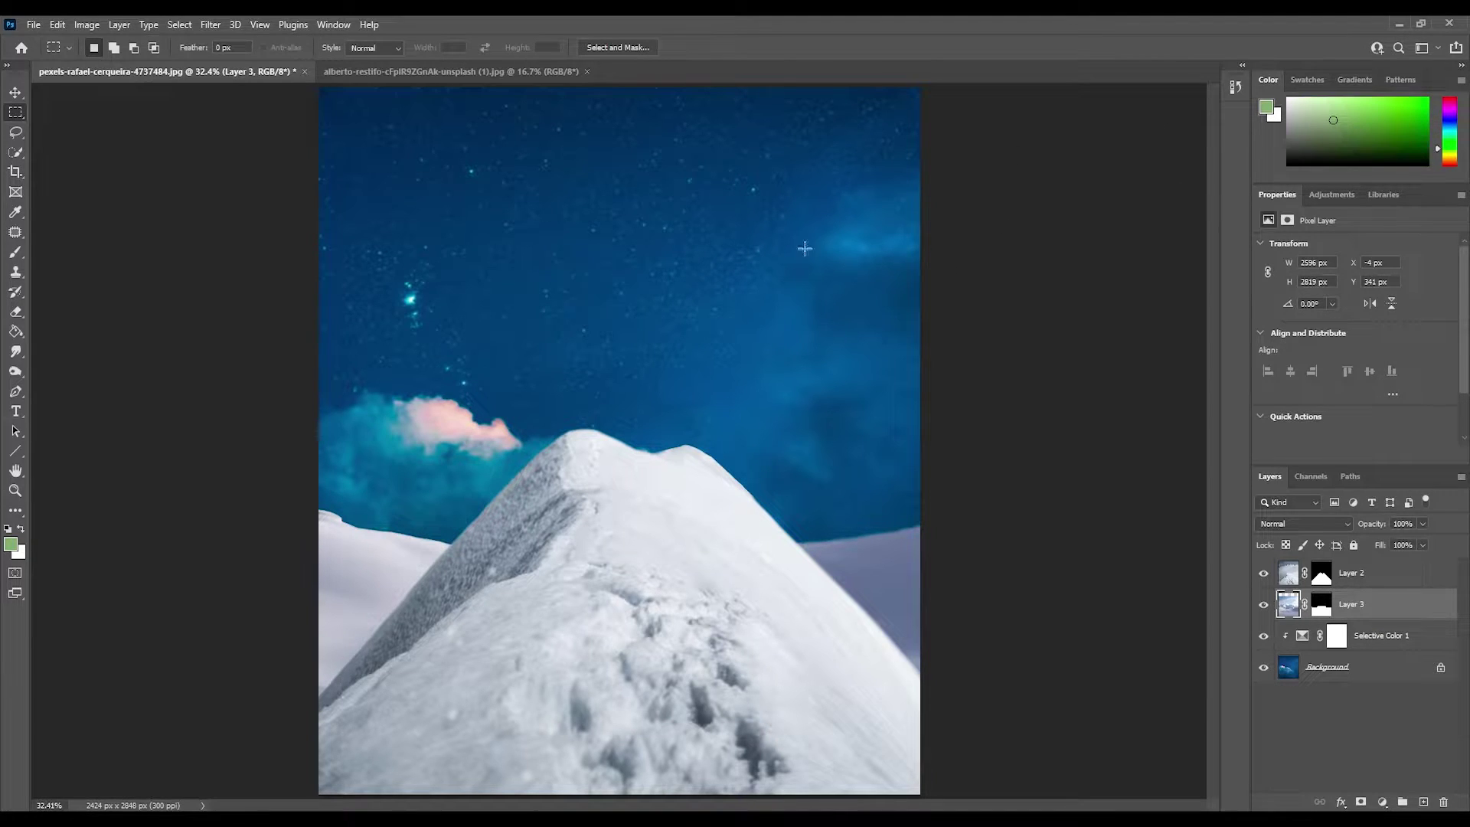
Step: Try Color Balance and Curves adjustment layers on the ridge, then delete both
click(1394, 581)
click(1383, 802)
click(1342, 690)
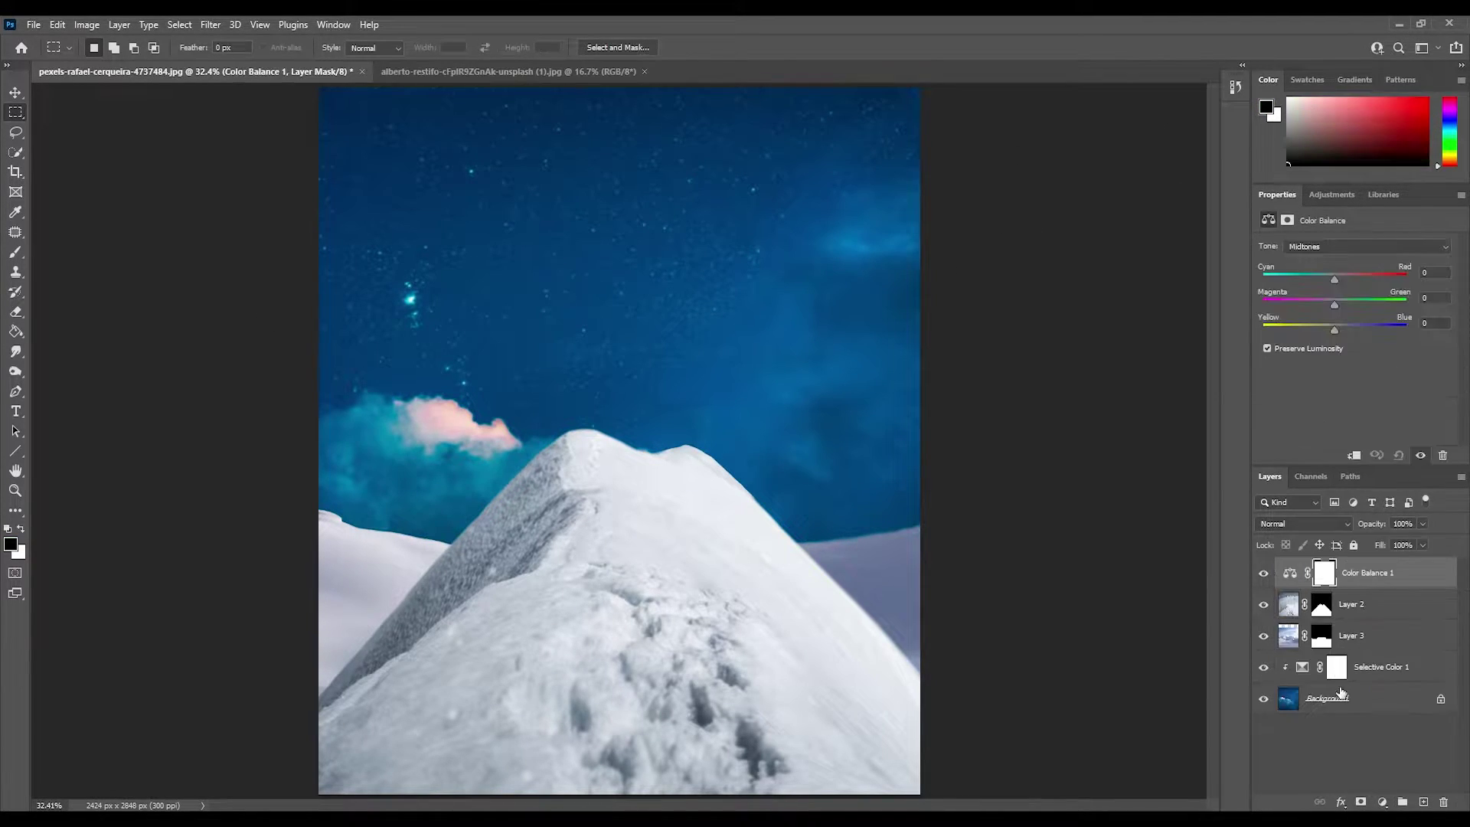
click(1383, 801)
click(1341, 605)
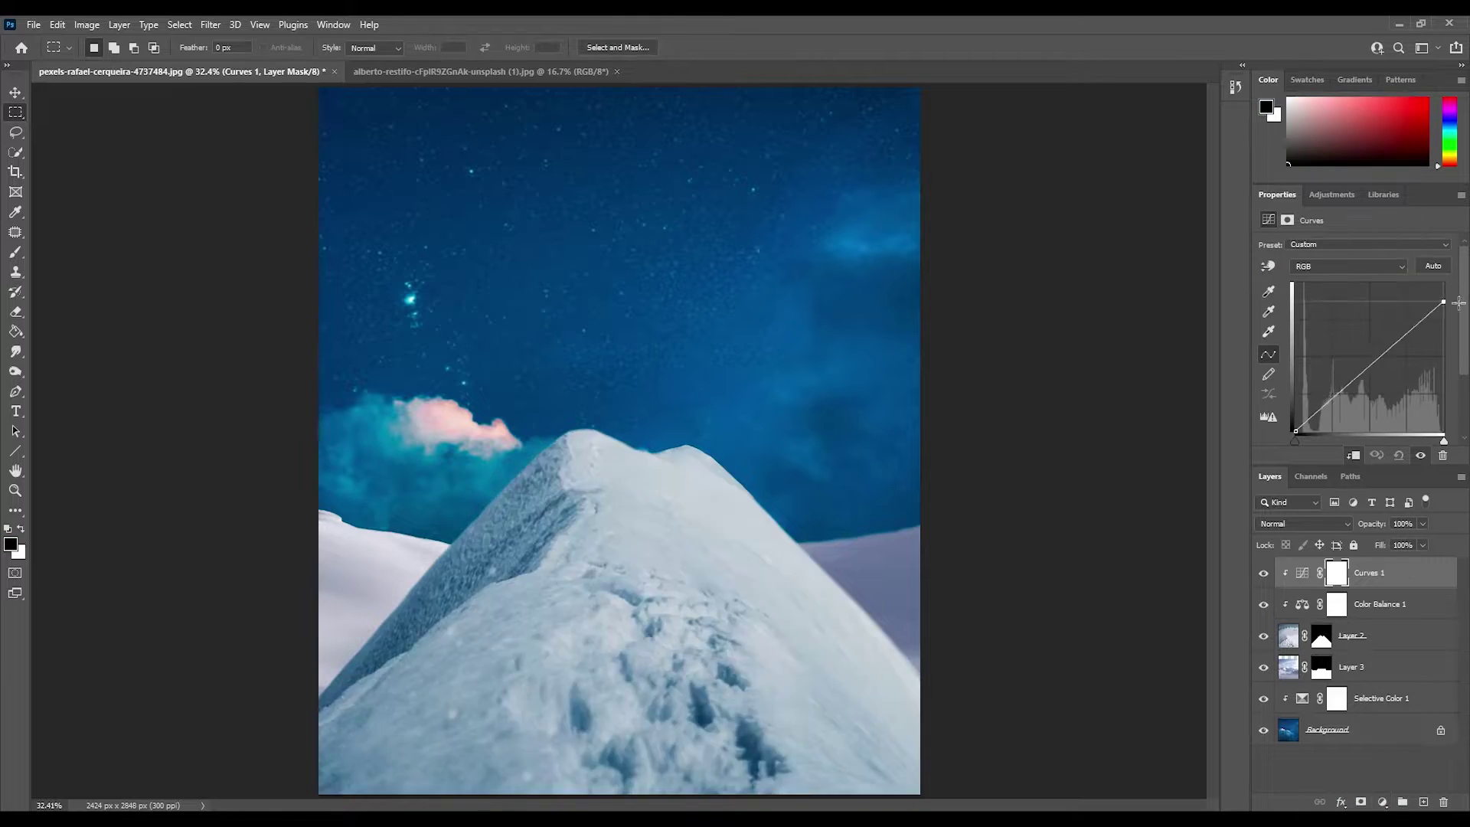
drag(1443, 328, 1443, 320)
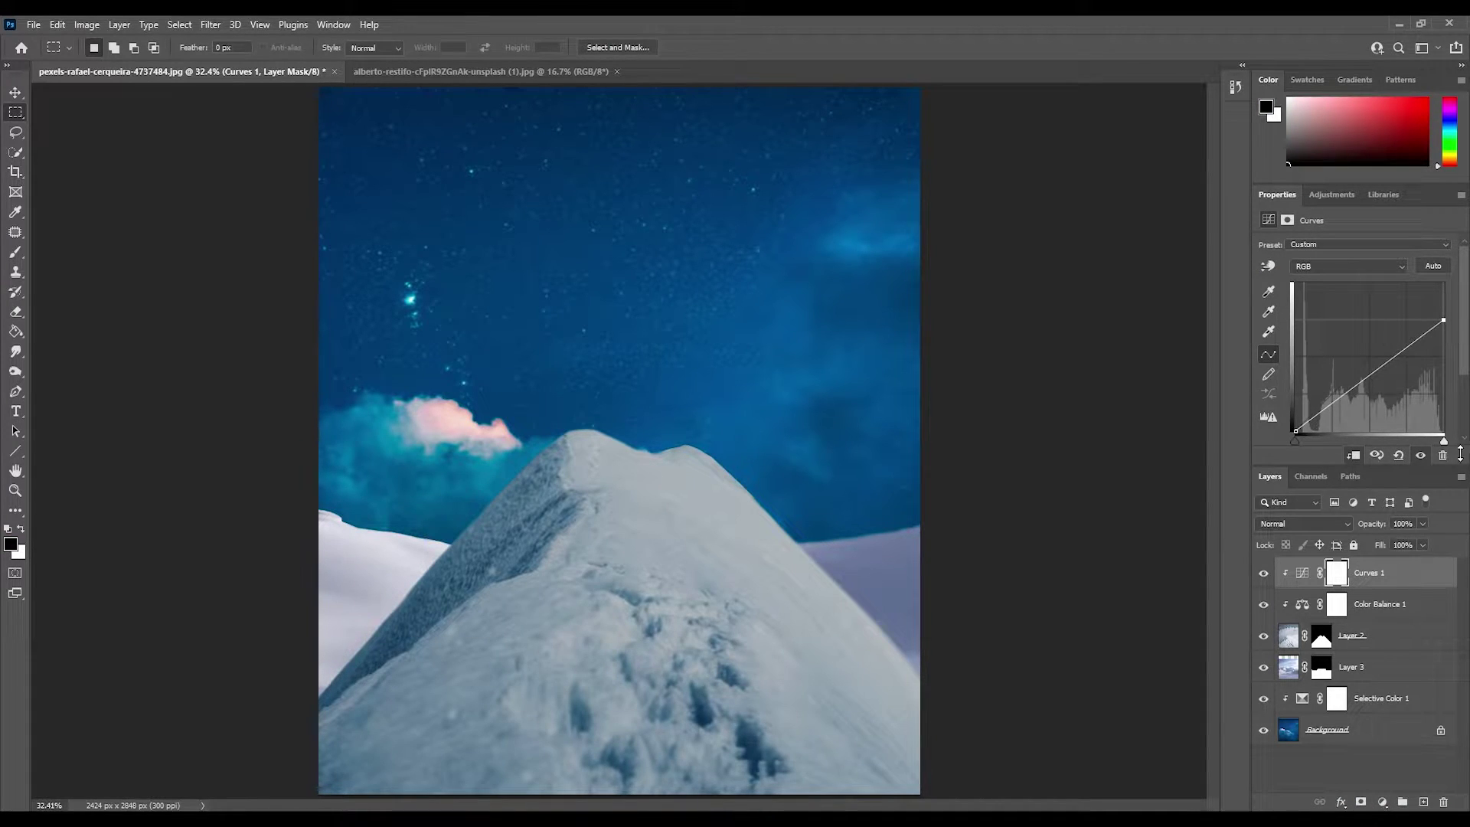
click(1442, 455)
key(Return)
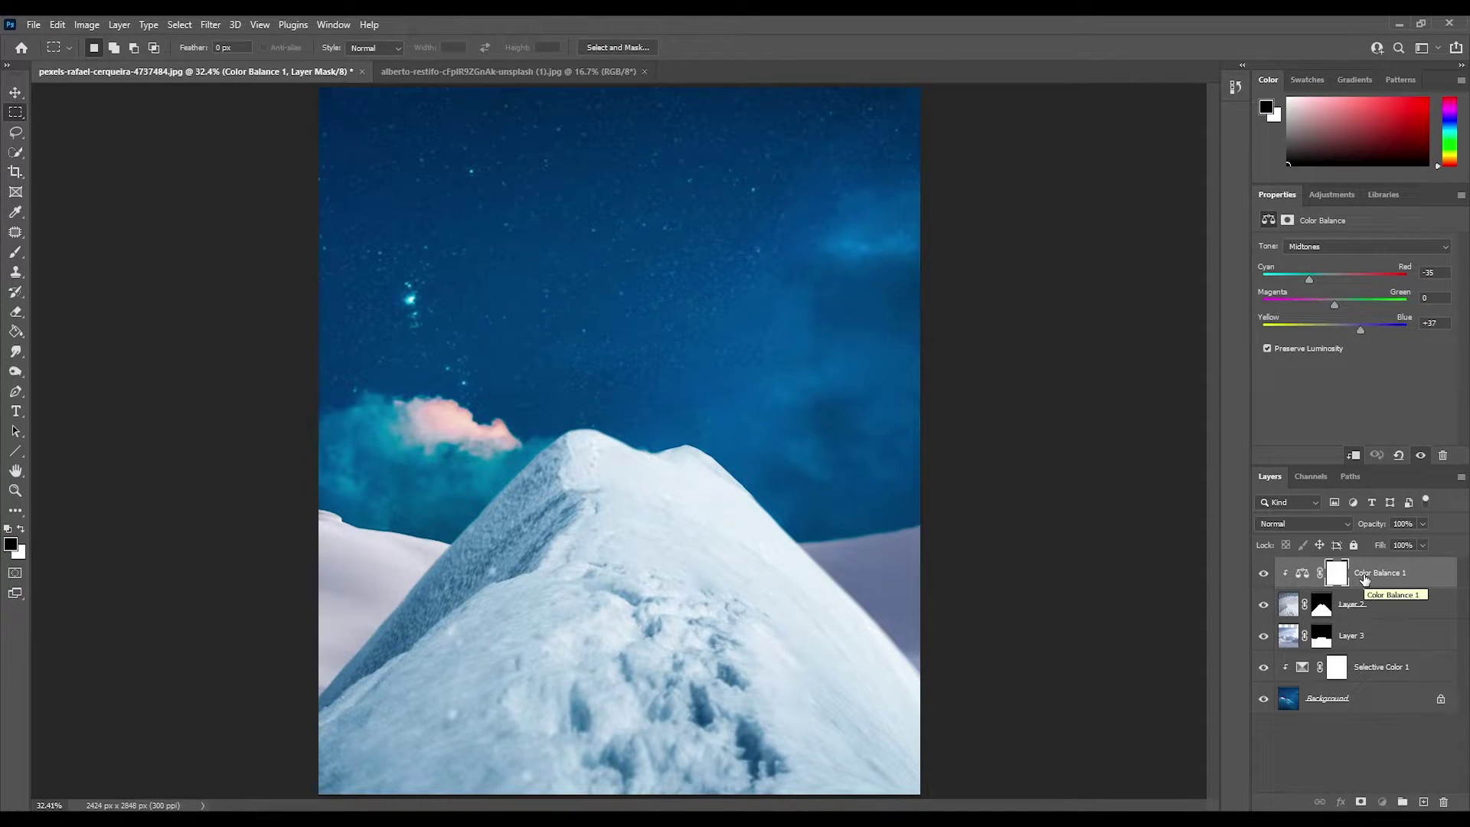
key(Delete)
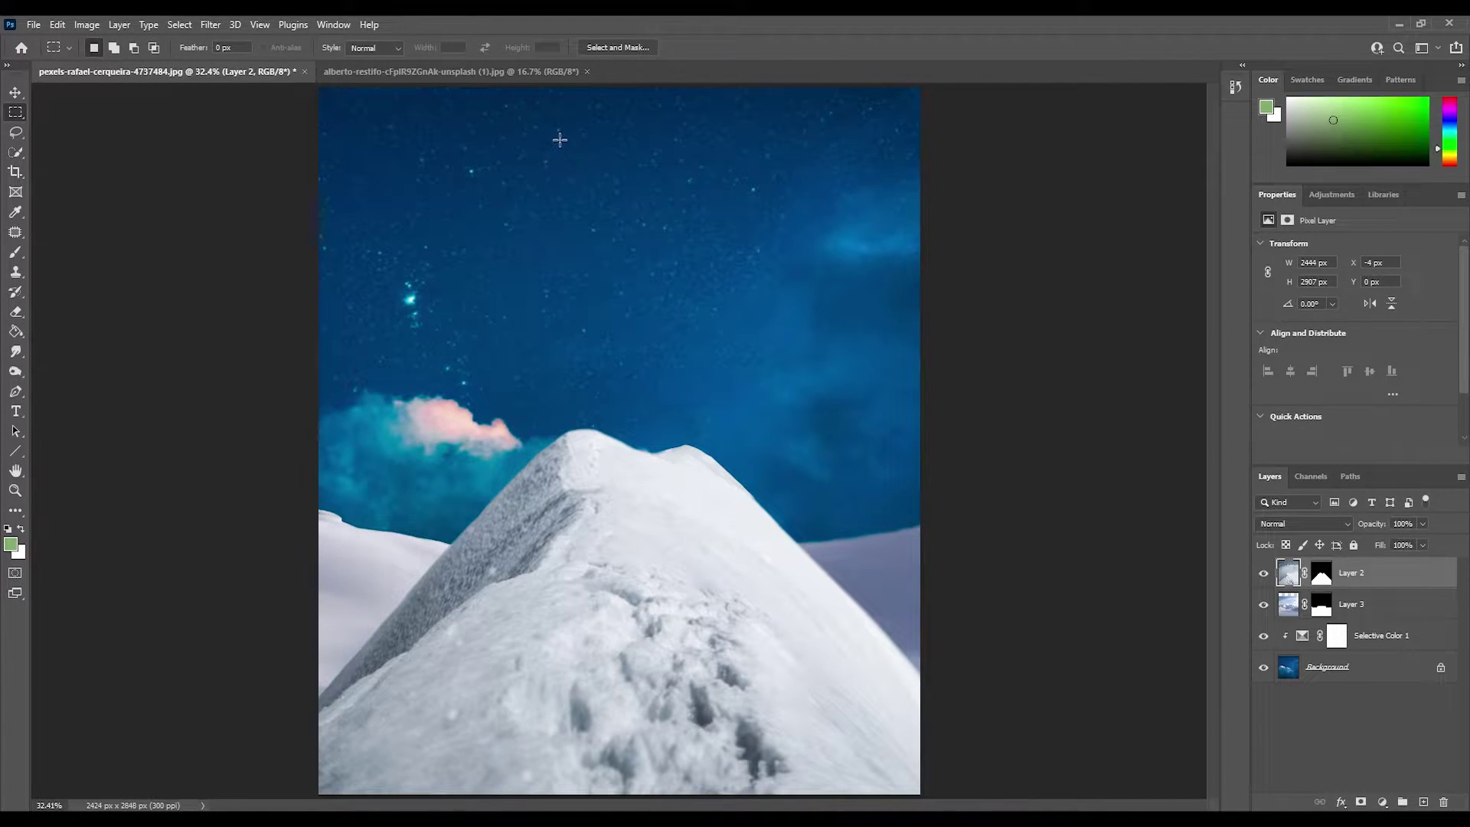
Step: Warp Layer 2 to pull the snow peak higher
key(ctrl+t)
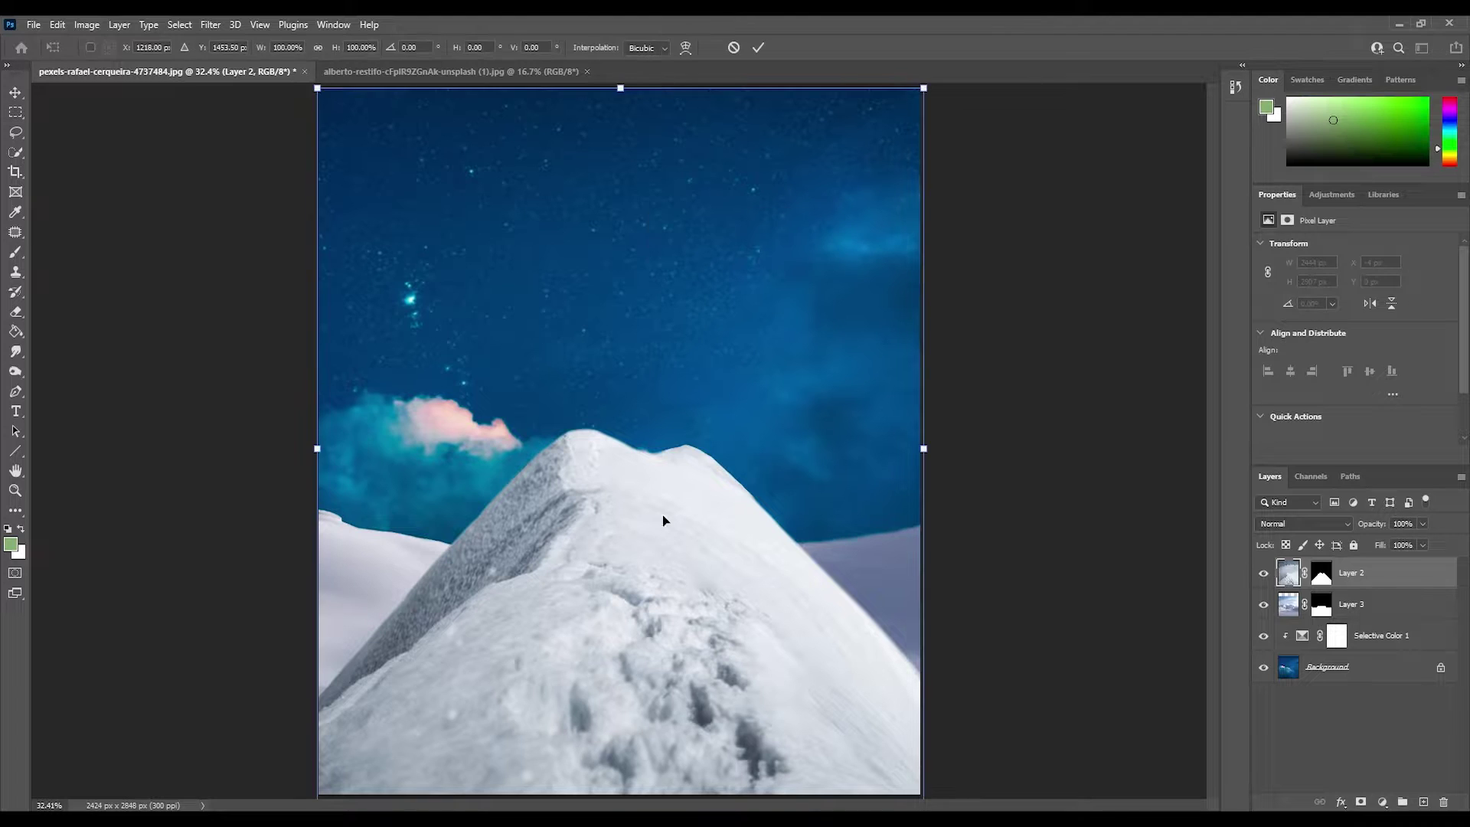
right_click(651, 517)
click(674, 322)
drag(636, 440, 633, 397)
key(Return)
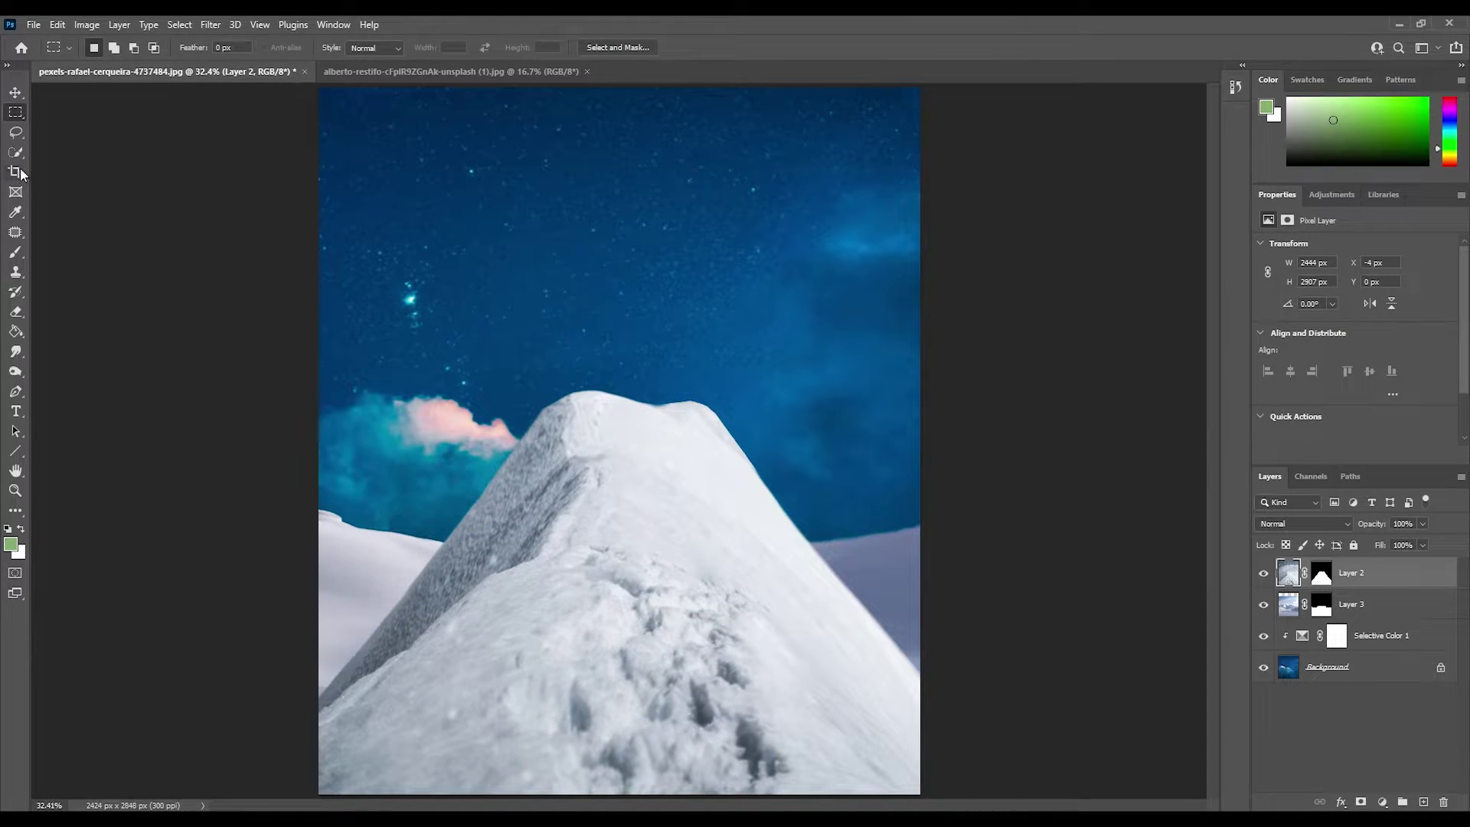
Step: Place the moon below the peak layers, behind the summit, scaled to about 87%
click(15, 172)
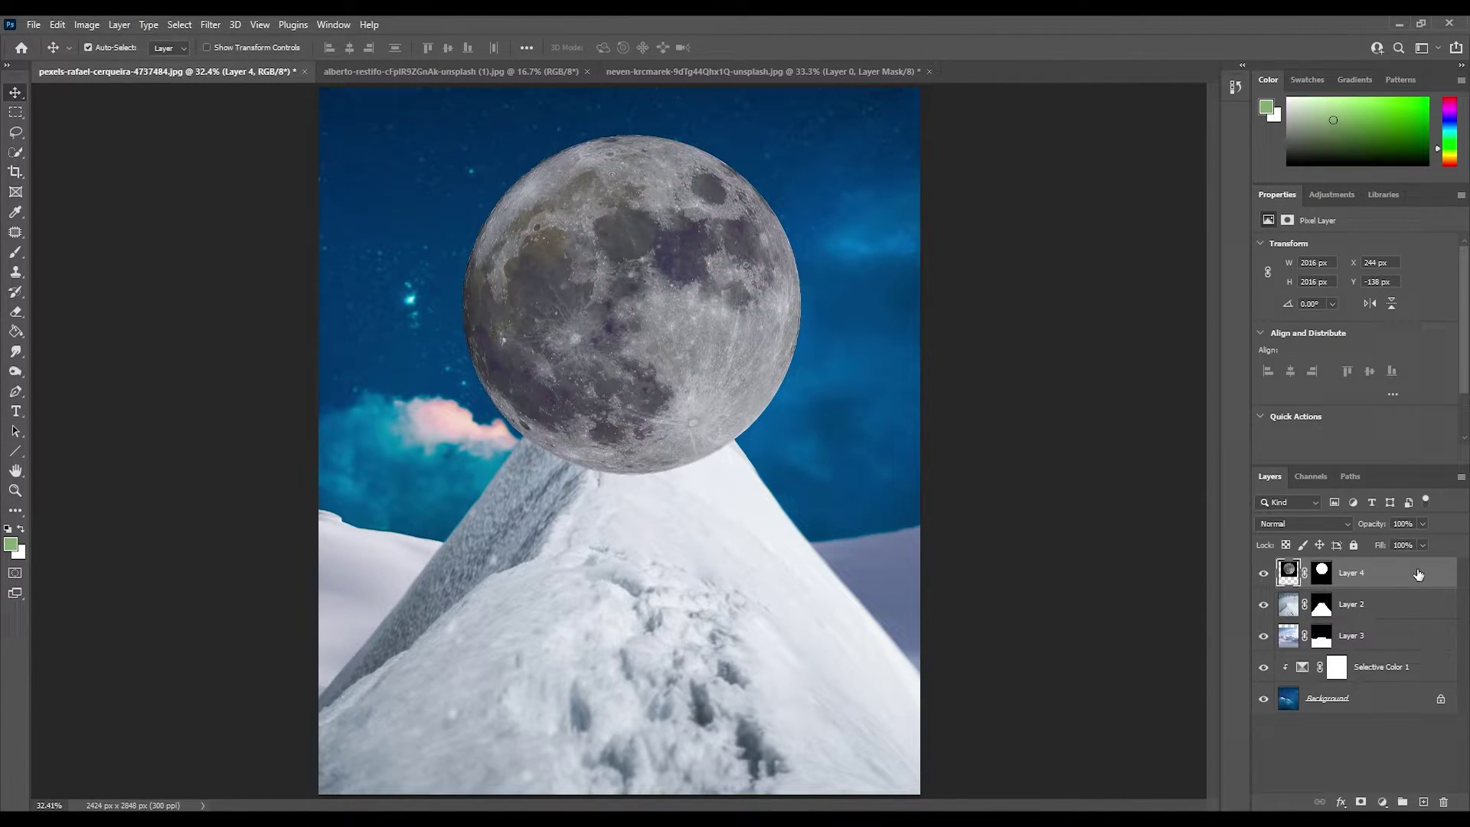
drag(1417, 575, 1418, 636)
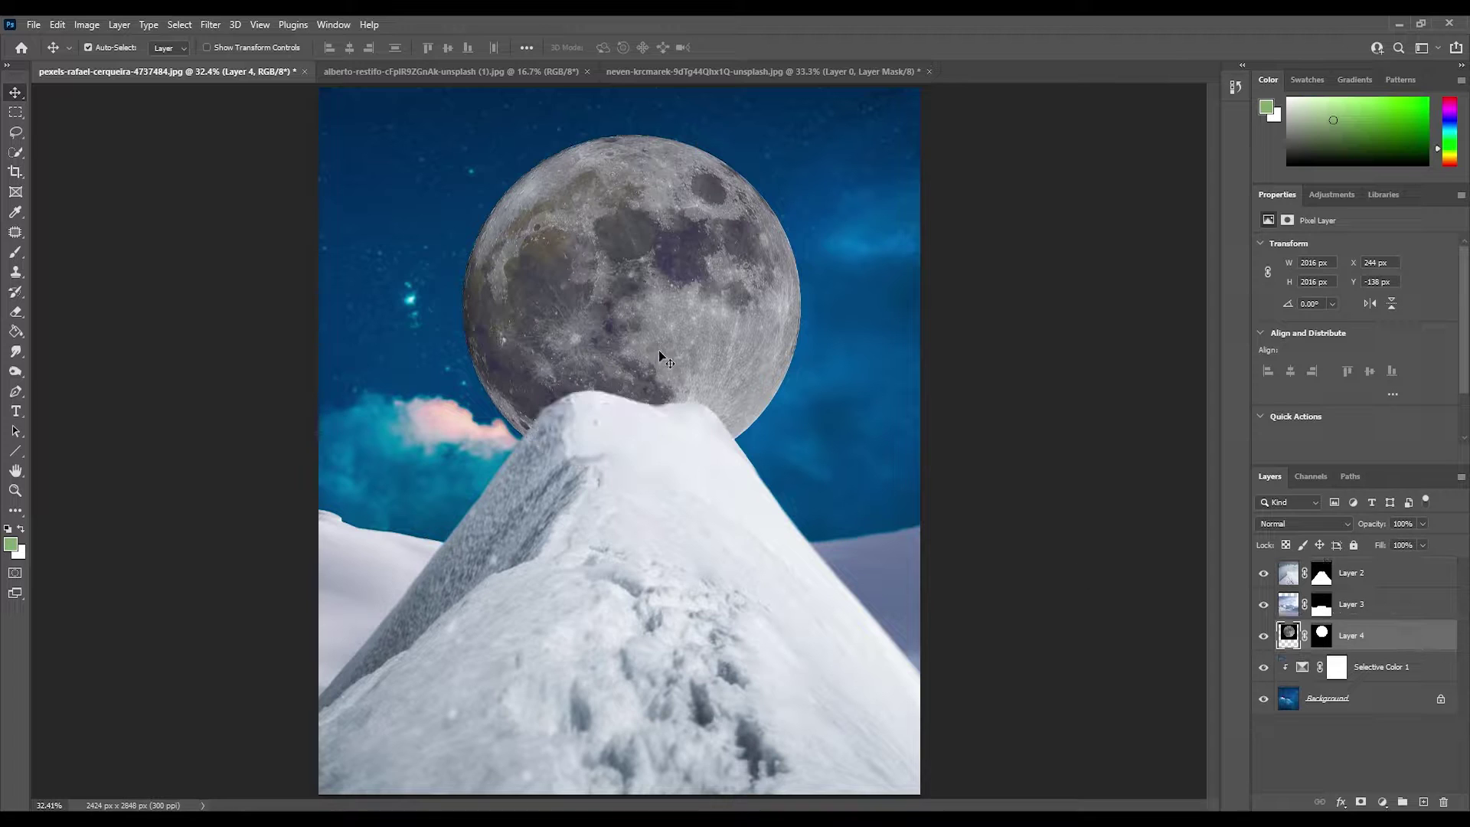
drag(659, 350, 677, 291)
key(ctrl+t)
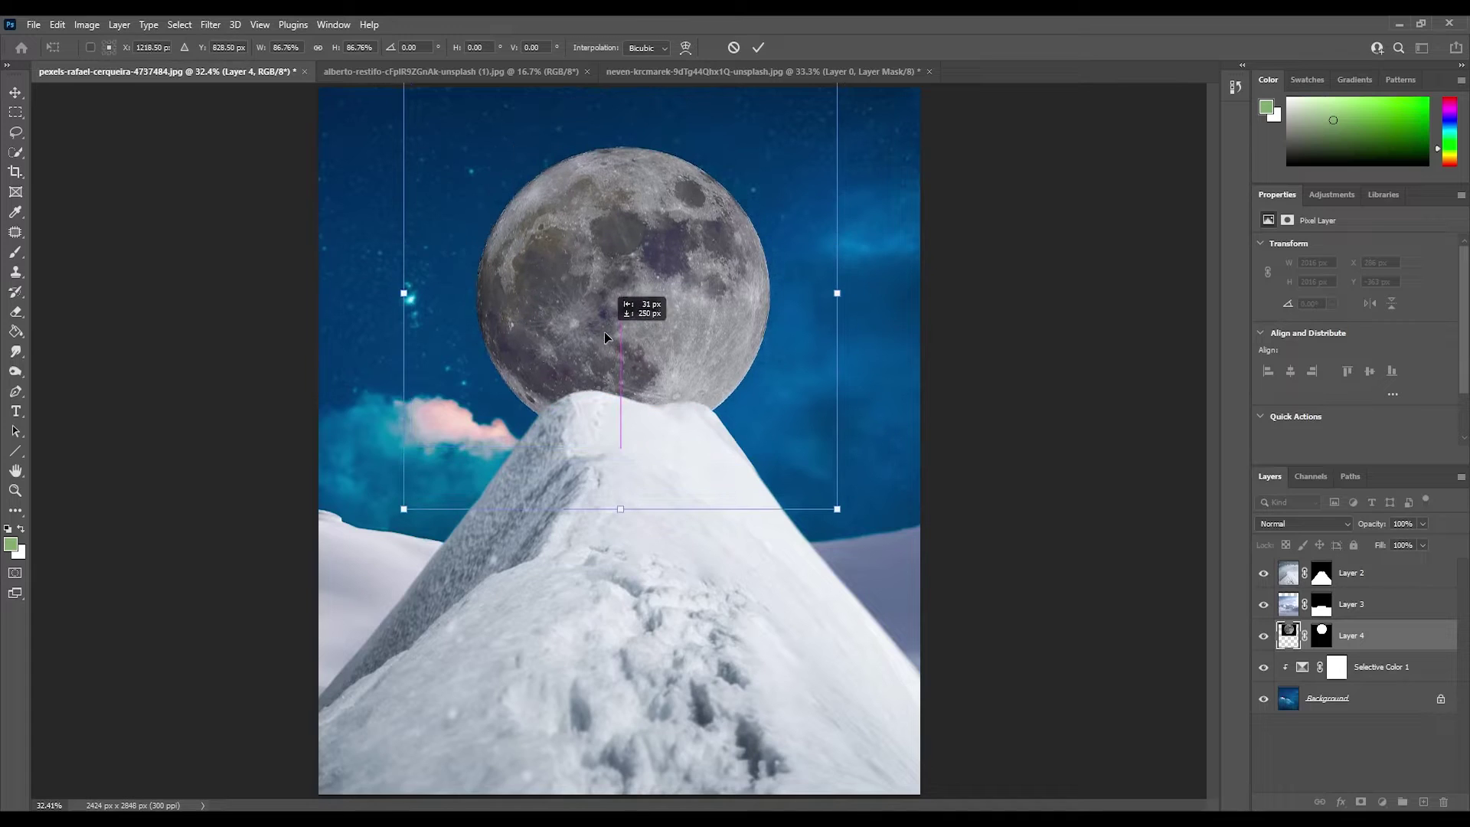
click(758, 48)
Step: Try a Soft Light colour fill layer over the moon, then delete it
click(1383, 801)
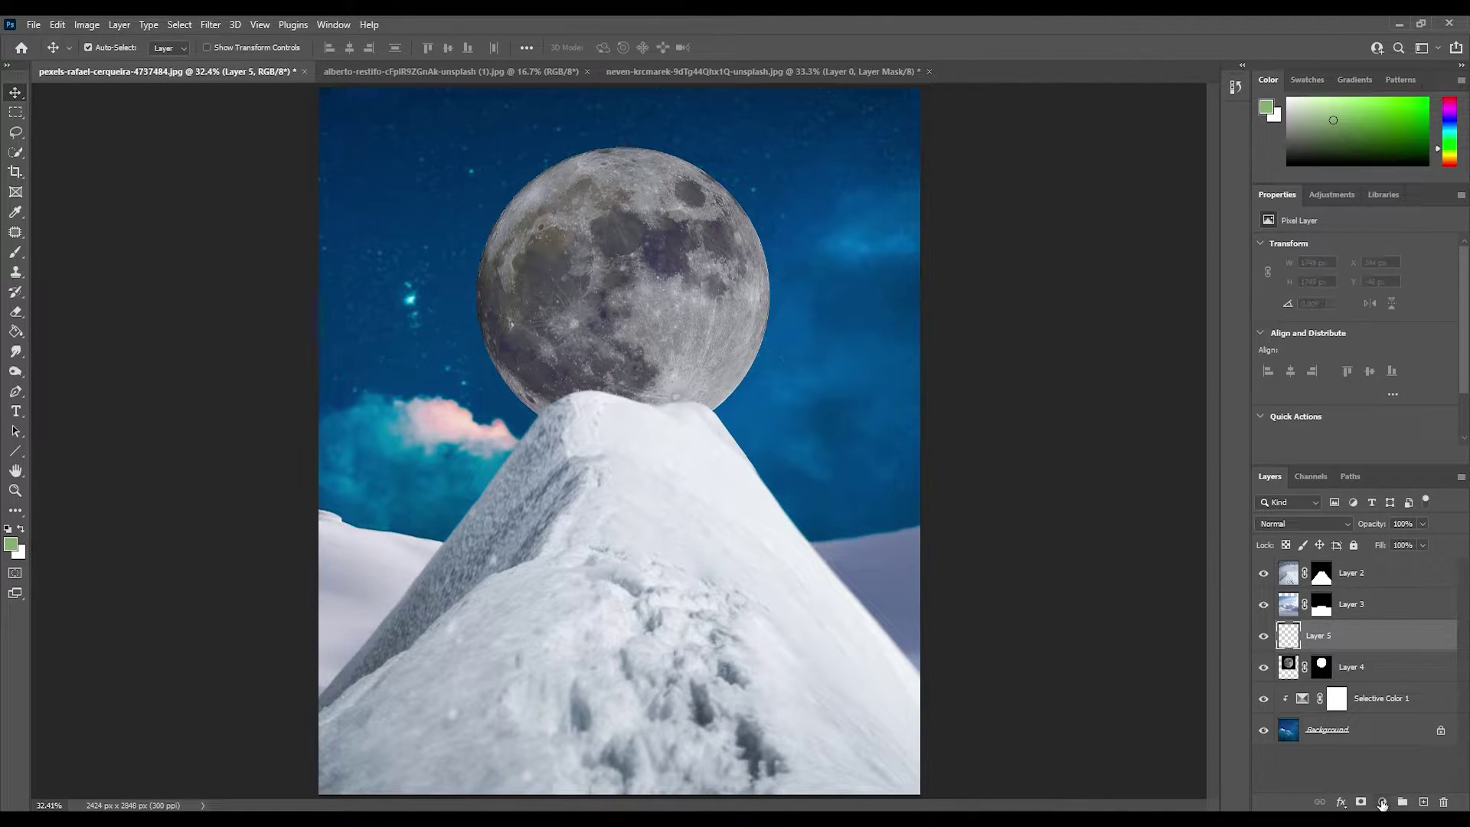
click(1401, 429)
click(1414, 102)
click(1302, 524)
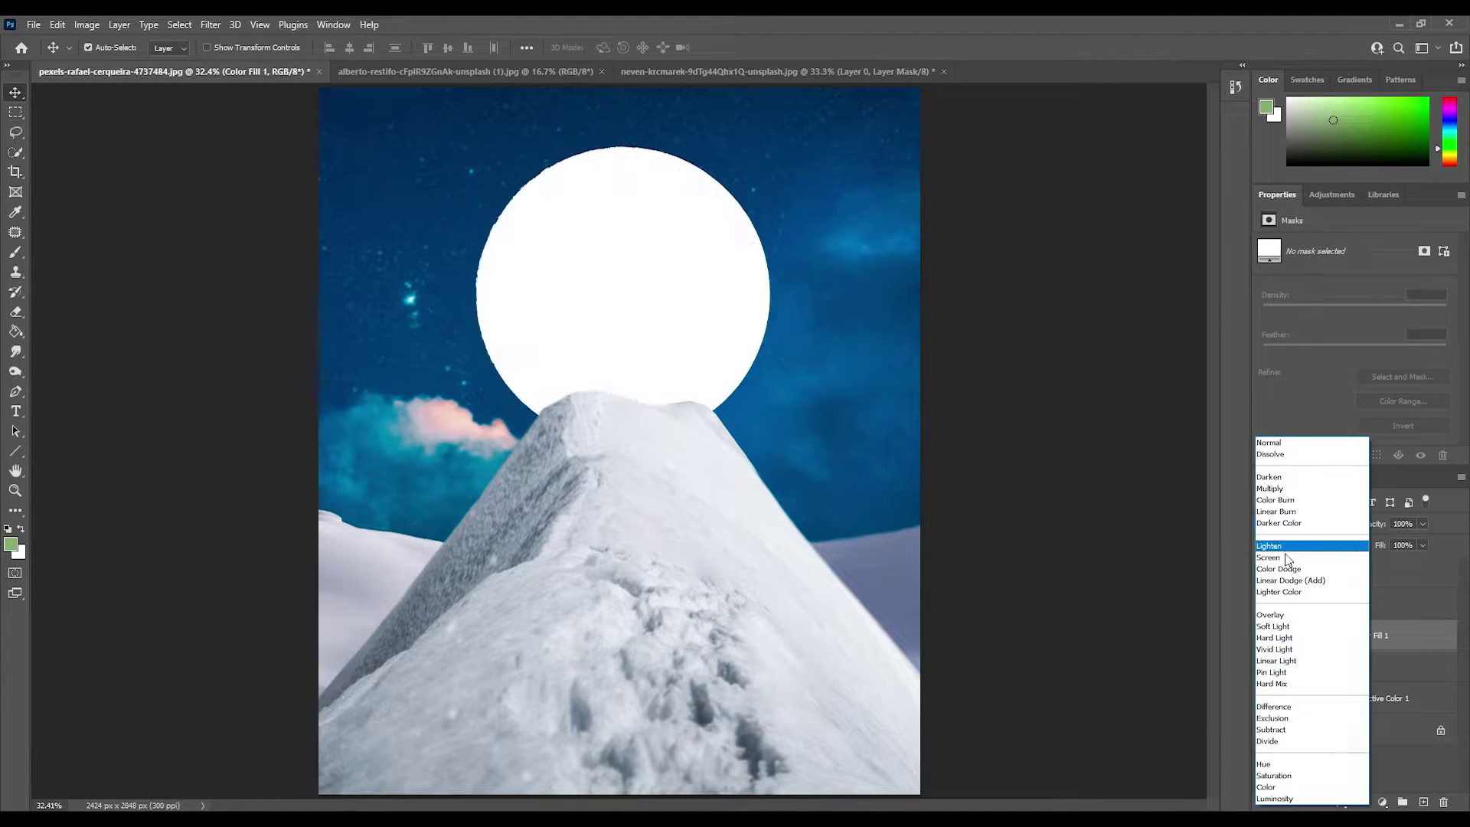
click(1270, 614)
key(Delete)
Step: Give the moon a white Outer Glow and an Inner Glow layer style
double_click(1289, 635)
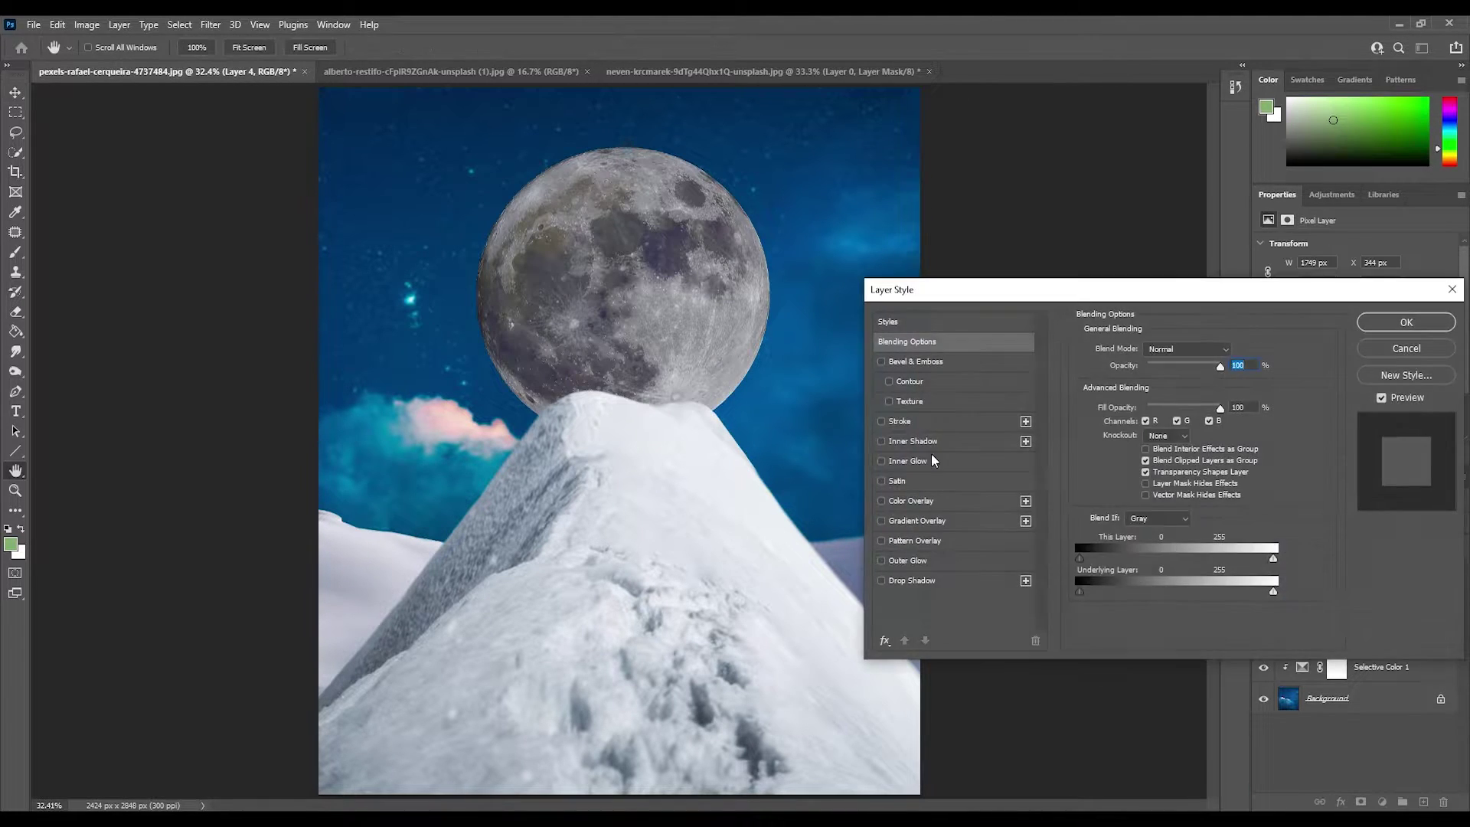
click(907, 560)
click(1114, 402)
click(1065, 98)
click(1411, 92)
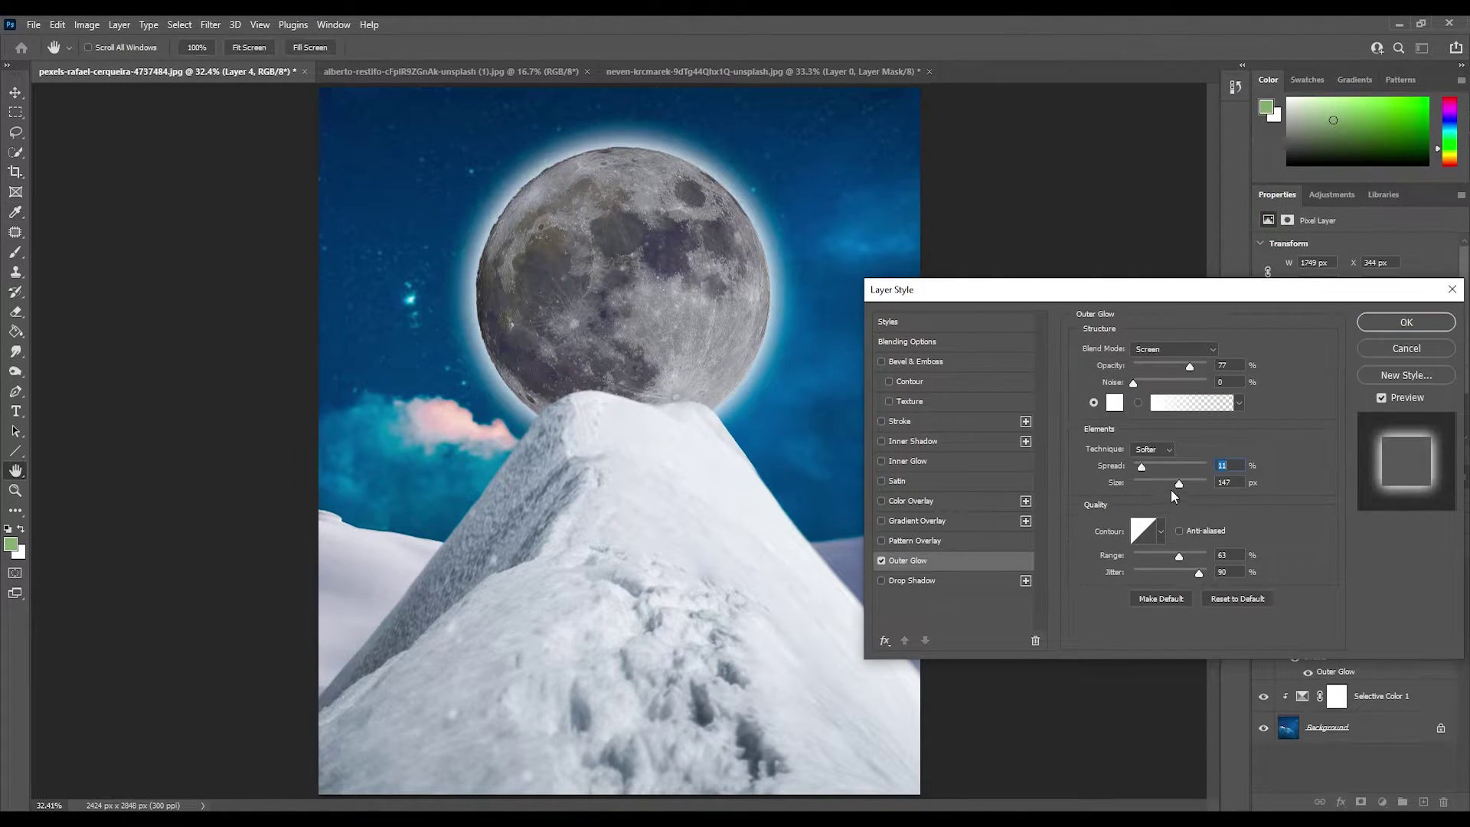
drag(1178, 483, 1207, 483)
drag(1178, 556, 1171, 558)
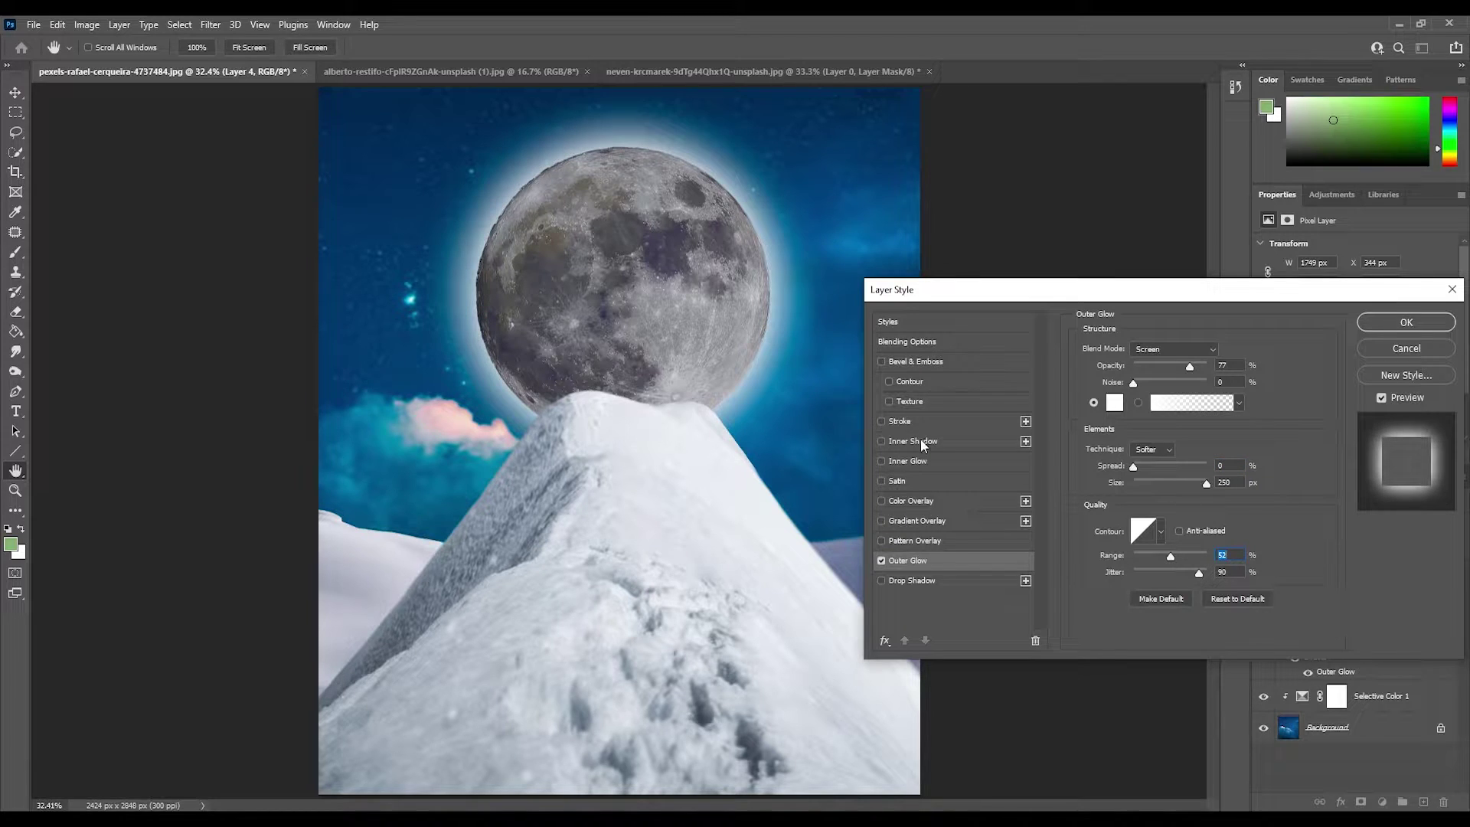
click(881, 461)
drag(1206, 483, 1164, 483)
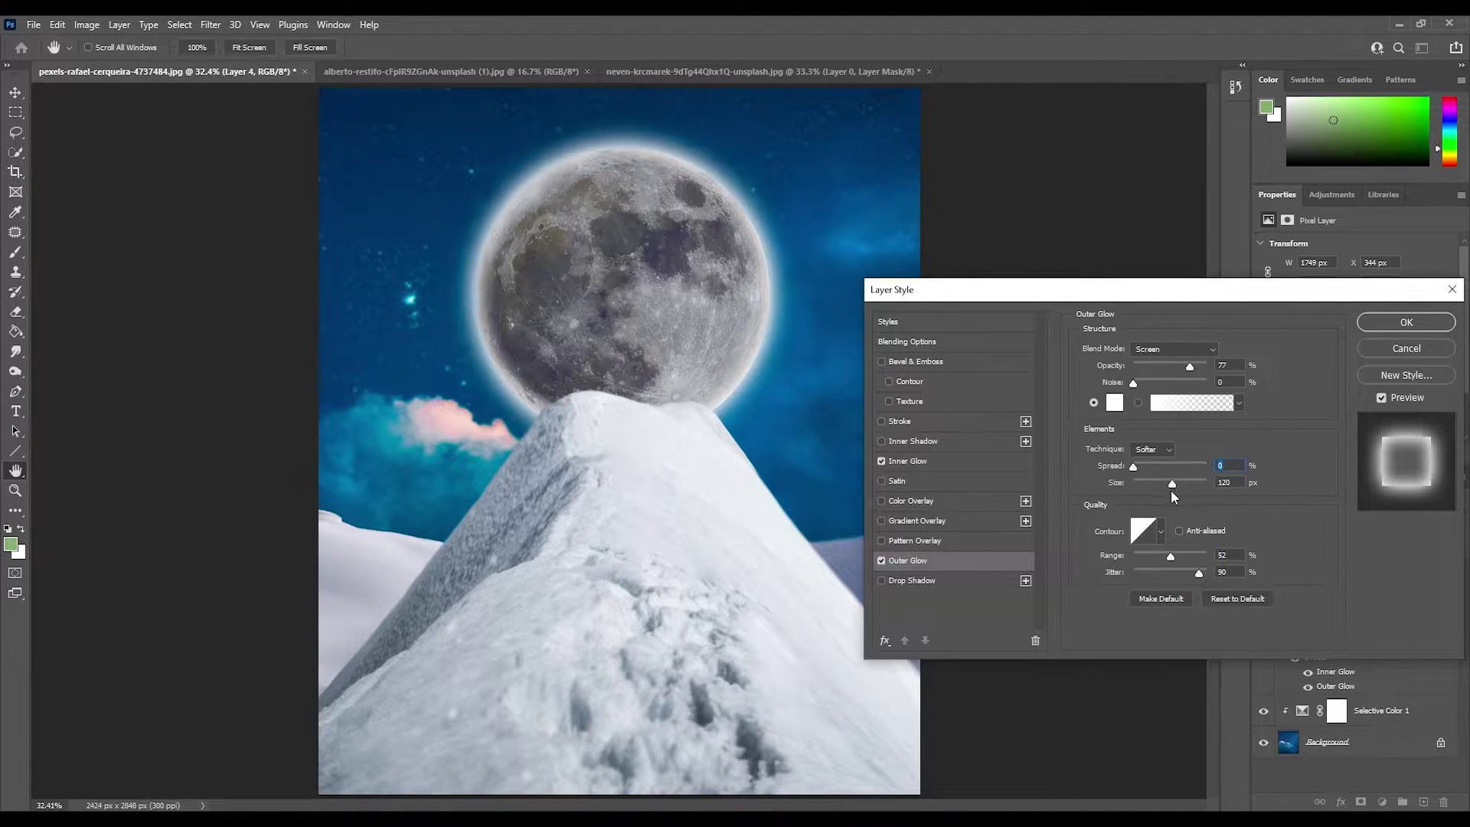
drag(1171, 556, 1196, 557)
click(1406, 322)
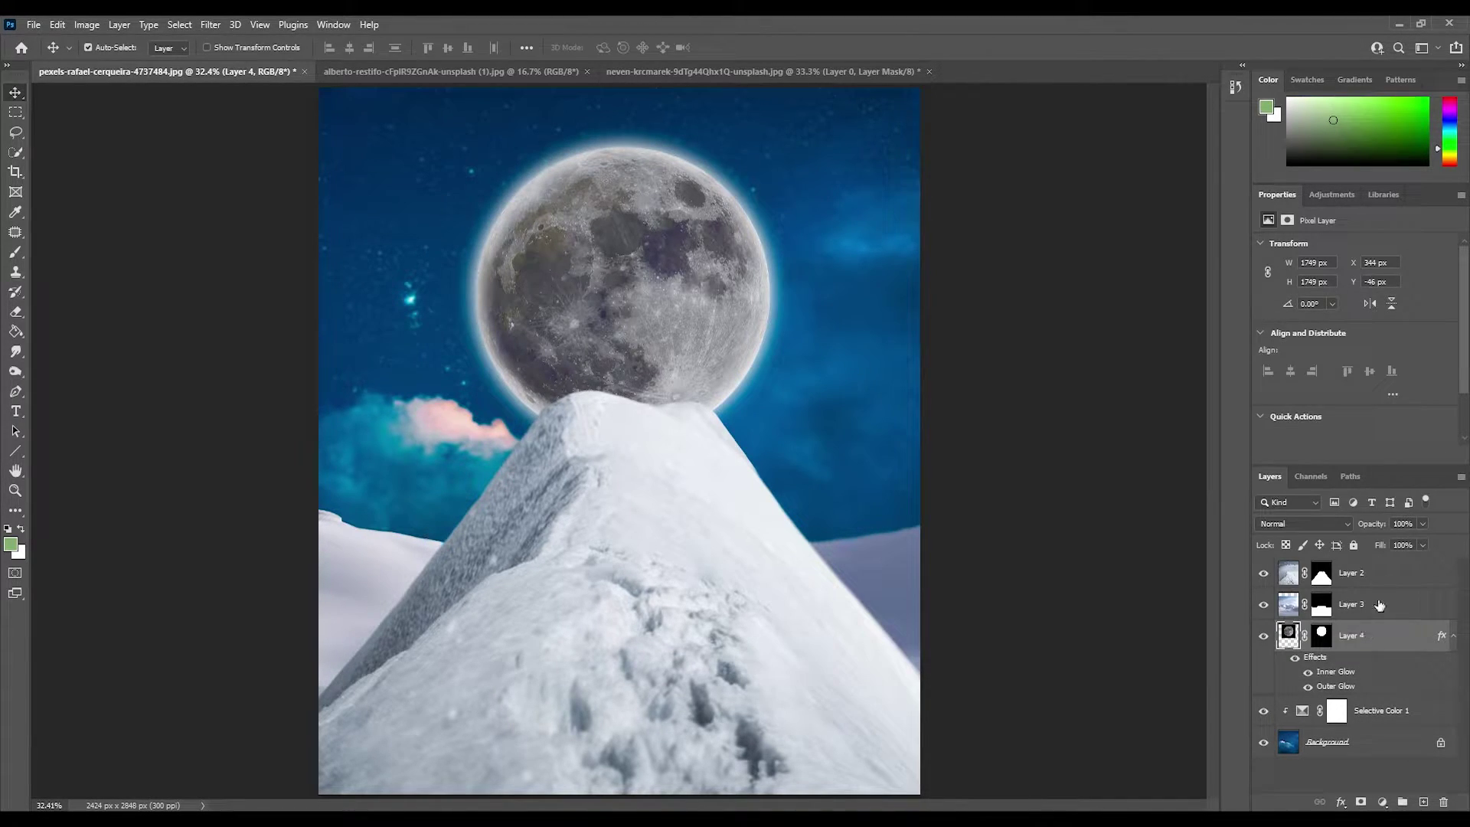
Step: Paint a soft white glow on a new layer over the moon's centre
key(ctrl+shift+alt+n)
key(b)
key(x)
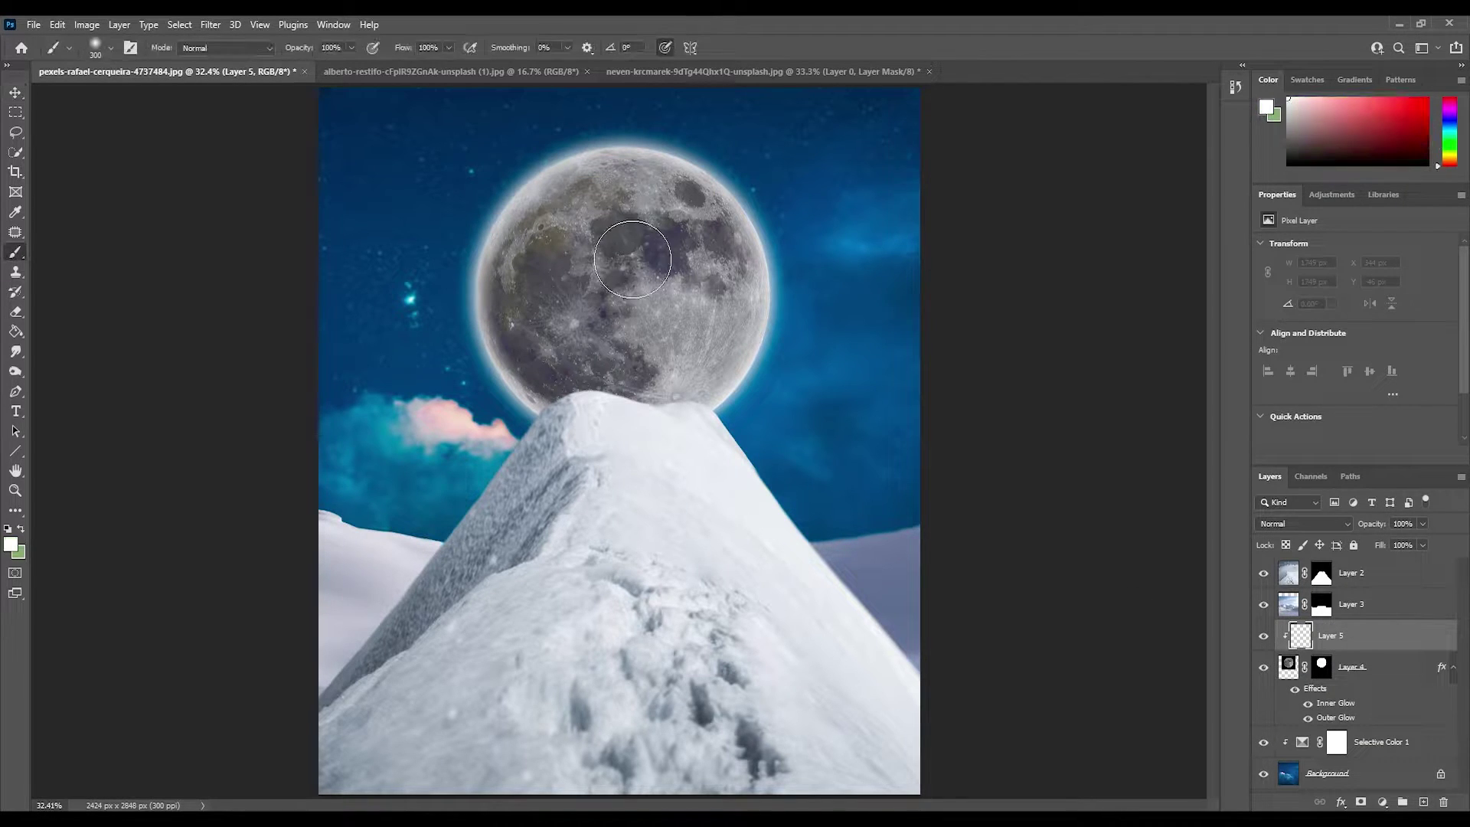
click(622, 275)
click(1301, 524)
Step: Delete the Hard Light glow layer and brush faint 10% white over the moon
click(1317, 637)
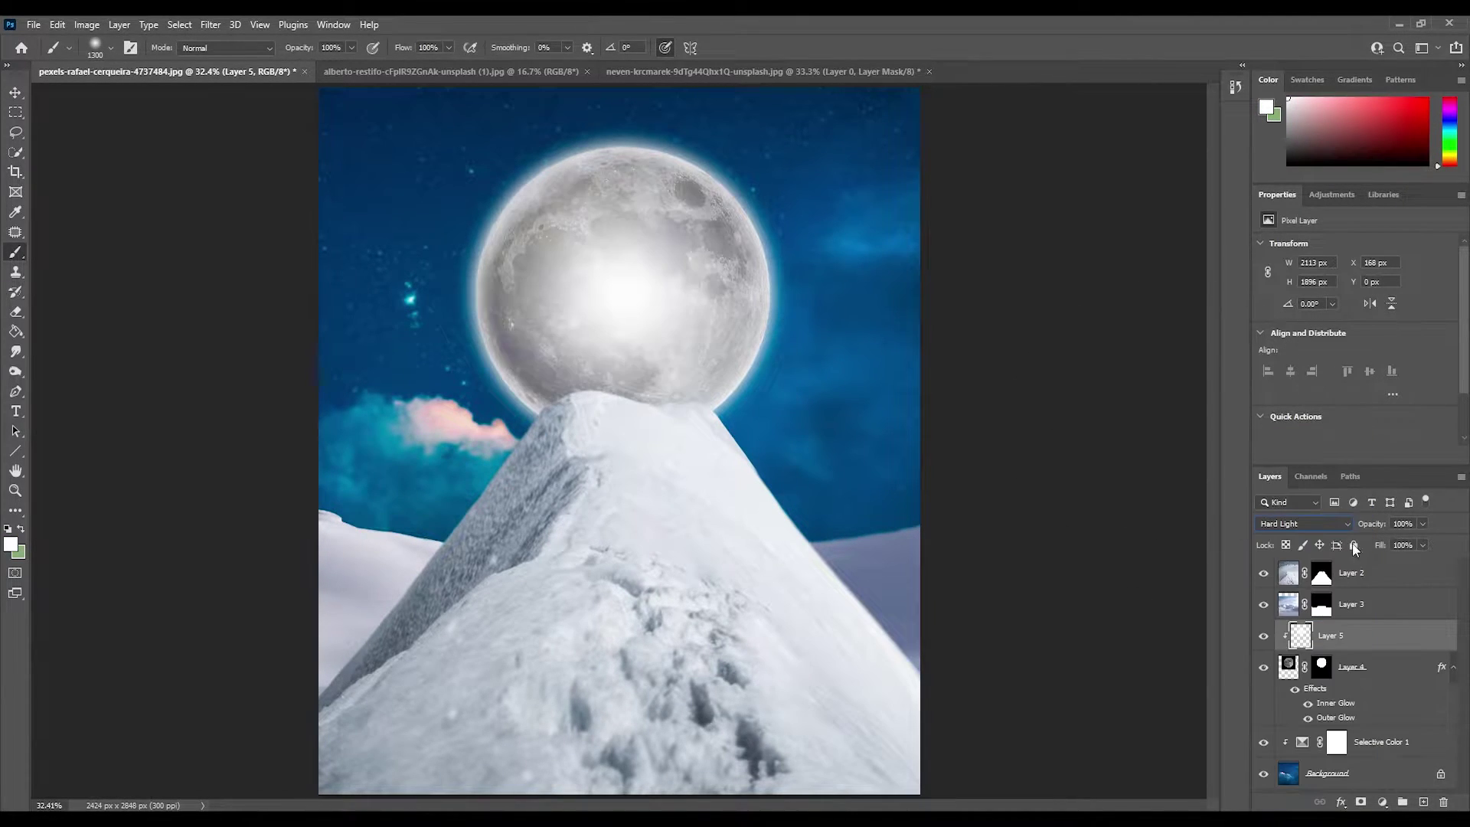
key(Delete)
key(Return)
text(10)
mouse_move(640, 378)
mouse_down()
mouse_move(689, 268)
mouse_move(536, 252)
mouse_up()
key(bracketleft)
key(bracketleft)
key(bracketleft)
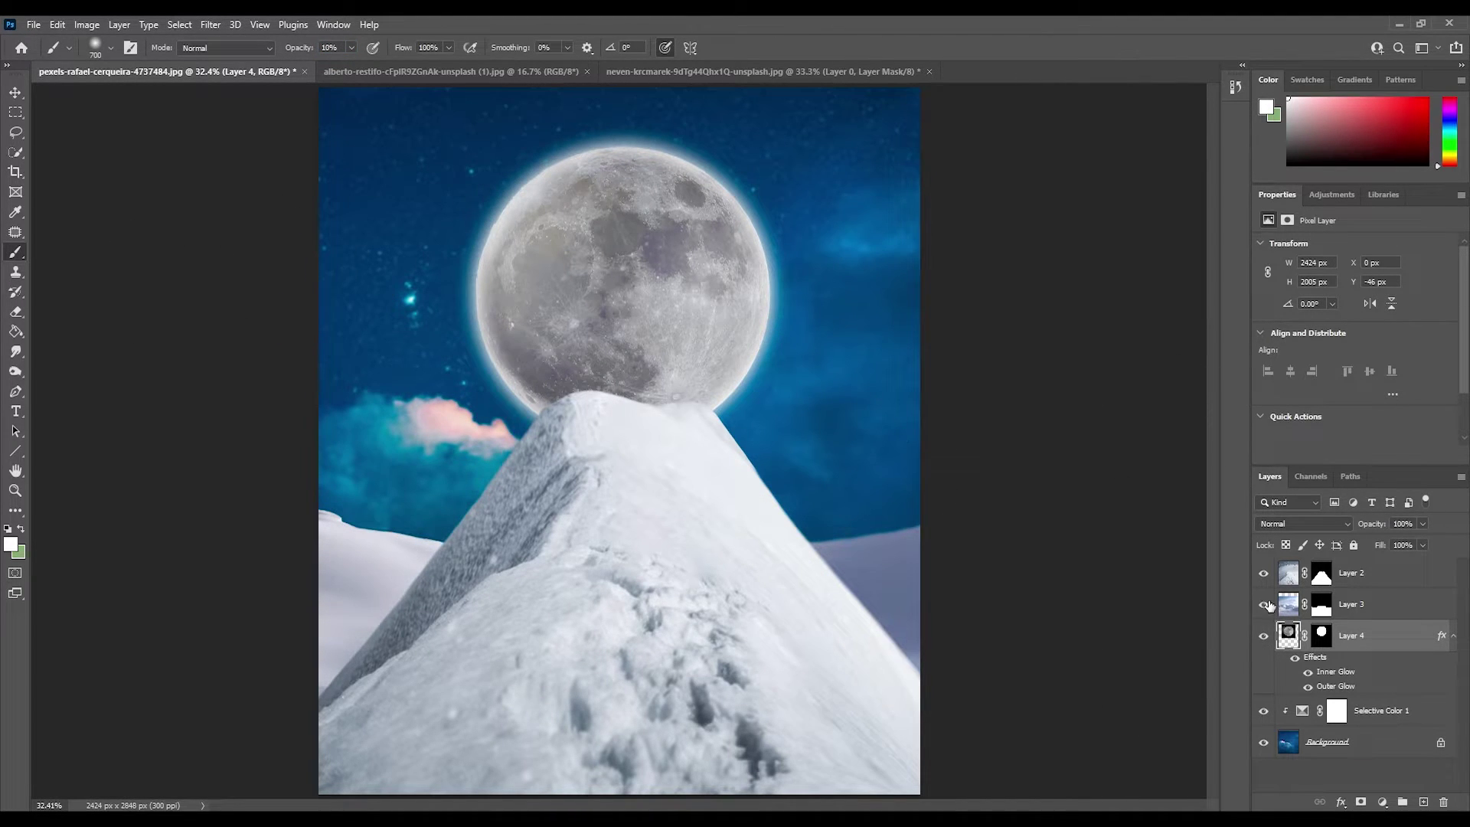
Step: Add a Curves layer clipped to the moon with an S-curve for more contrast
click(1282, 616)
click(1317, 636)
drag(1402, 321, 1402, 310)
drag(1336, 406, 1369, 364)
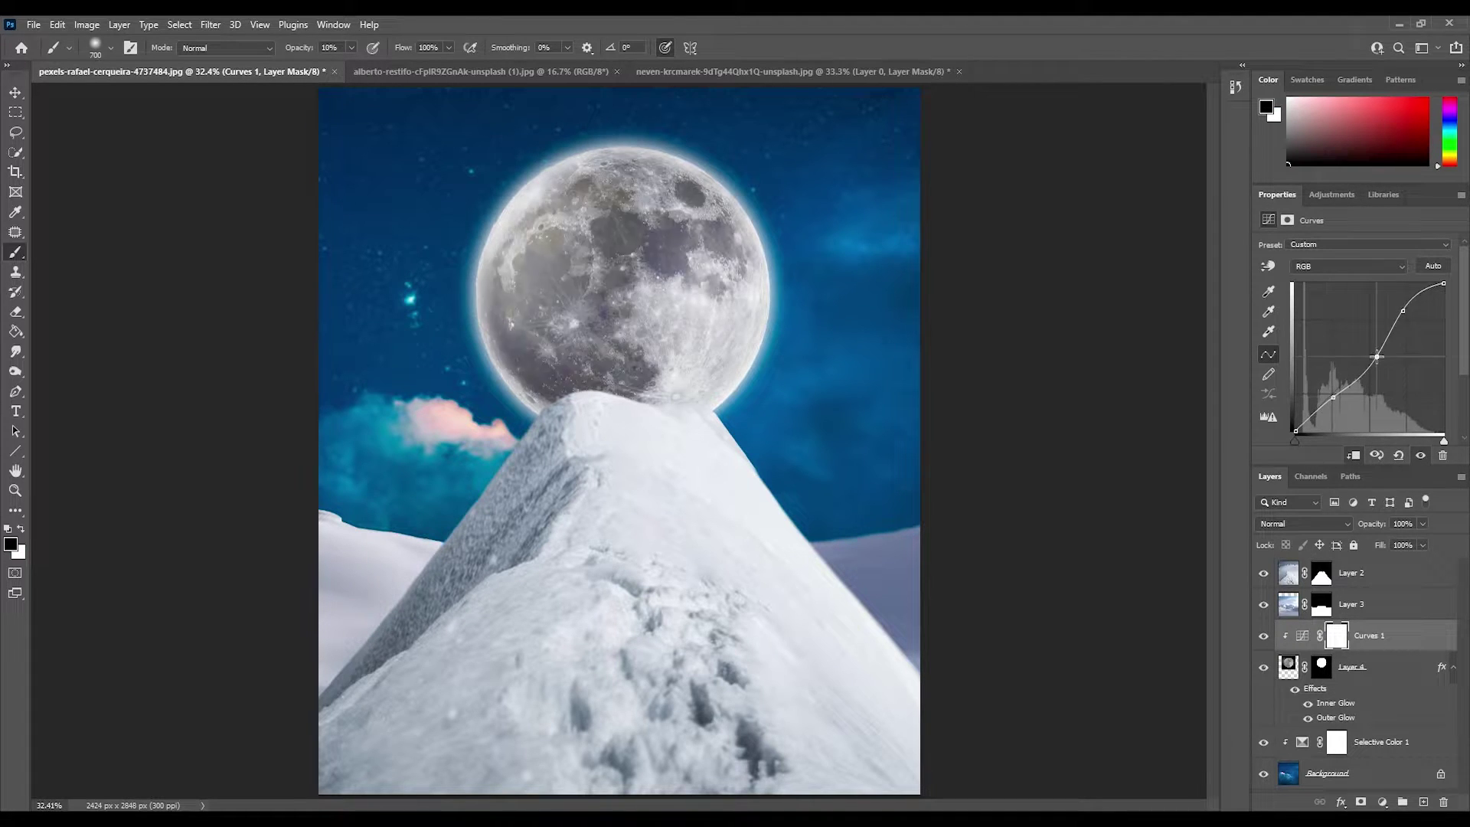
Step: Apply a slight Gaussian Blur to the moon layer
click(1288, 666)
click(211, 25)
click(460, 253)
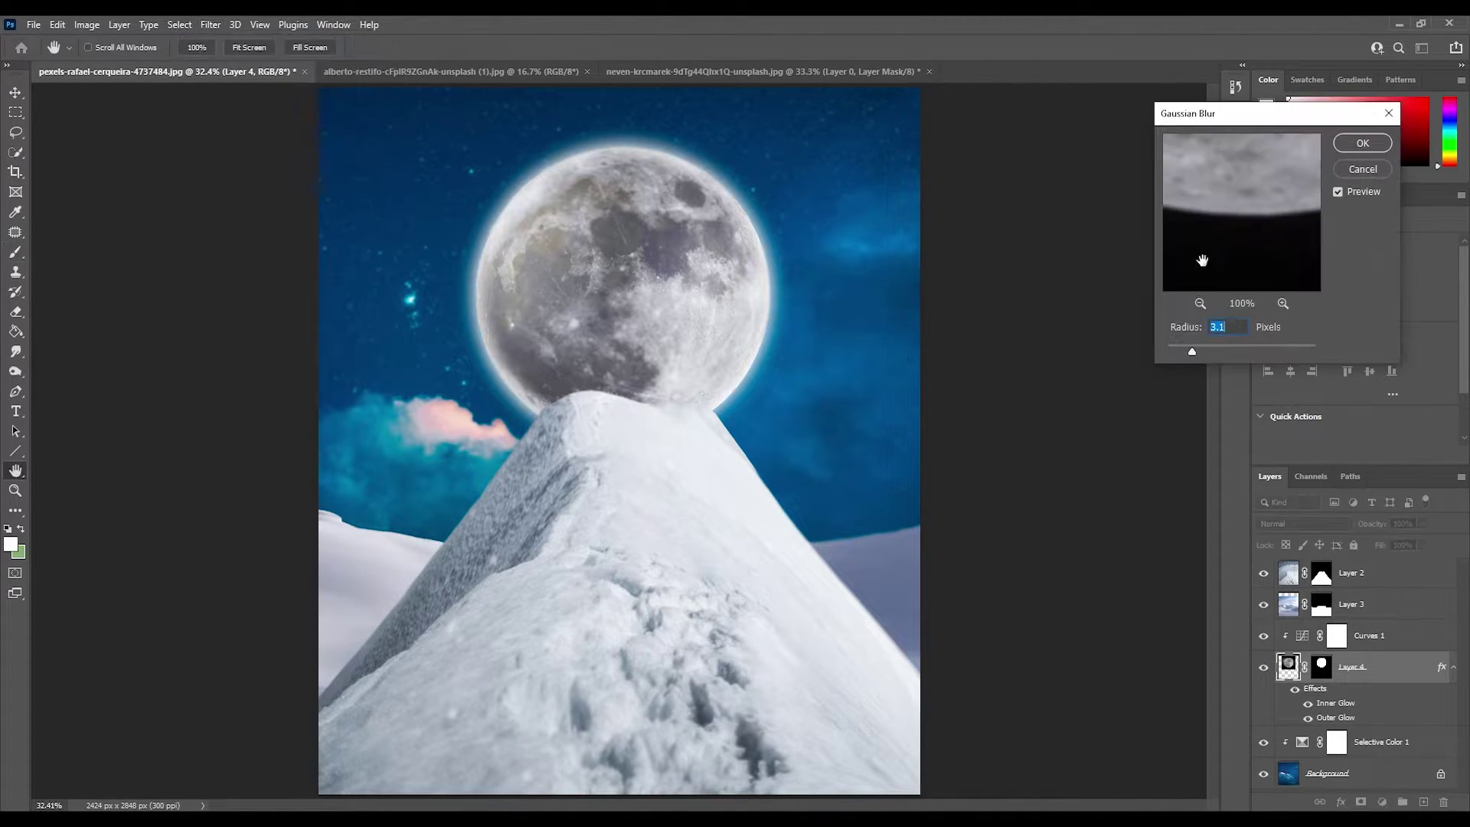
drag(1202, 351, 1180, 351)
click(1364, 146)
Step: Add a Brightness/Contrast adjustment clipped to the background dunes layer
key(b)
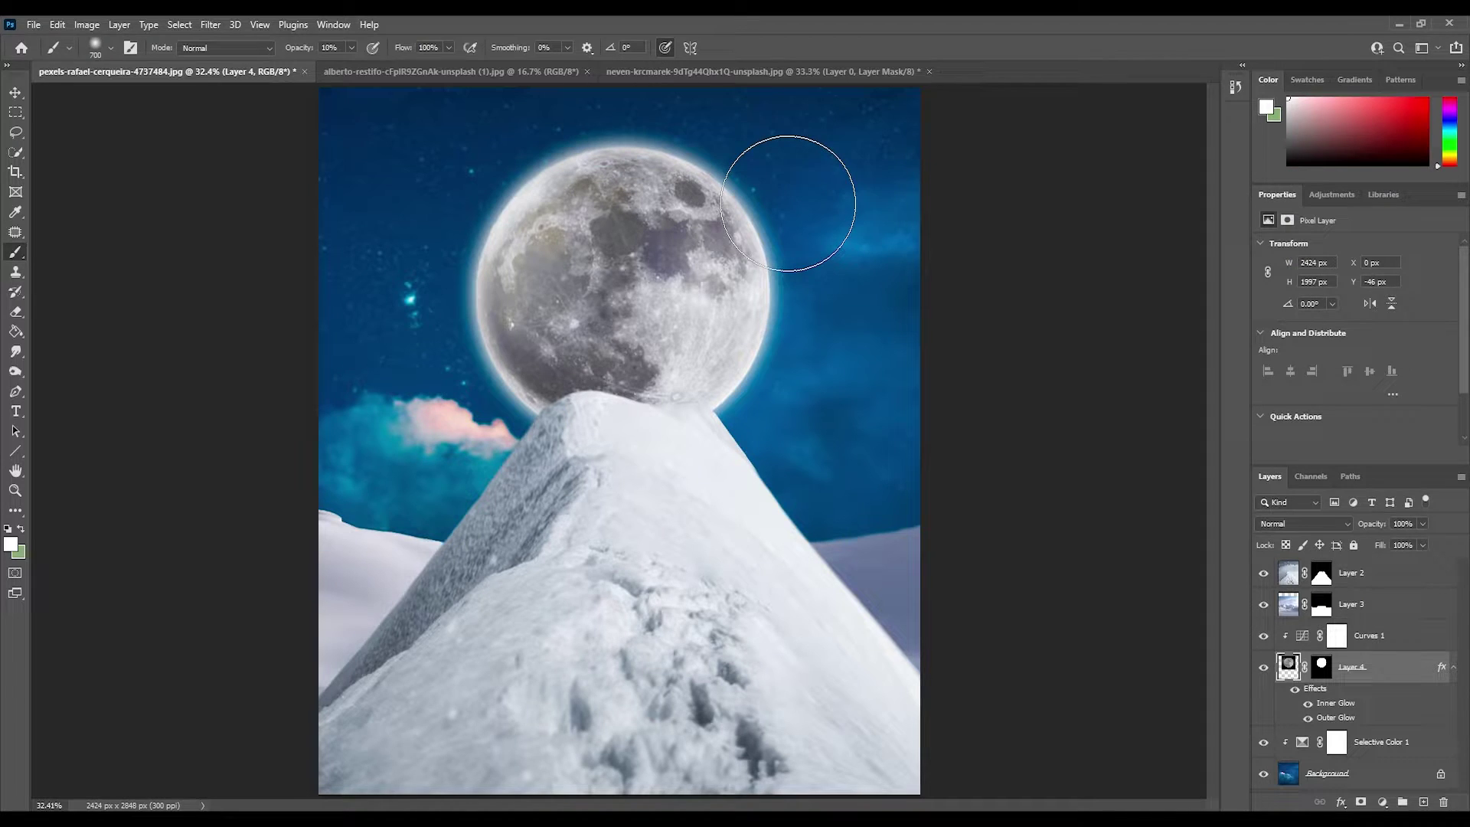
click(1351, 604)
click(1302, 221)
Step: Darken the dunes, brushing black on the mask to keep dunes beside the mountain lighter
drag(1355, 287, 1268, 289)
key(x)
key(bracketleft)
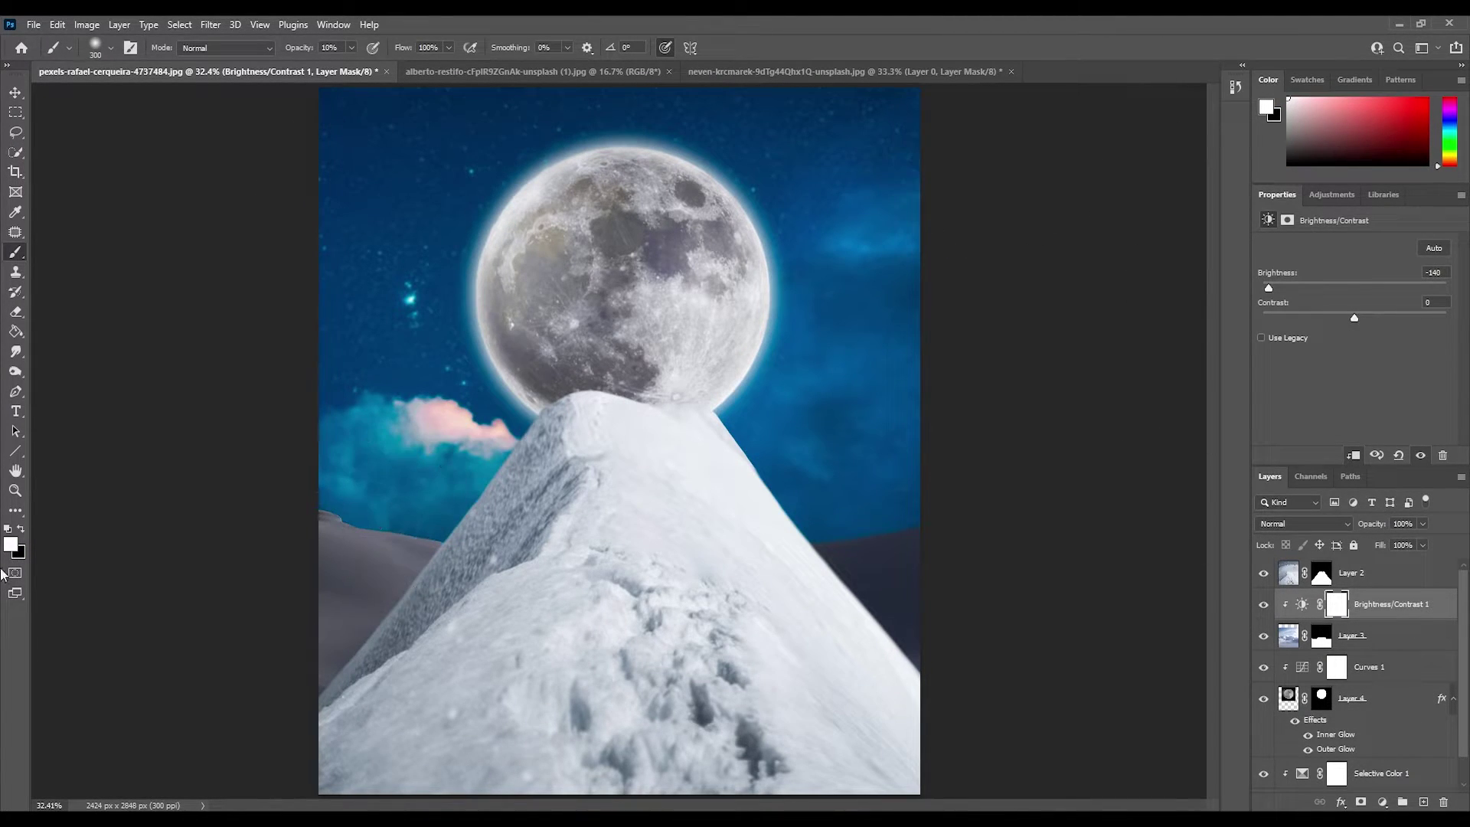
key(x)
drag(383, 566, 365, 595)
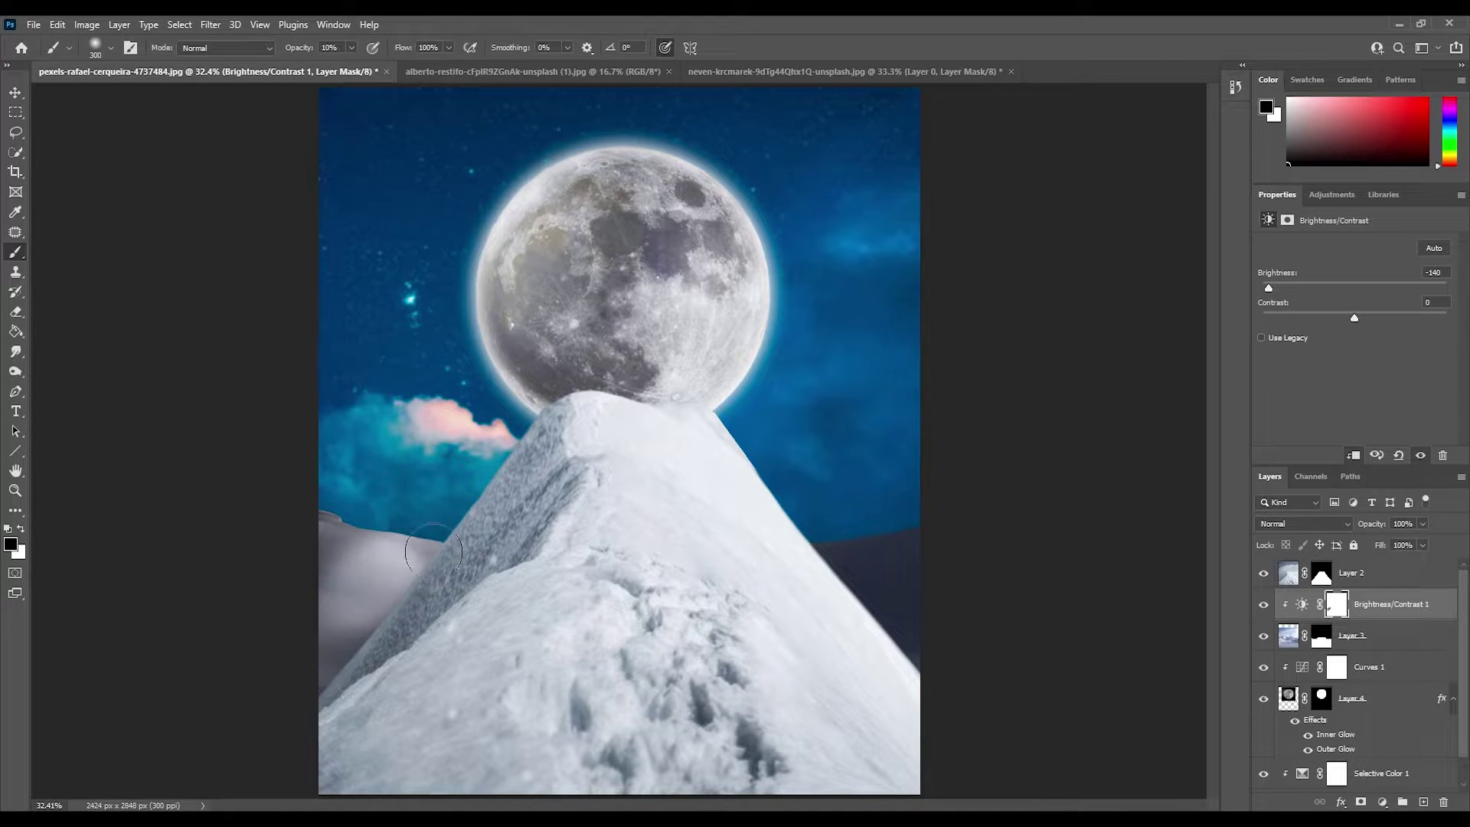
drag(897, 565, 879, 676)
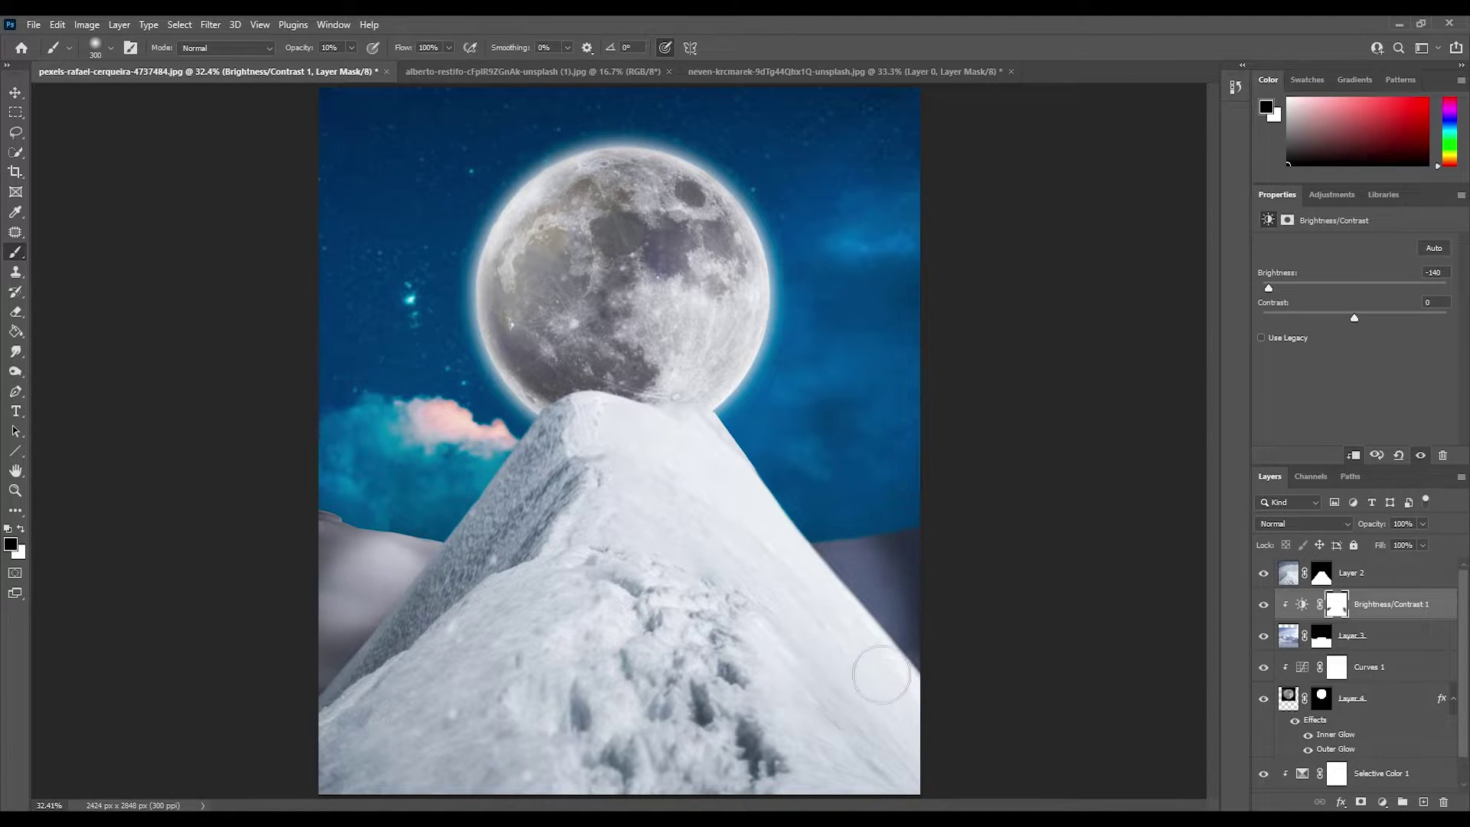
Step: Darken the mountain with a clipped Brightness/Contrast layer at -94, brushing its top back lighter
click(1370, 572)
click(1332, 195)
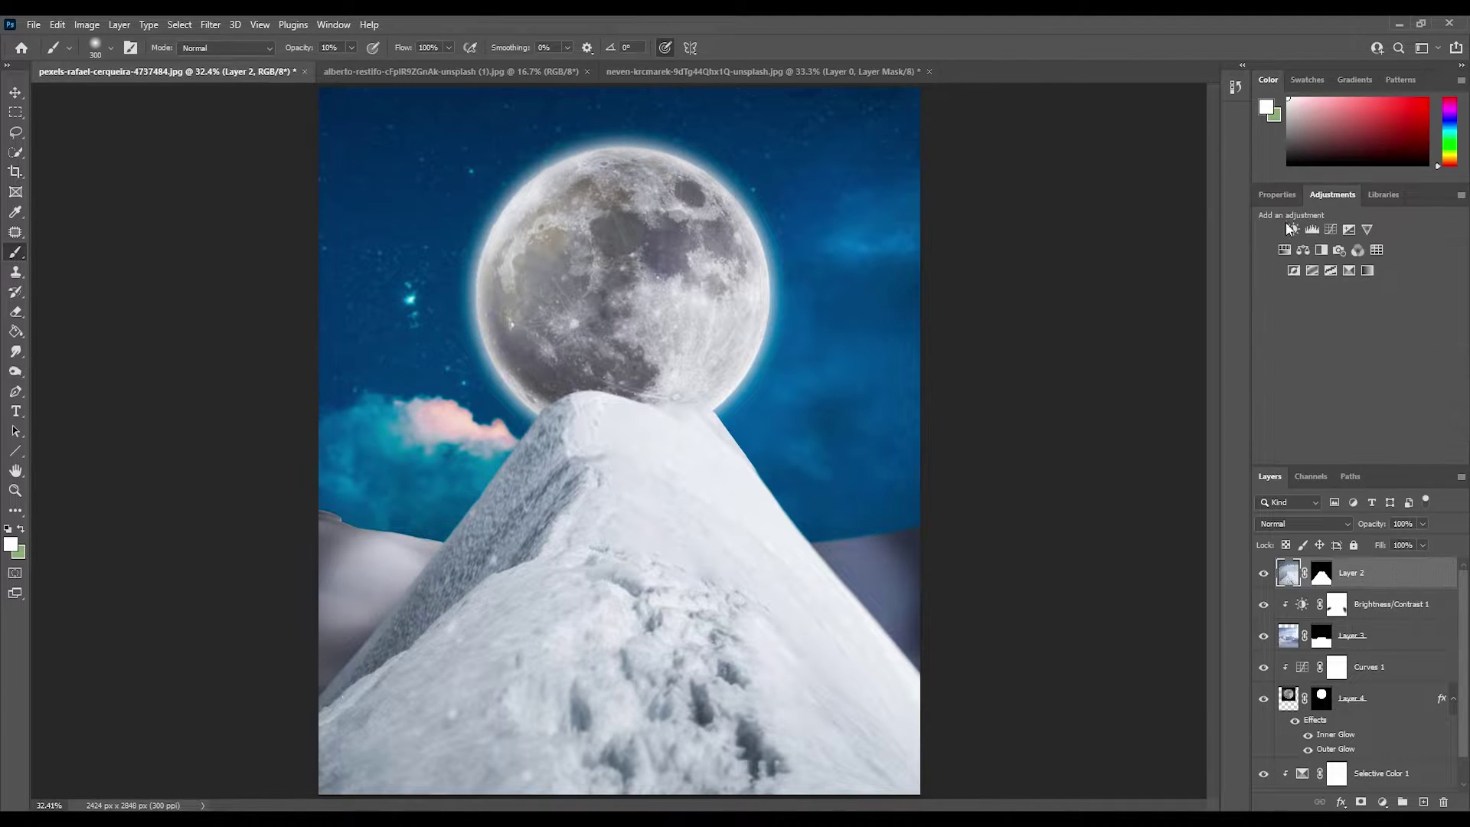
click(1268, 229)
drag(1353, 288, 1311, 288)
mouse_move(593, 495)
mouse_down()
mouse_move(572, 443)
mouse_move(594, 413)
mouse_up()
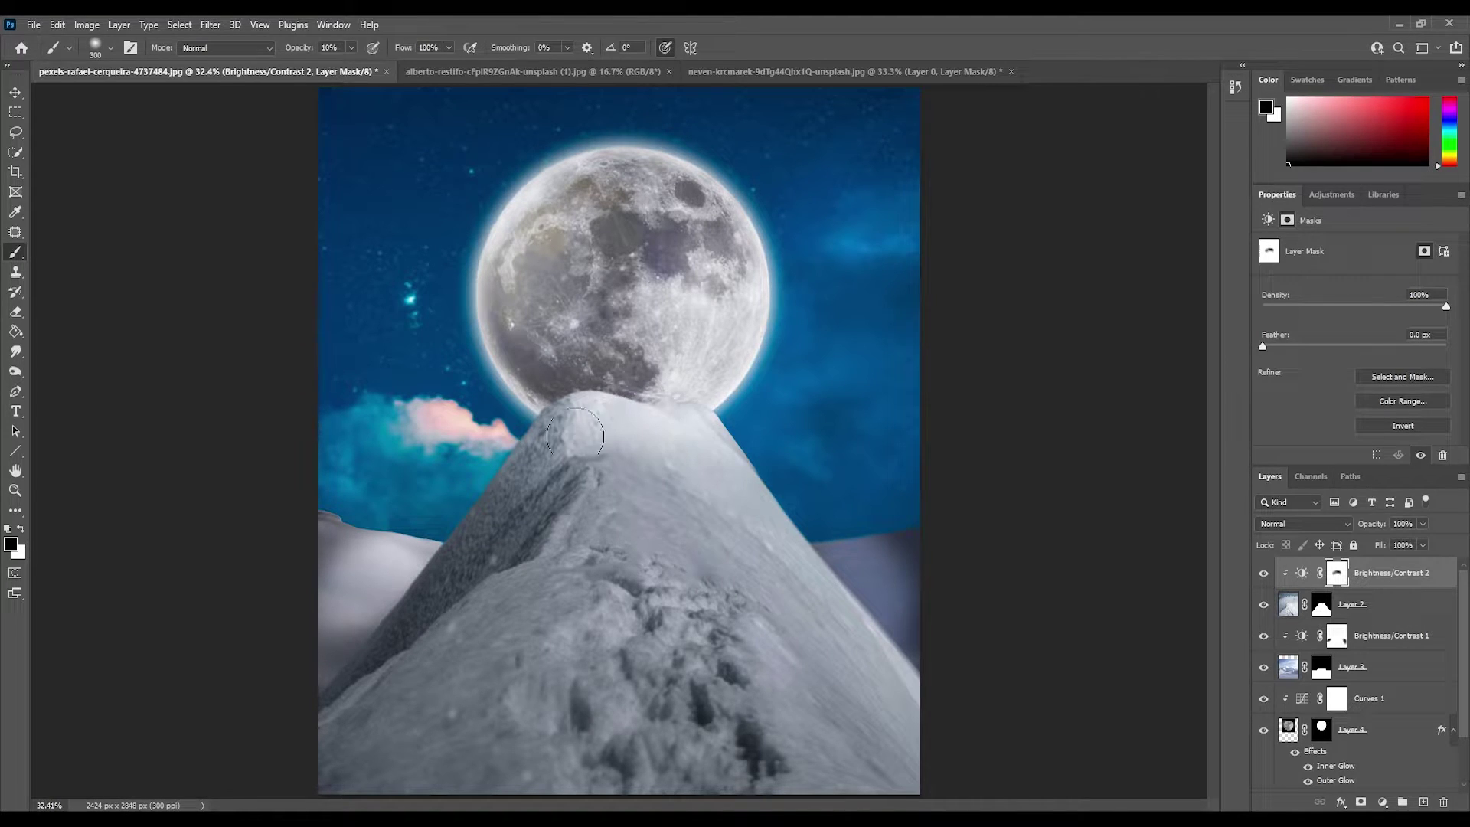
click(1301, 572)
Step: Add a Color Balance shifting midtones toward cyan, and lower Neutrals Black in Selective Color 1
click(1382, 802)
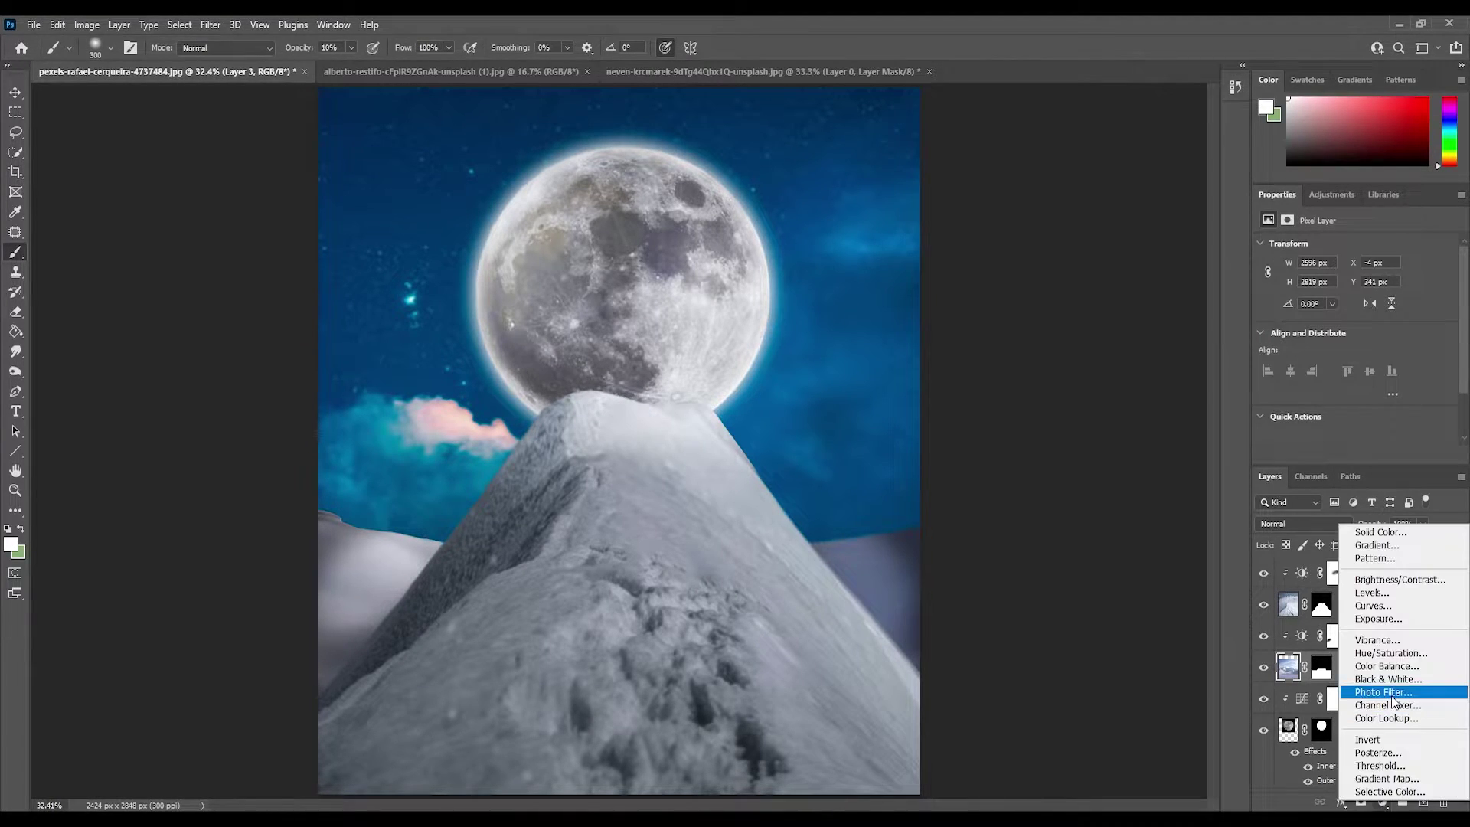
click(1388, 795)
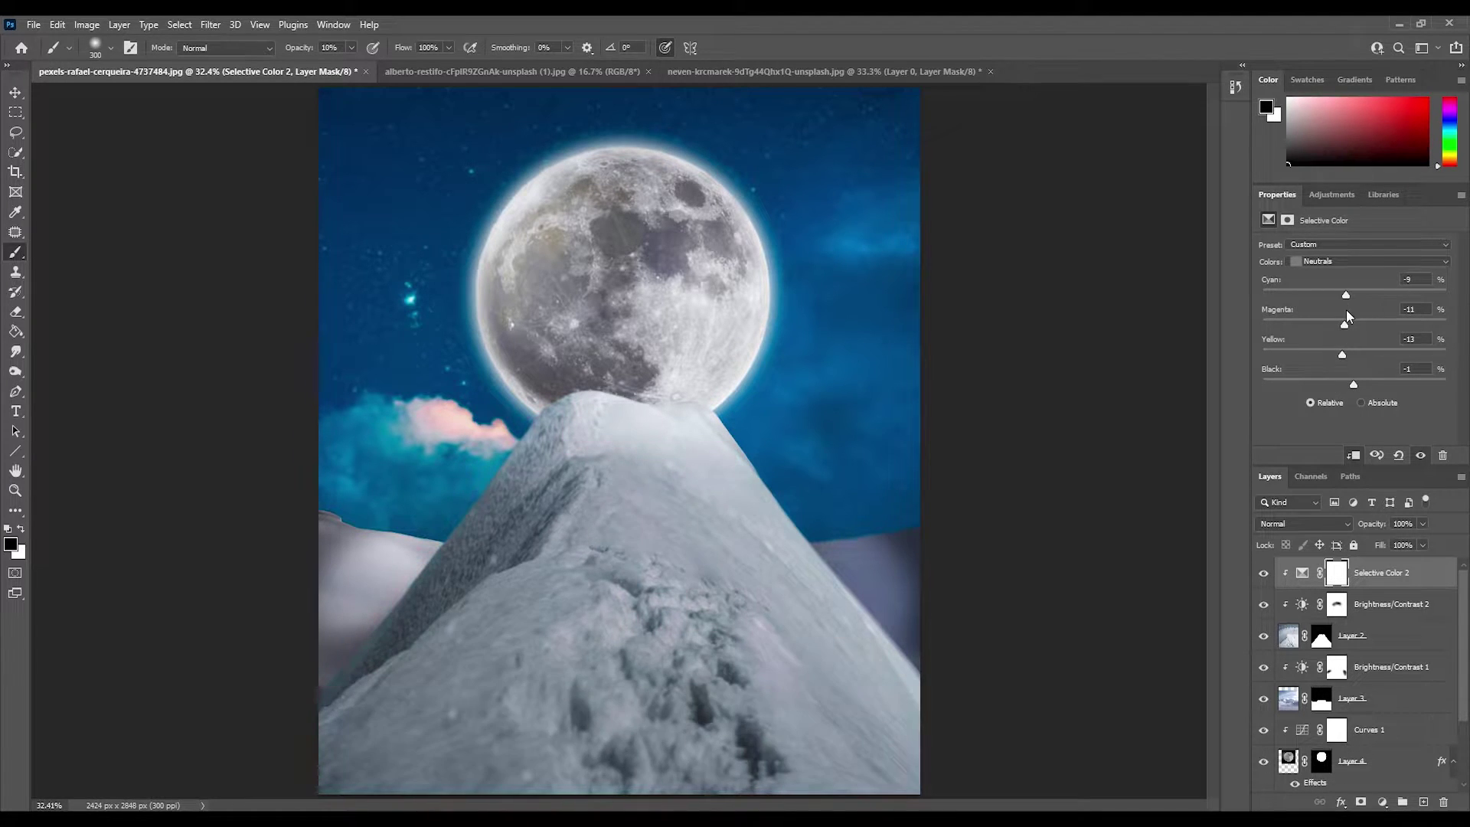
click(1442, 455)
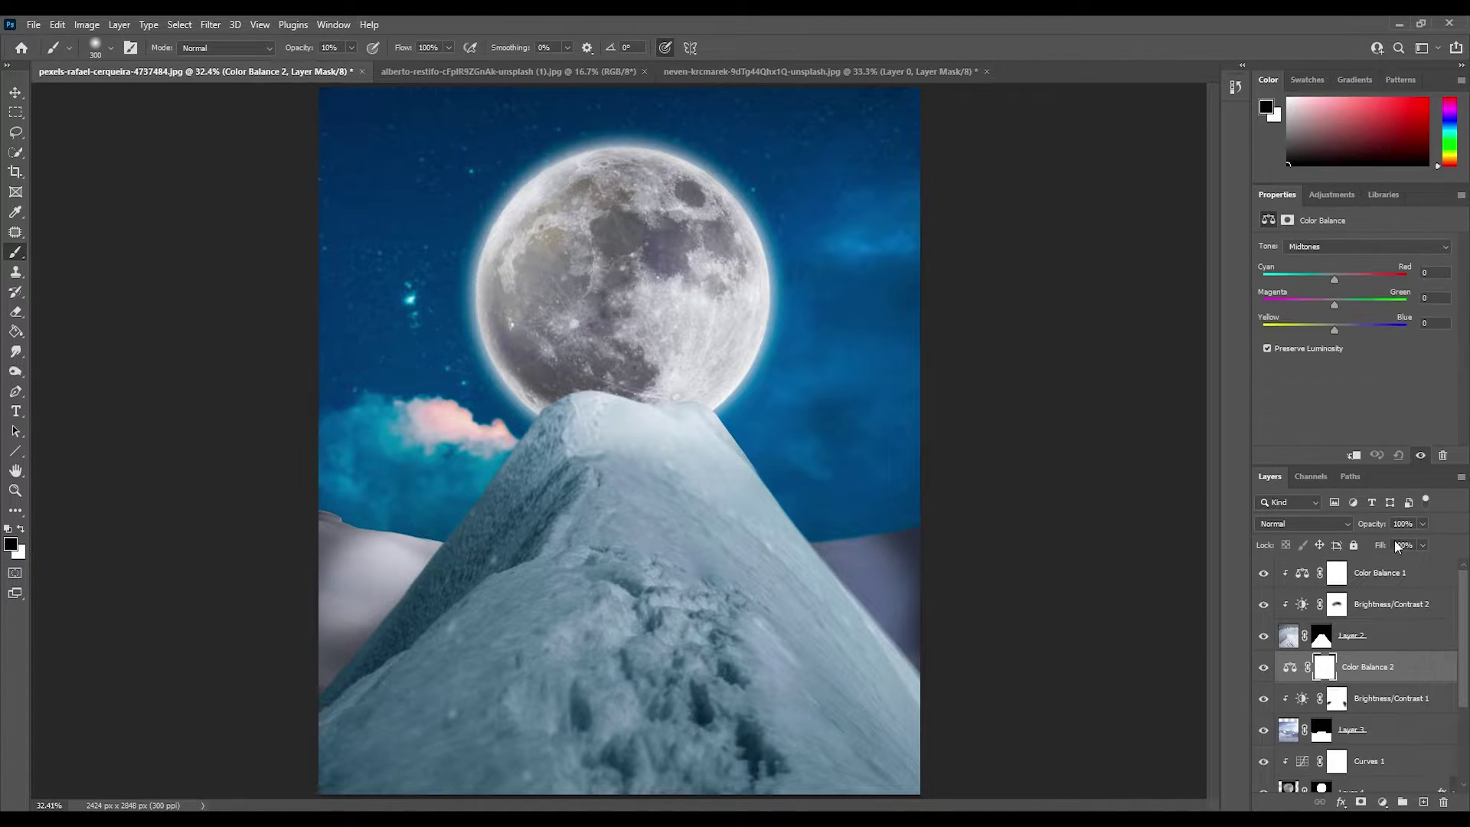
drag(1334, 279, 1309, 281)
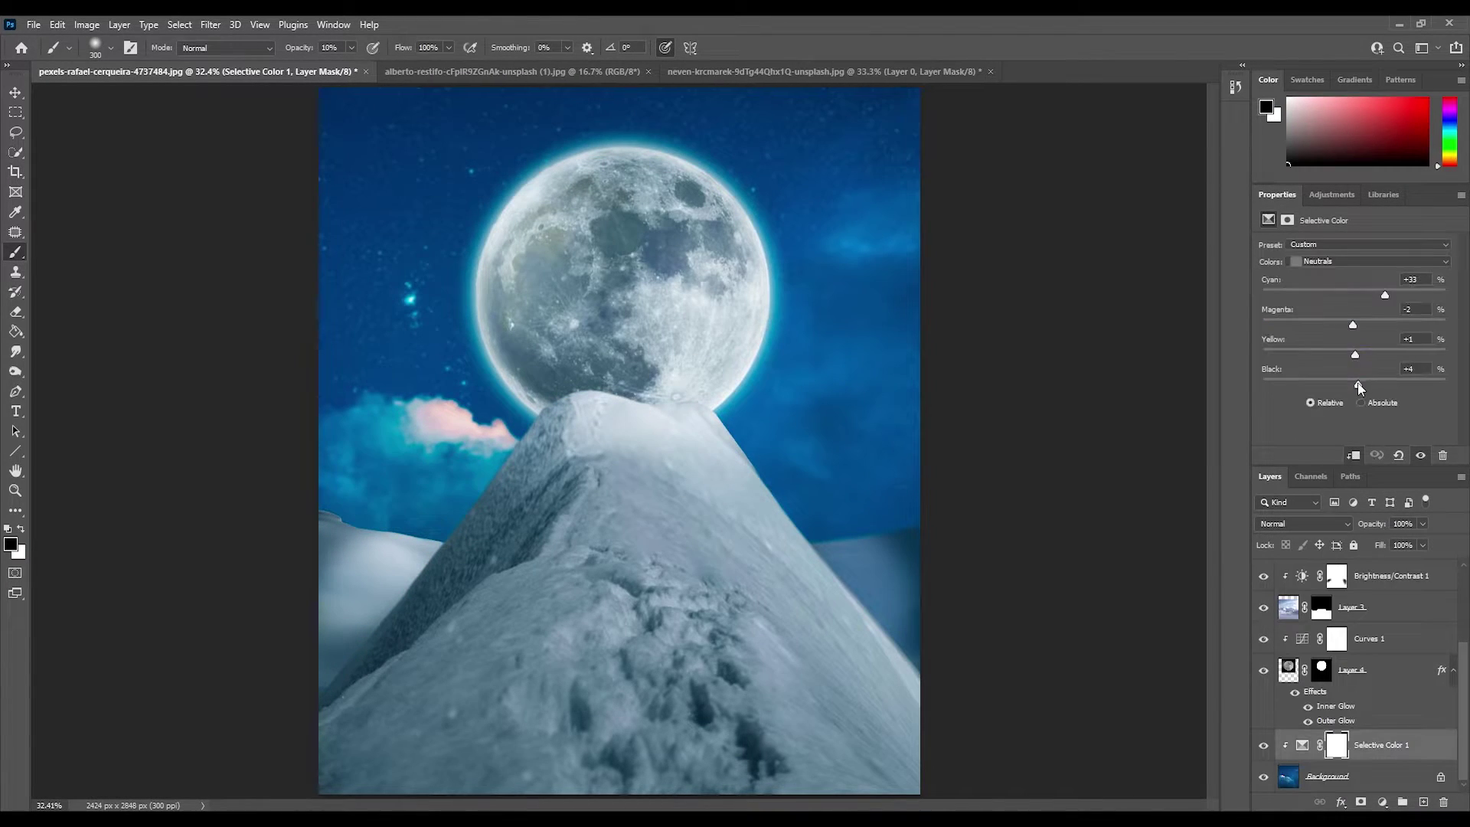
drag(1360, 385, 1339, 385)
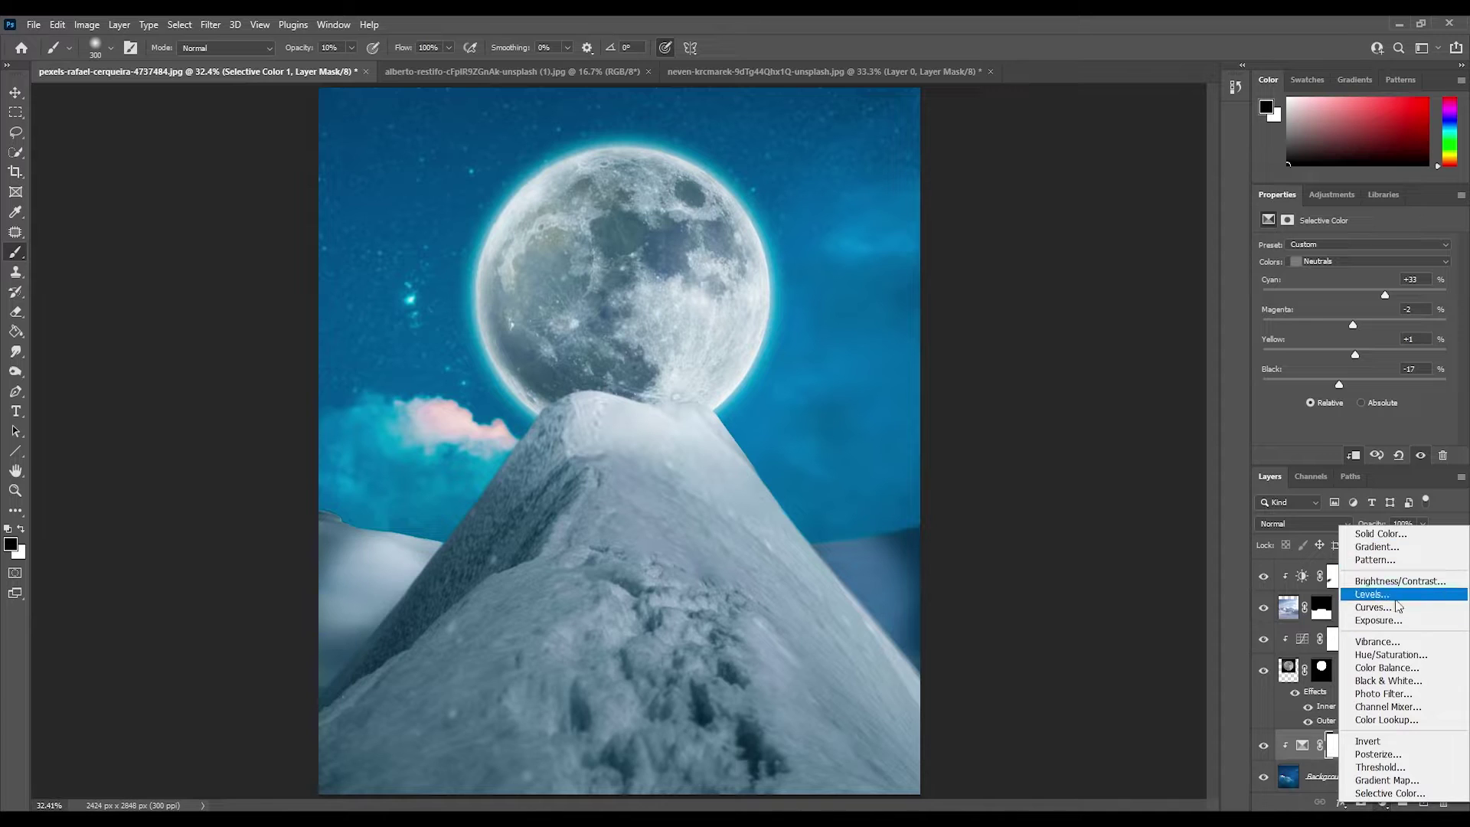
Step: Darken the scene with Brightness/Contrast near -90, keeping the moon bright on its mask
drag(1354, 287, 1301, 288)
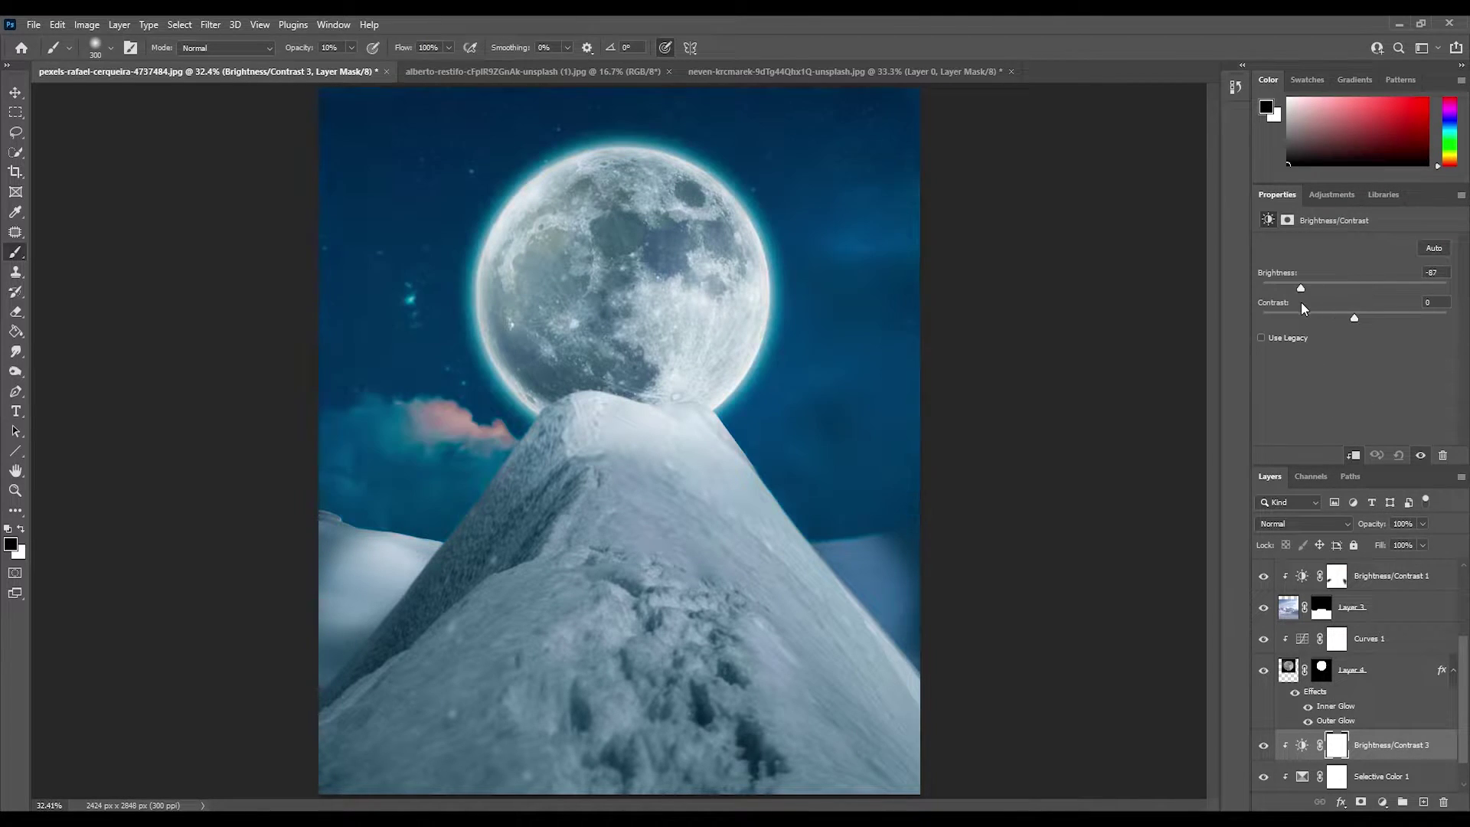
drag(742, 203, 495, 355)
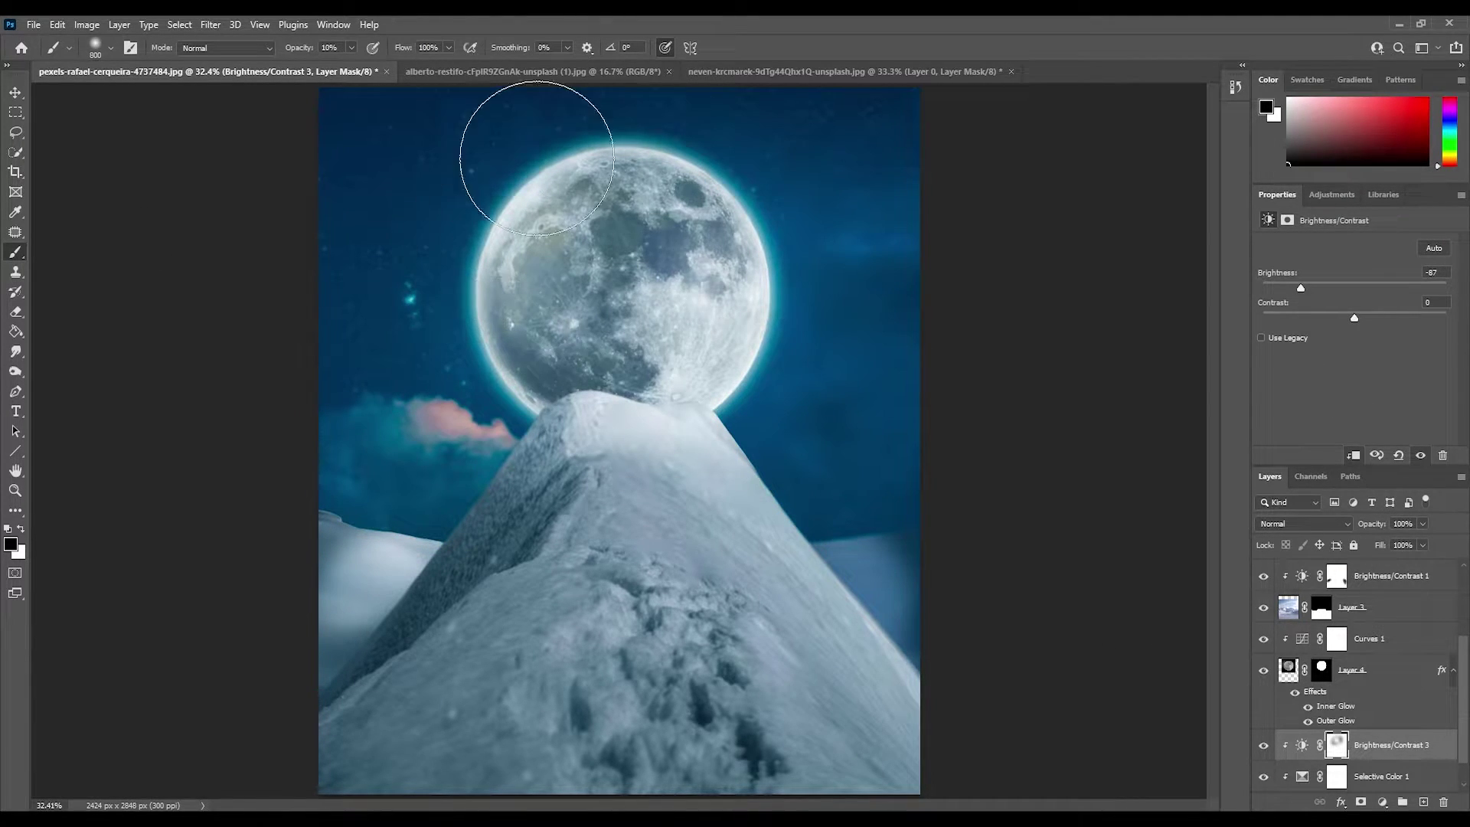
drag(536, 157, 513, 316)
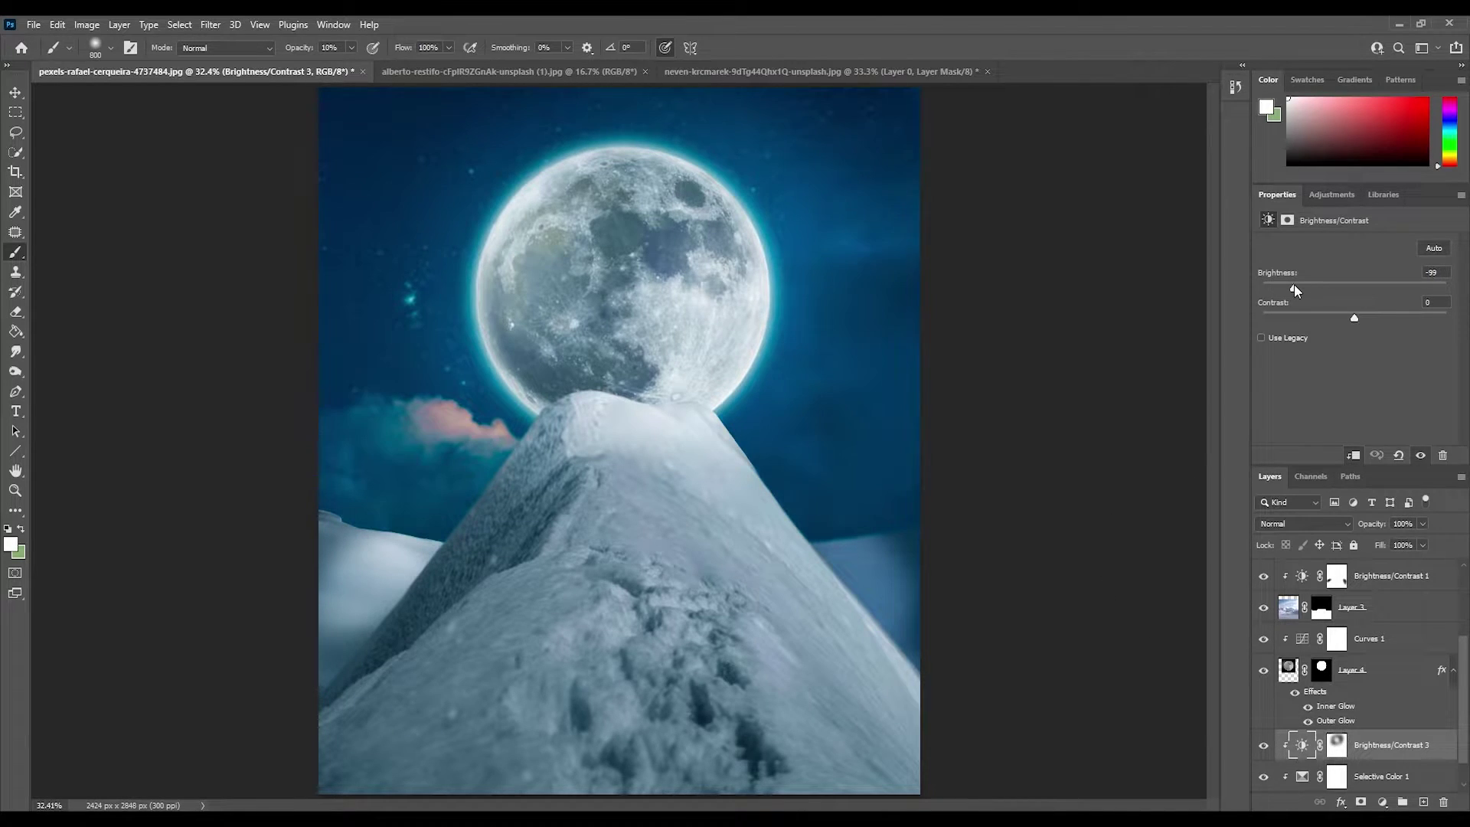
click(1336, 745)
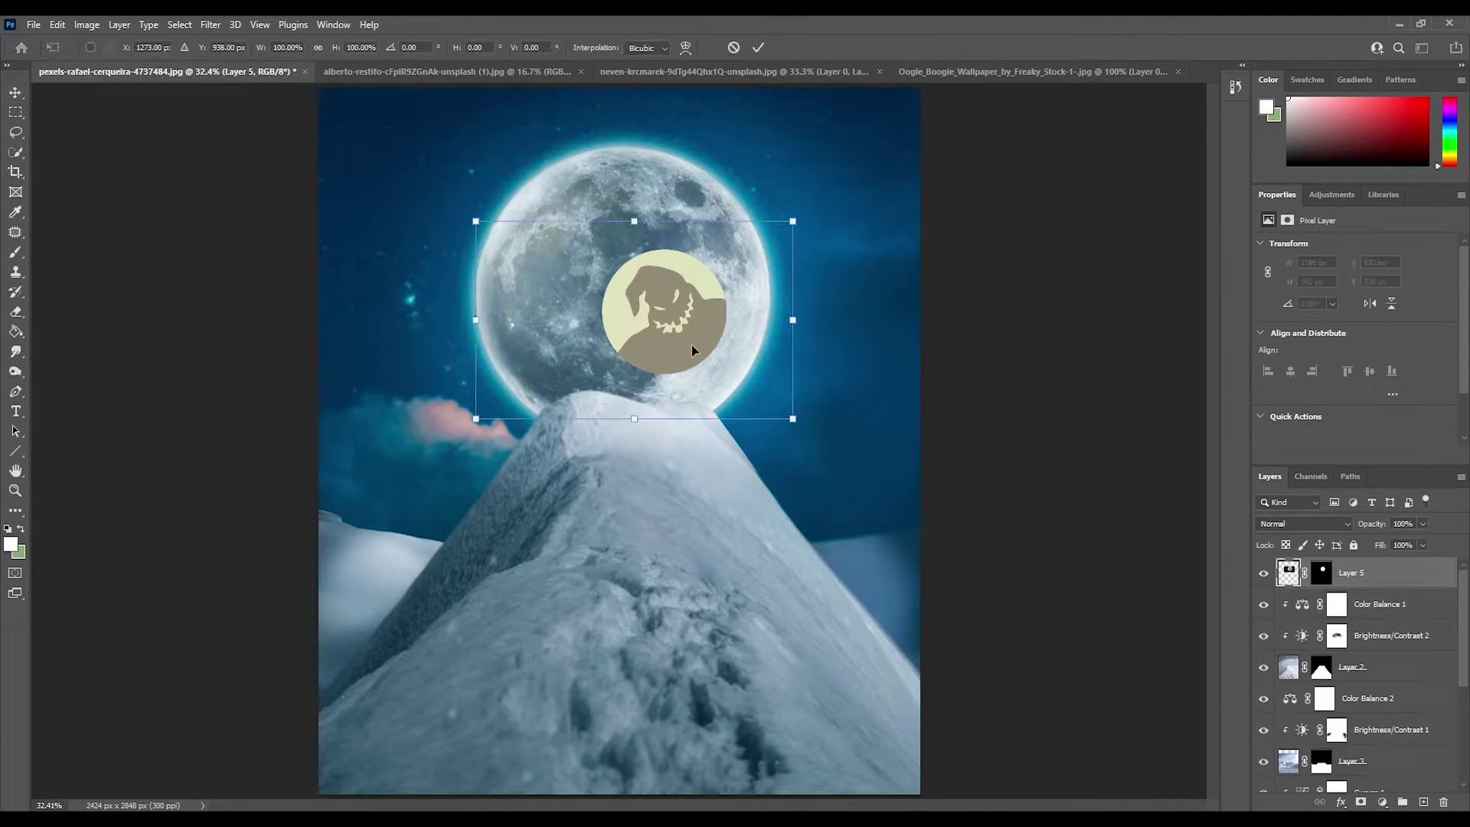
Step: Enlarge the Oogie silhouette over the moon and move its layer below Layer 3
mouse_move(792, 419)
mouse_down()
mouse_move(893, 475)
mouse_move(912, 518)
mouse_up()
key(Return)
click(1302, 523)
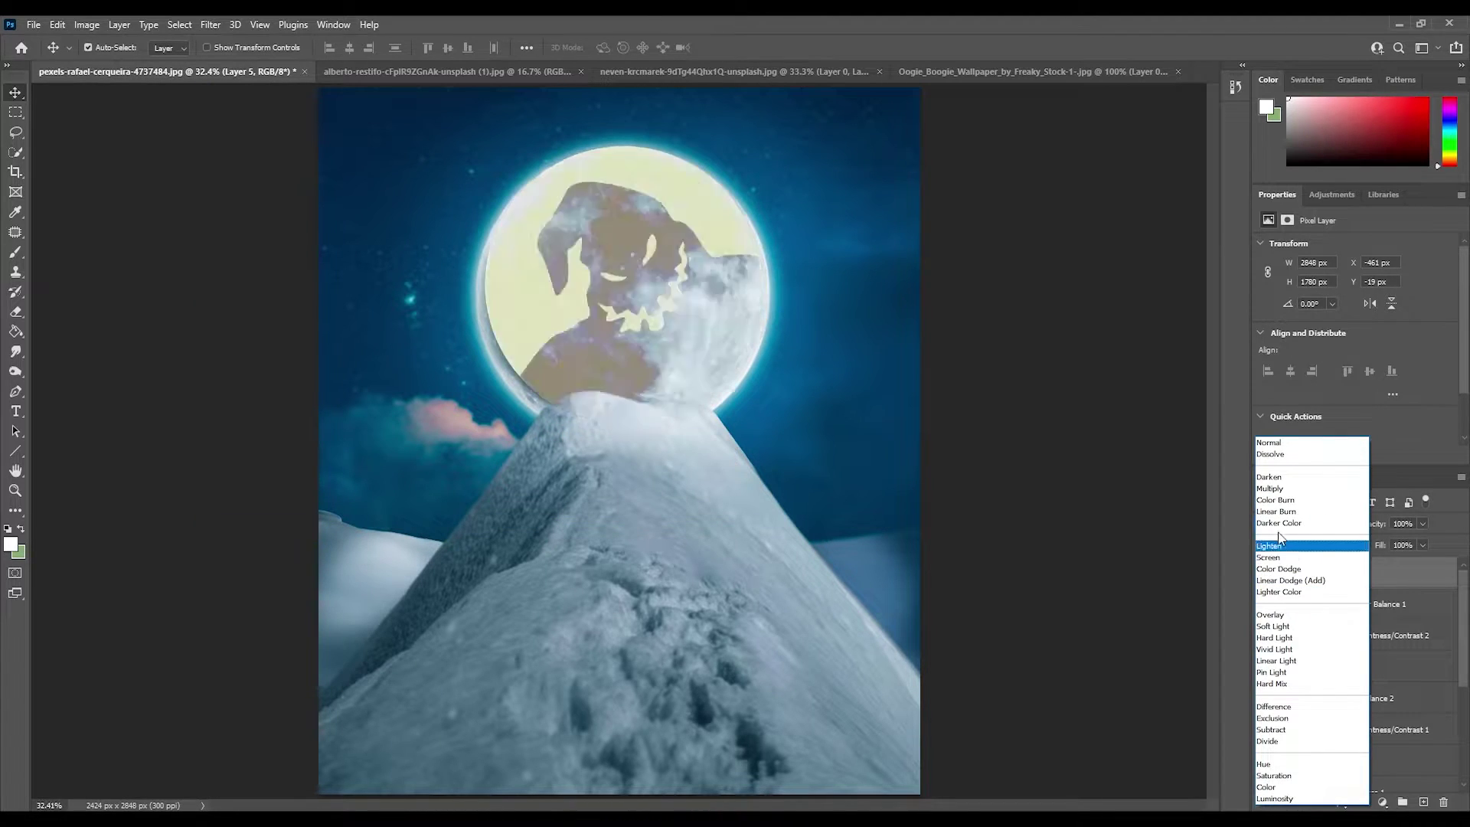
click(1269, 442)
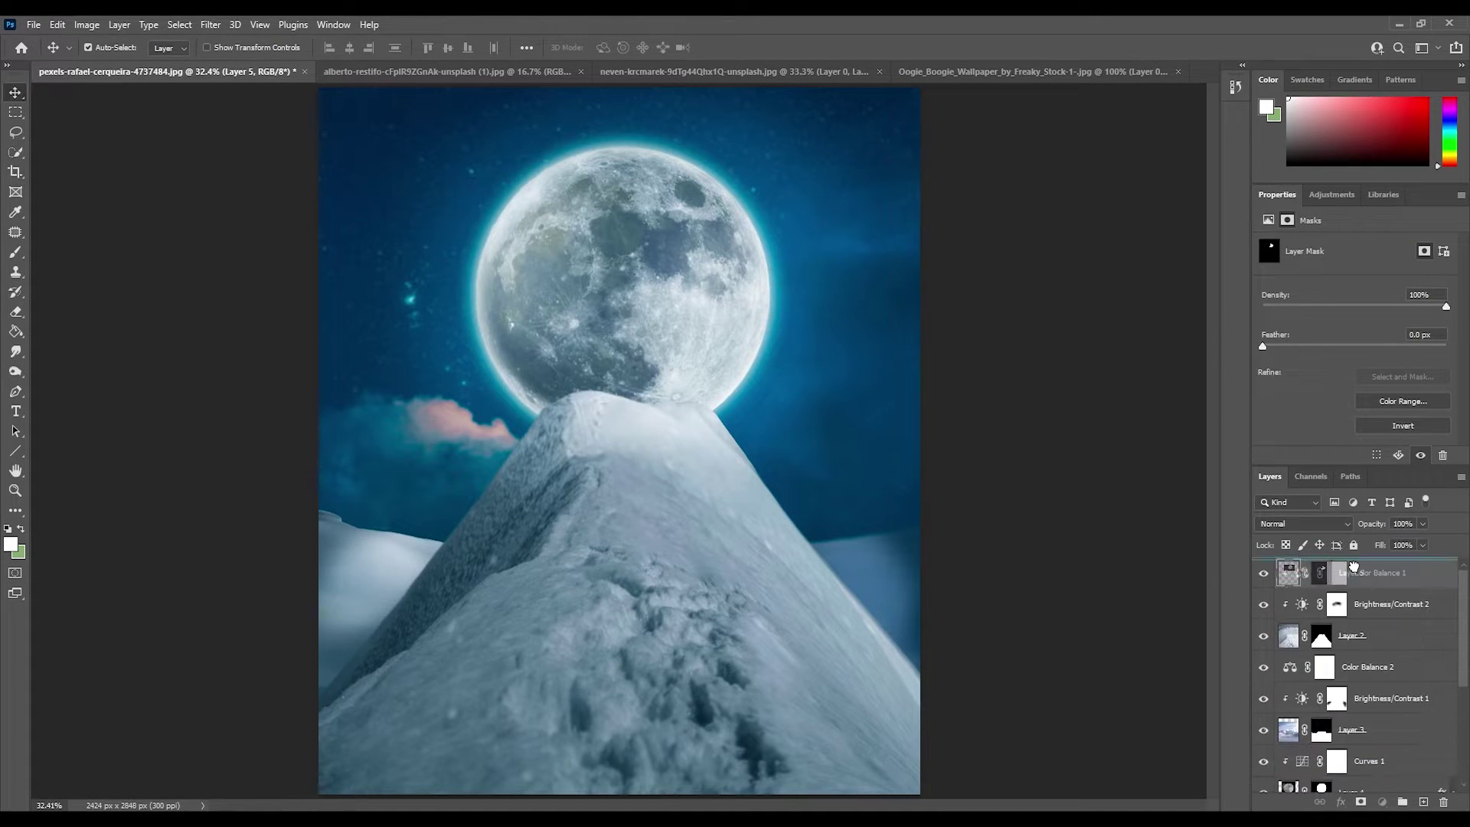
drag(1353, 565, 1354, 621)
key(ctrl+t)
mouse_move(483, 181)
mouse_down()
mouse_move(309, 124)
mouse_move(666, 426)
mouse_up()
key(Return)
Step: Blend the Oogie layer with Linear Light at 42% opacity, then zoom in on the moon
click(1301, 523)
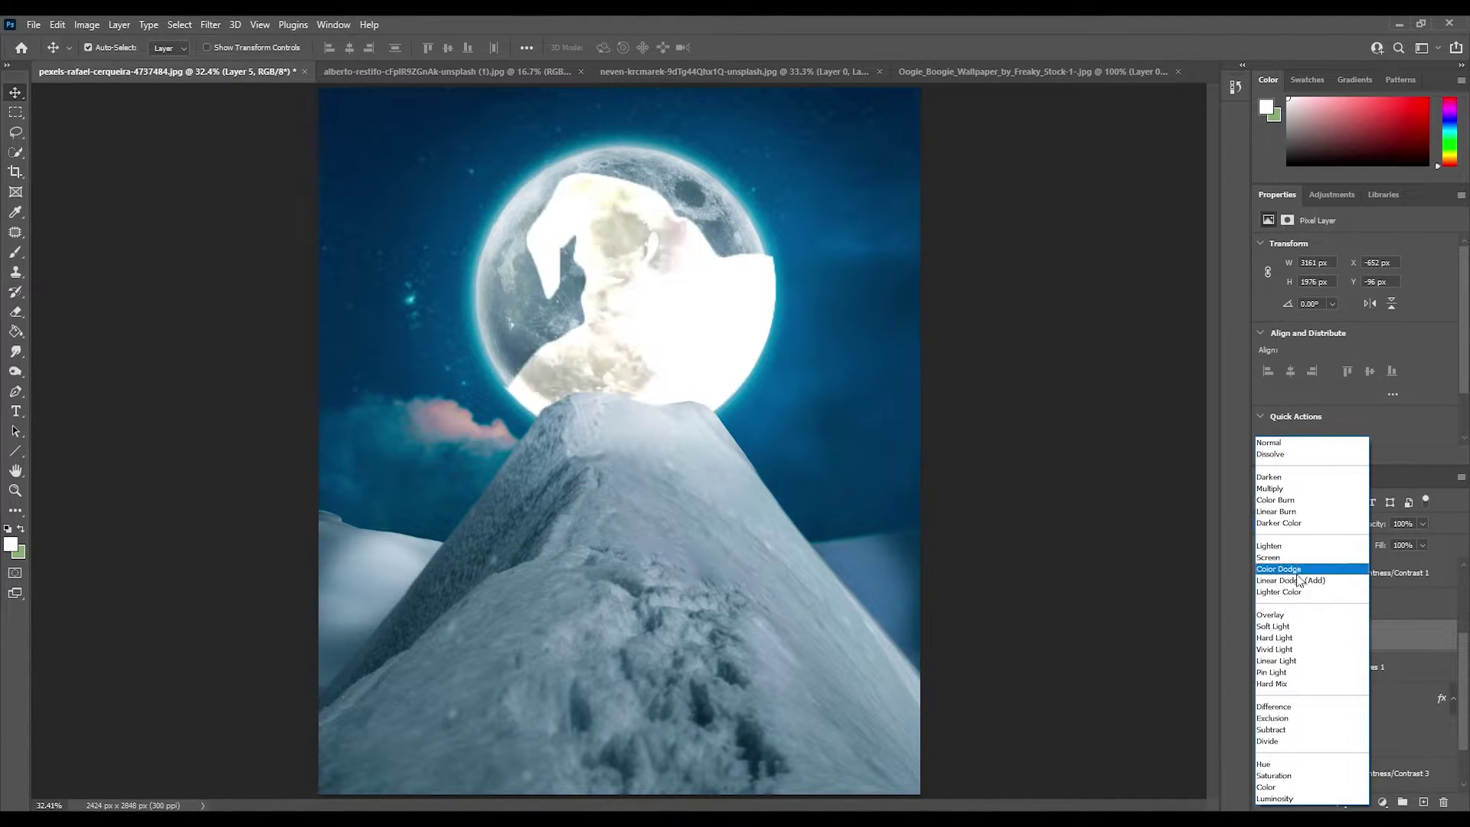
click(1276, 660)
click(1422, 524)
drag(1427, 541, 1384, 541)
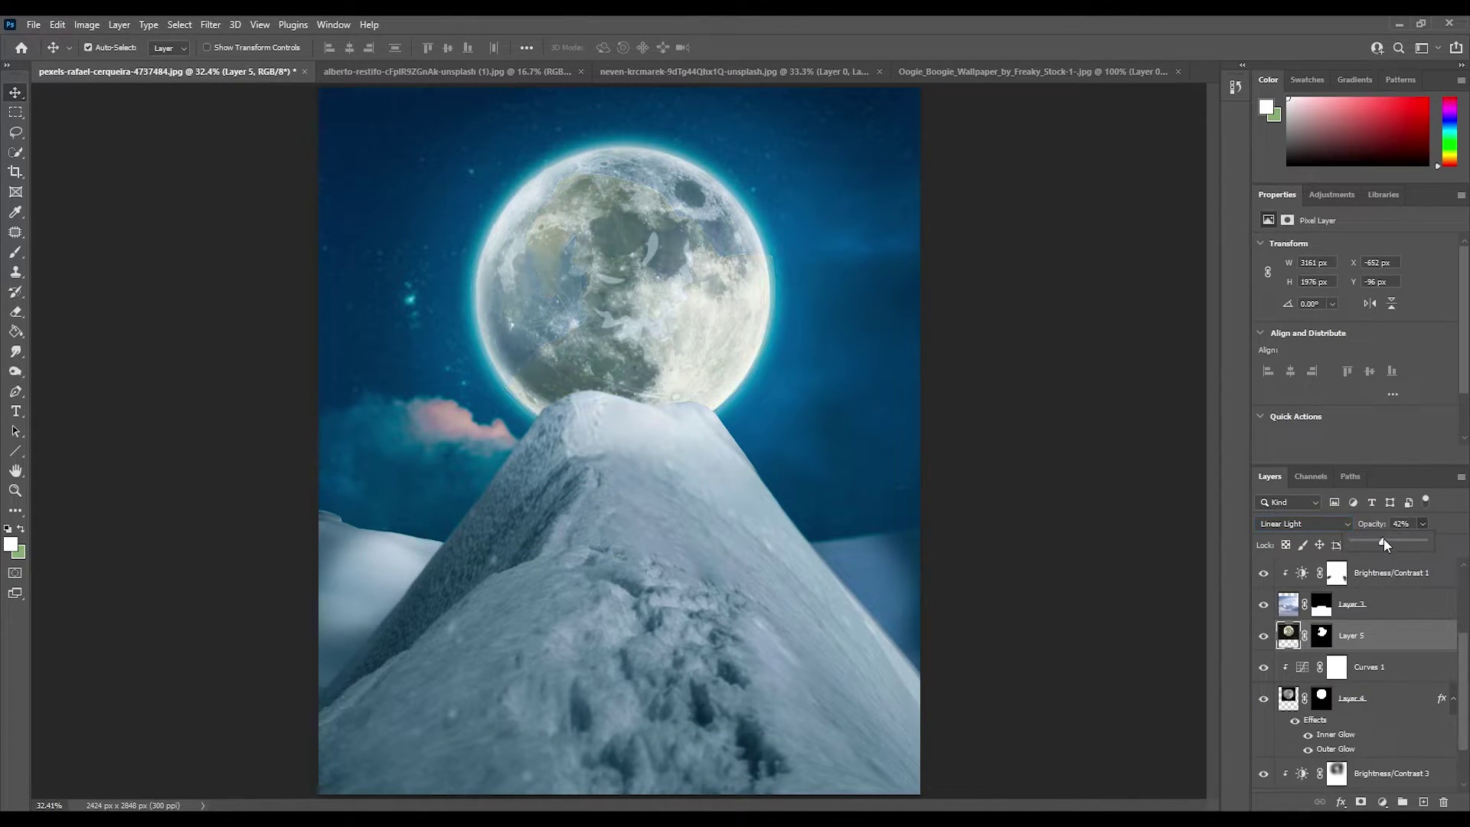
key(z)
click(656, 238)
Step: With a black 100% opacity brush, paint out the pale eye shapes on Layer 5's mask
key(b)
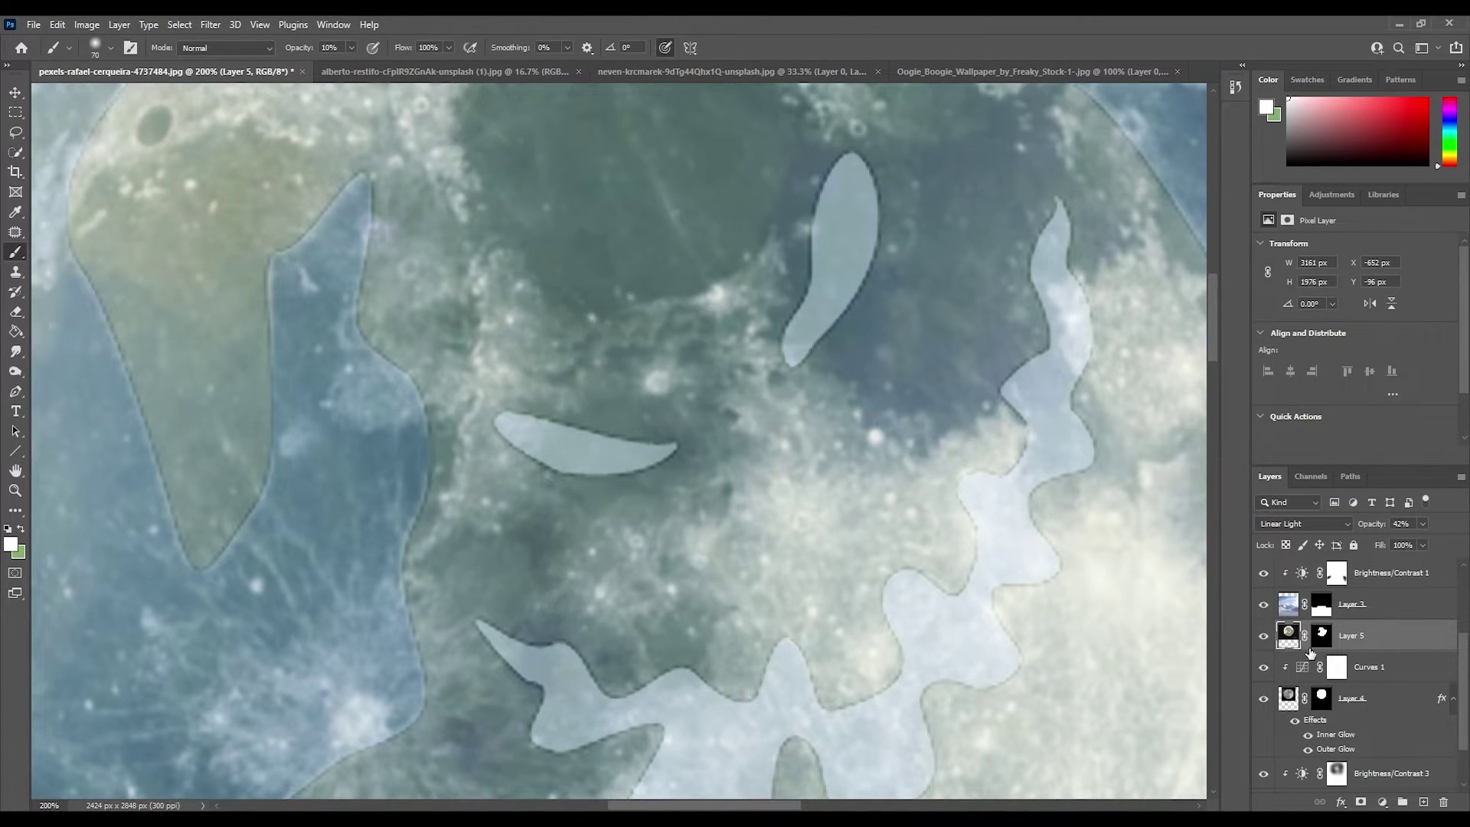
key(ctrl+backslash)
key(d)
key(0)
drag(846, 180, 837, 201)
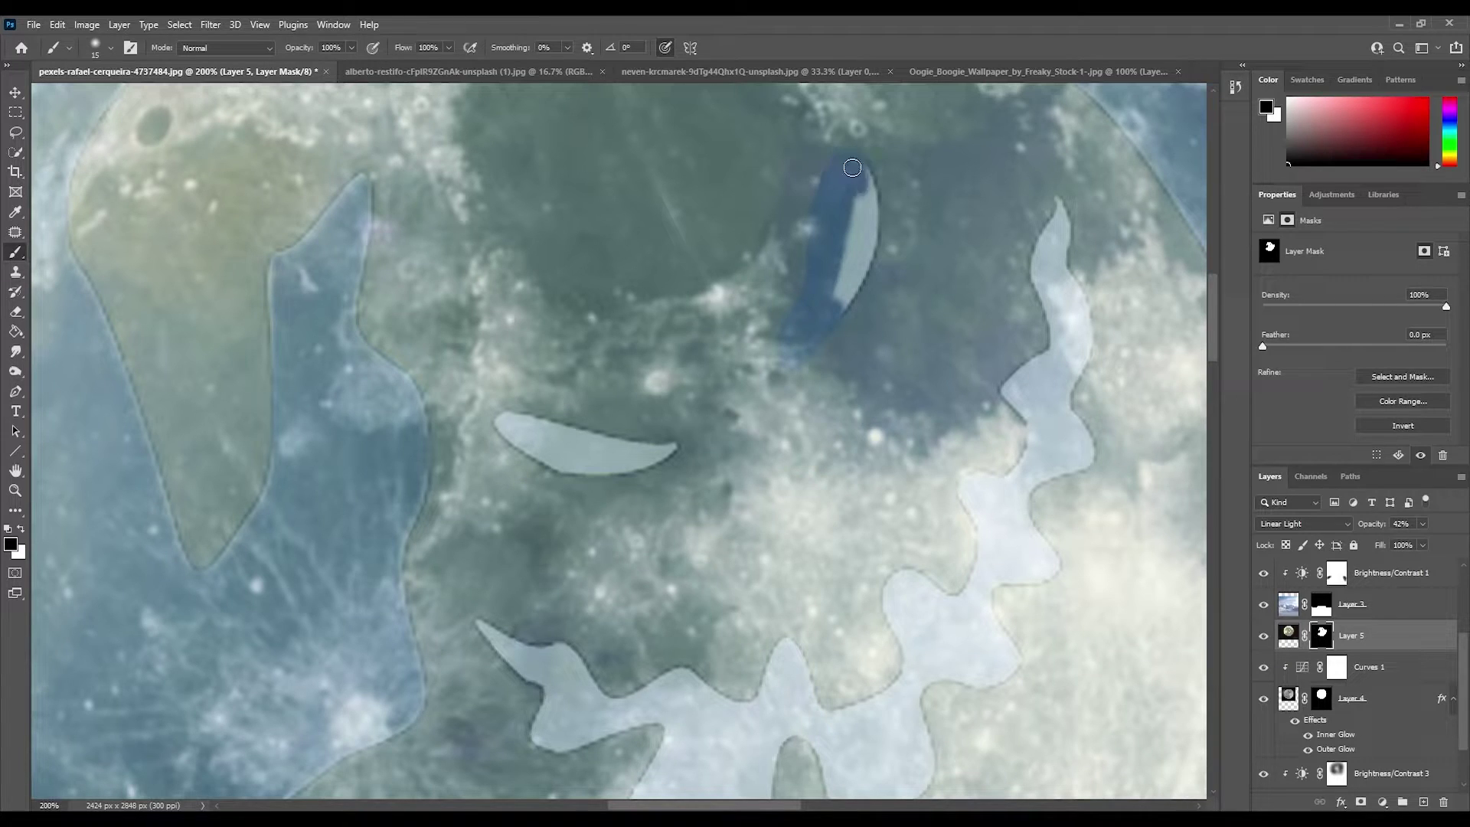
mouse_move(587, 454)
mouse_down()
mouse_move(661, 450)
mouse_move(570, 455)
mouse_up()
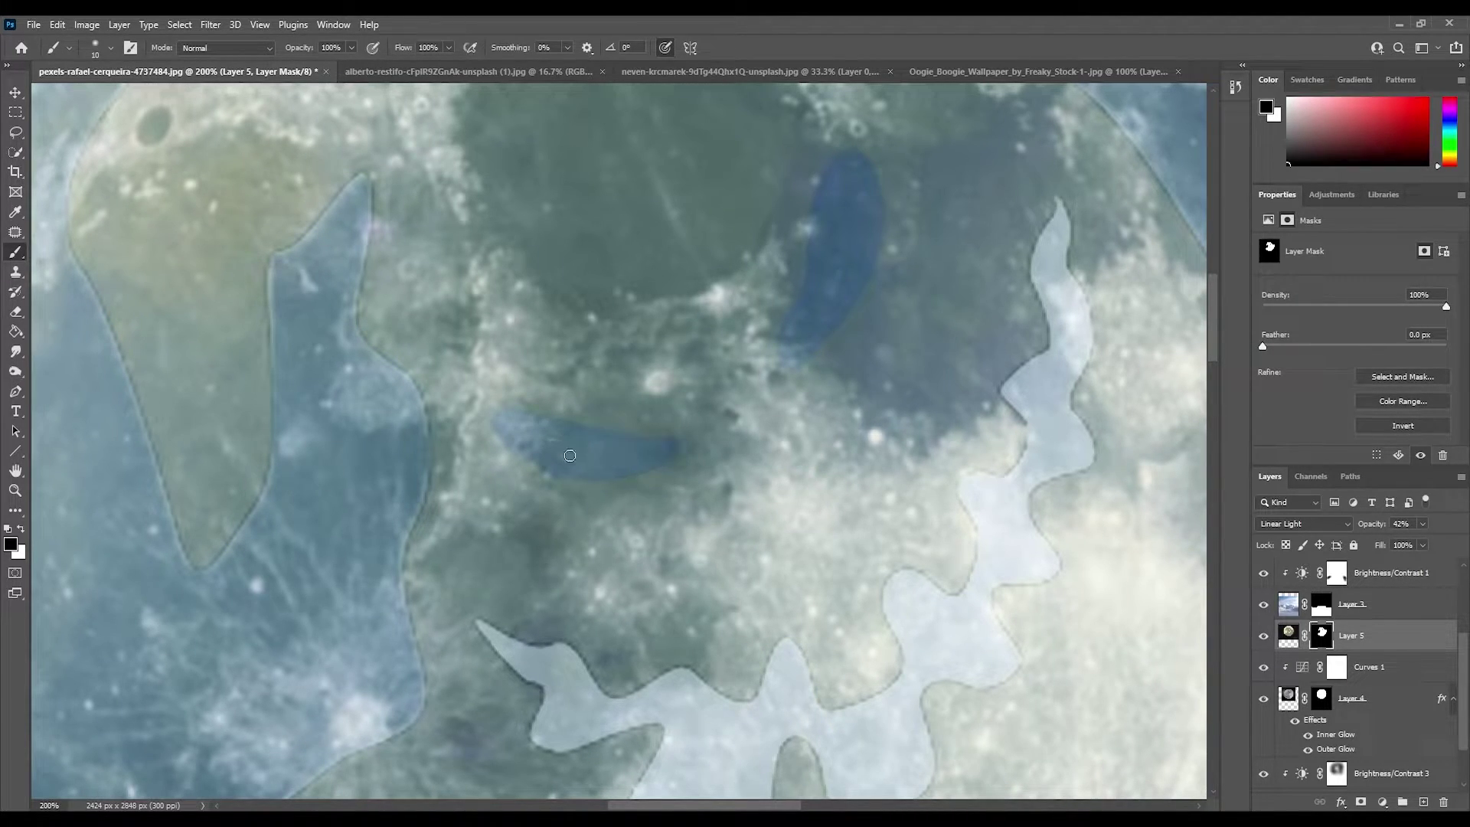
drag(1059, 204, 1041, 242)
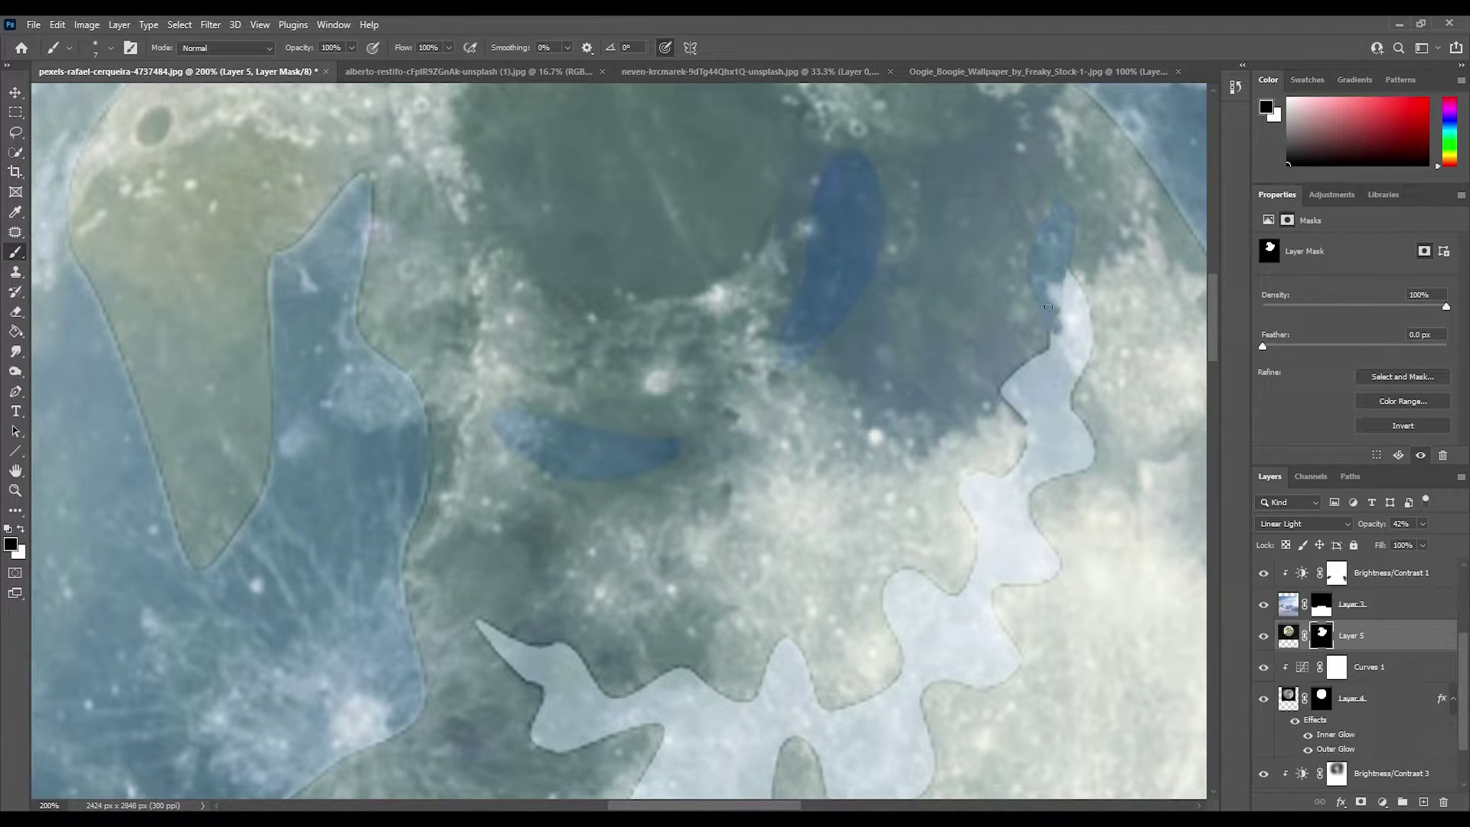
Step: Mask out the pale mouth outline and light patches so the moon texture shows through
mouse_move(1088, 329)
mouse_down()
mouse_move(1013, 381)
mouse_move(1083, 359)
mouse_up()
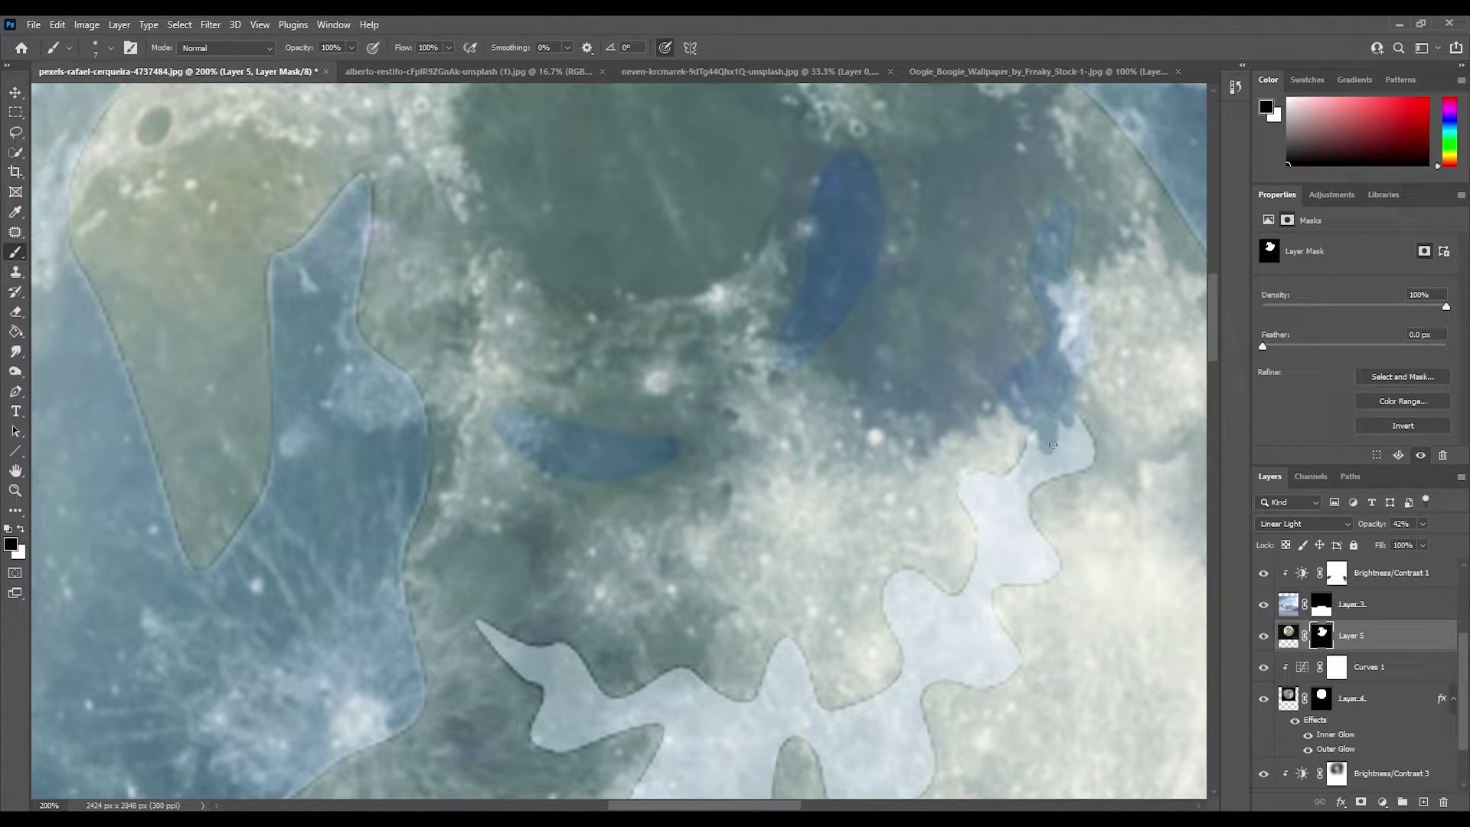
drag(1052, 444, 1087, 445)
drag(1021, 487, 1025, 465)
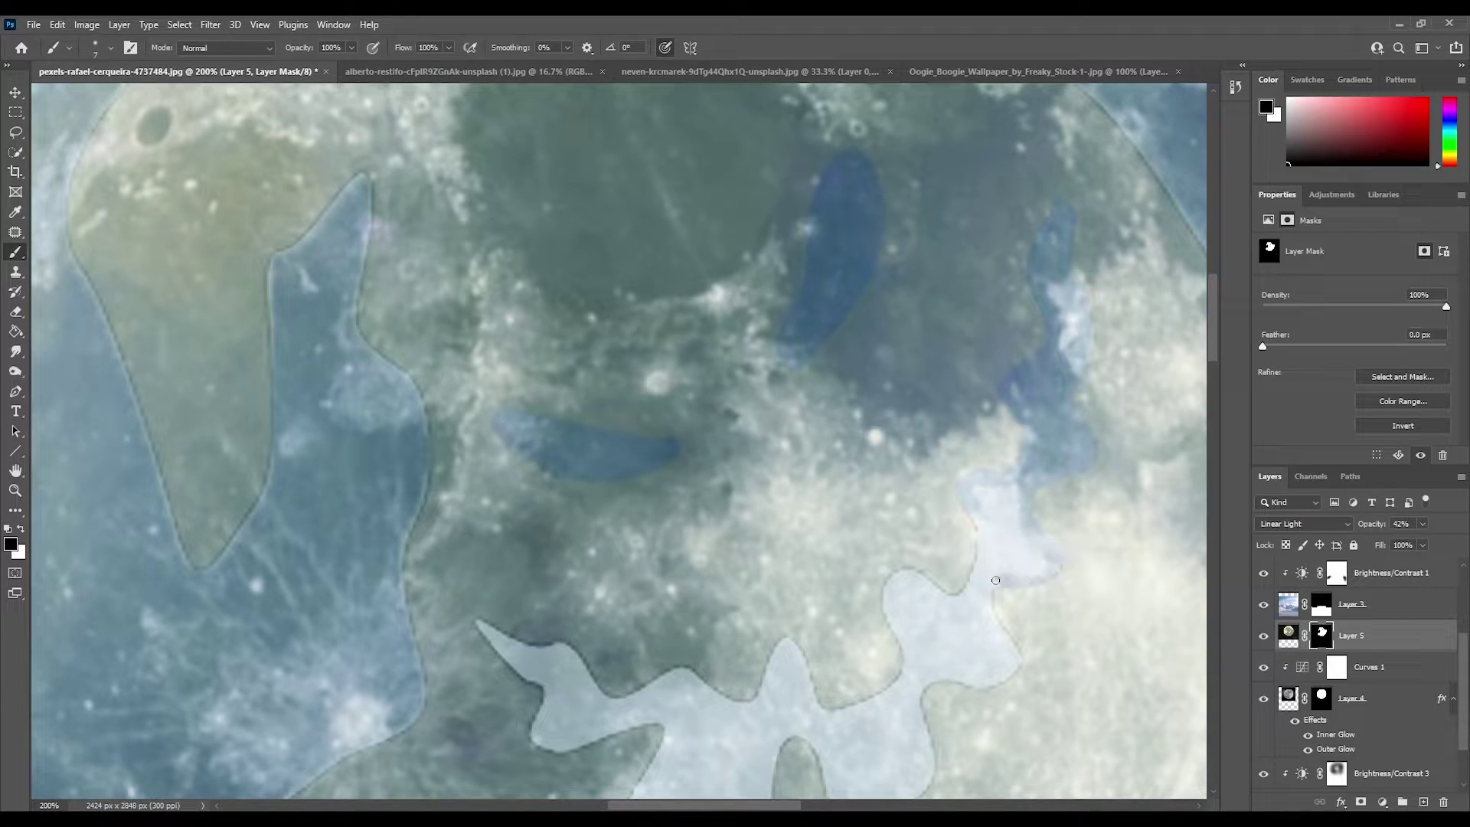
mouse_move(995, 580)
mouse_down()
mouse_move(990, 494)
mouse_move(967, 590)
mouse_move(890, 598)
mouse_up()
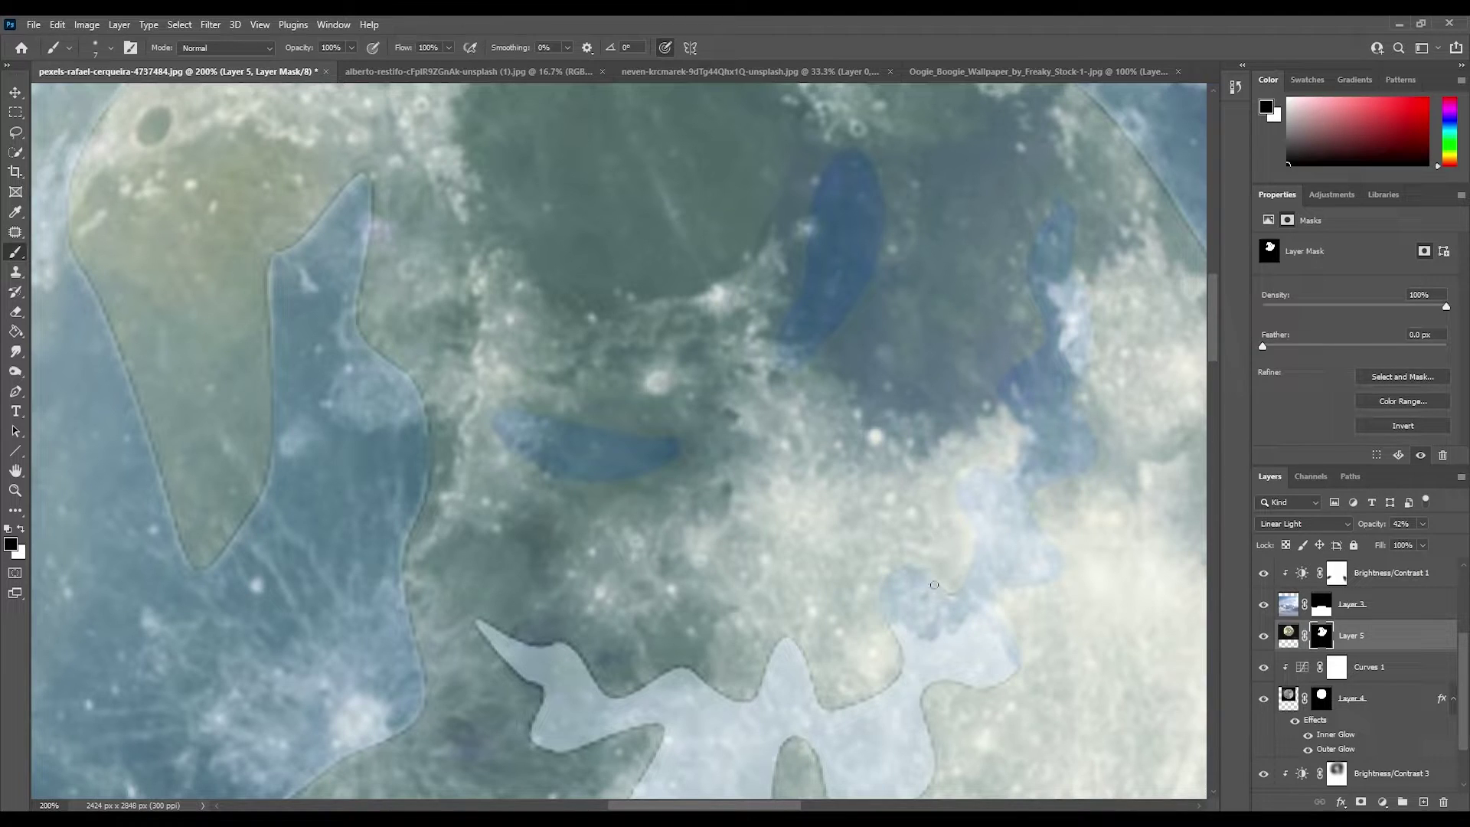
drag(912, 687, 1006, 648)
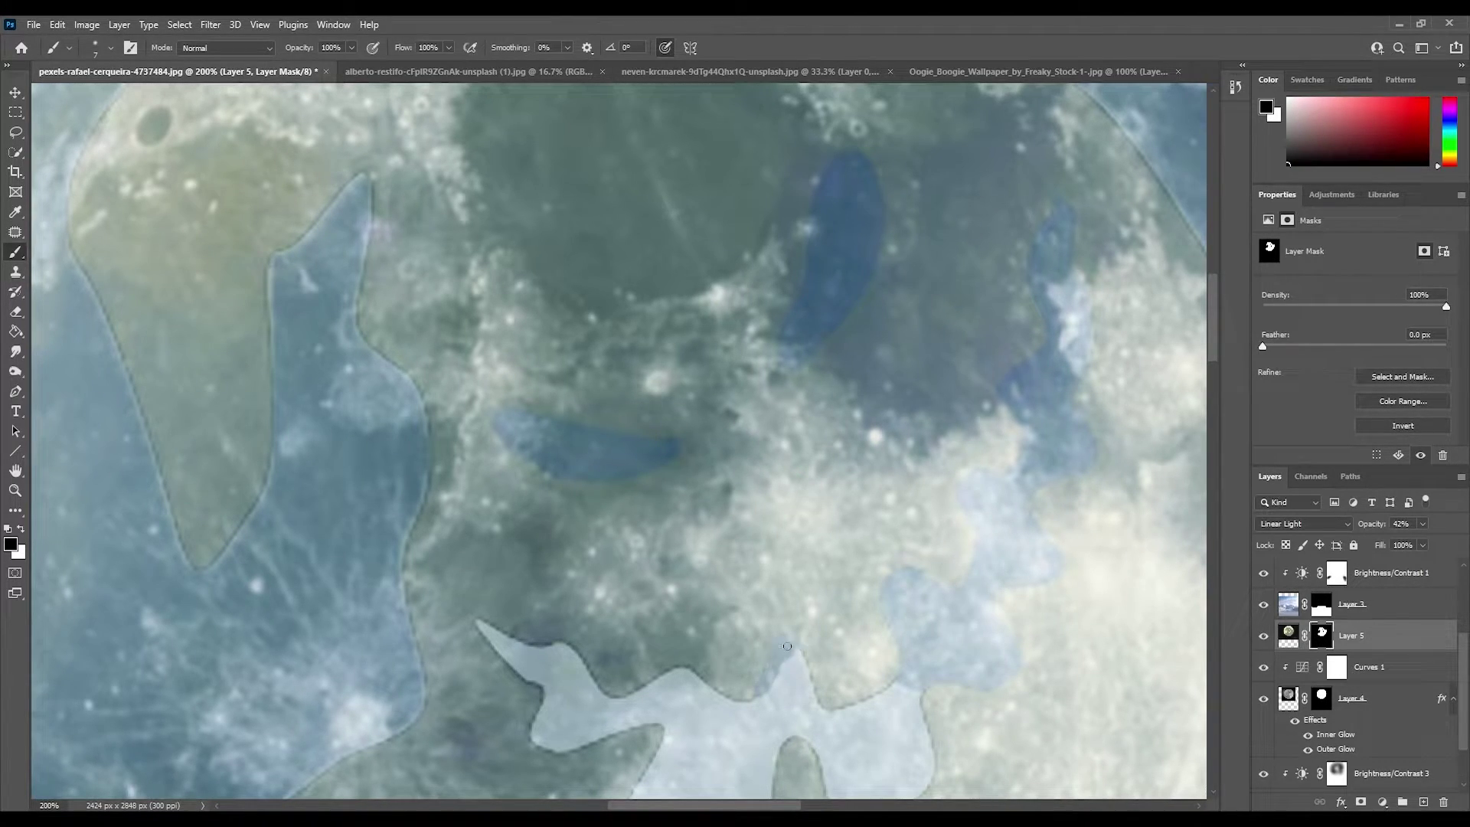
mouse_move(787, 646)
mouse_down()
mouse_move(770, 719)
mouse_move(811, 711)
mouse_up()
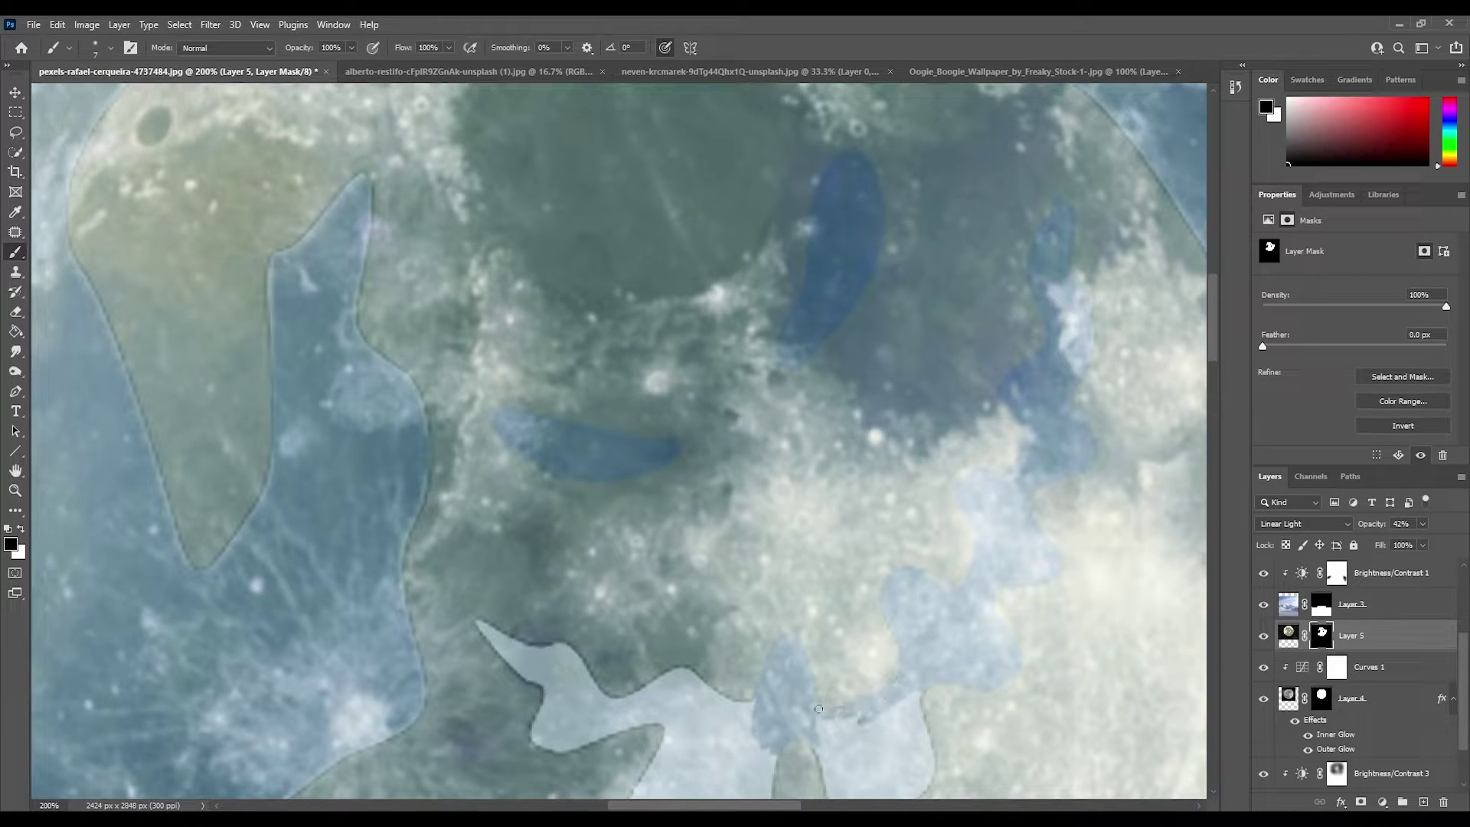
drag(922, 728, 983, 404)
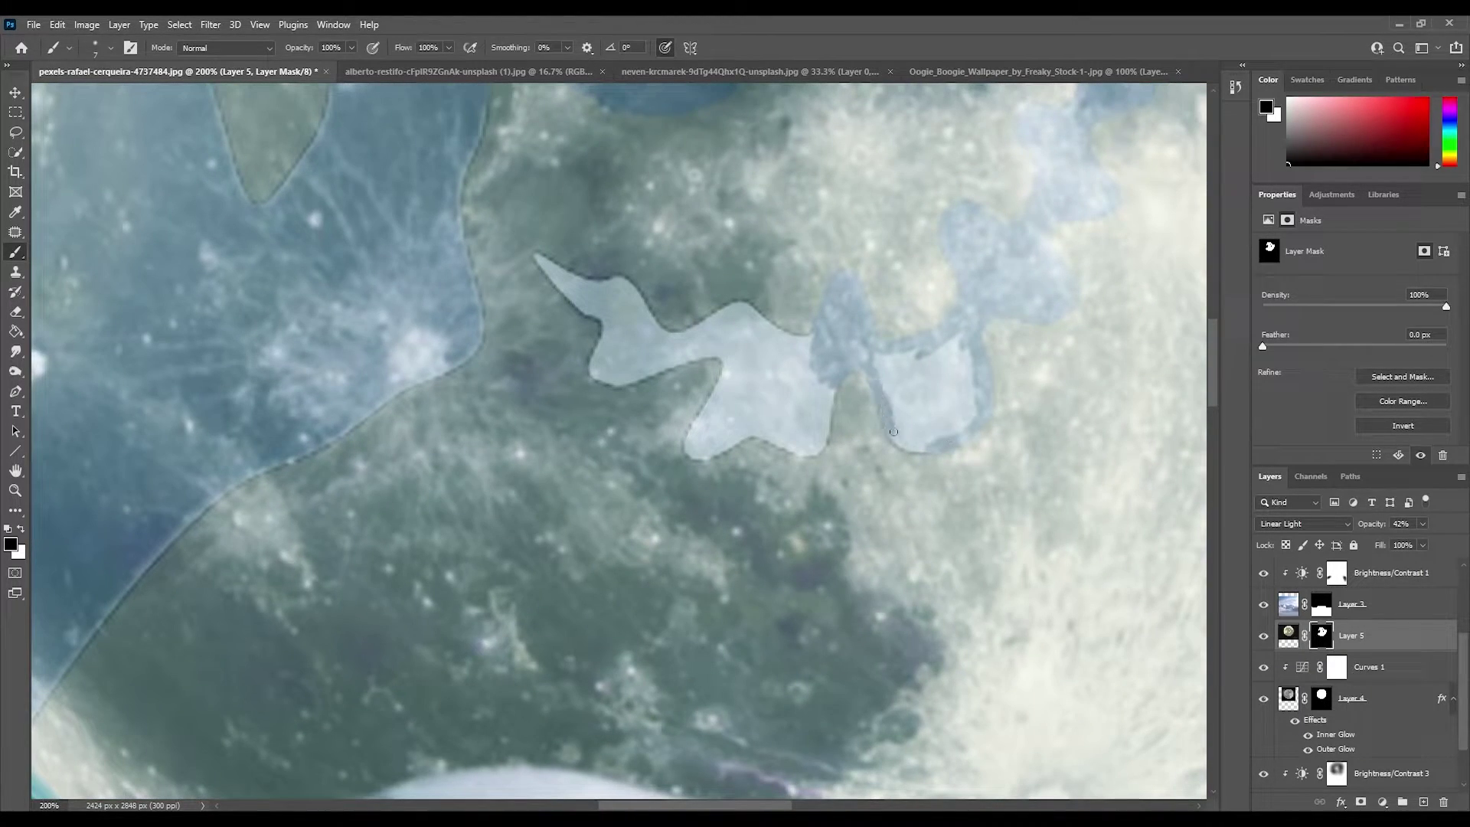
mouse_move(893, 432)
mouse_down()
mouse_move(903, 360)
mouse_move(961, 375)
mouse_up()
mouse_move(829, 423)
mouse_down()
mouse_move(926, 398)
mouse_move(961, 433)
mouse_up()
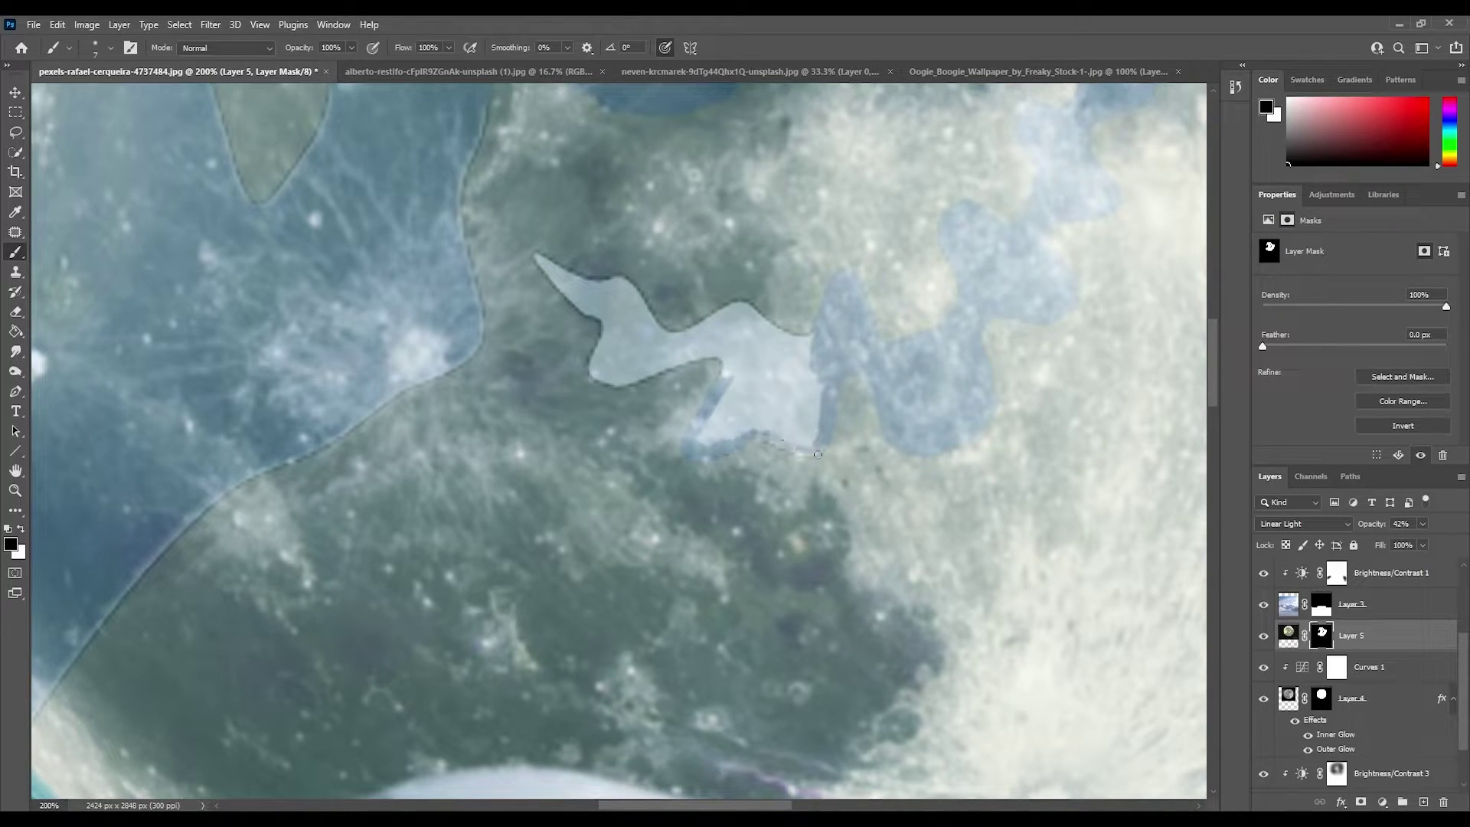
mouse_move(738, 372)
mouse_down()
mouse_move(789, 337)
mouse_move(727, 417)
mouse_move(773, 421)
mouse_move(794, 363)
mouse_move(773, 386)
mouse_up()
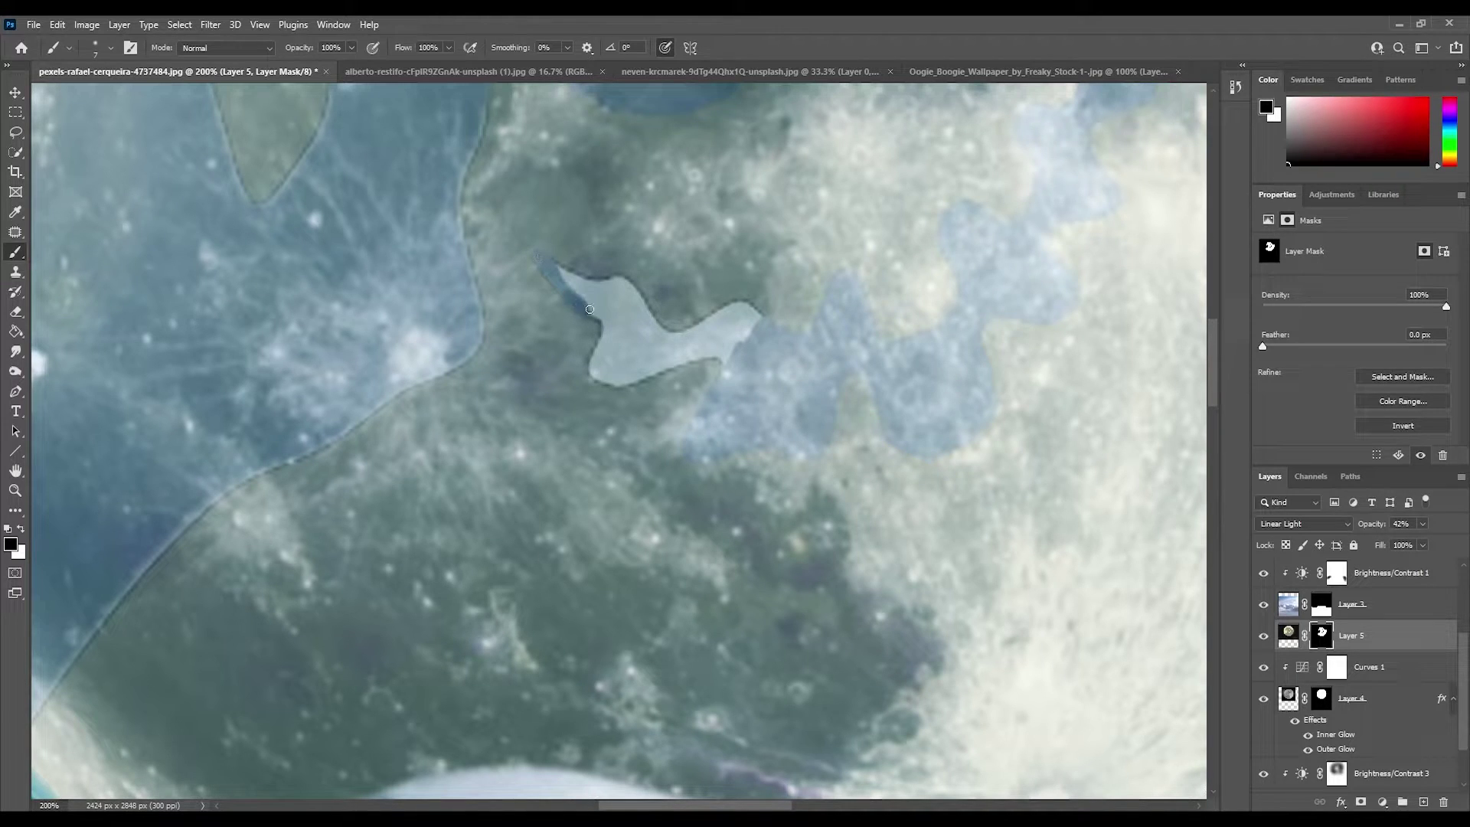
mouse_move(589, 309)
mouse_down()
mouse_move(597, 284)
mouse_move(702, 330)
mouse_move(719, 352)
mouse_move(652, 371)
mouse_move(689, 359)
mouse_up()
scroll(536, 306, up, 5)
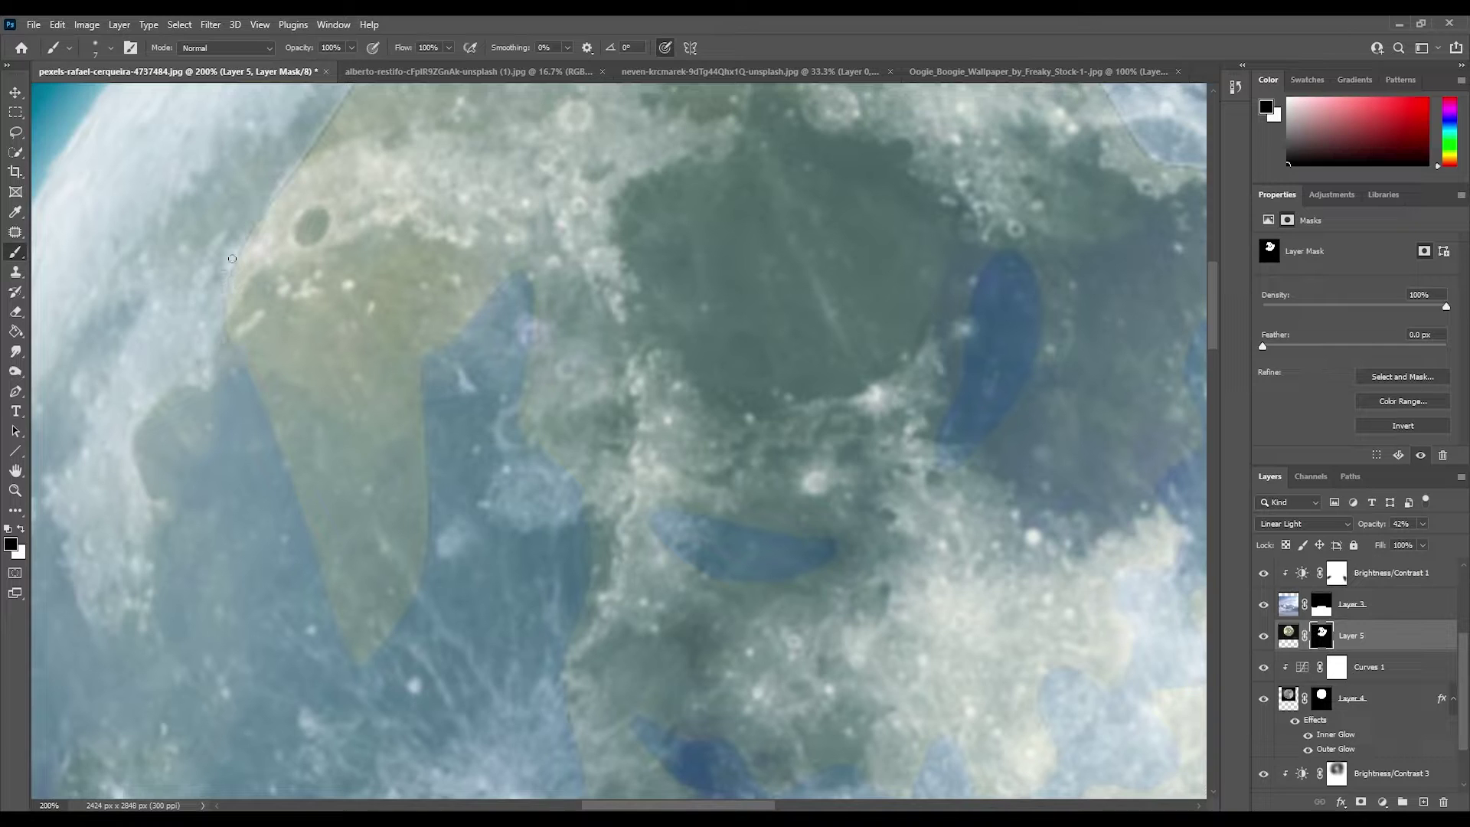
Step: At 200% zoom, paint Layer 5's mask along the moon's rim with a larger brush, then fit to screen
scroll(227, 398, up, 5)
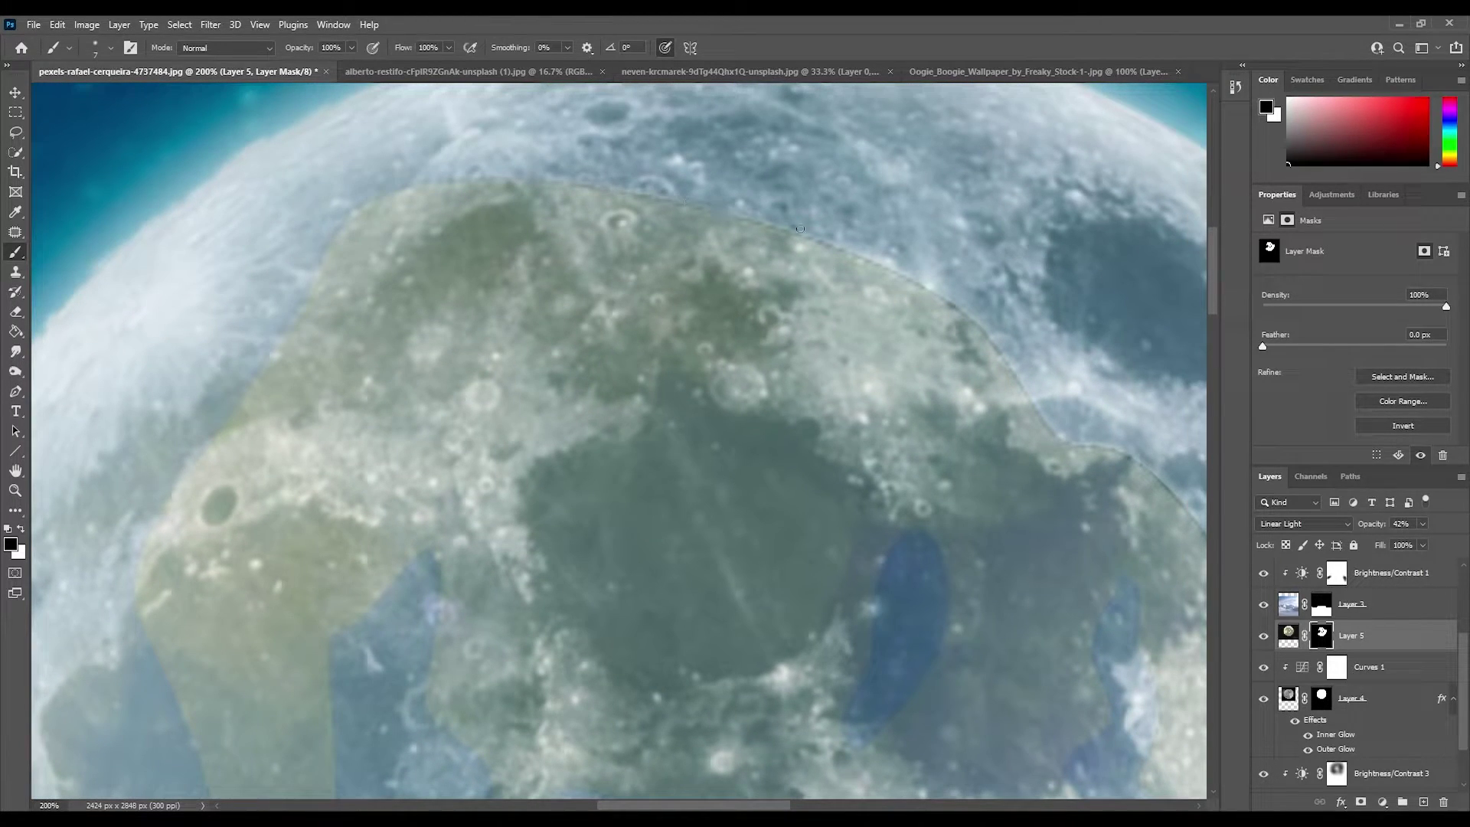
drag(904, 276, 604, 258)
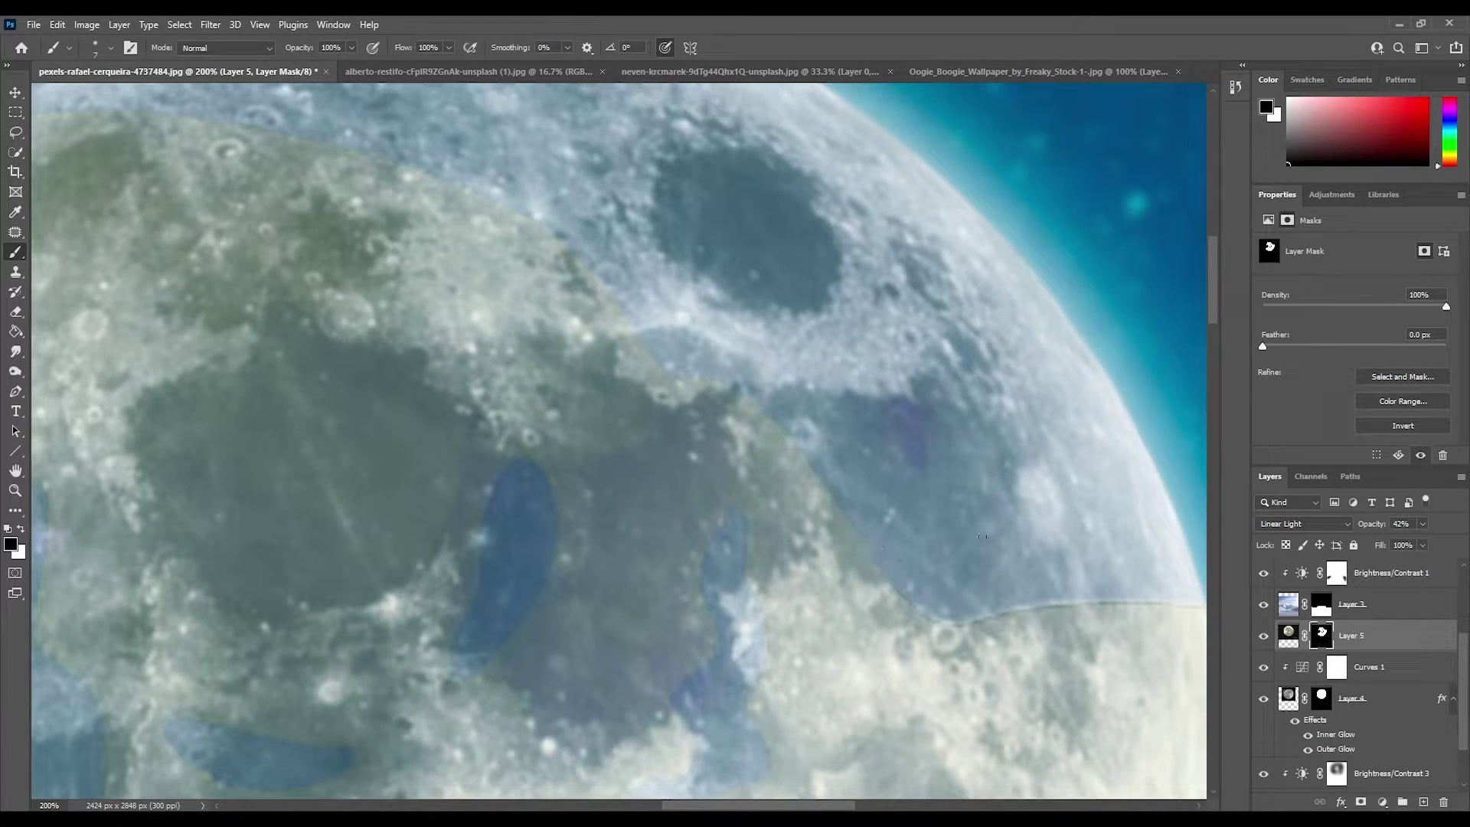
scroll(1016, 410, down, 5)
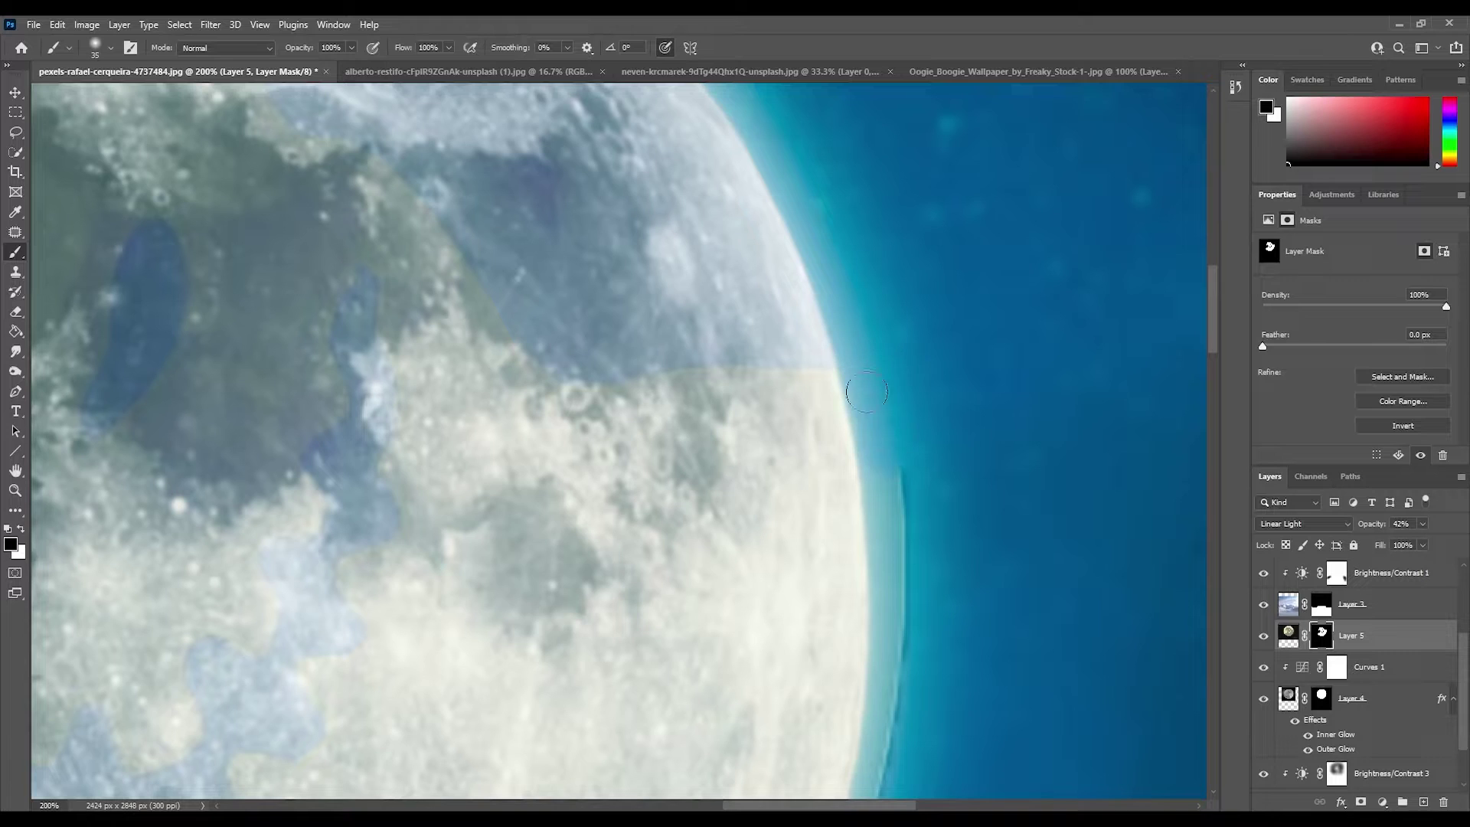
key(bracketright)
key(bracketright)
key(bracketright)
scroll(789, 488, down, 3)
scroll(788, 487, left, 10)
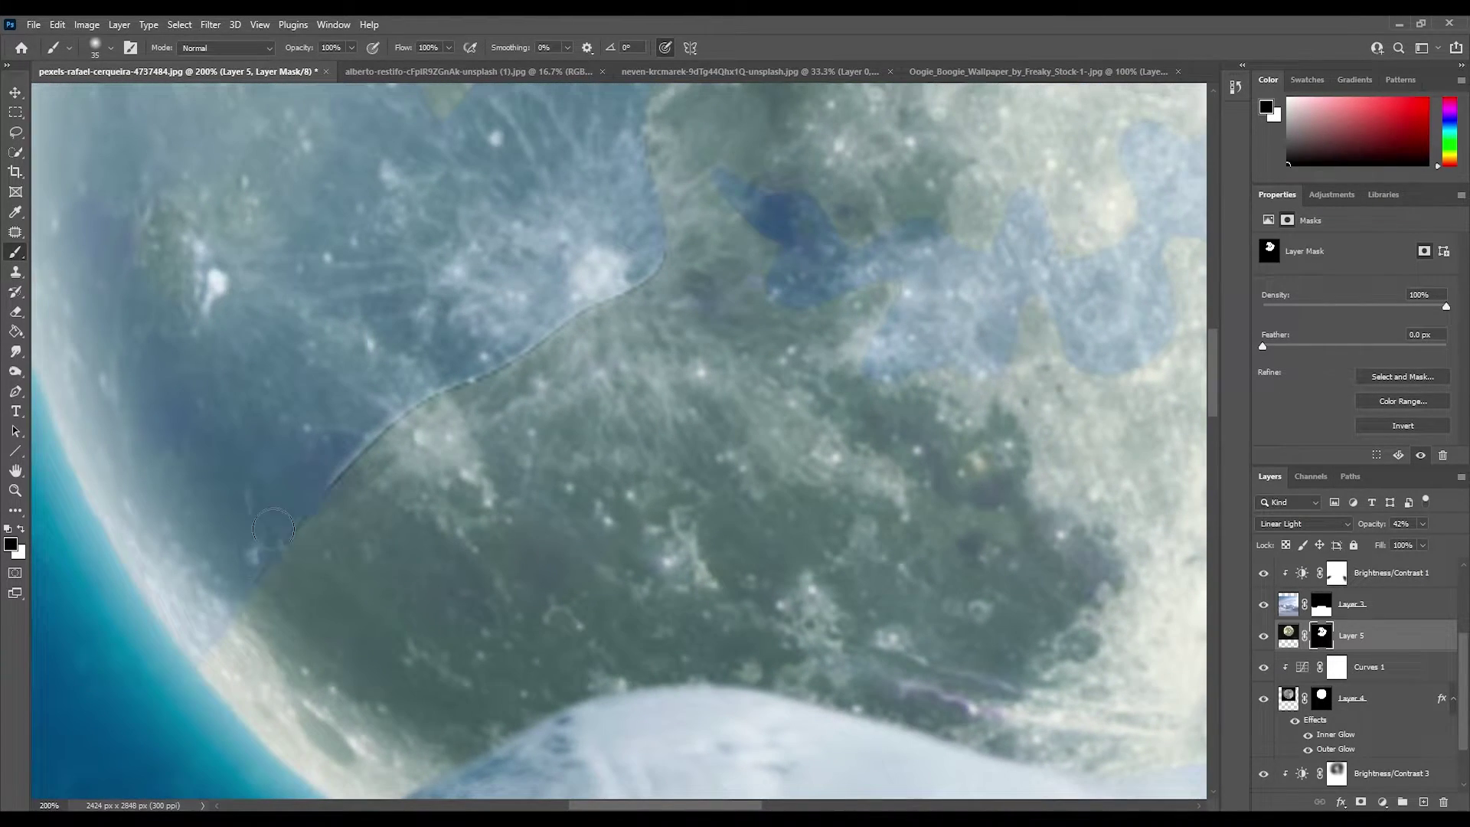
drag(273, 528, 651, 264)
scroll(499, 283, up, 3)
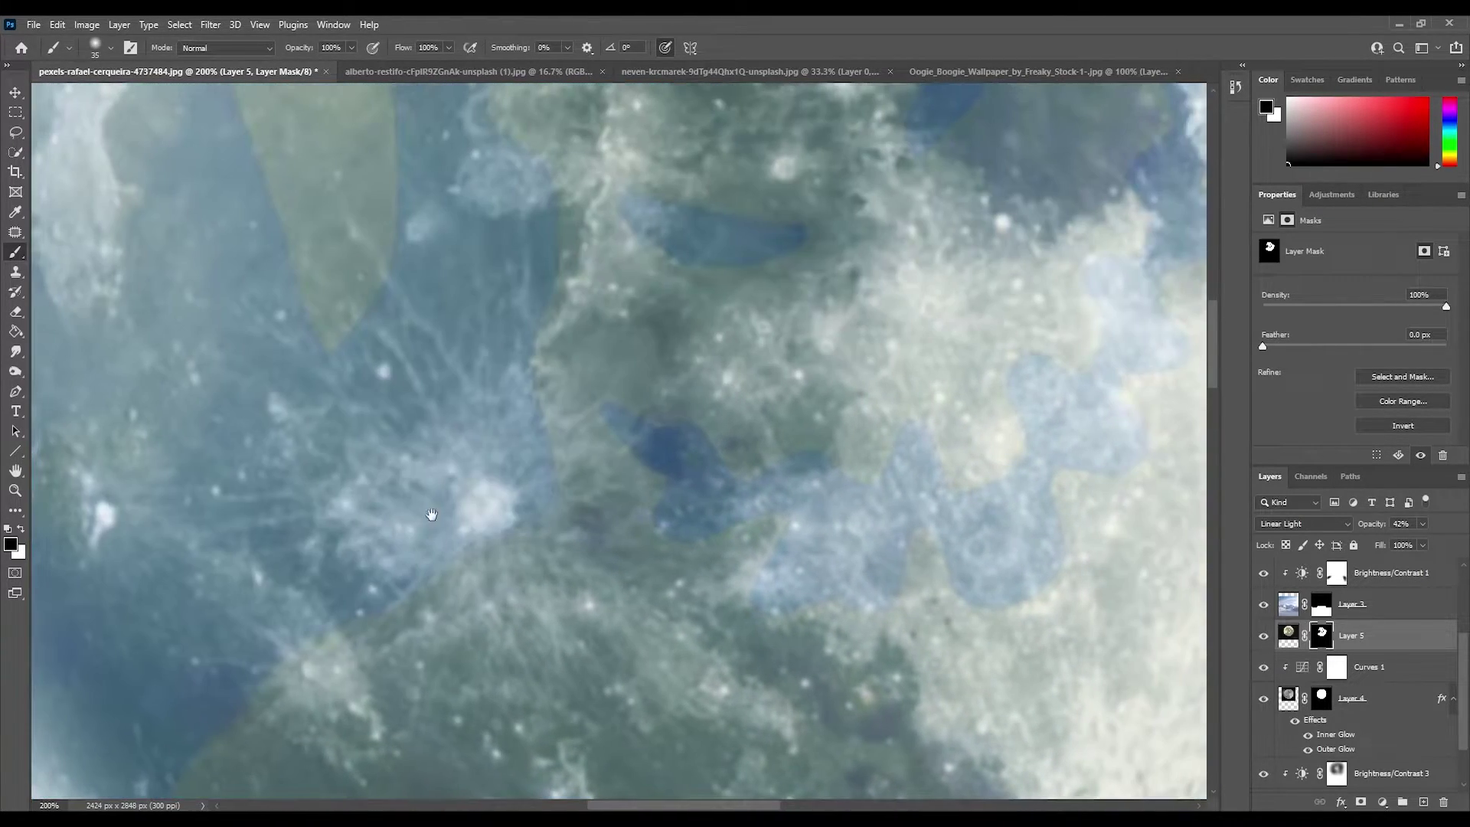
key(ctrl+0)
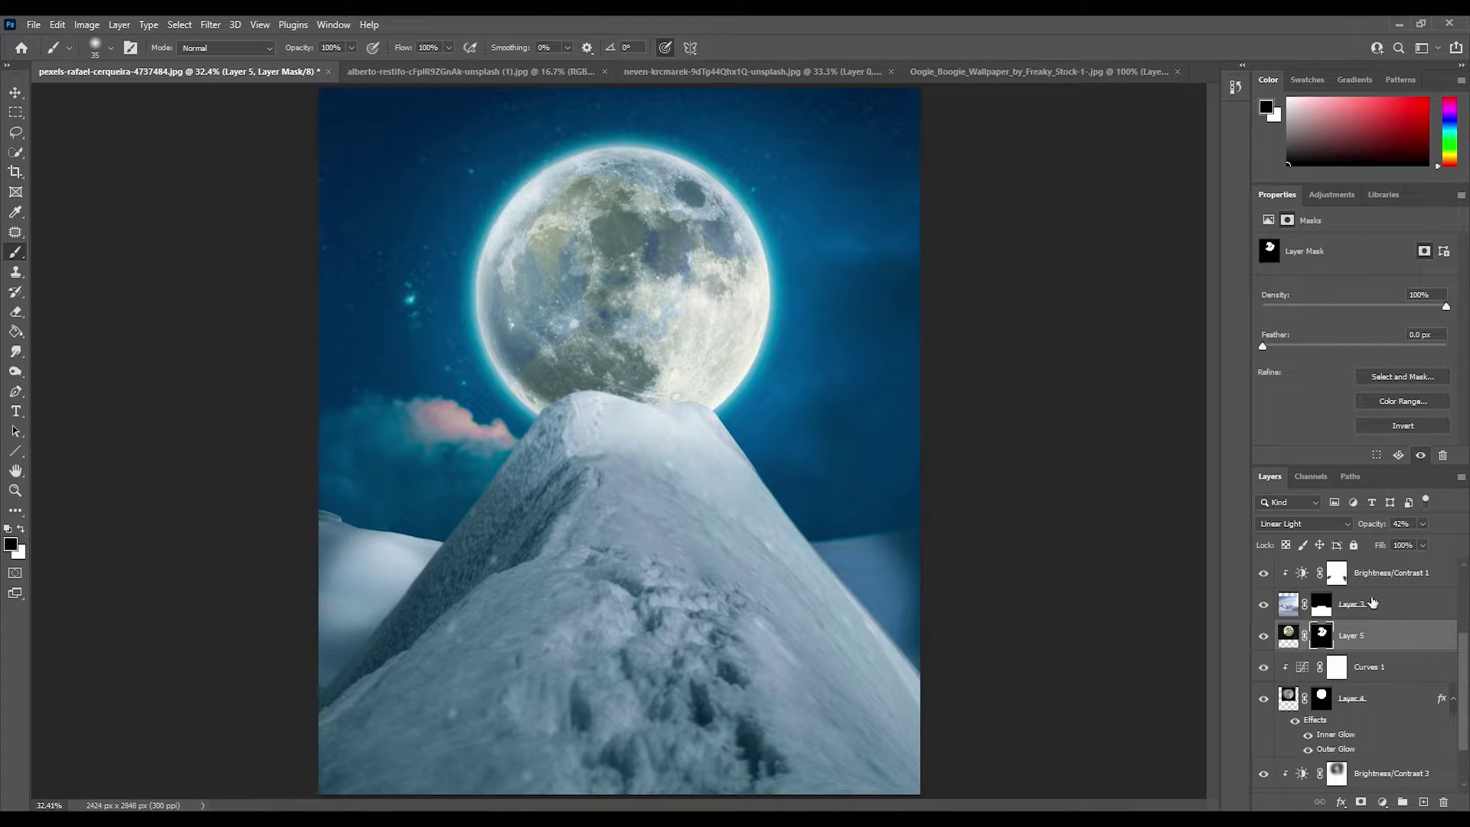
Step: Apply a 4 px Gaussian Blur to the Oogie moon-face layer
click(1288, 634)
click(211, 24)
click(427, 292)
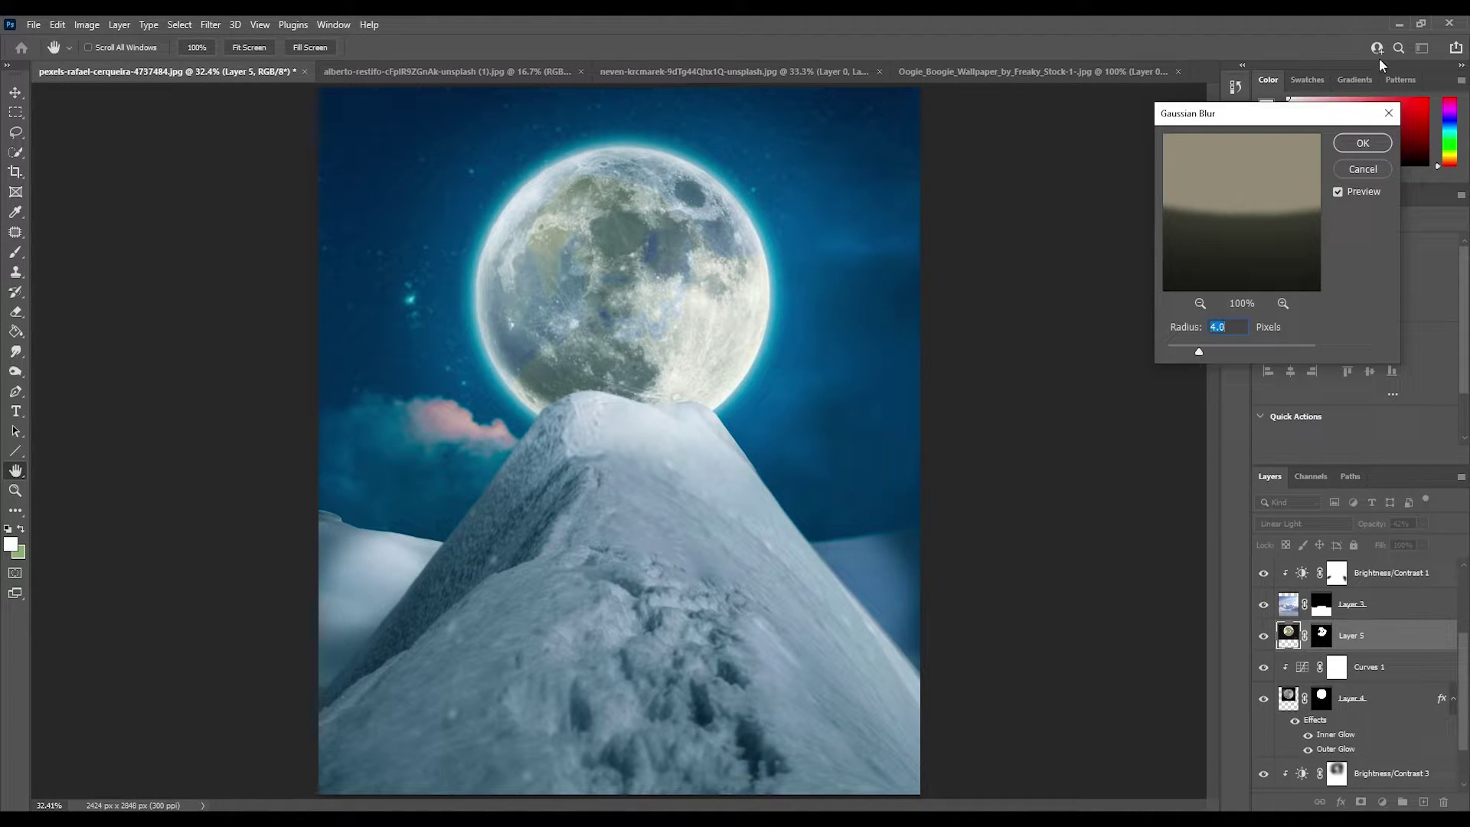
key(Return)
Step: Shrink the cloud, place it top left, and set it to Screen at 65% opacity
key(b)
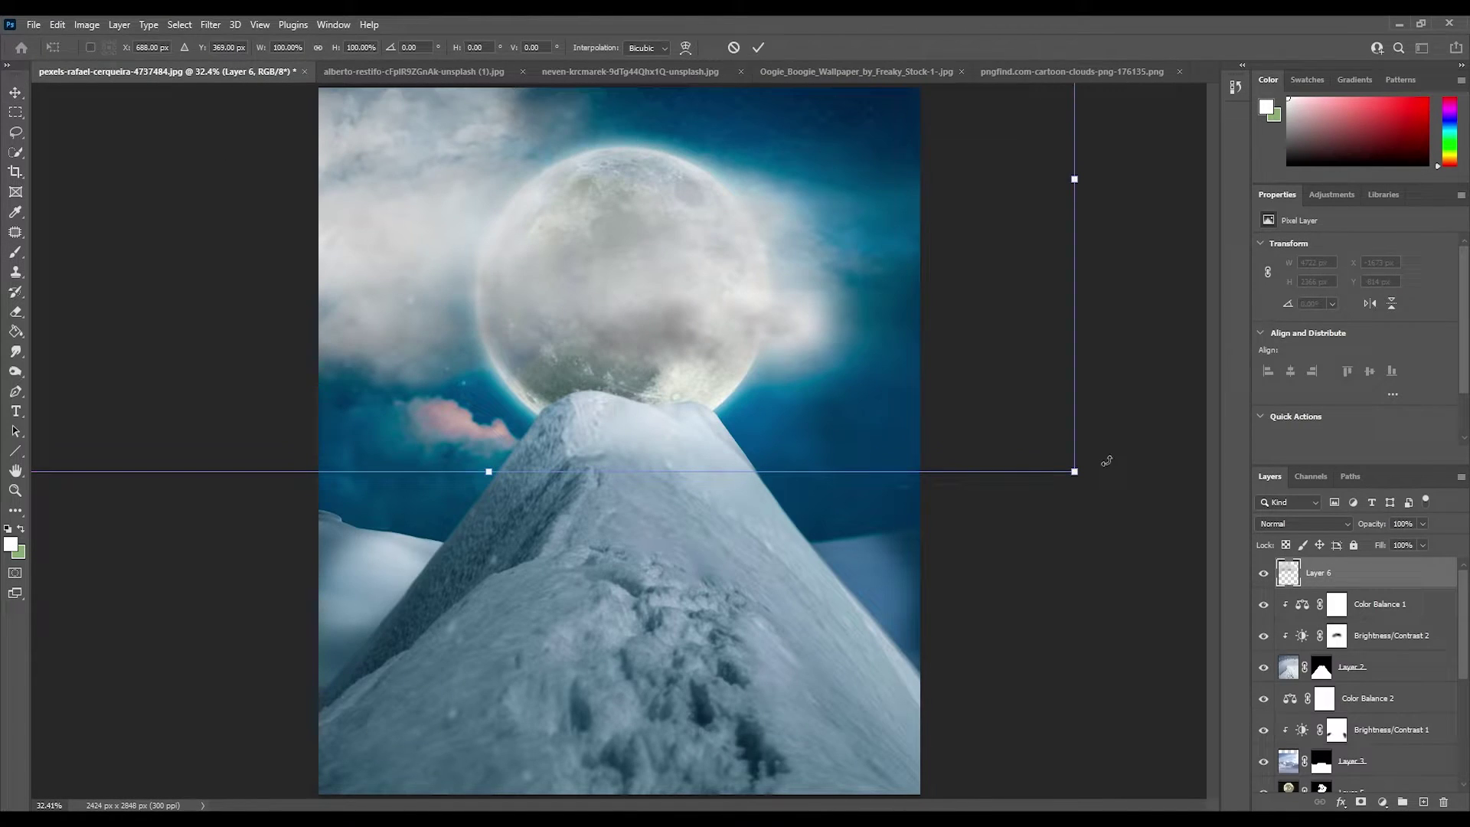
mouse_move(1074, 471)
mouse_down()
mouse_move(558, 246)
mouse_move(502, 206)
mouse_move(828, 374)
mouse_move(826, 442)
mouse_up()
key(Return)
click(1301, 524)
click(1268, 556)
key(6)
key(5)
Step: Duplicate the cloud, flip it to the right, add a mask, and Gaussian-blur it
key(ctrl+j)
key(ctrl+t)
key(Return)
click(1360, 802)
key(b)
key(d)
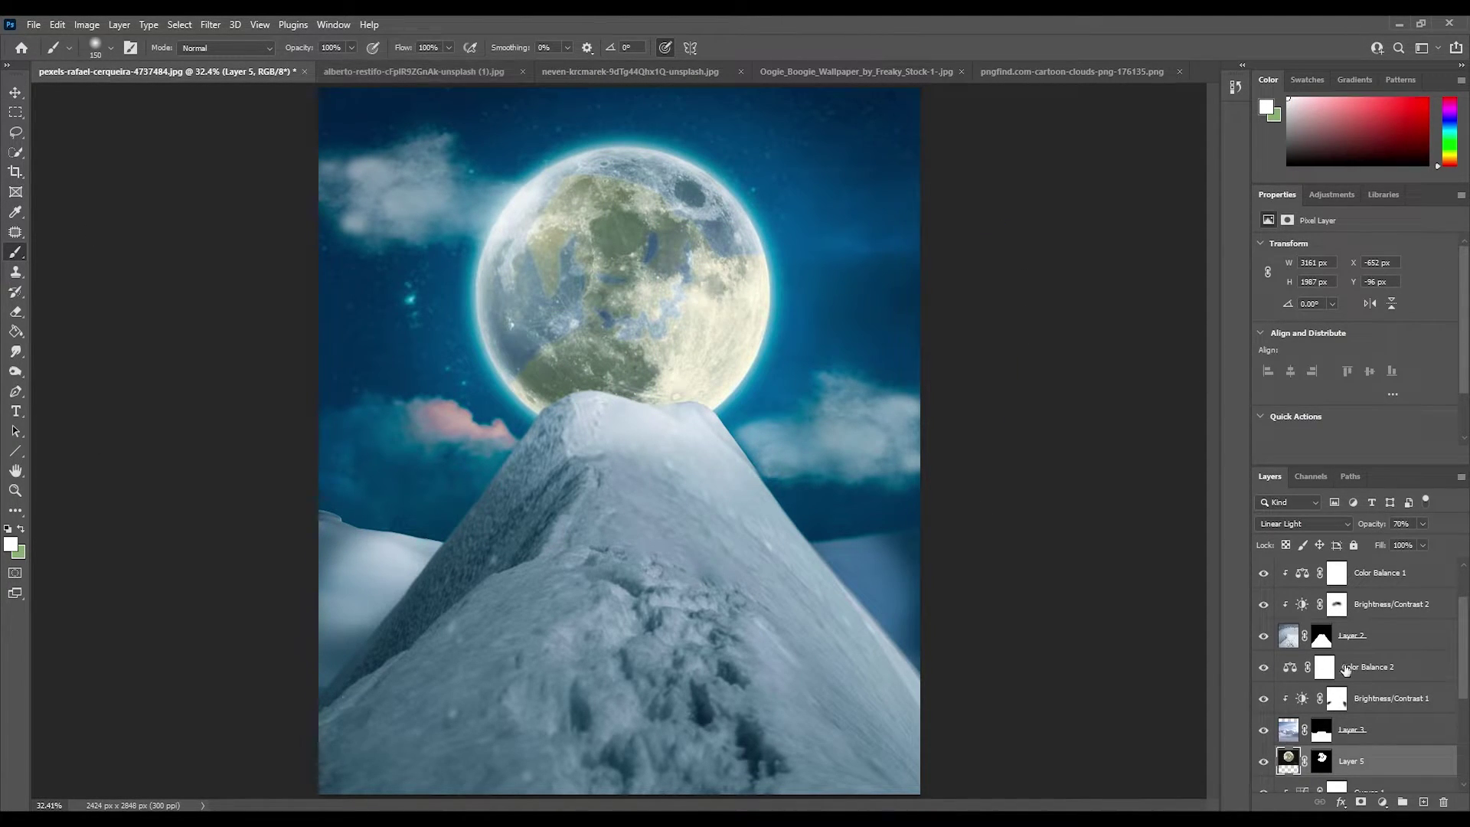
click(210, 24)
click(444, 283)
click(1357, 153)
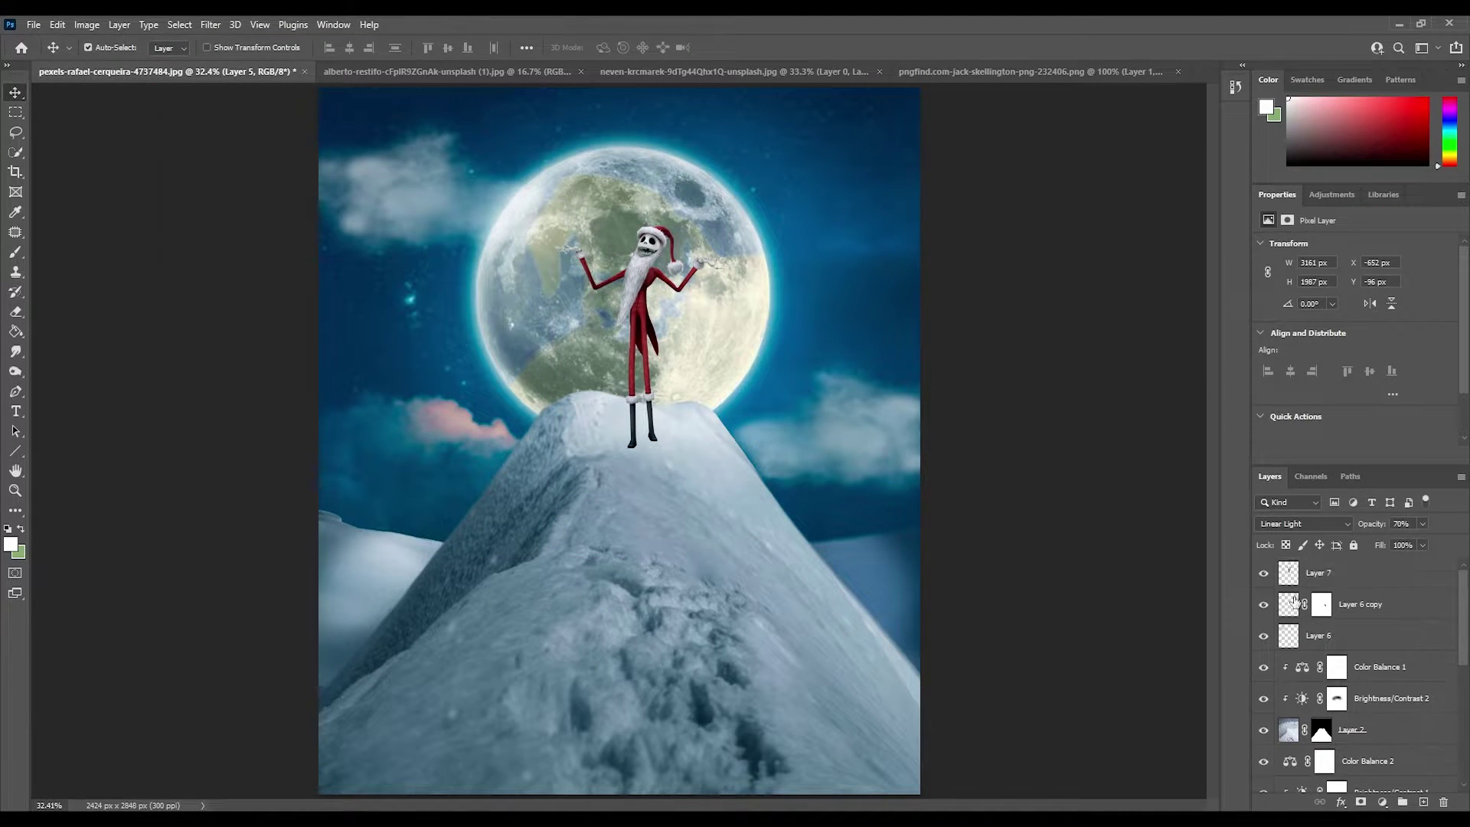
Step: Enlarge Jack Skellington and stand him on the snowy summit
click(1318, 572)
key(ctrl+t)
drag(651, 276, 646, 368)
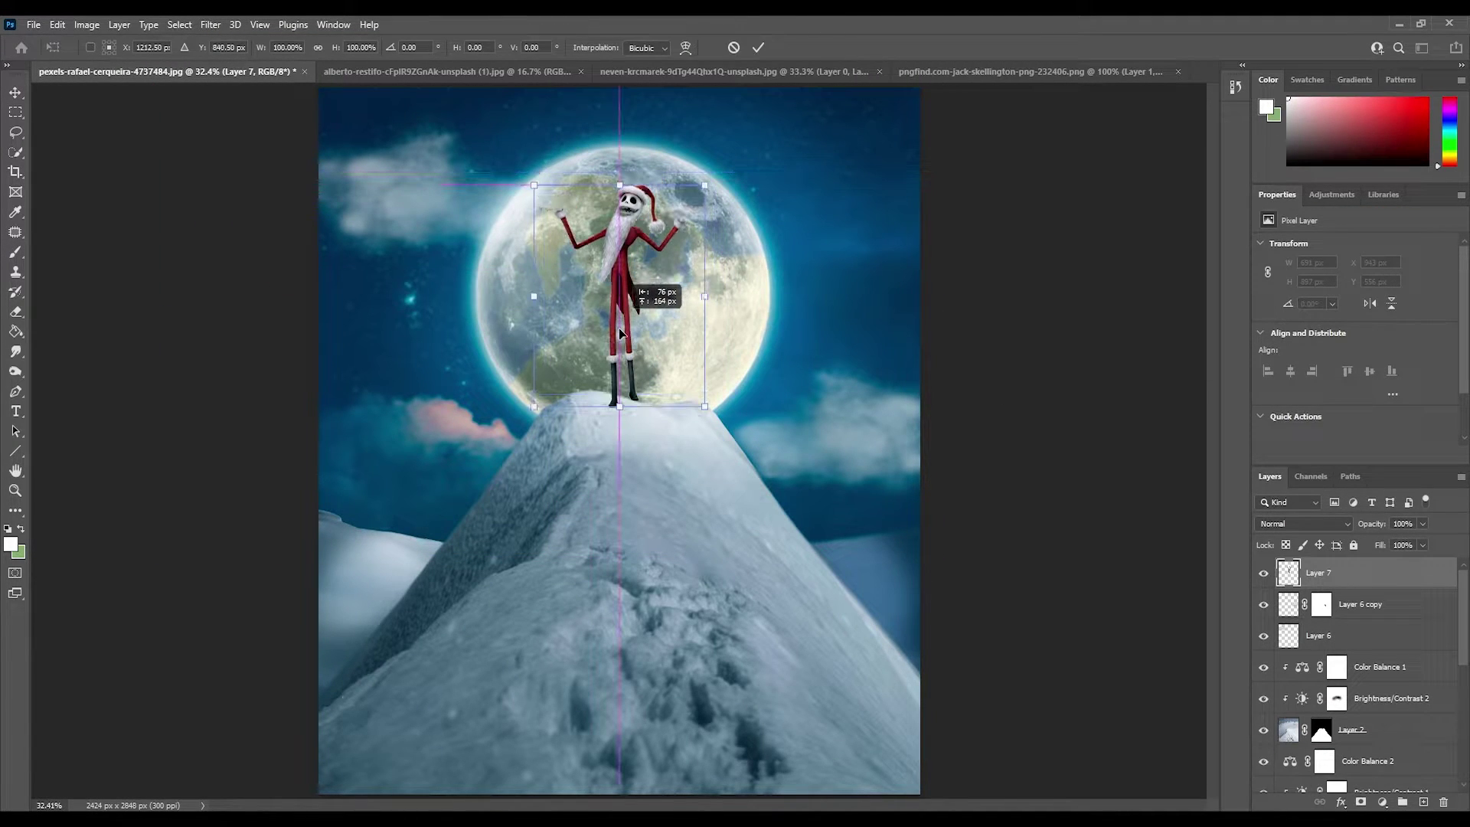
key(Return)
Step: Zoom in on Jack's boots with a smaller brush to touch up the mask, then fit the image
key(z)
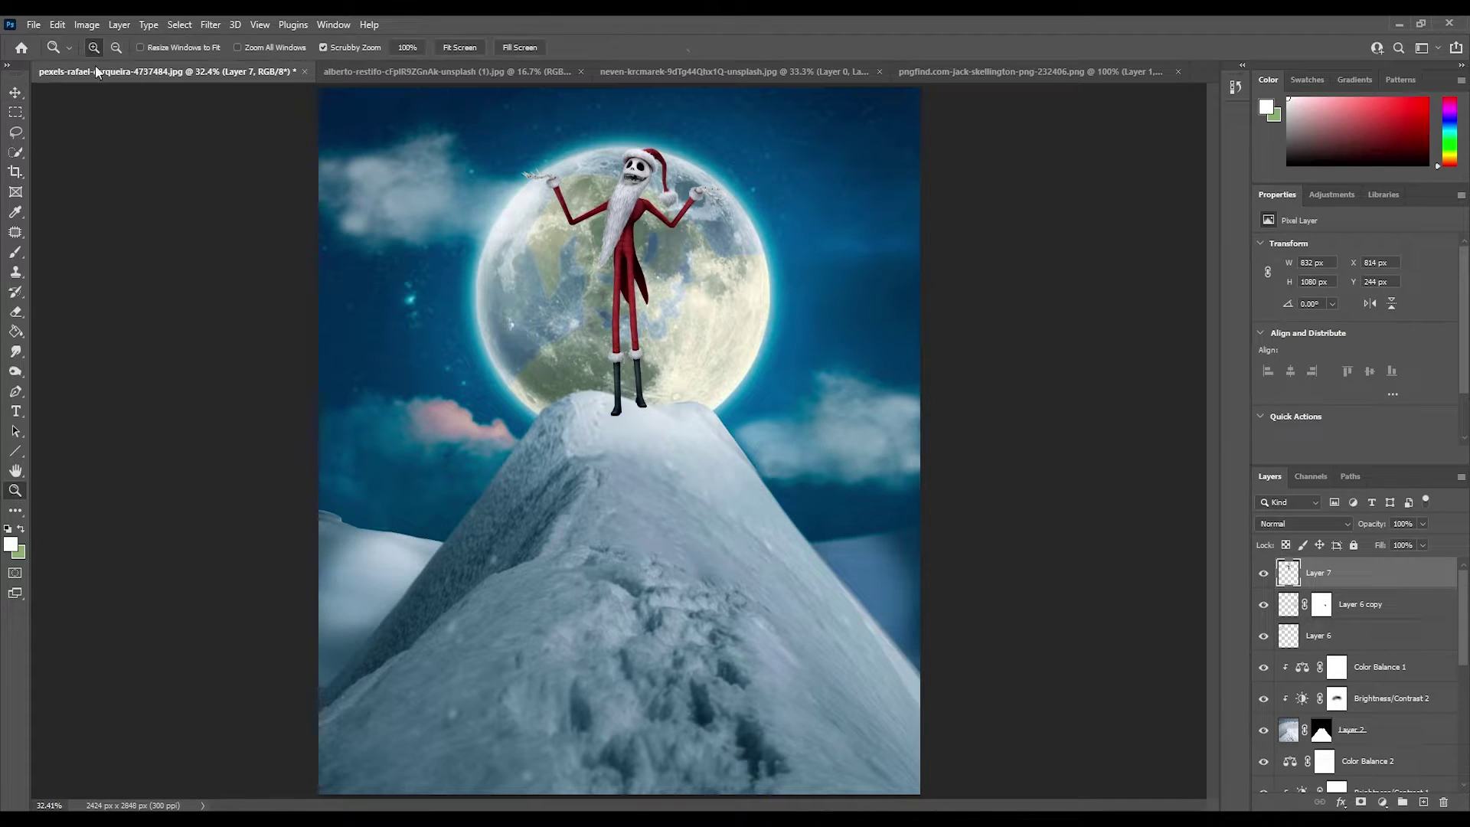
click(617, 681)
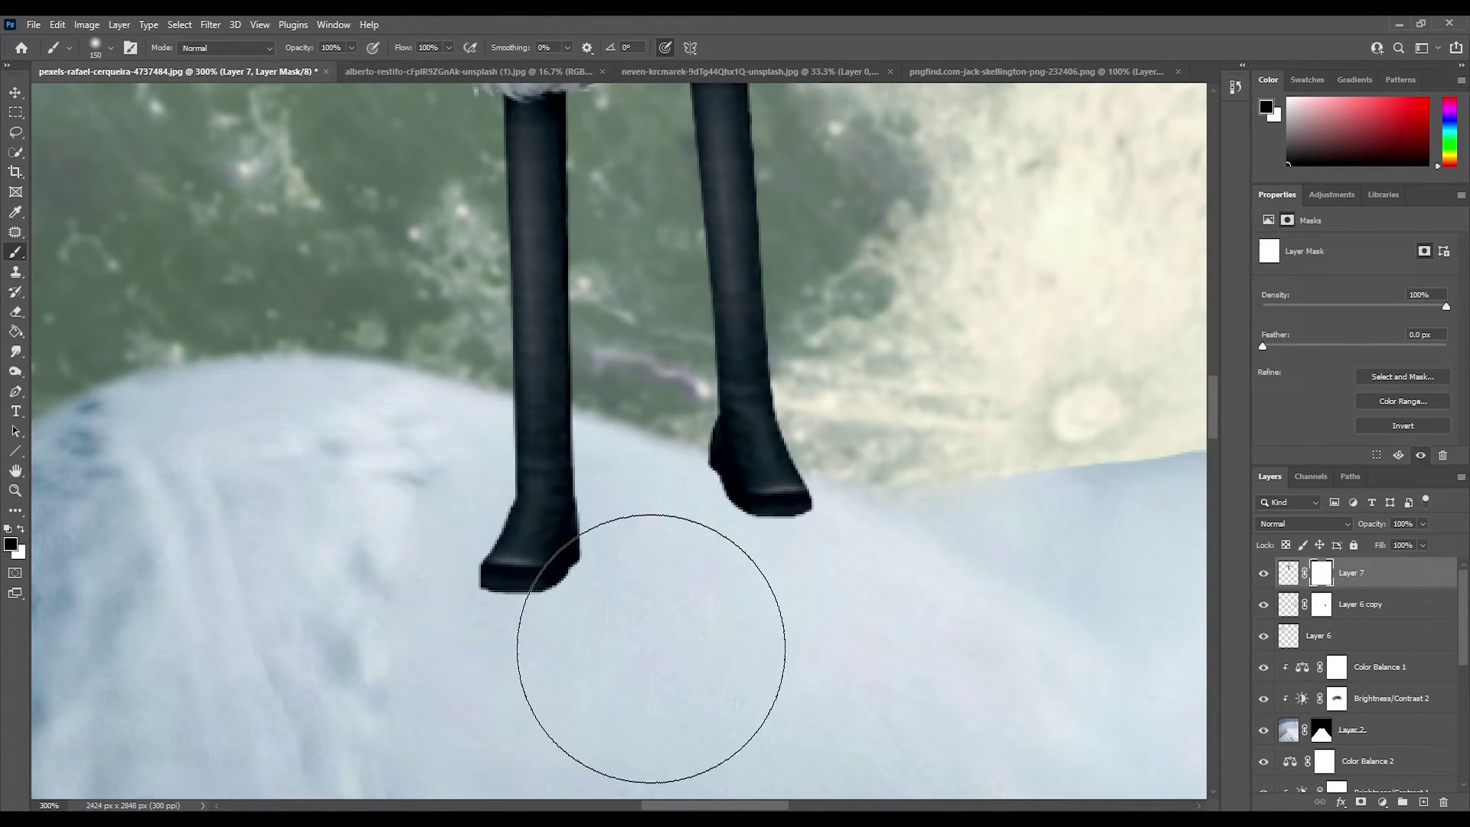
key(bracketleft)
key(bracketleft)
key(bracketleft)
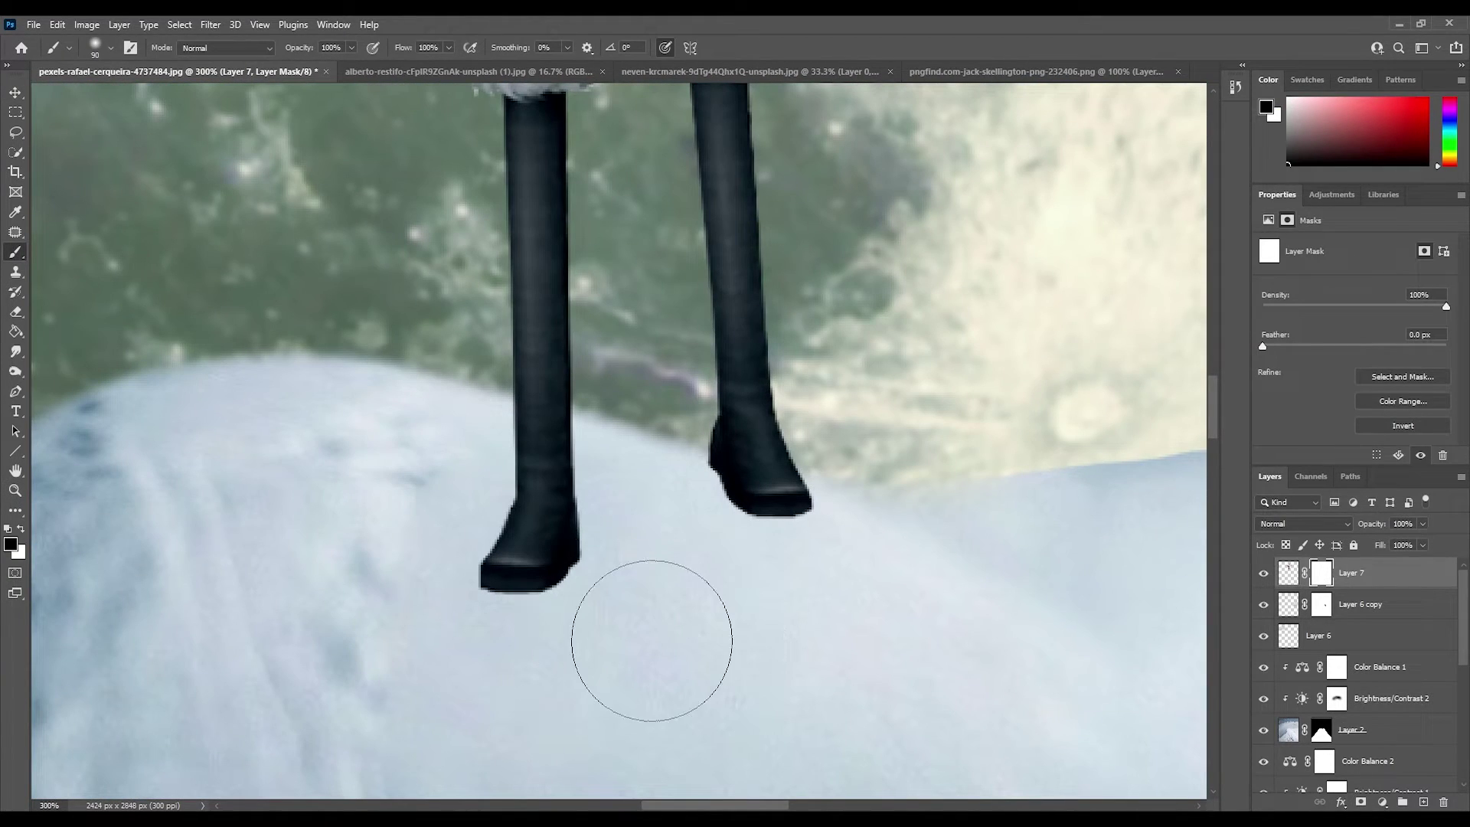
key(bracketleft)
key(bracketleft)
key(bracketleft)
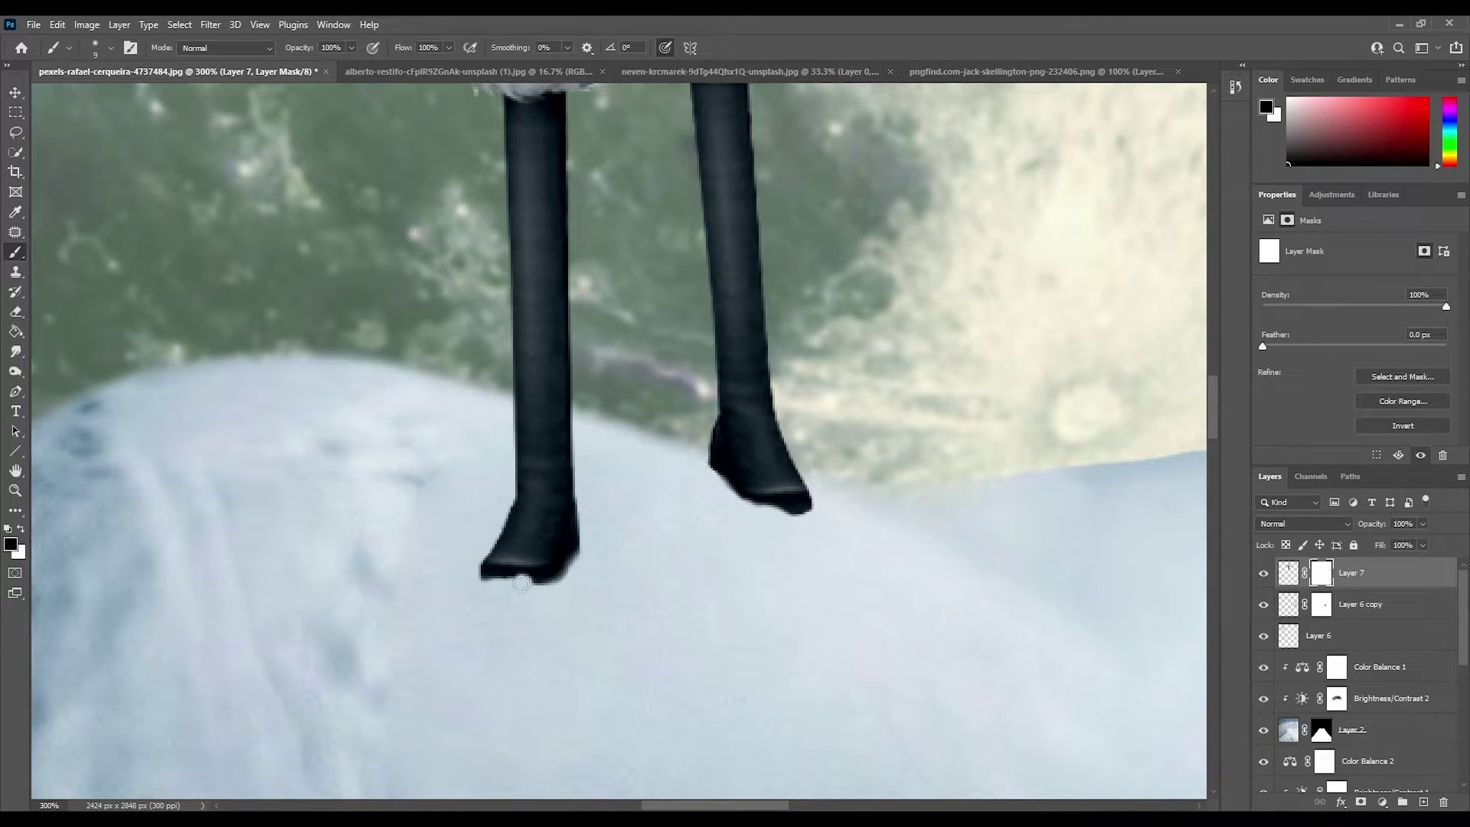
key(ctrl+0)
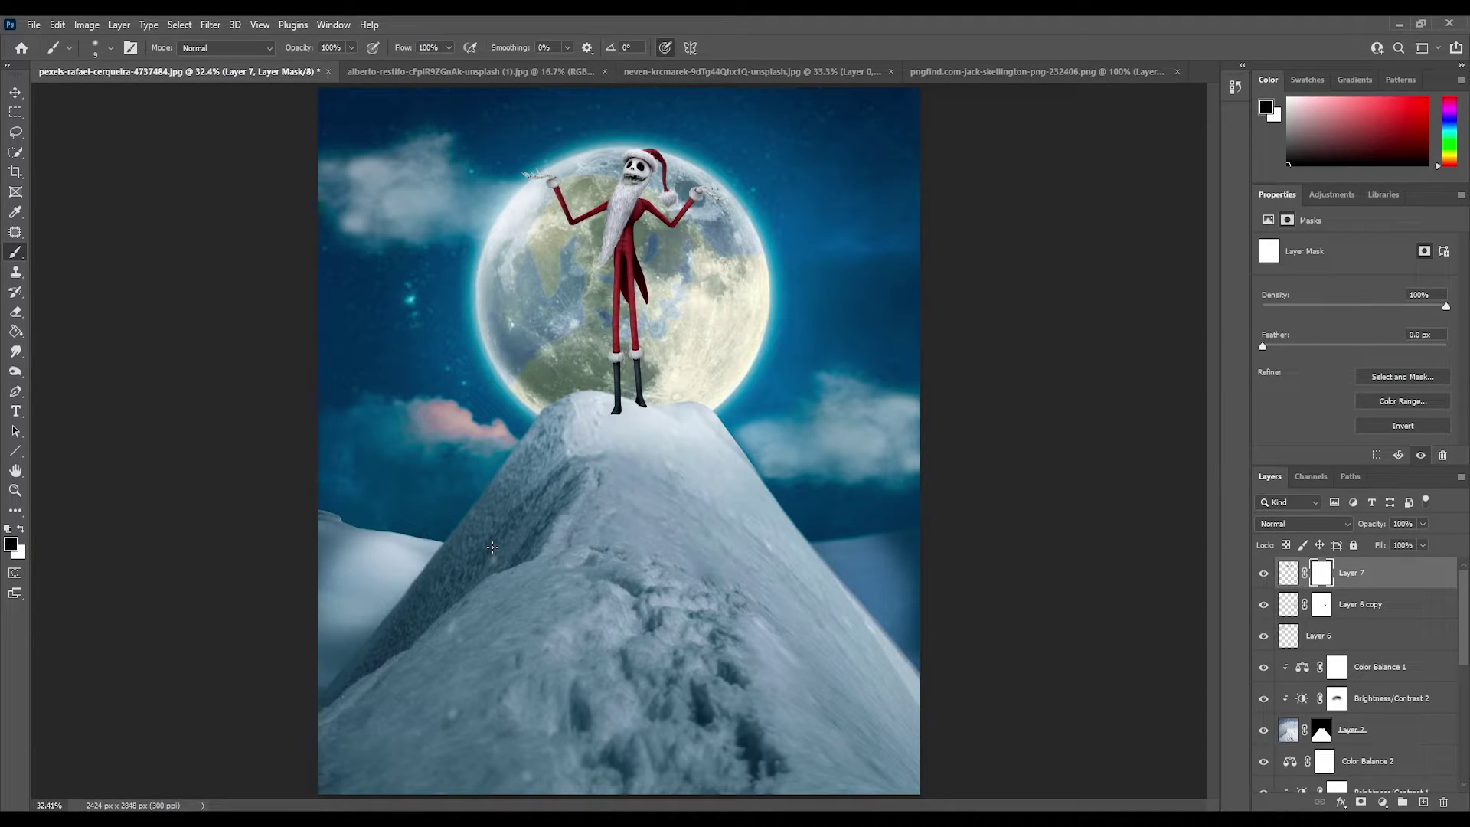
Step: Duplicate Jack's layer, flipping and warping the copy upside down along the slope below him
click(640, 241)
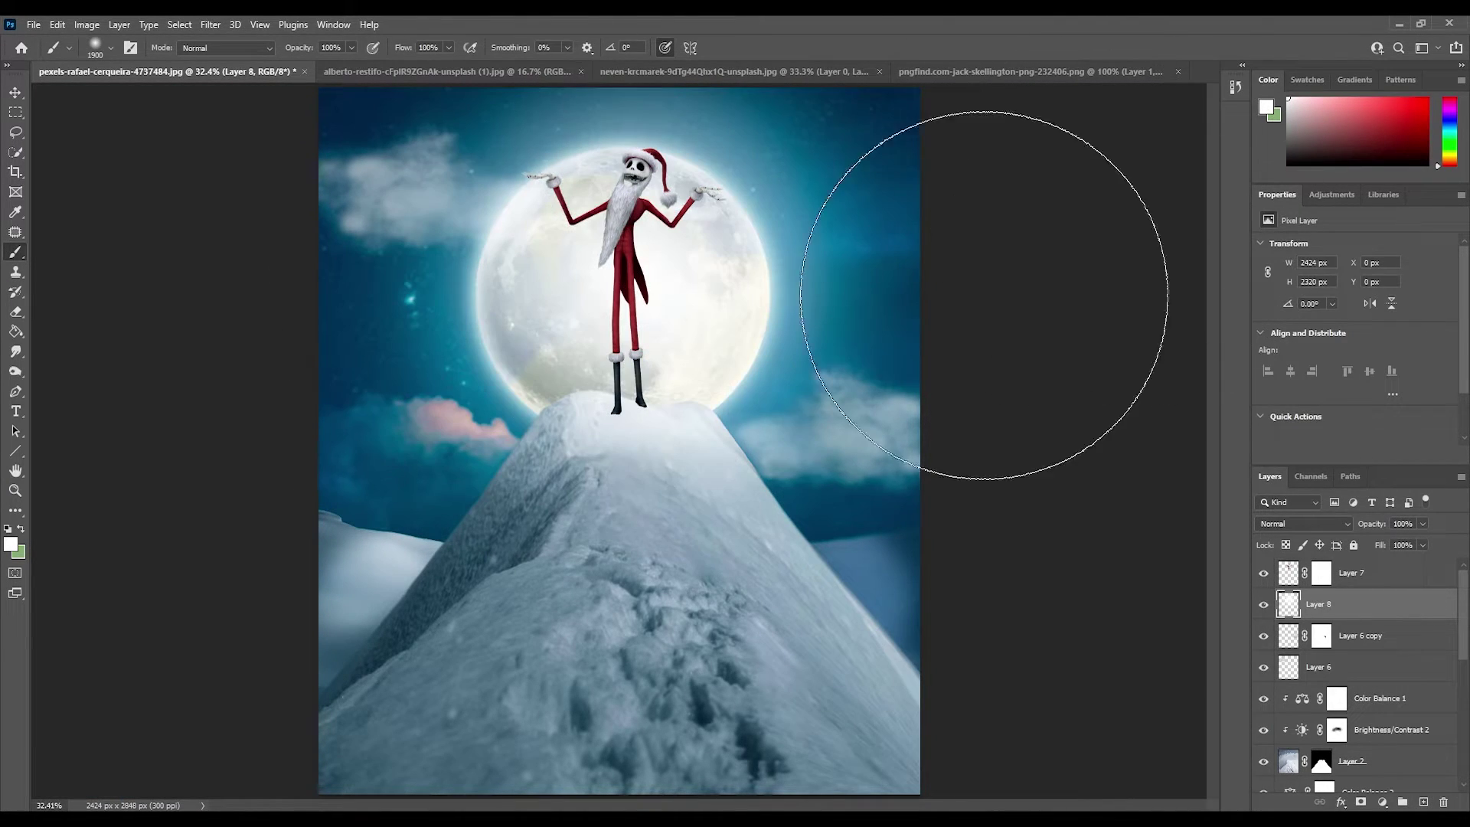
key(ctrl+z)
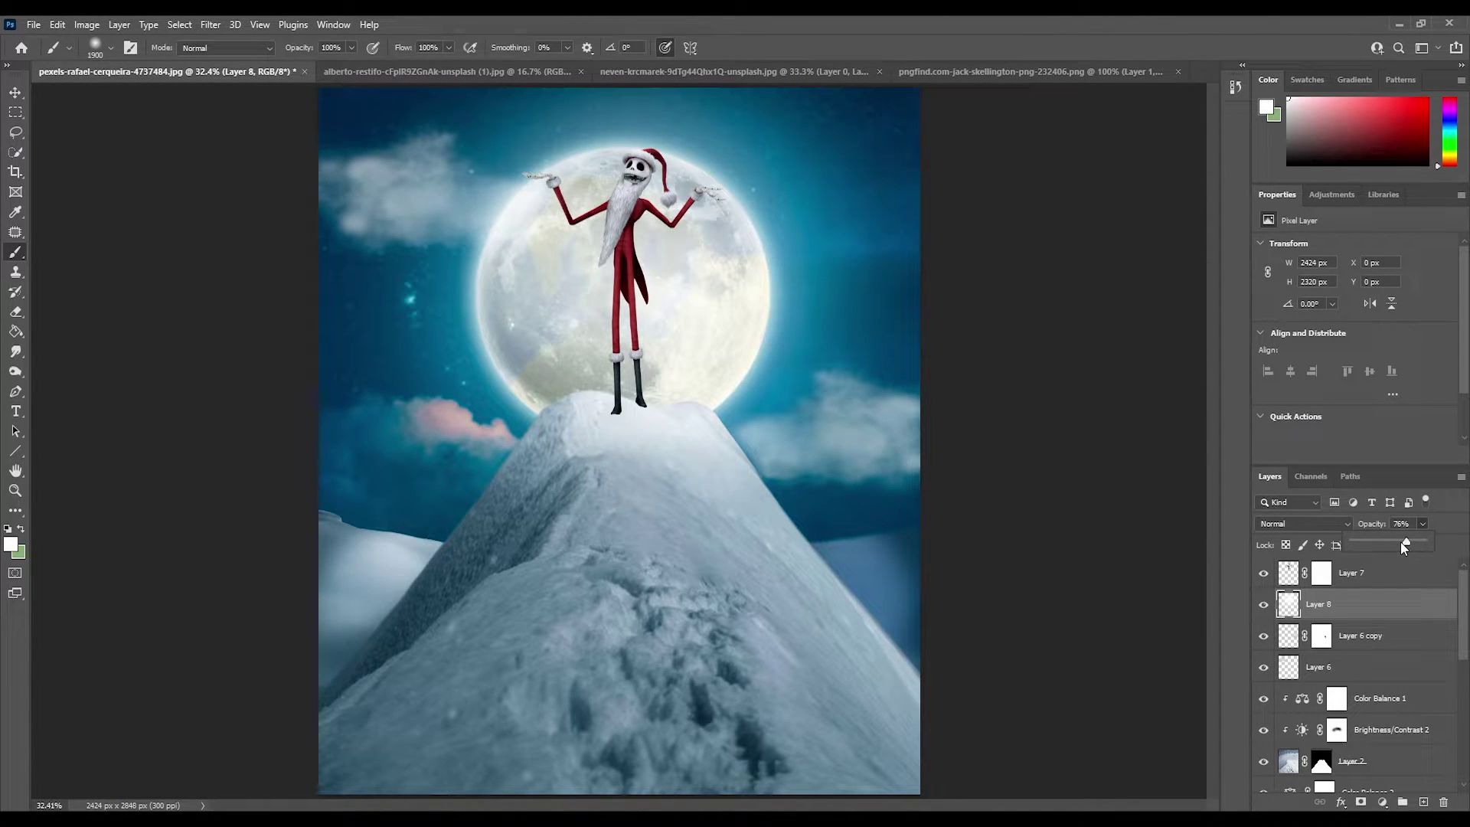
click(1292, 574)
key(ctrl+j)
key(ctrl+t)
drag(623, 147, 623, 683)
drag(662, 451, 585, 441)
click(758, 47)
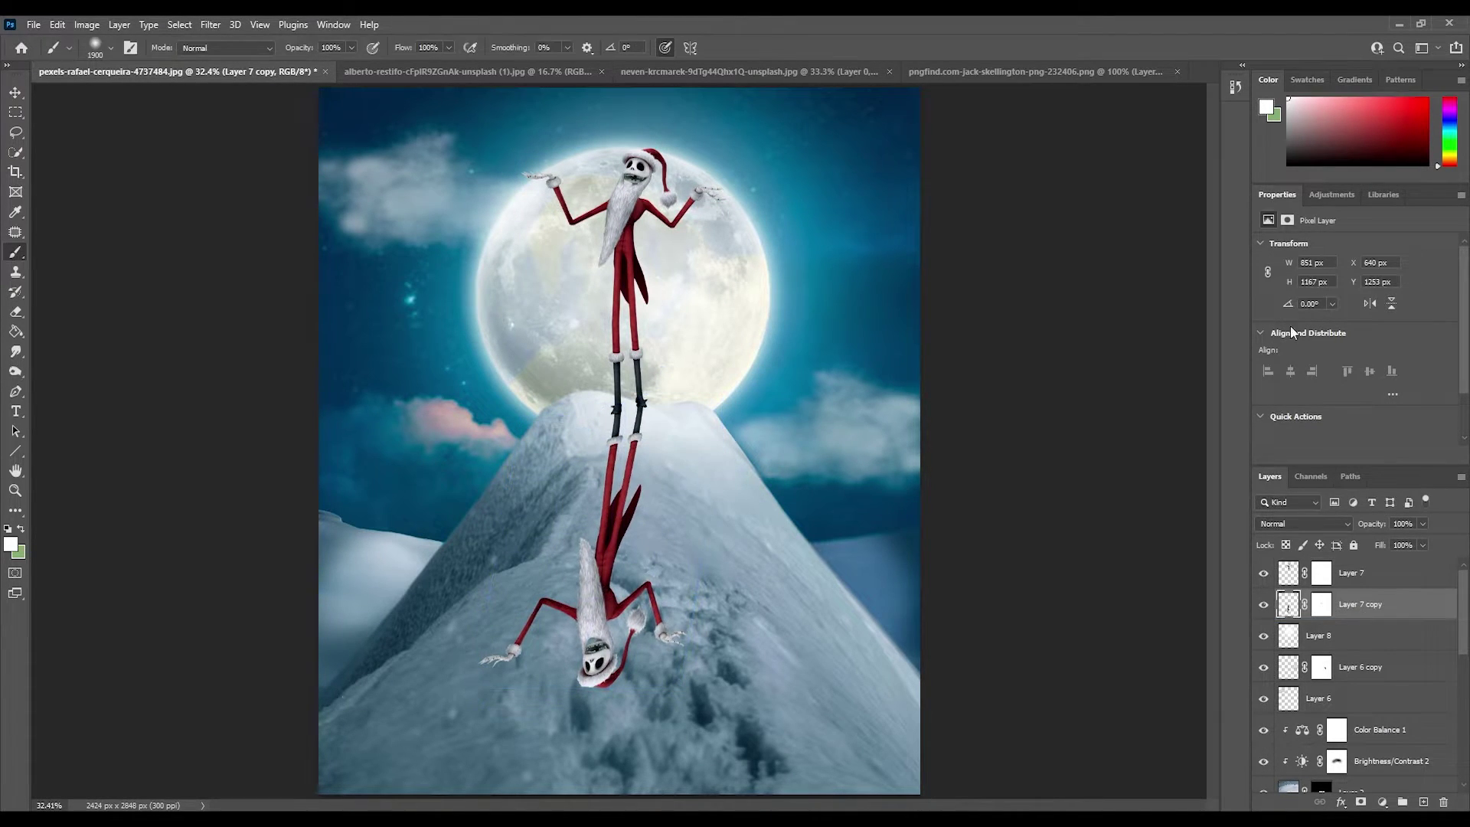
Step: Darken the flipped copy to black with a clipped adjustment and Gaussian-blur it
click(1339, 385)
drag(1354, 363, 1262, 364)
click(1292, 635)
click(211, 24)
click(437, 283)
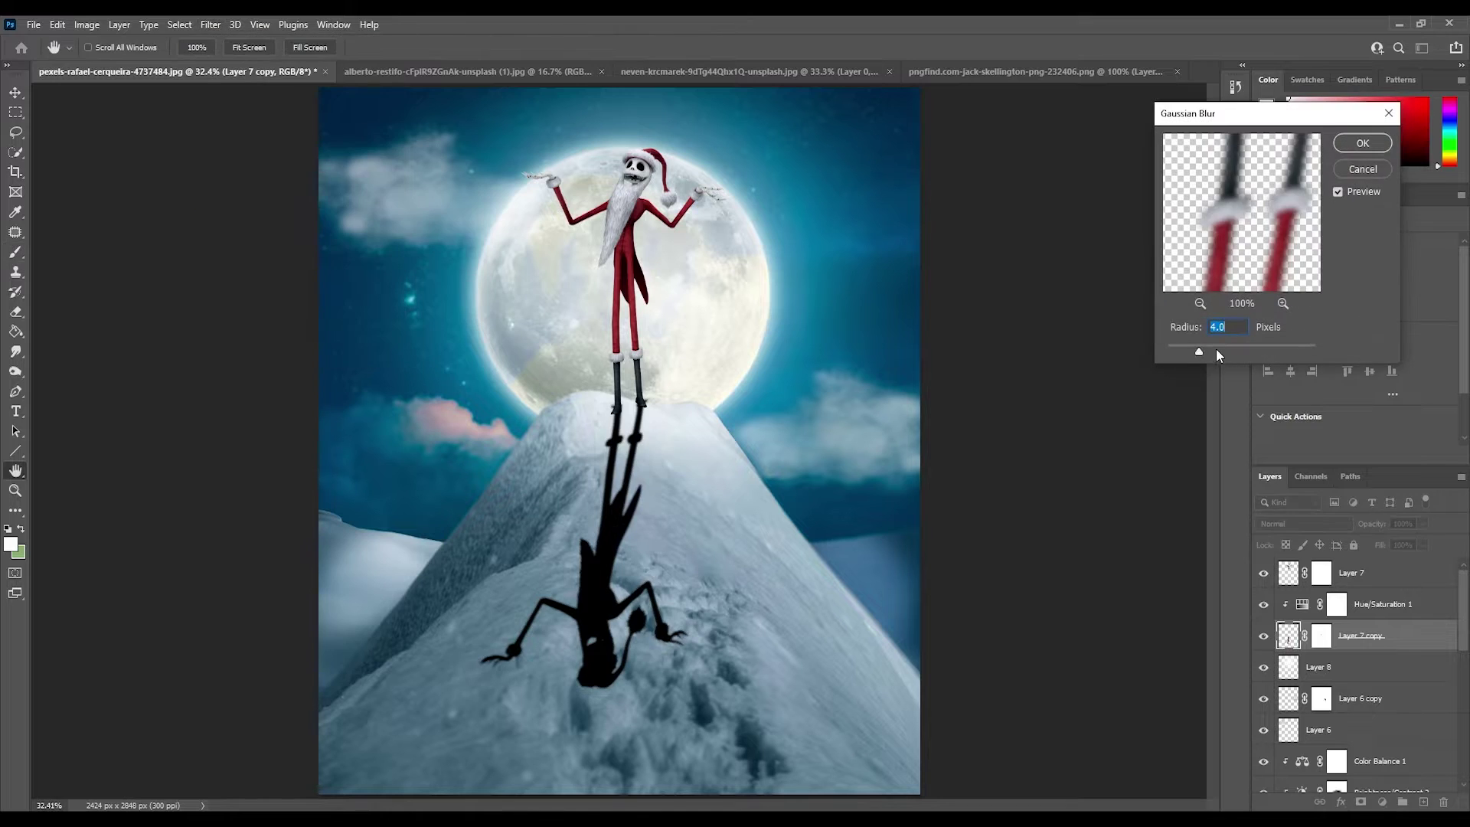
click(1358, 141)
click(16, 490)
Step: Mask out the lower part of the shadow copy and fade it to 64% opacity
click(620, 411)
key(b)
click(1321, 636)
scroll(541, 459, down, 3)
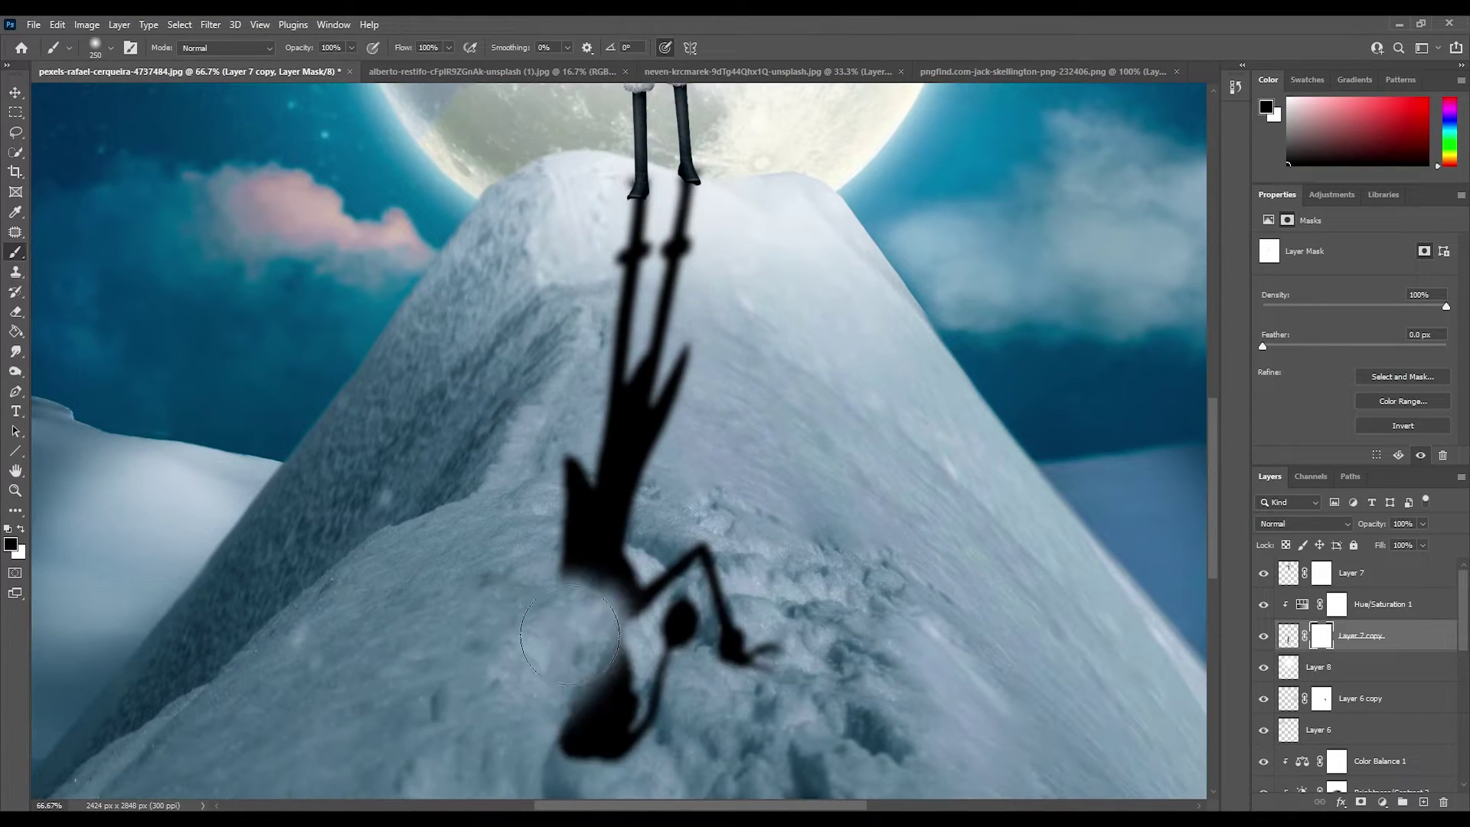
mouse_move(650, 650)
mouse_down()
mouse_move(702, 385)
mouse_move(666, 321)
mouse_up()
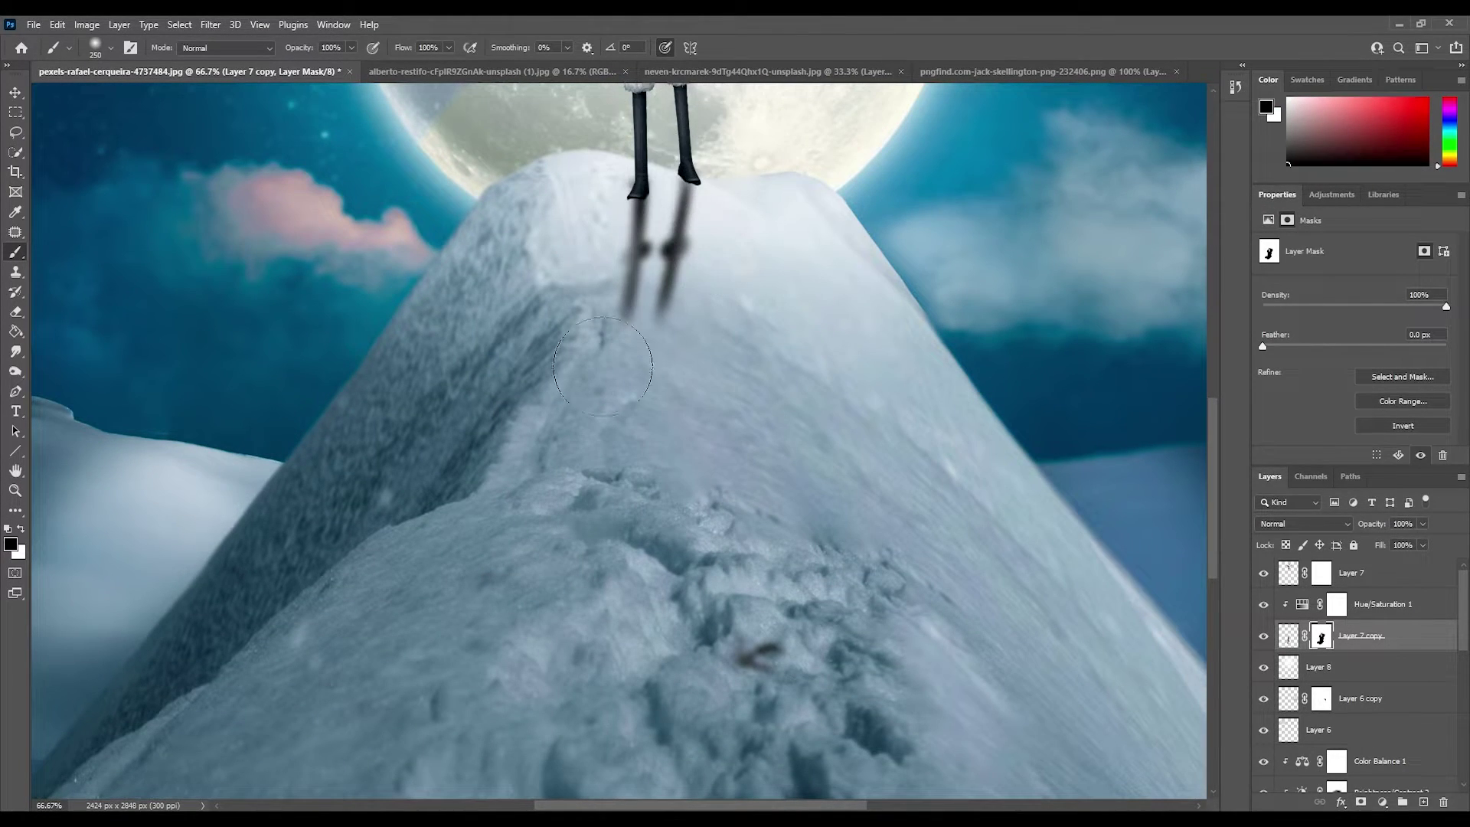
click(1422, 524)
drag(1426, 542, 1380, 549)
Step: Rotate and shift the shadow copy, then raise its opacity to 99%
click(1289, 636)
key(ctrl+t)
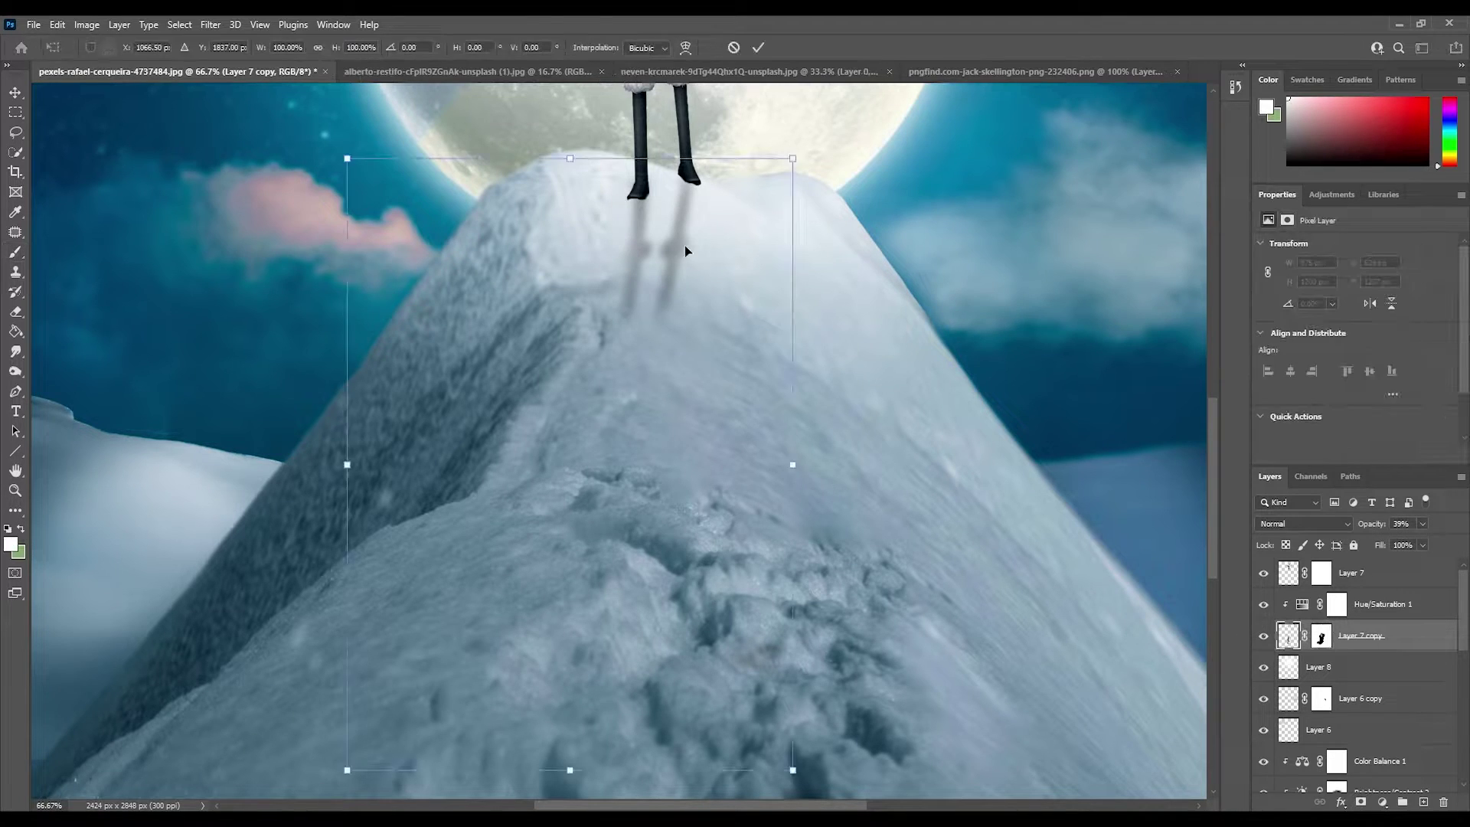
drag(706, 362, 716, 362)
key(Return)
click(1423, 523)
drag(1380, 542, 1457, 542)
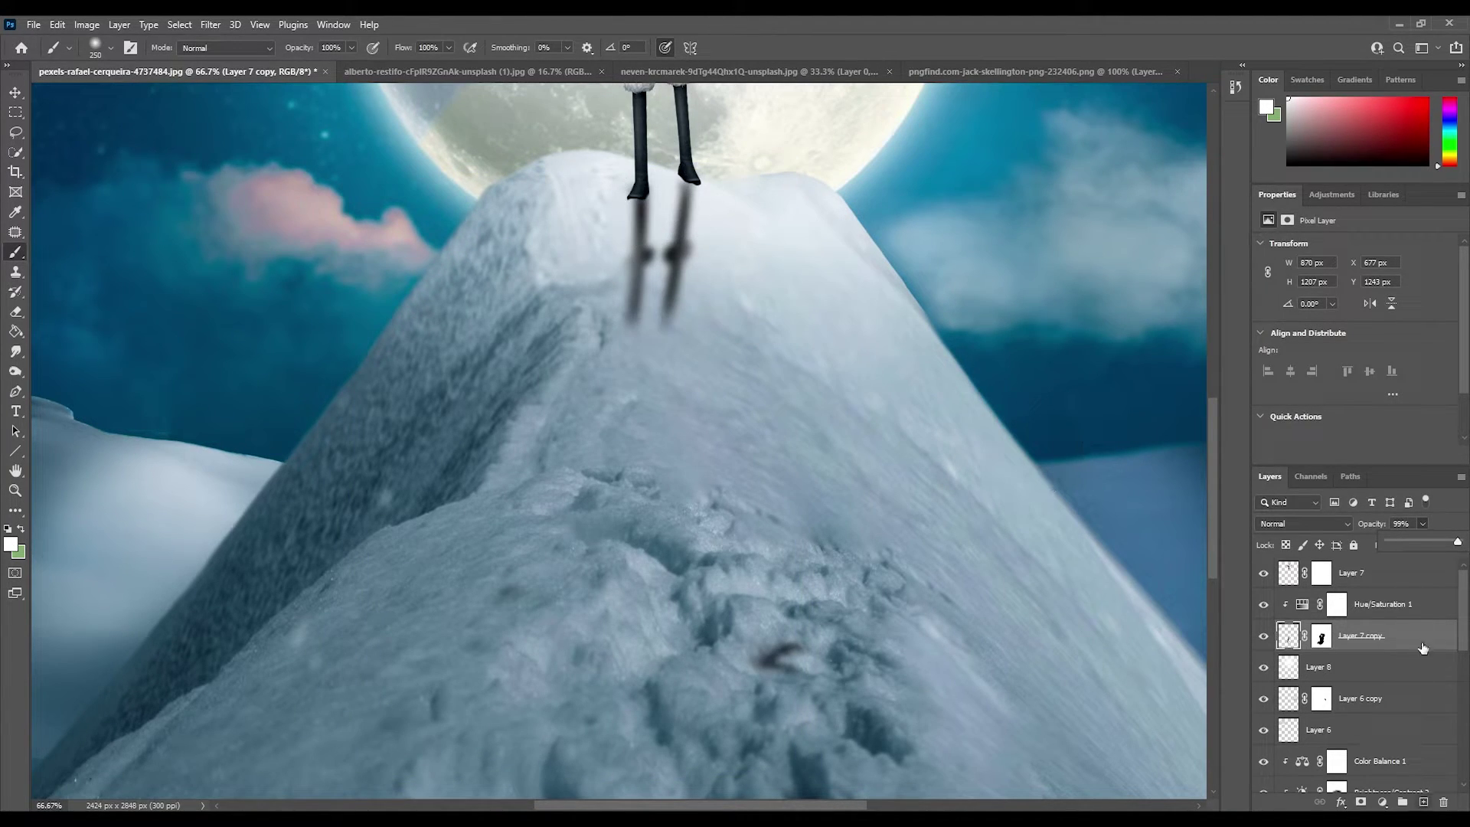
Step: Add a new layer and discard the flipped shadow layers
key(ctrl+shift+alt+n)
key(d)
drag(656, 245, 662, 195)
click(1334, 524)
click(1423, 524)
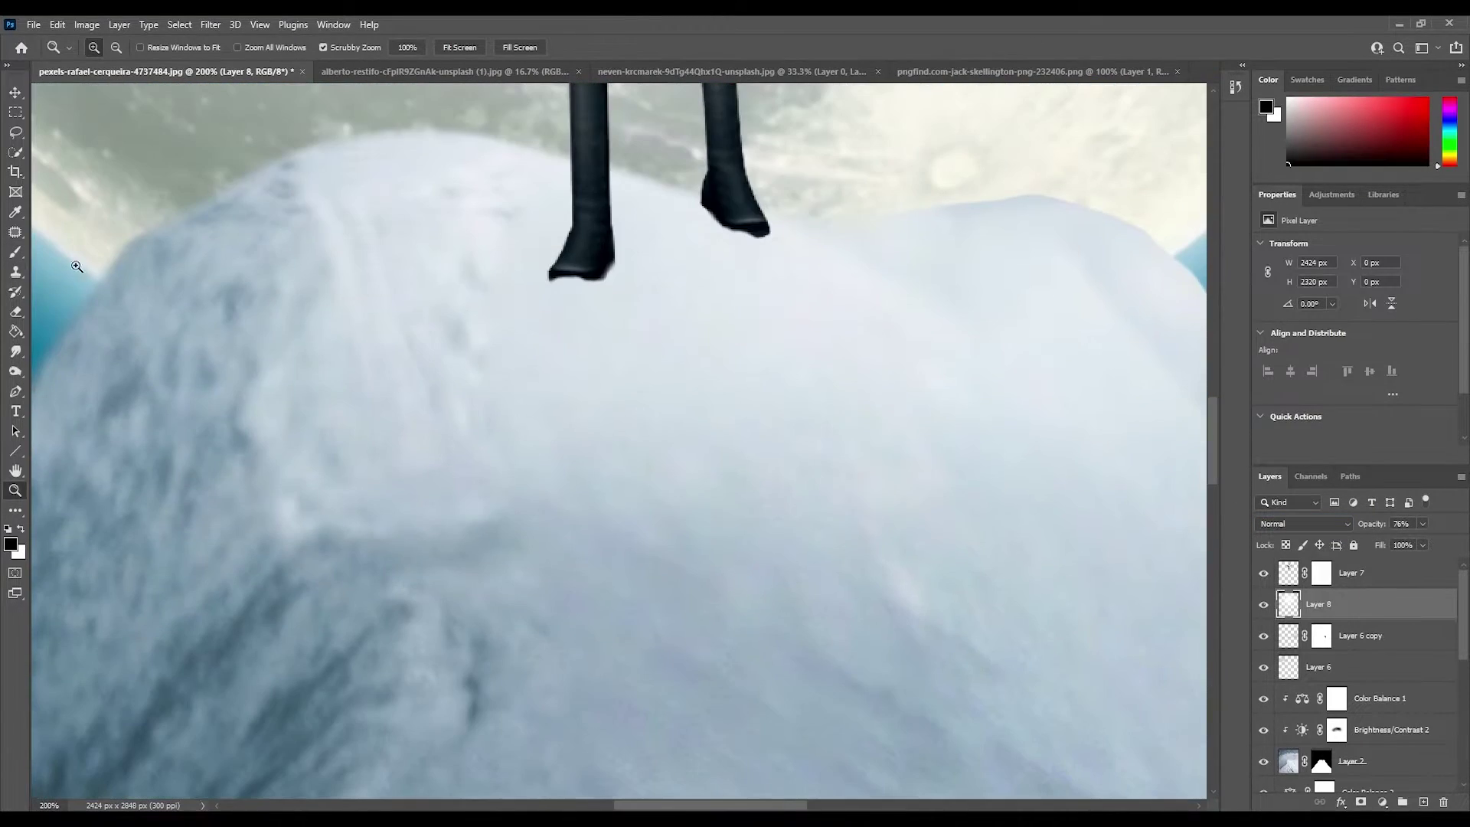
Step: Paint a long soft black shadow from Jack's feet down-left at 49% opacity
key(b)
drag(704, 230, 452, 692)
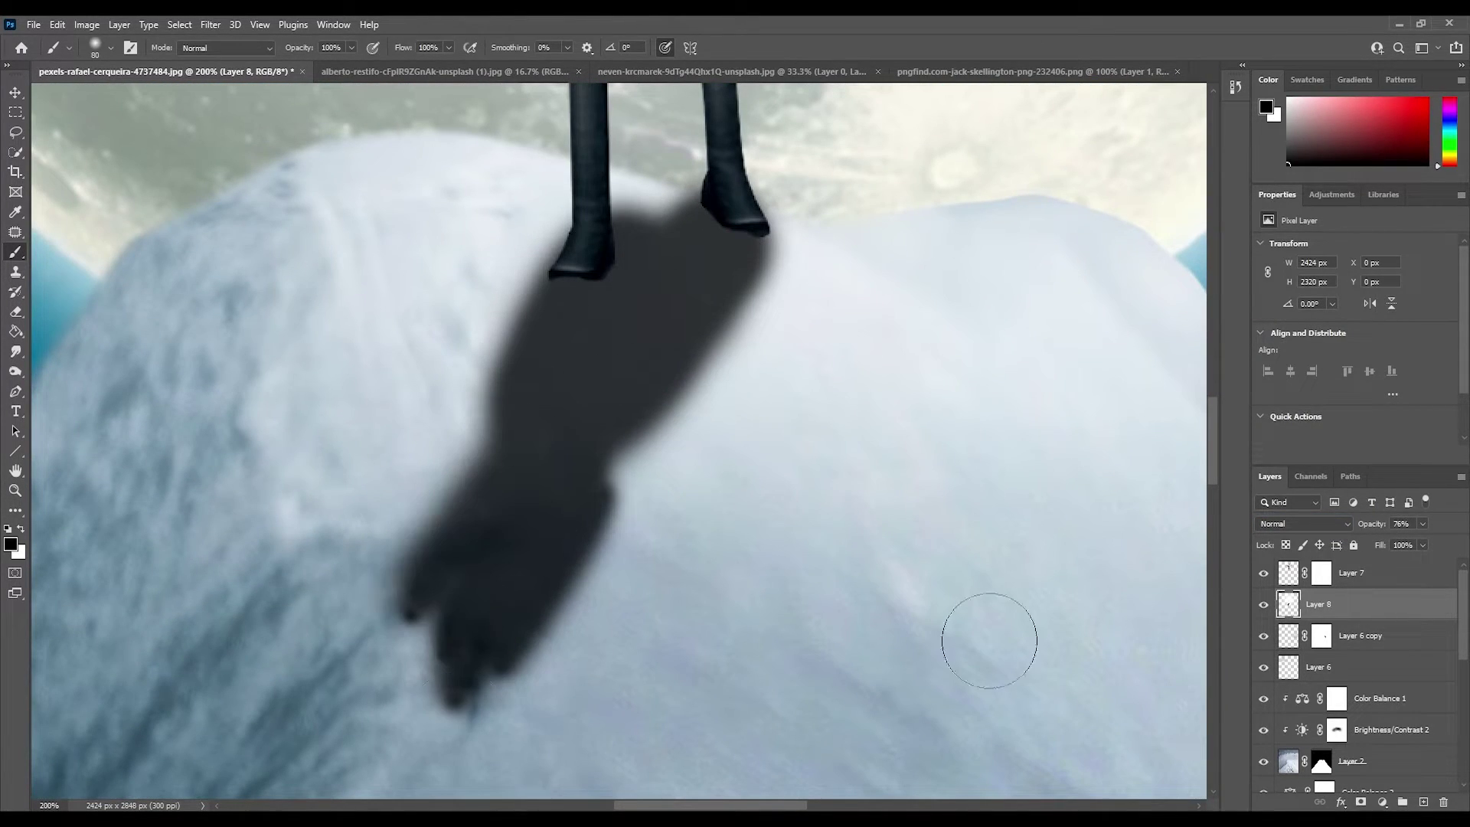
click(1423, 524)
drag(1424, 541, 1391, 541)
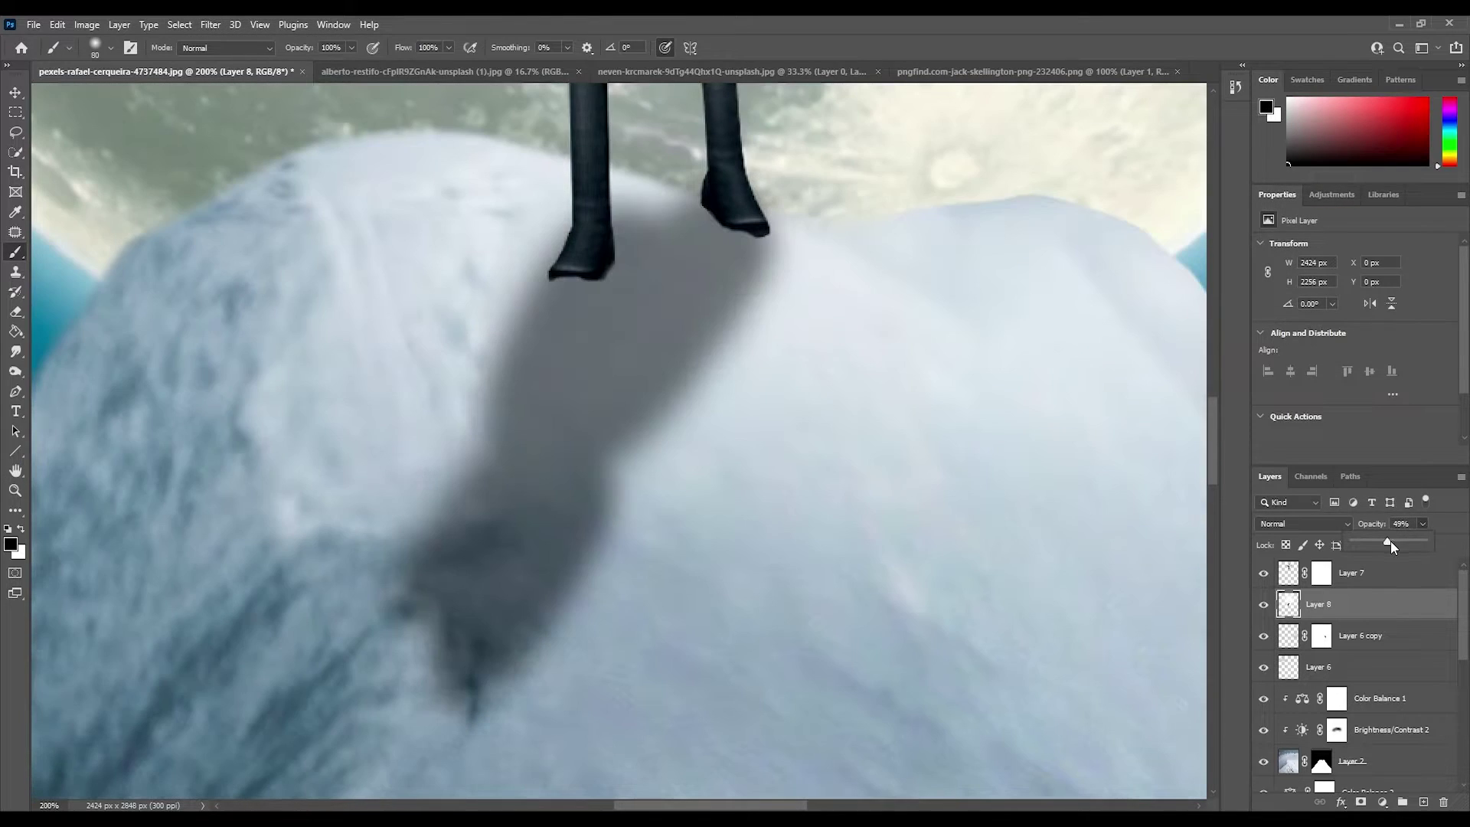
Step: Add a new empty layer above the shadow and shrink the brush for boot detail
key(ctrl+shift+alt+n)
scroll(571, 256, up, 3)
key(bracketleft)
key(bracketleft)
key(bracketleft)
key(bracketleft)
key(bracketleft)
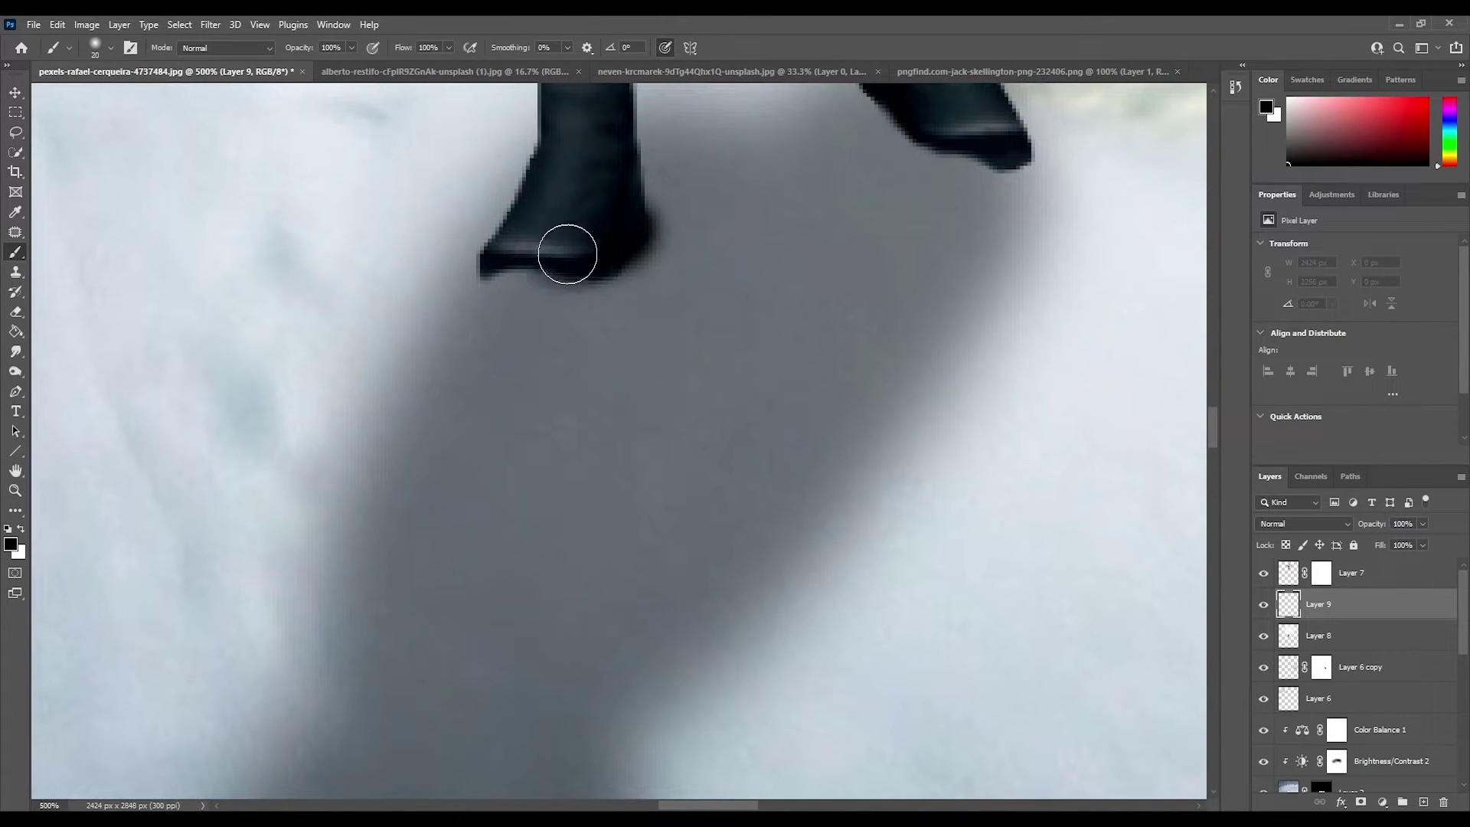
scroll(567, 254, up, 2)
key(ctrl+0)
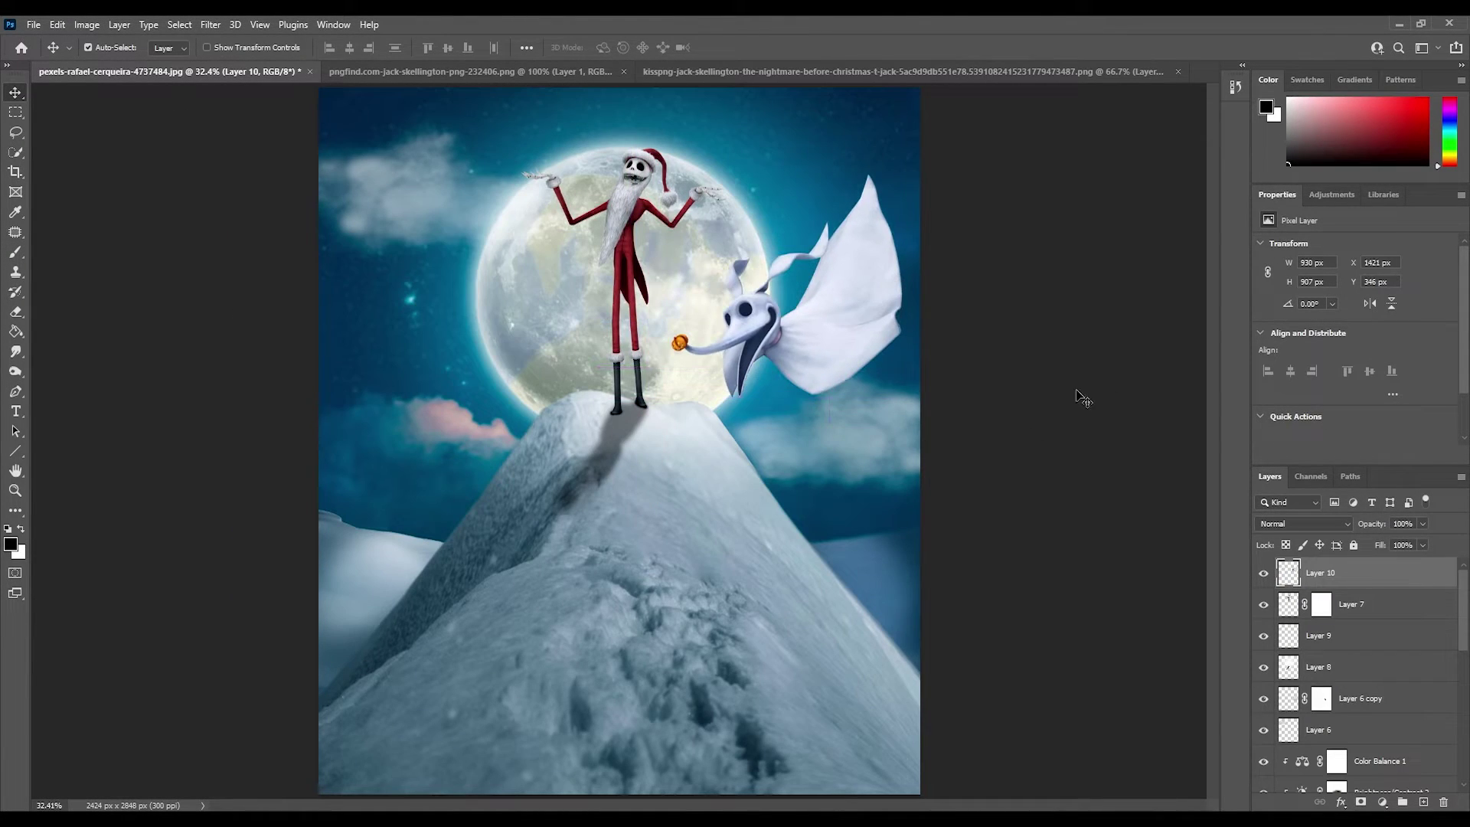
Step: Scale Zero to about two-thirds size, keep Normal blending, and fade it to 53% opacity
key(ctrl+t)
drag(903, 397, 803, 311)
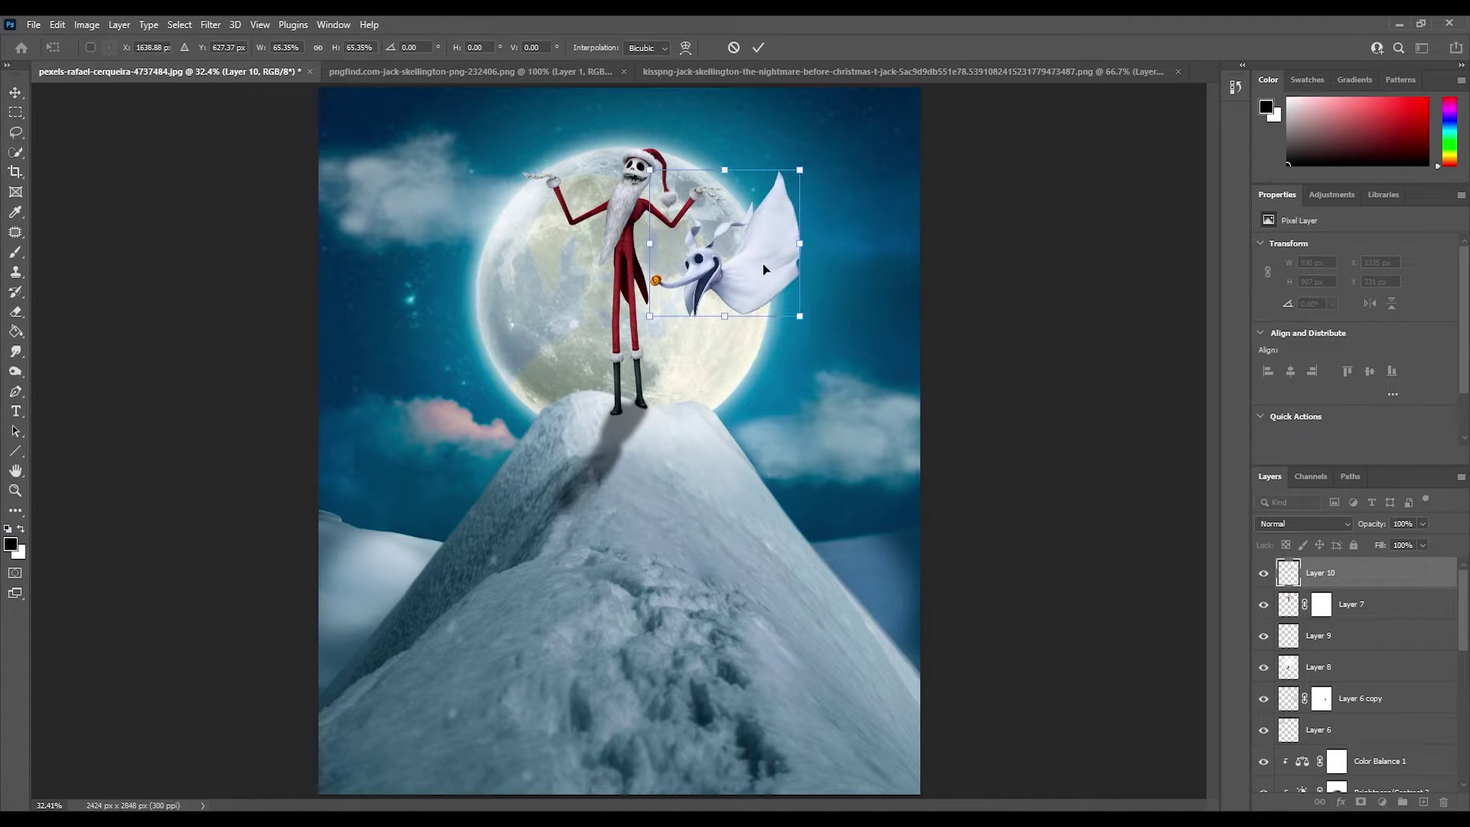
drag(762, 264, 824, 294)
key(Return)
click(1302, 524)
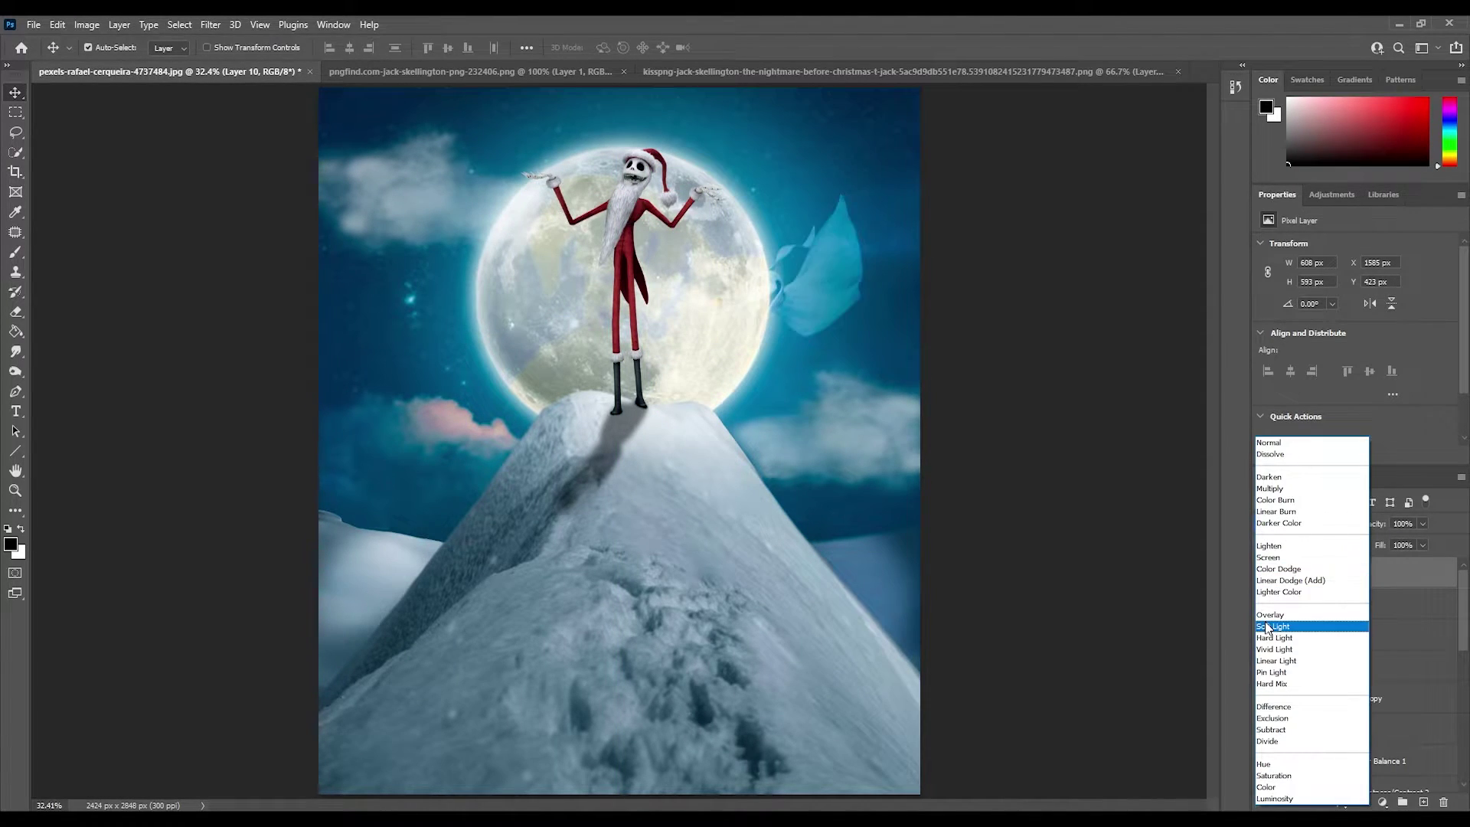
click(1268, 443)
mouse_move(811, 291)
mouse_down()
mouse_move(797, 359)
mouse_move(830, 405)
mouse_move(429, 277)
mouse_up()
key(5)
key(3)
Step: Tilt Zero to the right of the moon and mask out its eye sockets
key(ctrl+t)
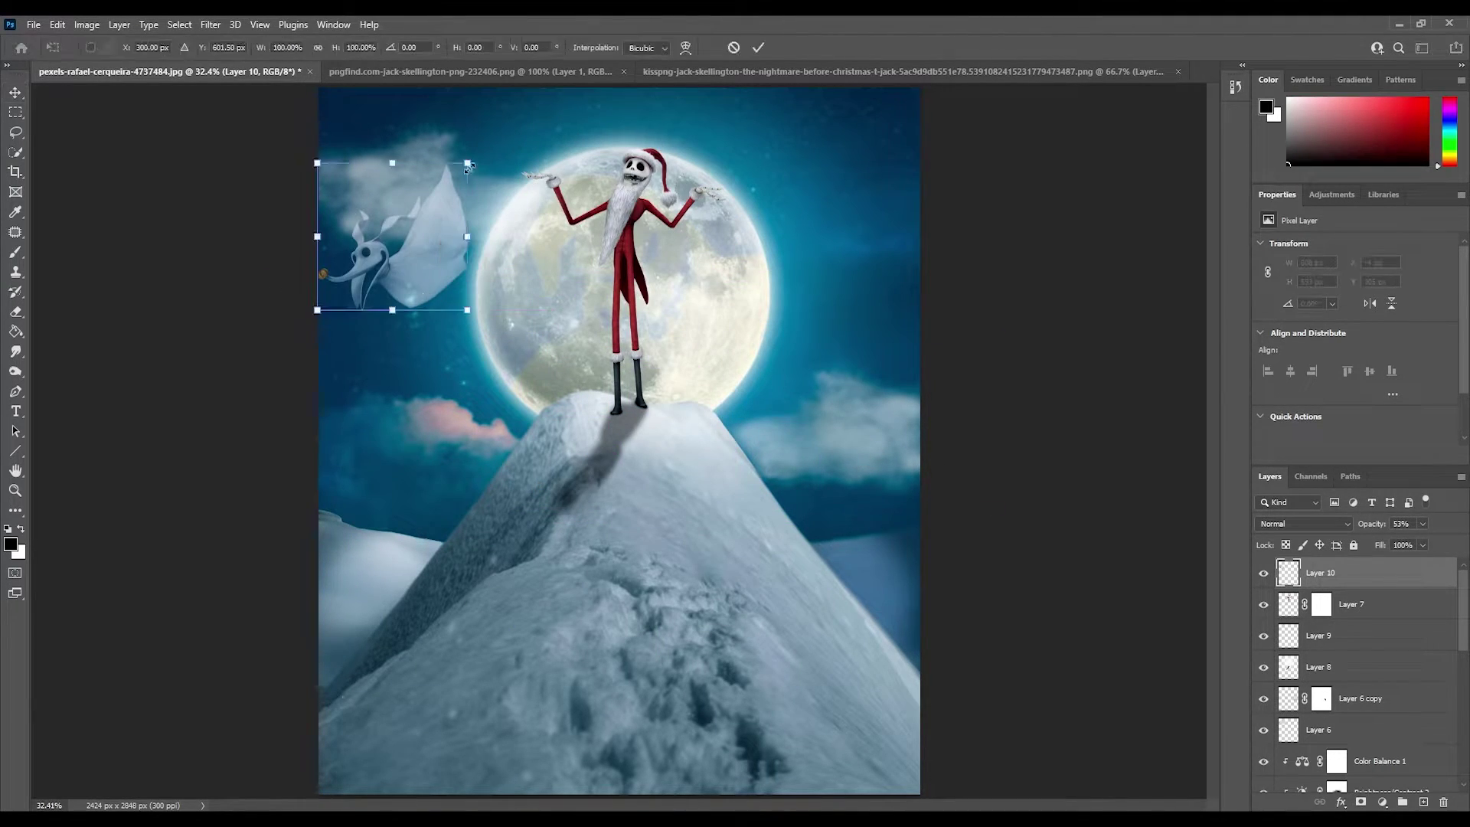
mouse_move(469, 348)
mouse_down()
mouse_move(429, 337)
mouse_move(857, 306)
mouse_up()
click(758, 47)
click(15, 490)
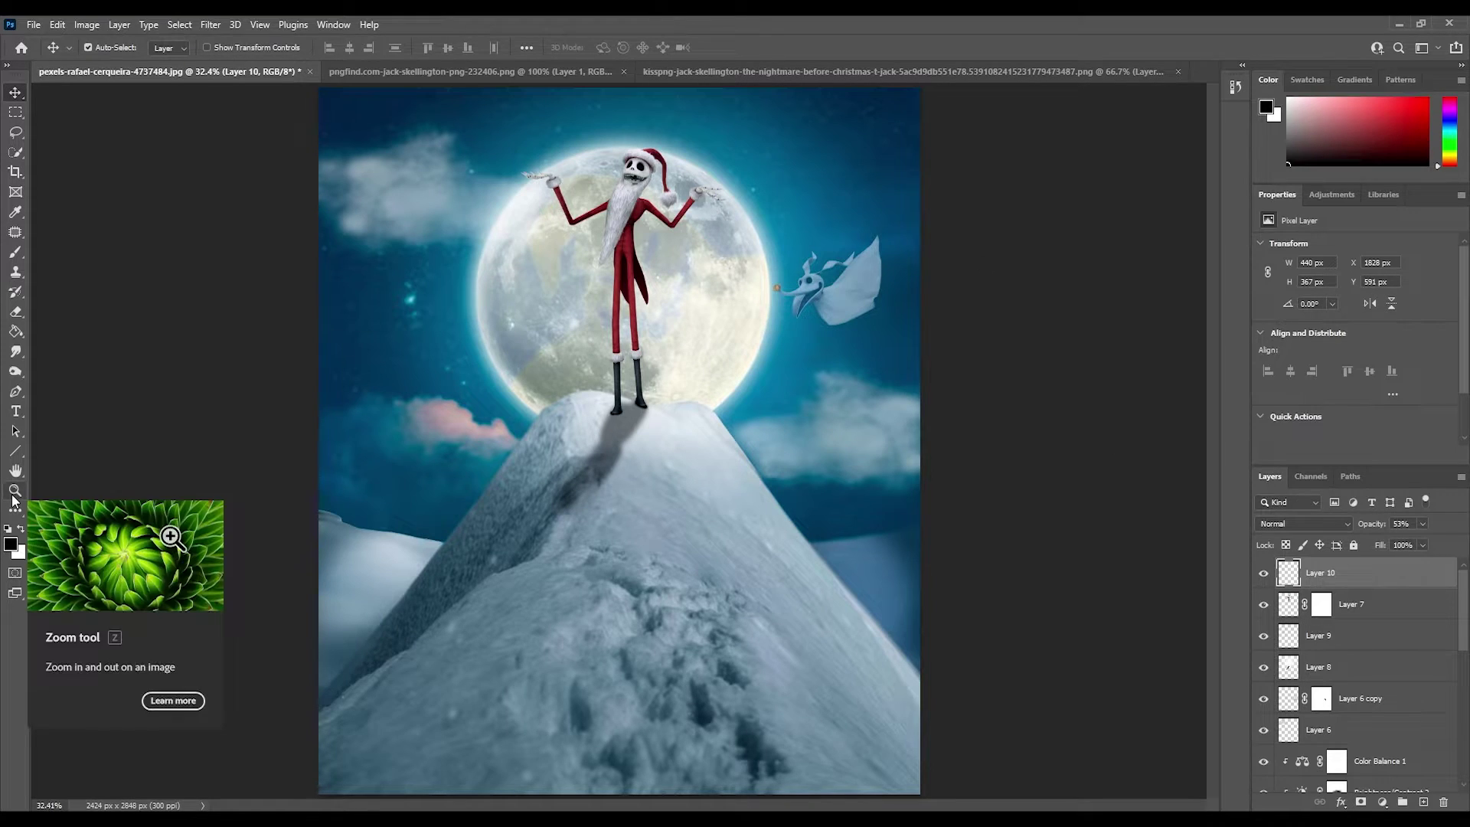
drag(766, 287, 804, 288)
key(b)
click(1360, 802)
drag(827, 214, 865, 245)
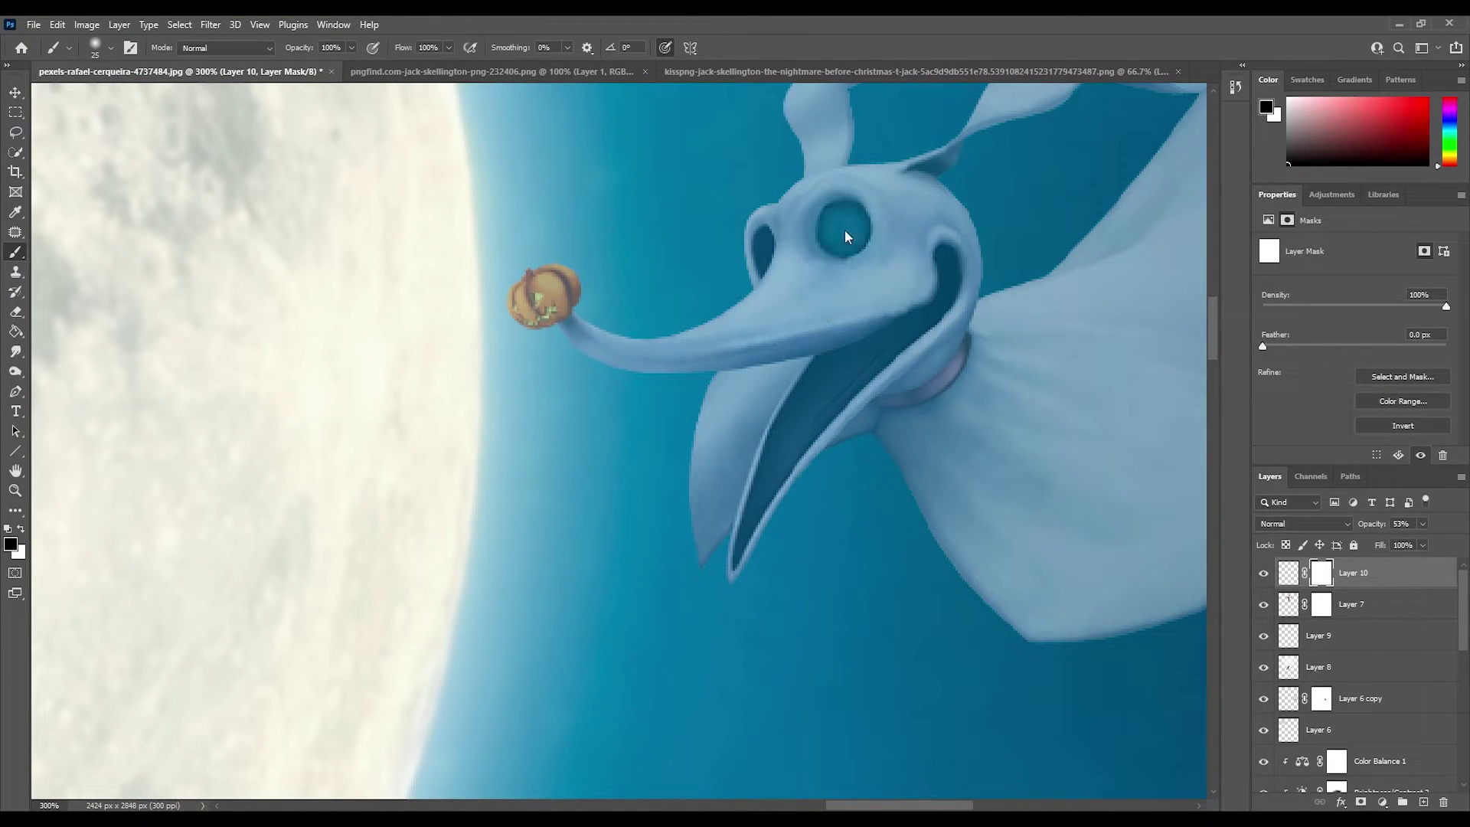
drag(754, 237, 766, 270)
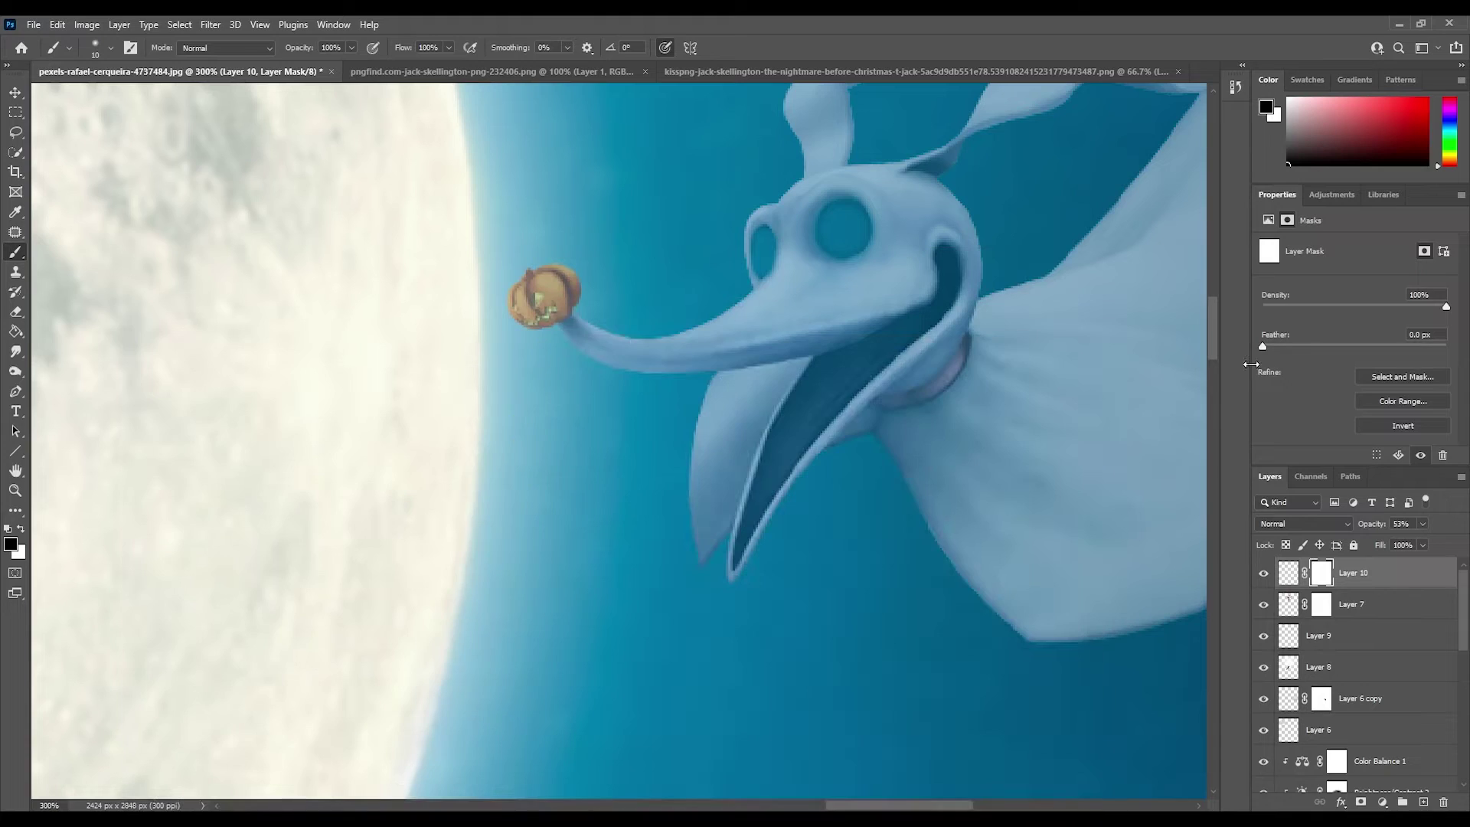
Step: Lower Zero's opacity to 38% and fit the whole image on screen
click(1422, 523)
drag(1423, 541, 1412, 541)
click(1288, 573)
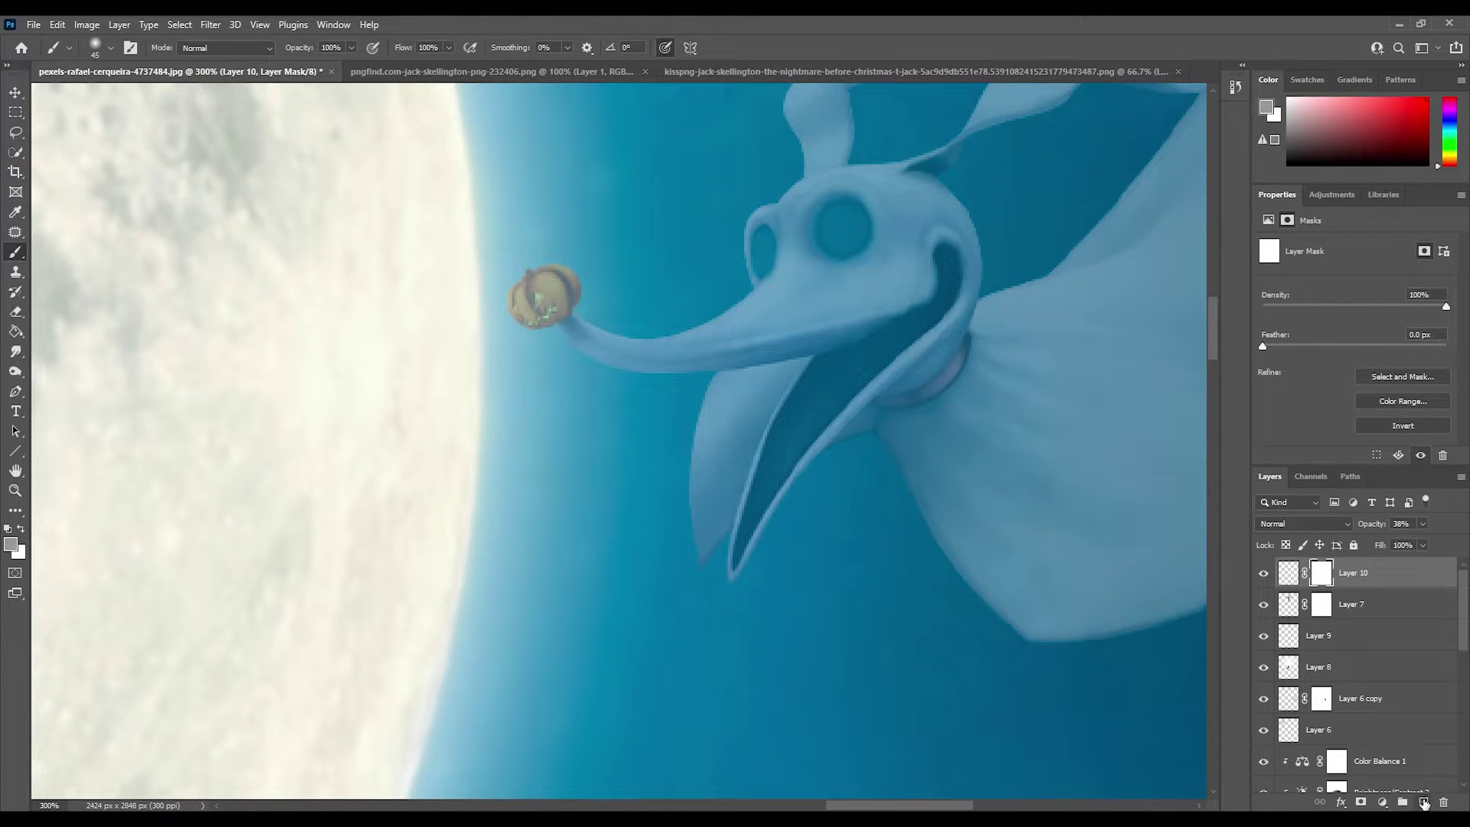
click(1302, 524)
key(ctrl+0)
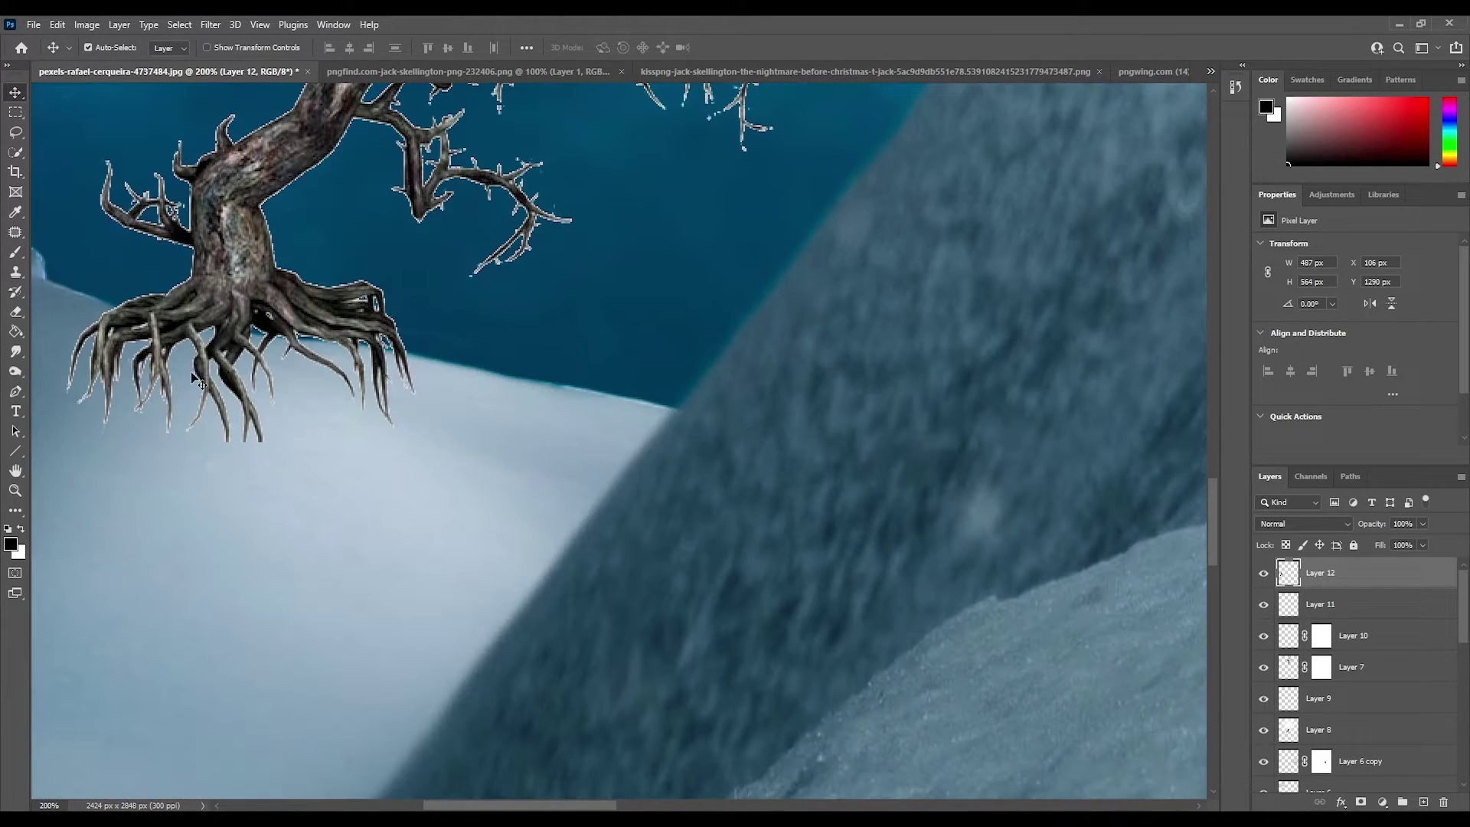
Step: Mask the bare tree, painting out its lower roots and the light fringe along the trunk
key(b)
click(1361, 801)
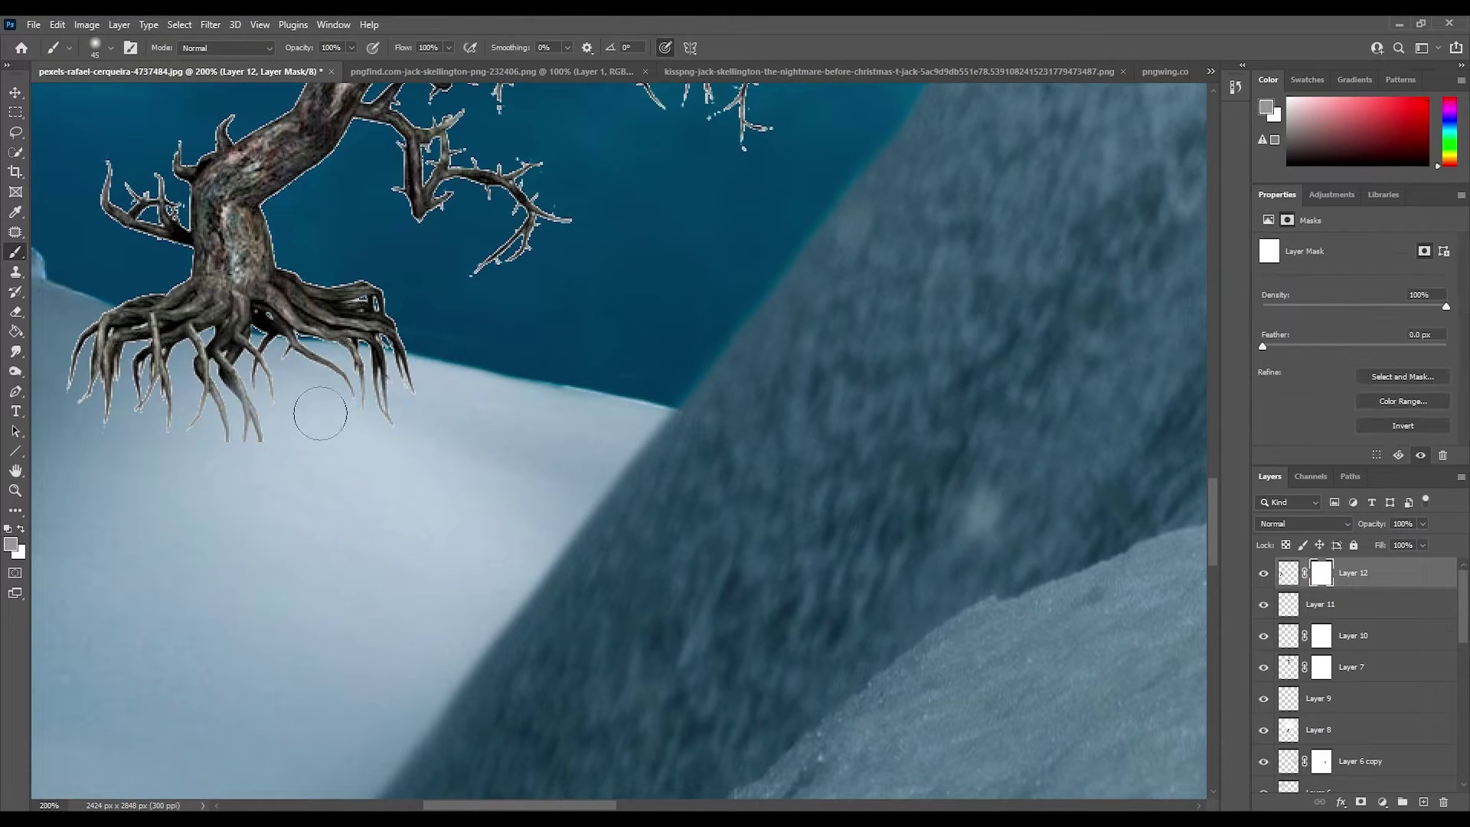
mouse_move(245, 413)
mouse_down()
mouse_move(111, 380)
mouse_move(382, 345)
mouse_up()
key(ctrl+0)
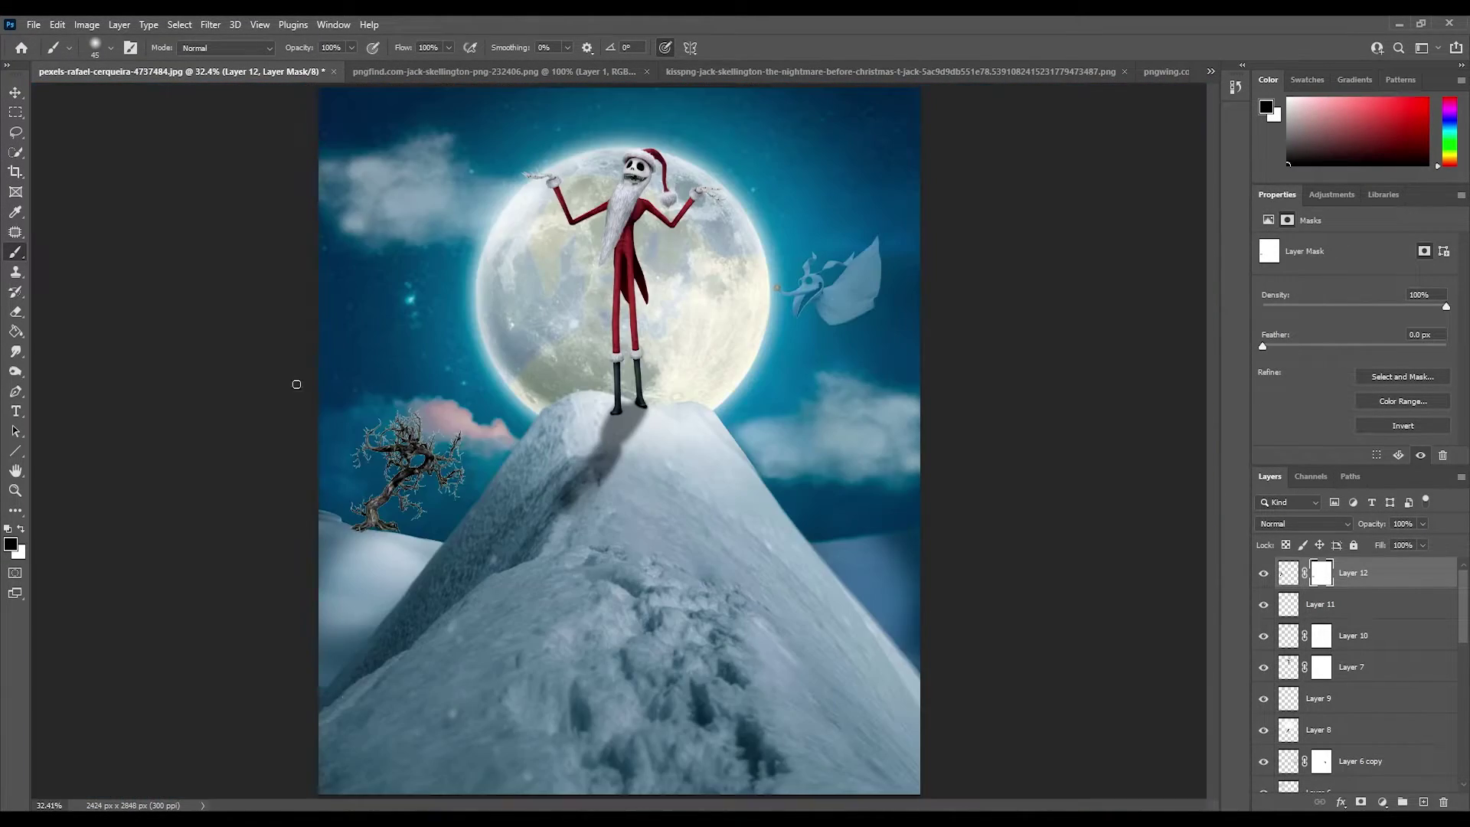
key(z)
click(383, 513)
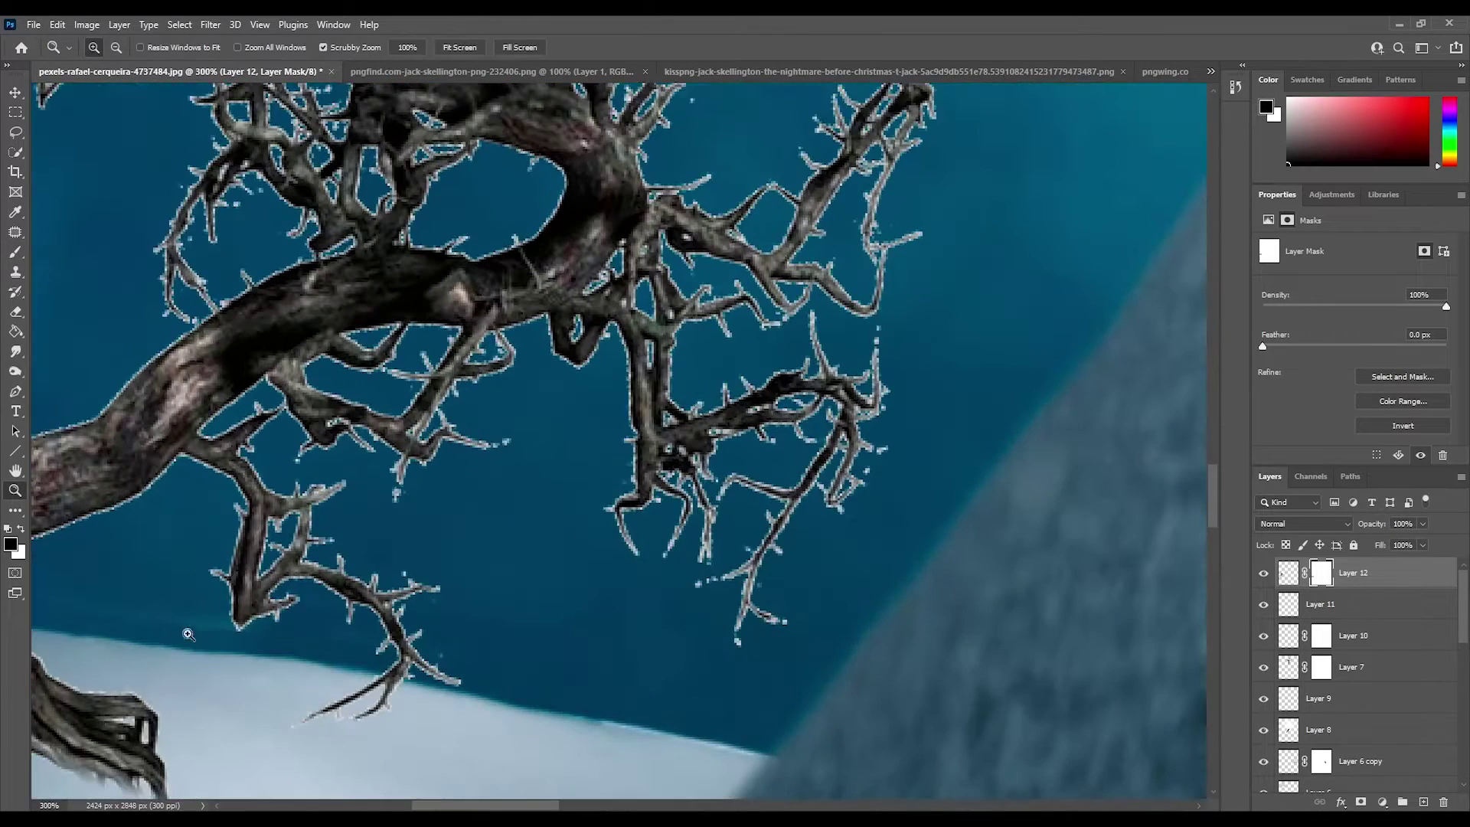
key(b)
drag(398, 674, 548, 743)
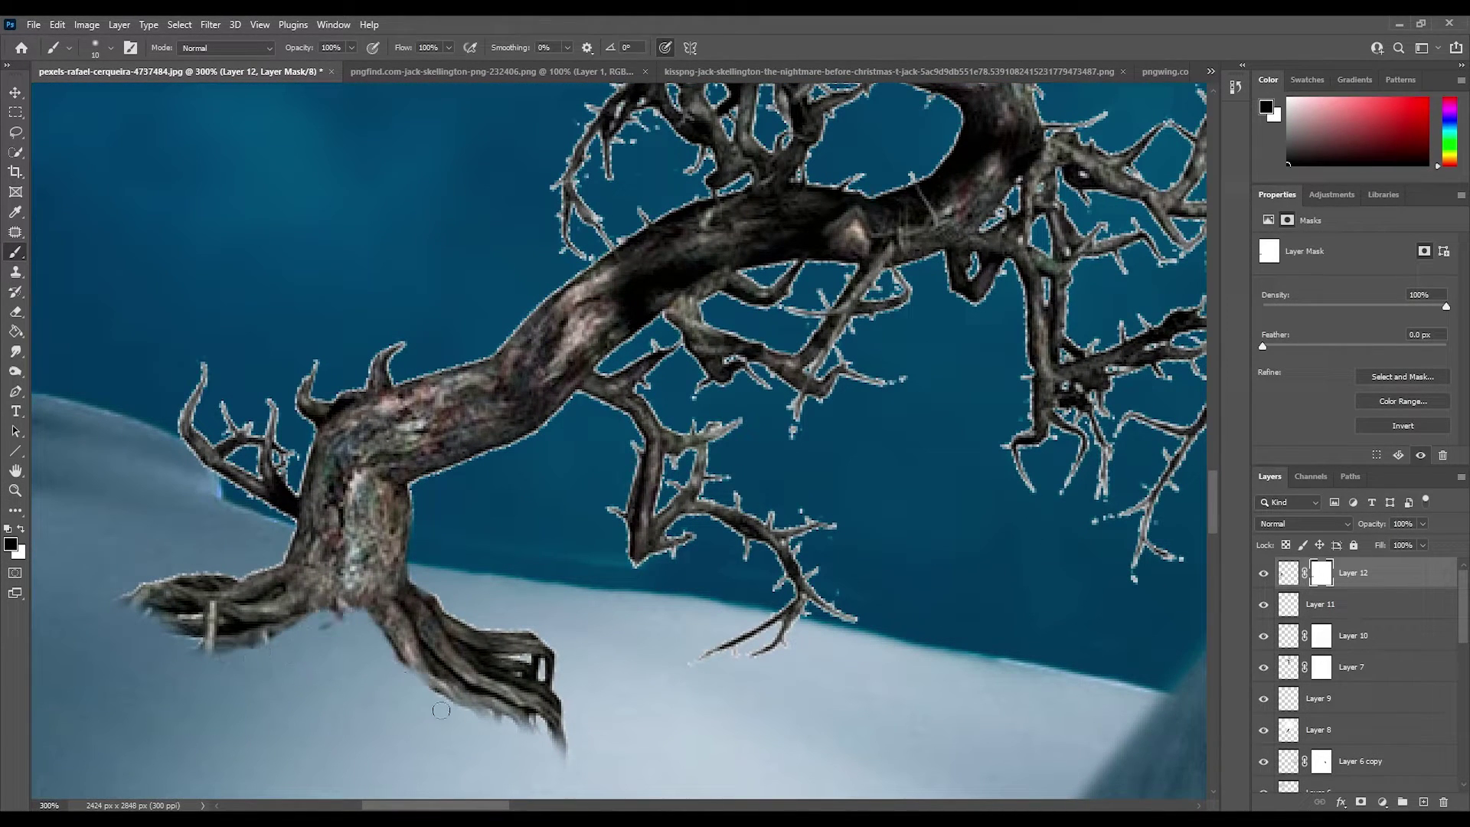
drag(422, 577, 554, 638)
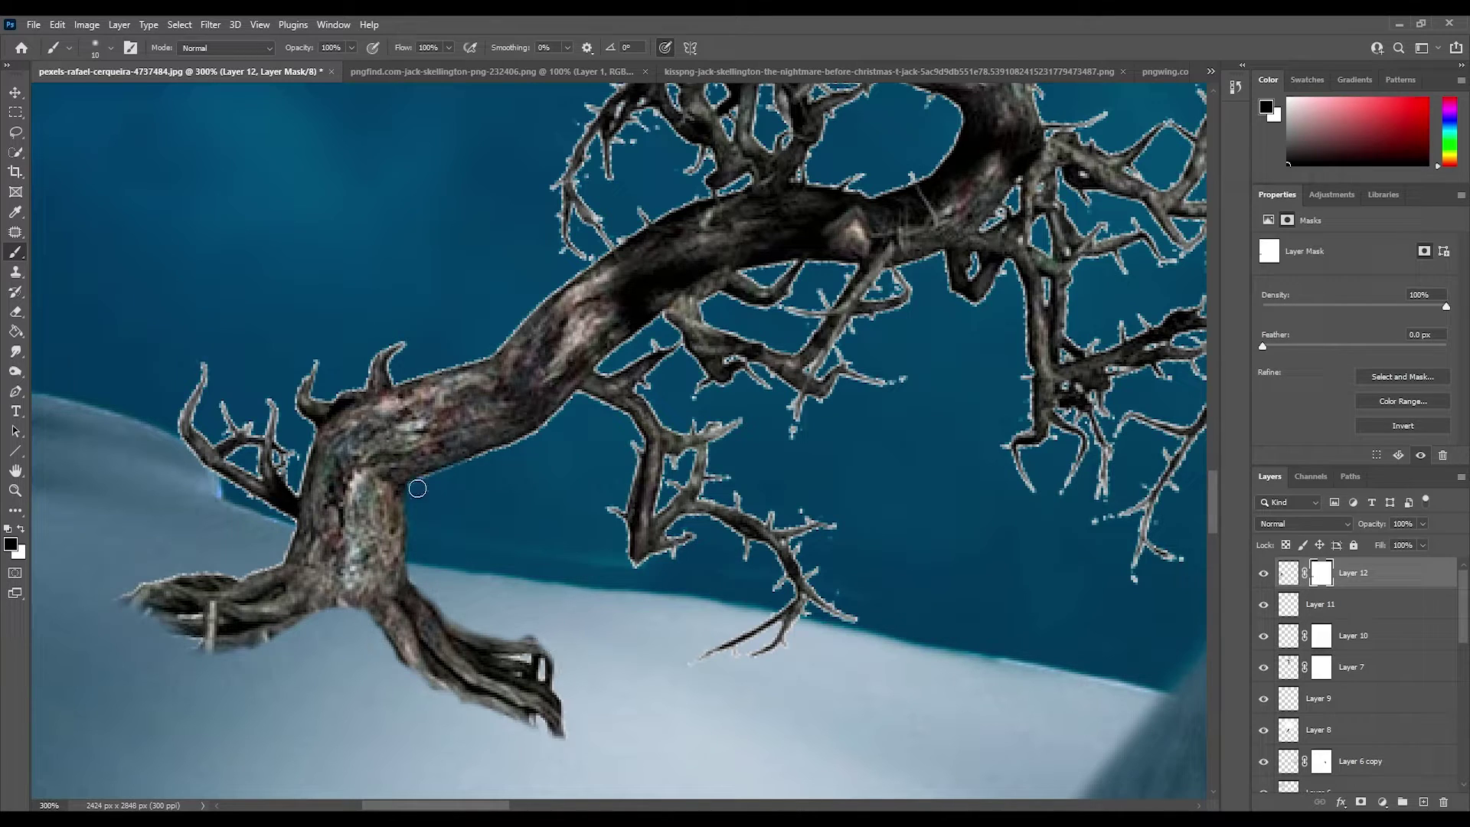
mouse_move(418, 487)
mouse_down()
mouse_move(680, 540)
mouse_move(790, 595)
mouse_up()
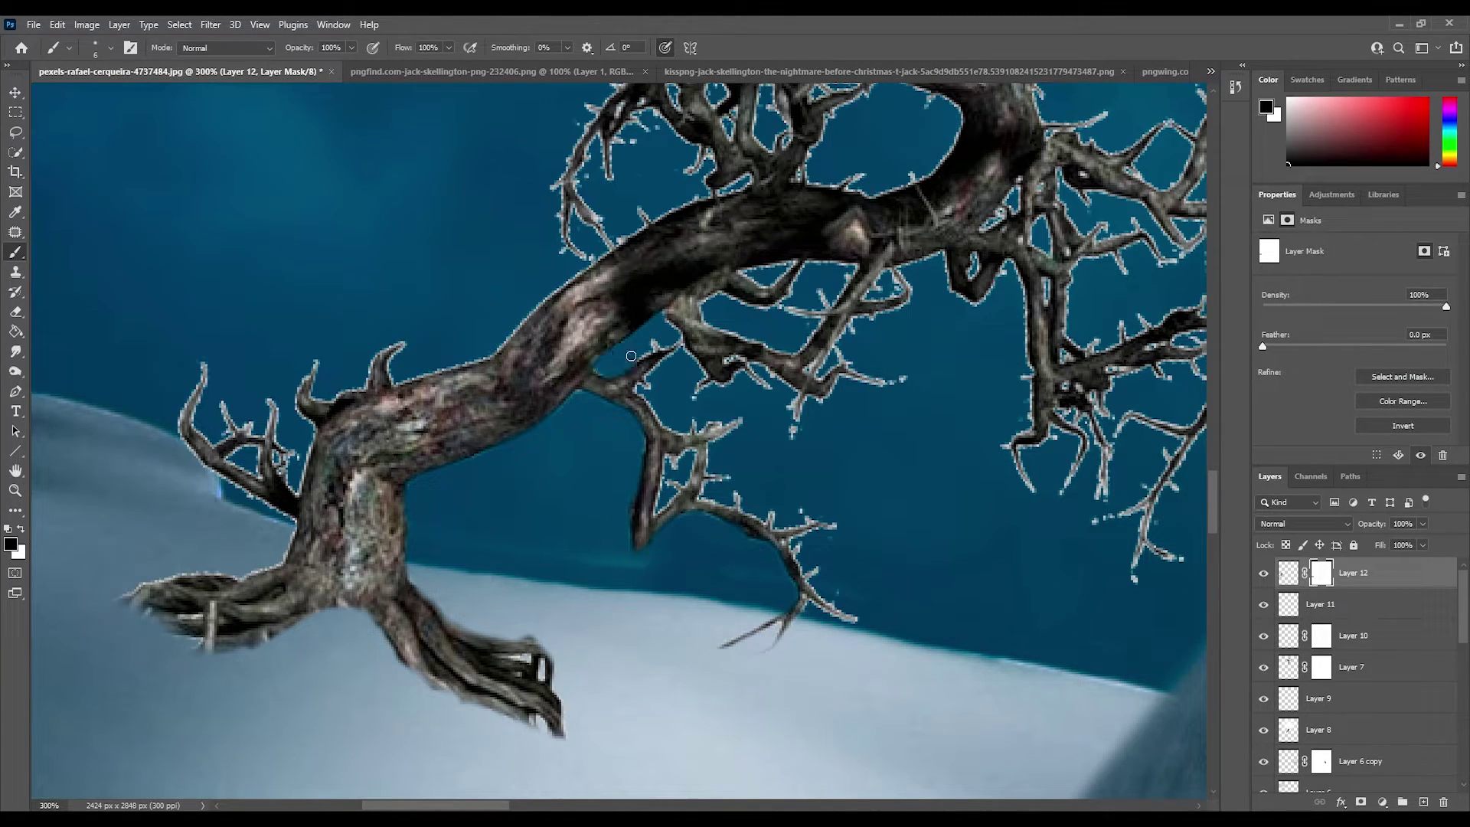
key(ctrl+0)
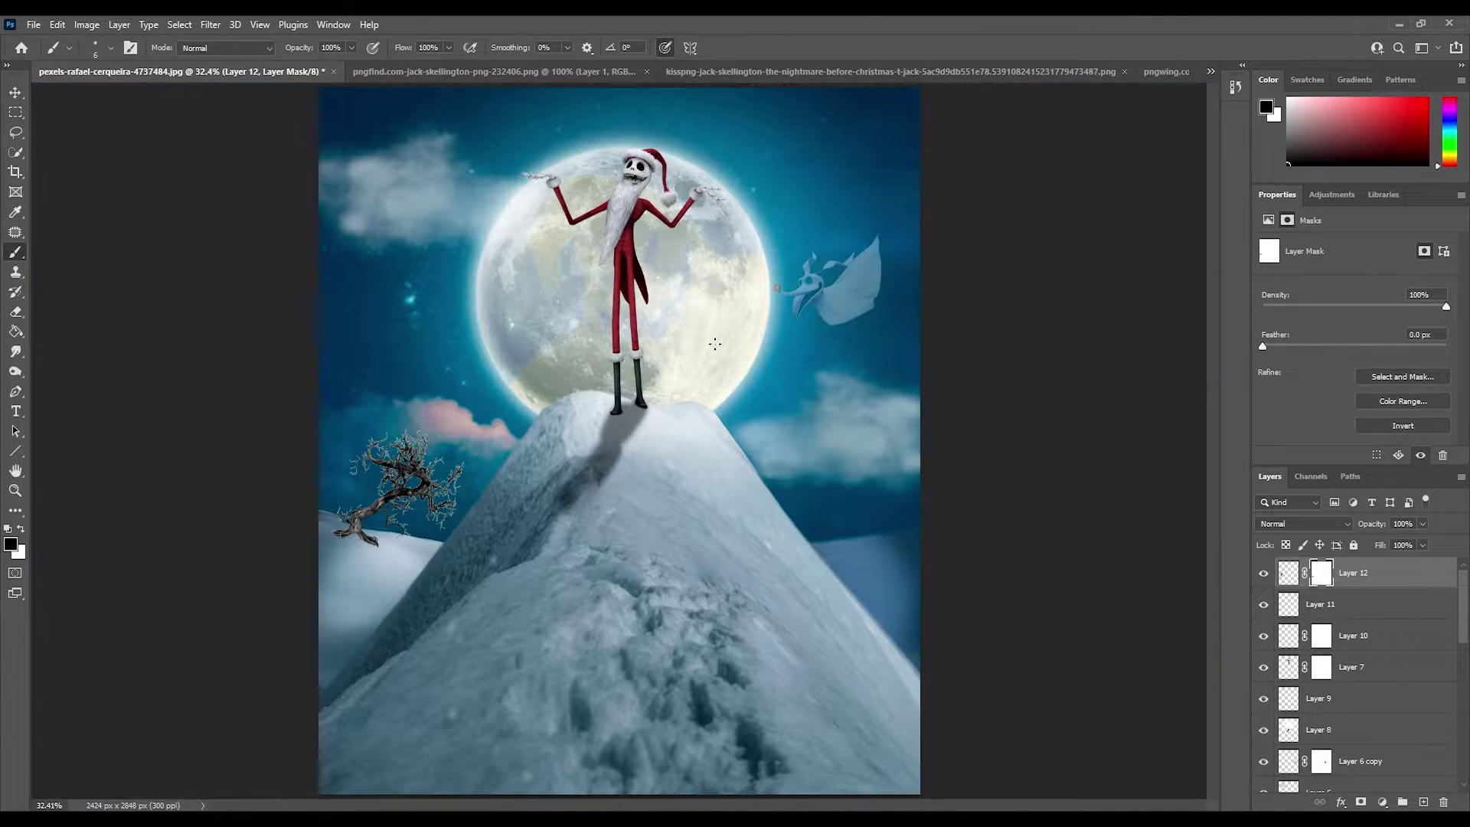
Step: Apply a Gaussian Blur to the bare tree's pixels
click(1289, 572)
click(210, 24)
click(436, 299)
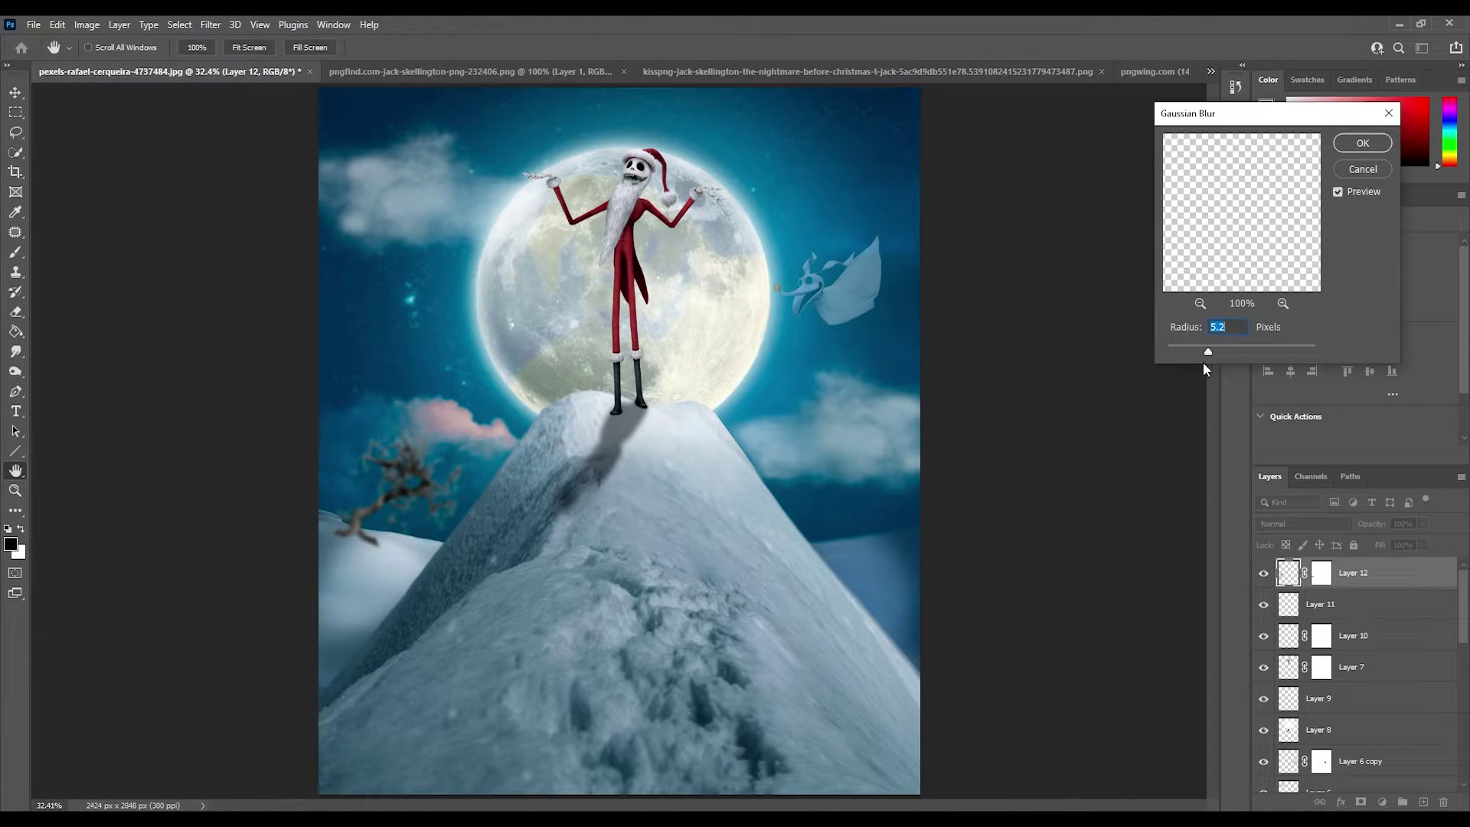
key(Return)
key(b)
key(alt+t)
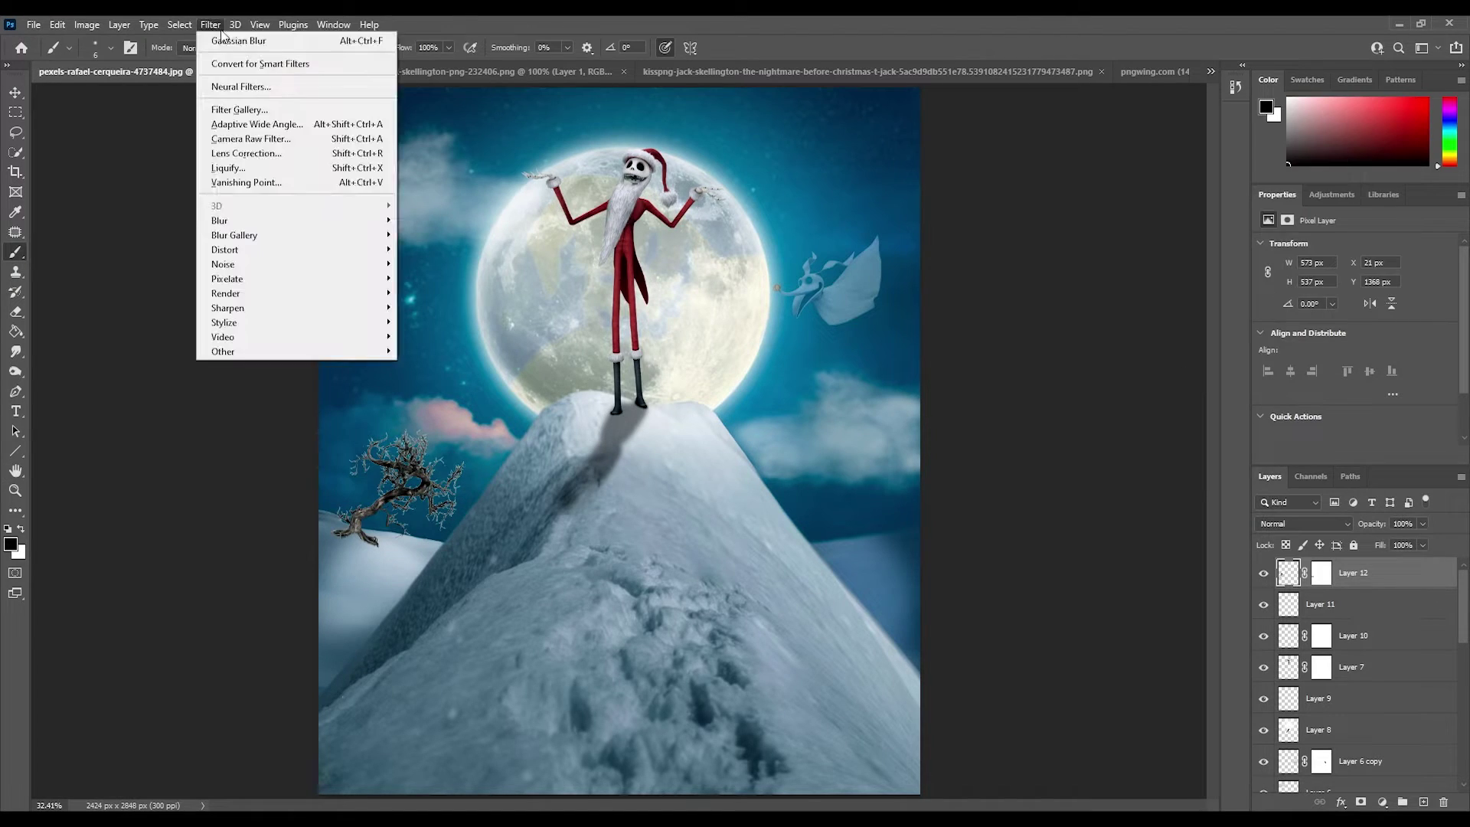
key(Escape)
Step: Duplicate the tree, flip it horizontally, and place the copy beside the right slope
key(ctrl+j)
key(ctrl+t)
right_click(411, 170)
click(456, 471)
drag(367, 490, 850, 497)
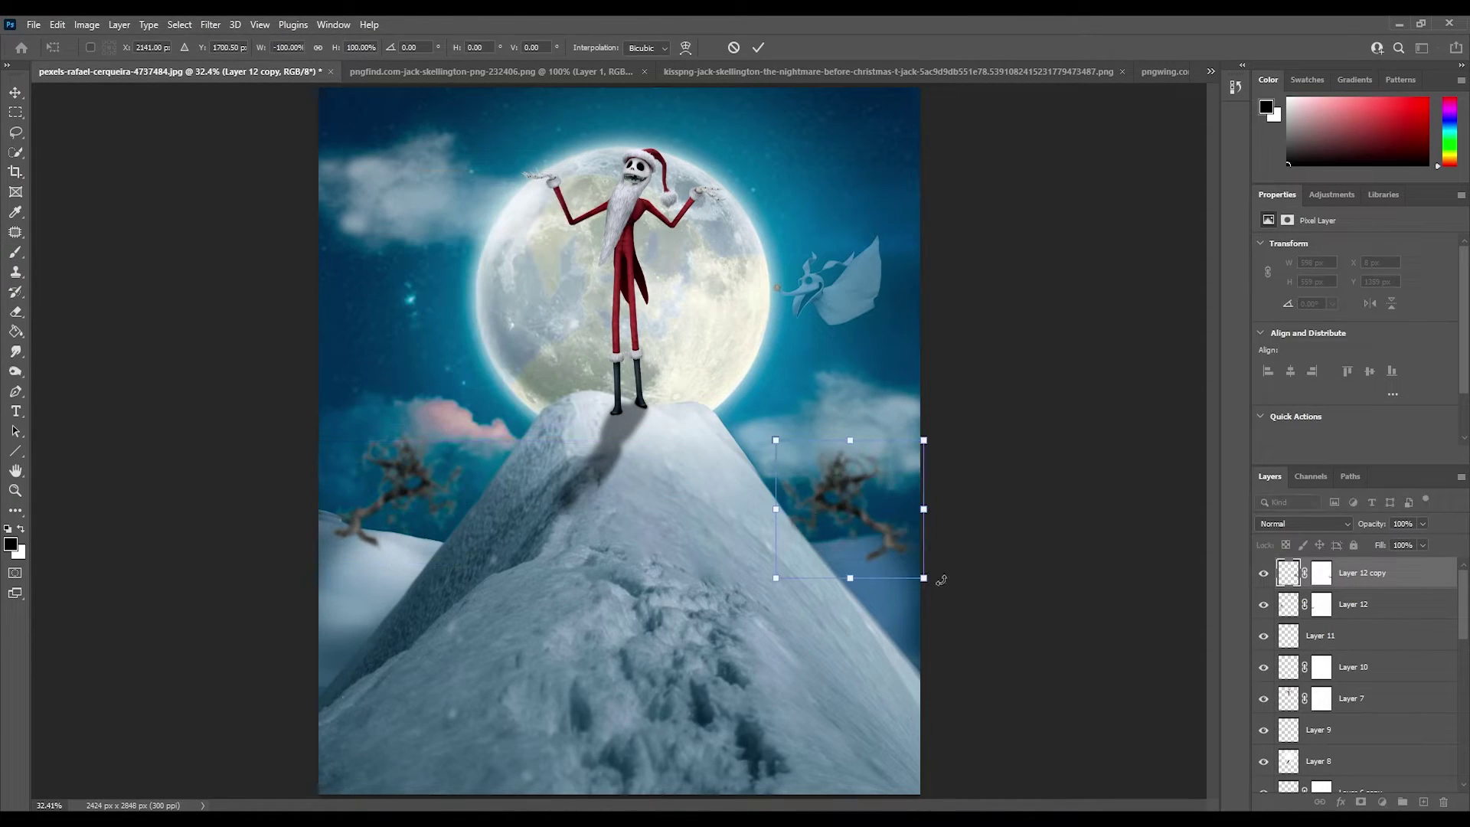
drag(949, 521, 902, 540)
click(758, 47)
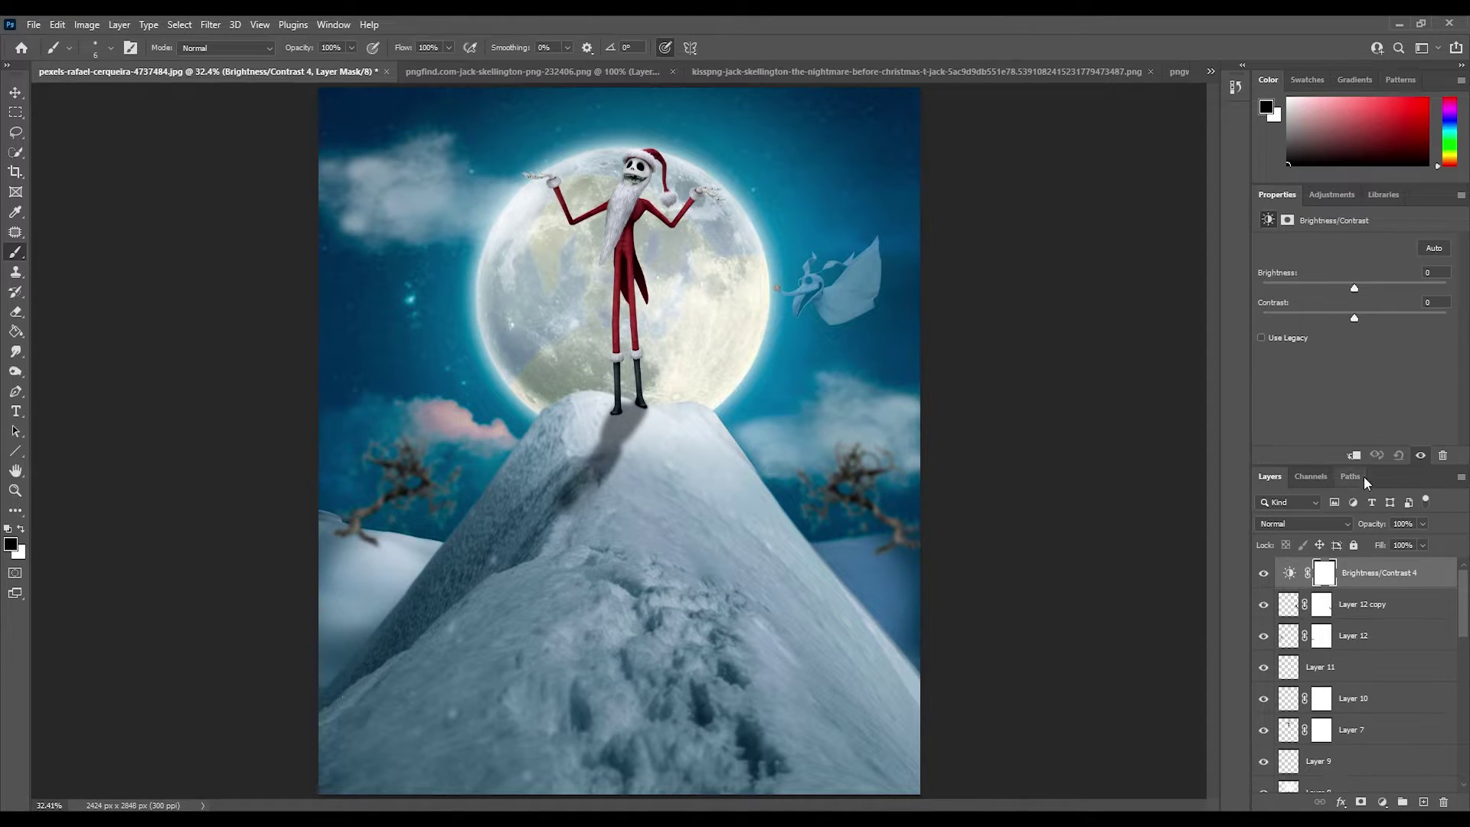
Step: Darken the right tree and add a Color Balance pushing its midtones slightly blue
click(1381, 802)
click(1378, 673)
drag(1334, 330, 1335, 330)
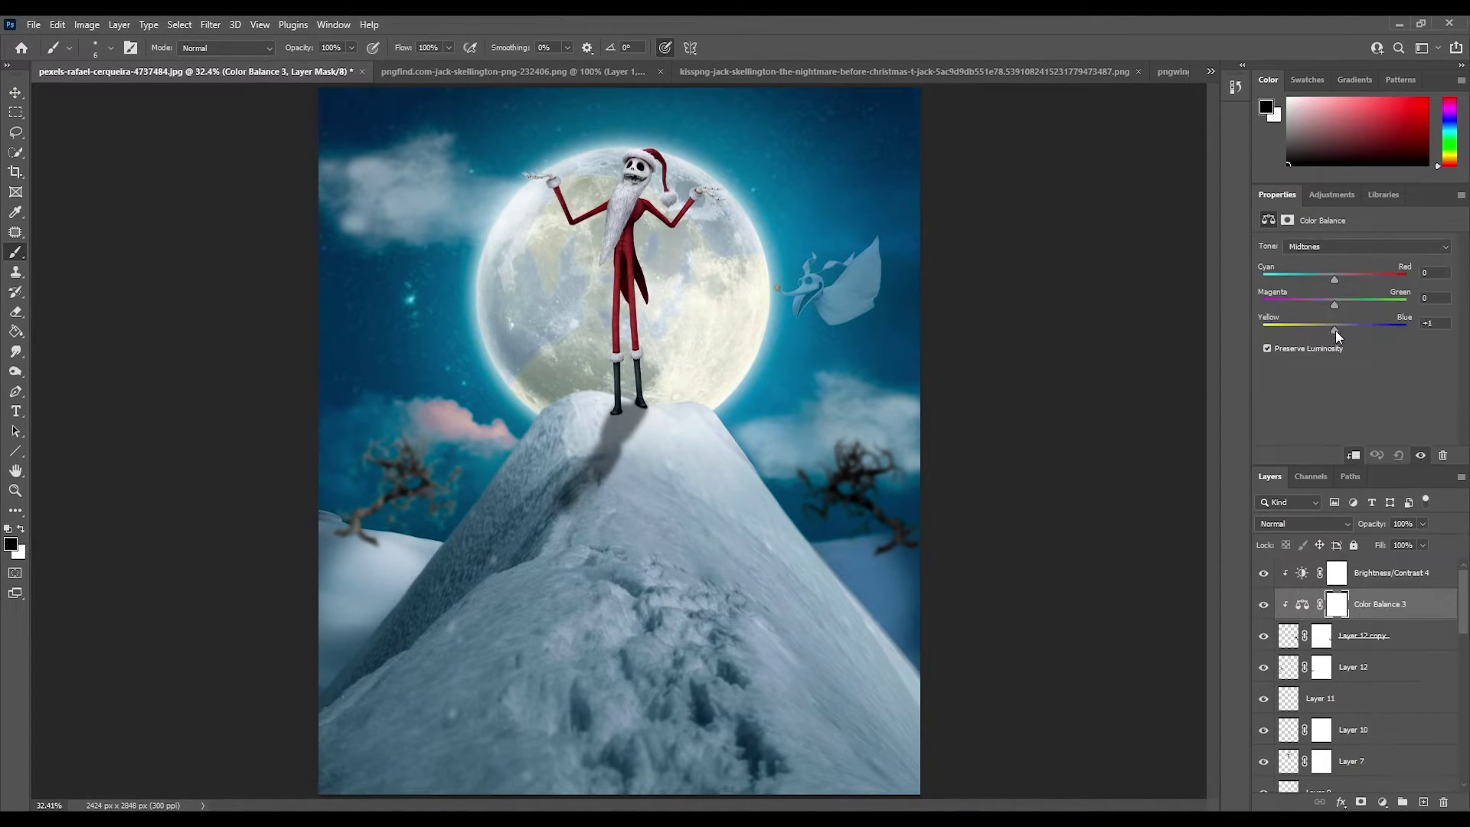
Step: Give the left tree clipped Brightness/Contrast and Color Balance layers shifted toward cyan and blue
click(1362, 667)
click(1293, 229)
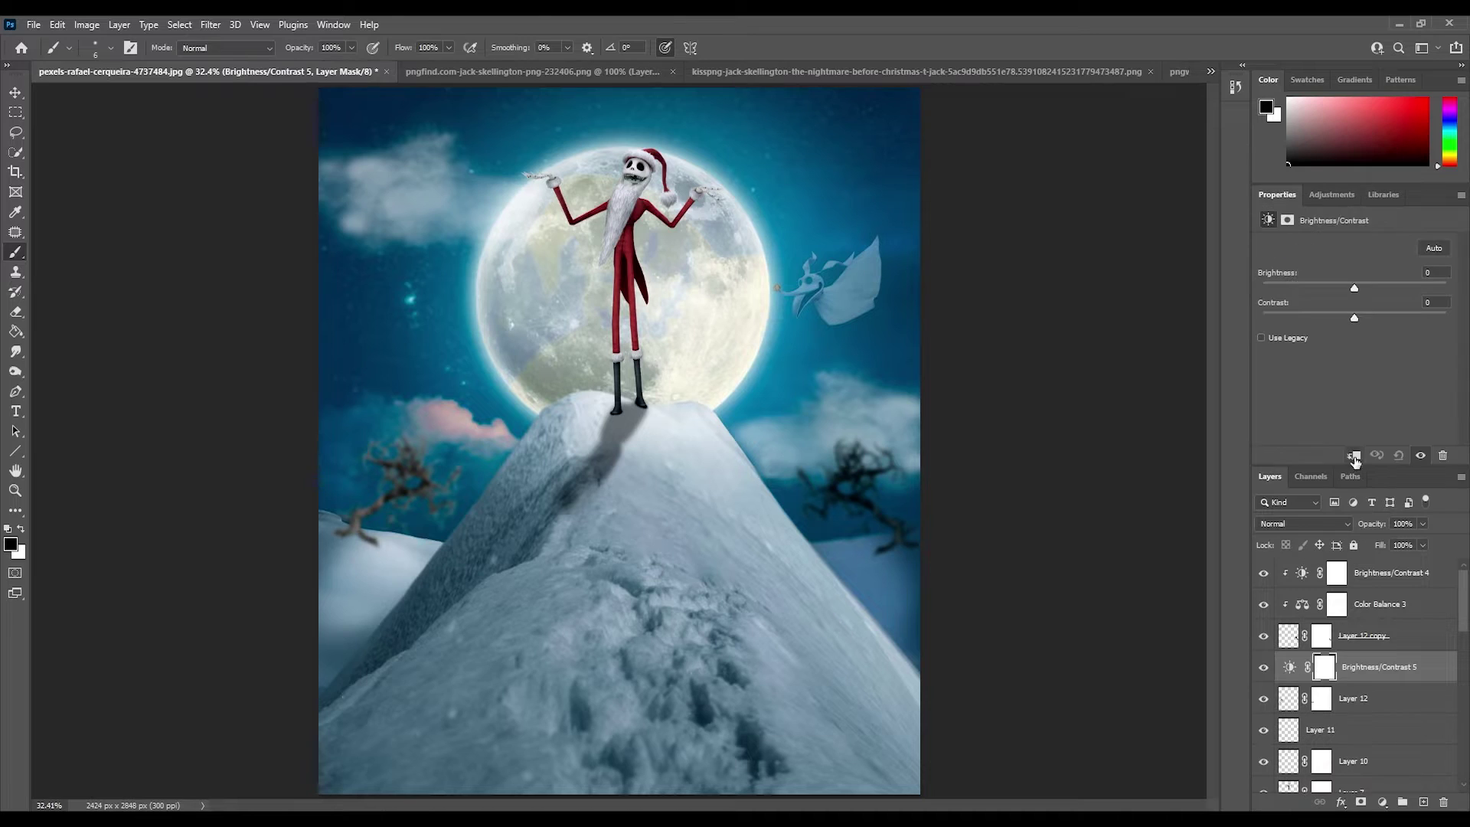
click(1353, 455)
click(1302, 250)
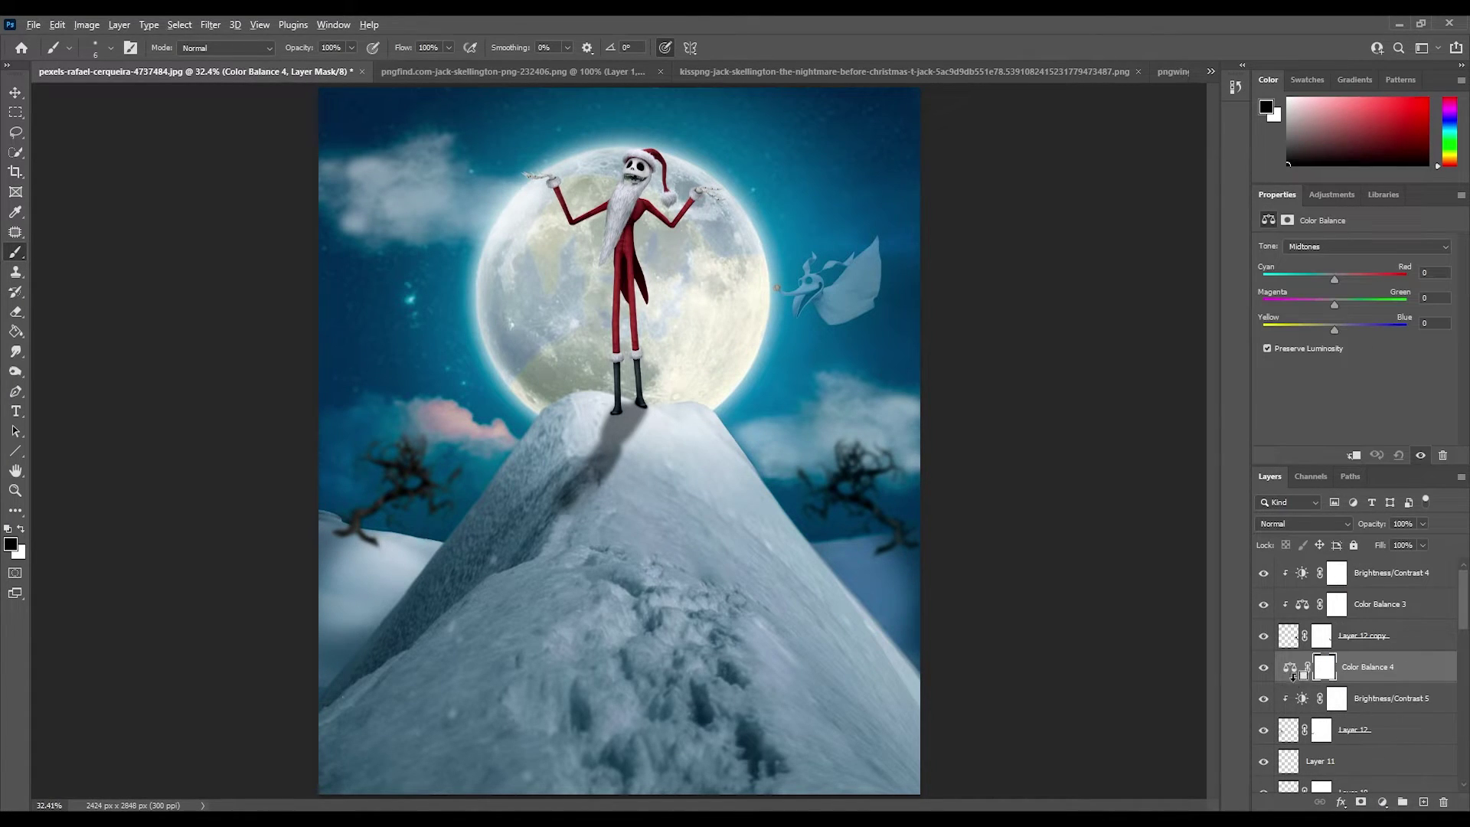
drag(1335, 329, 1345, 326)
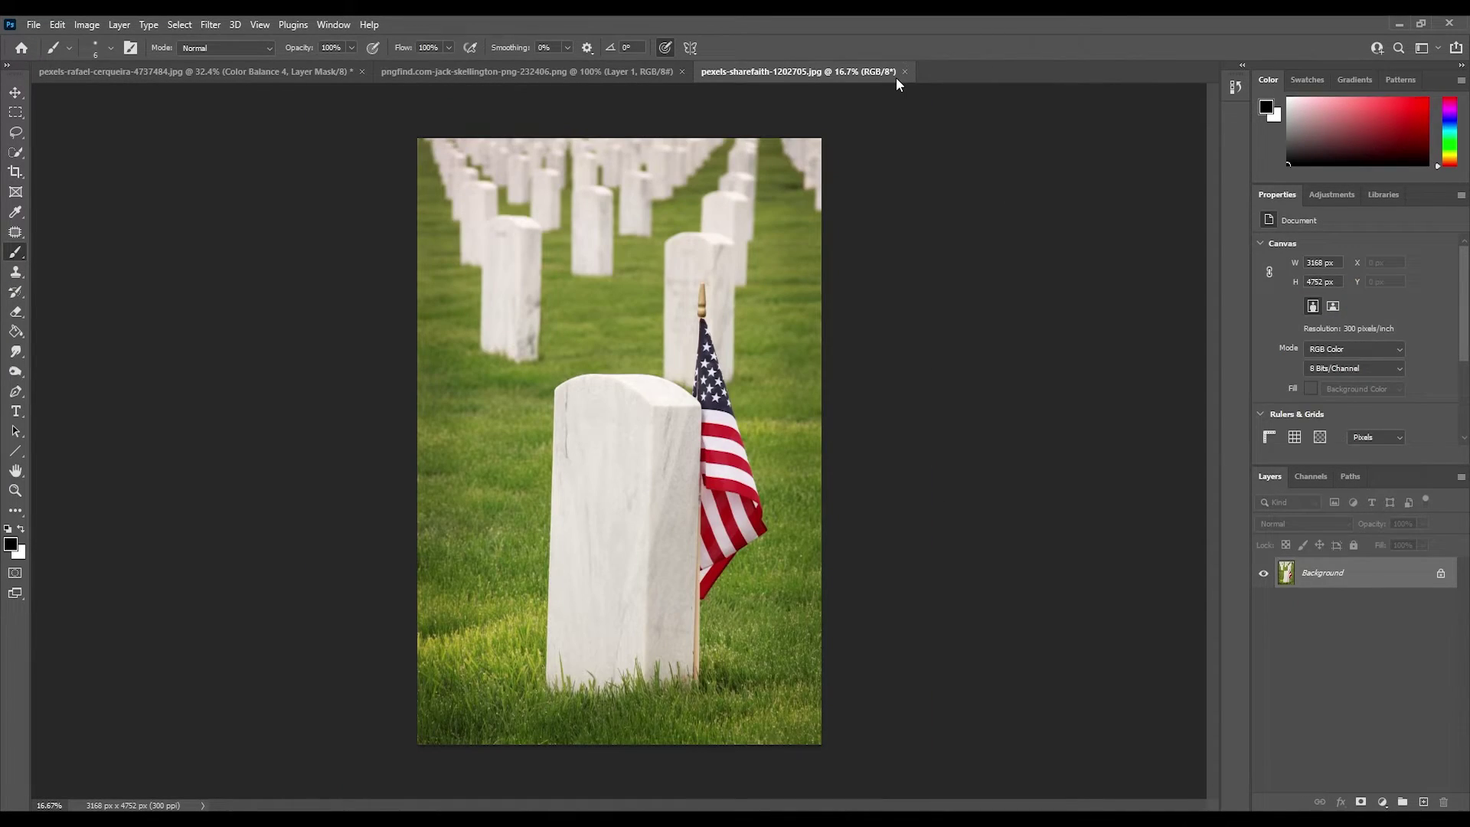
Step: Select the gravestone with Select Subject, bring it into the mountain scene, and tilt it to the slope
key(w)
click(437, 47)
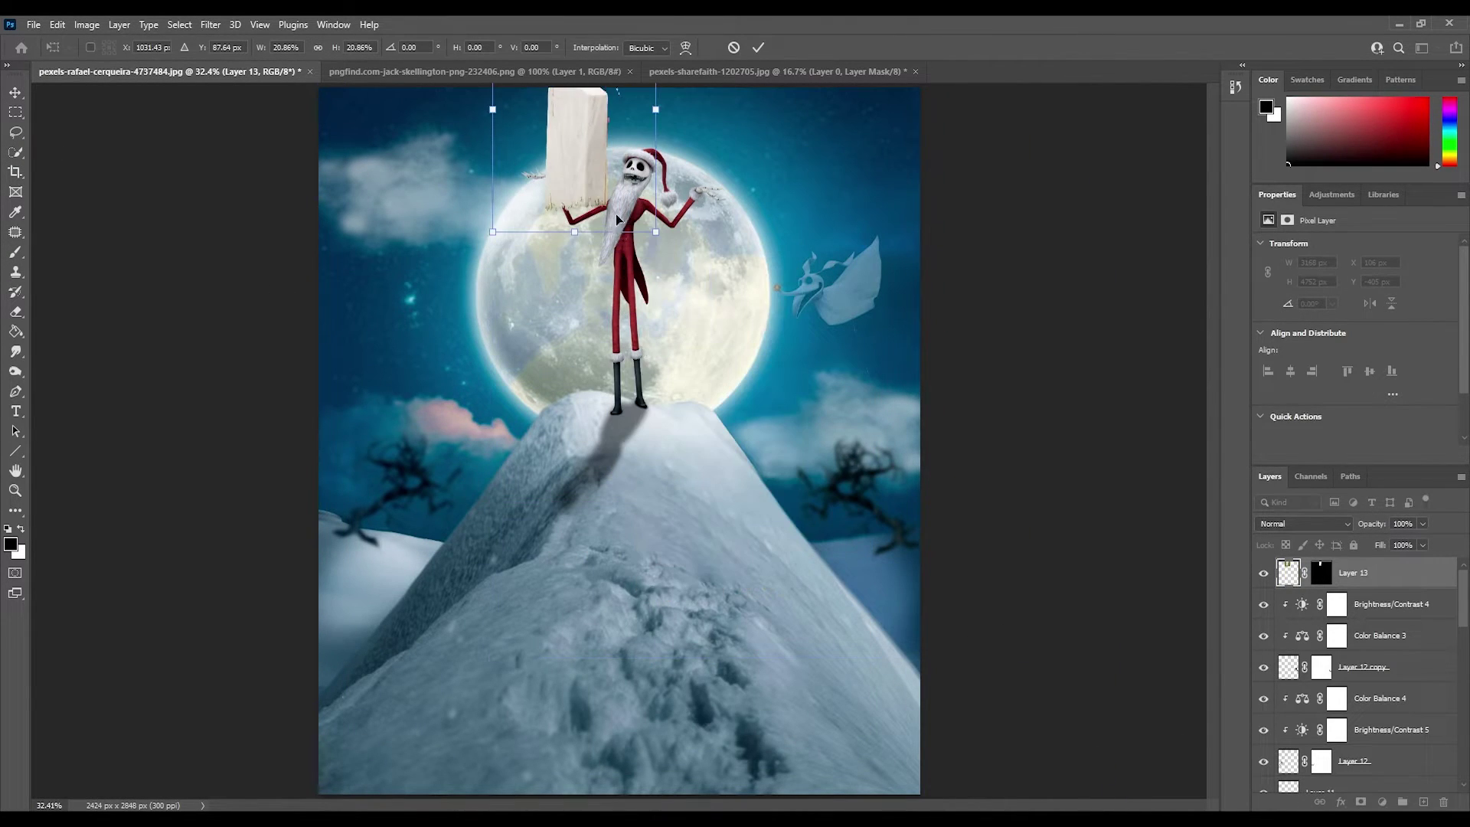
drag(616, 220, 781, 573)
drag(881, 428, 921, 437)
key(Return)
Step: Zoom in on the gravestone's base and paint its mask to hide the grass
key(z)
click(718, 567)
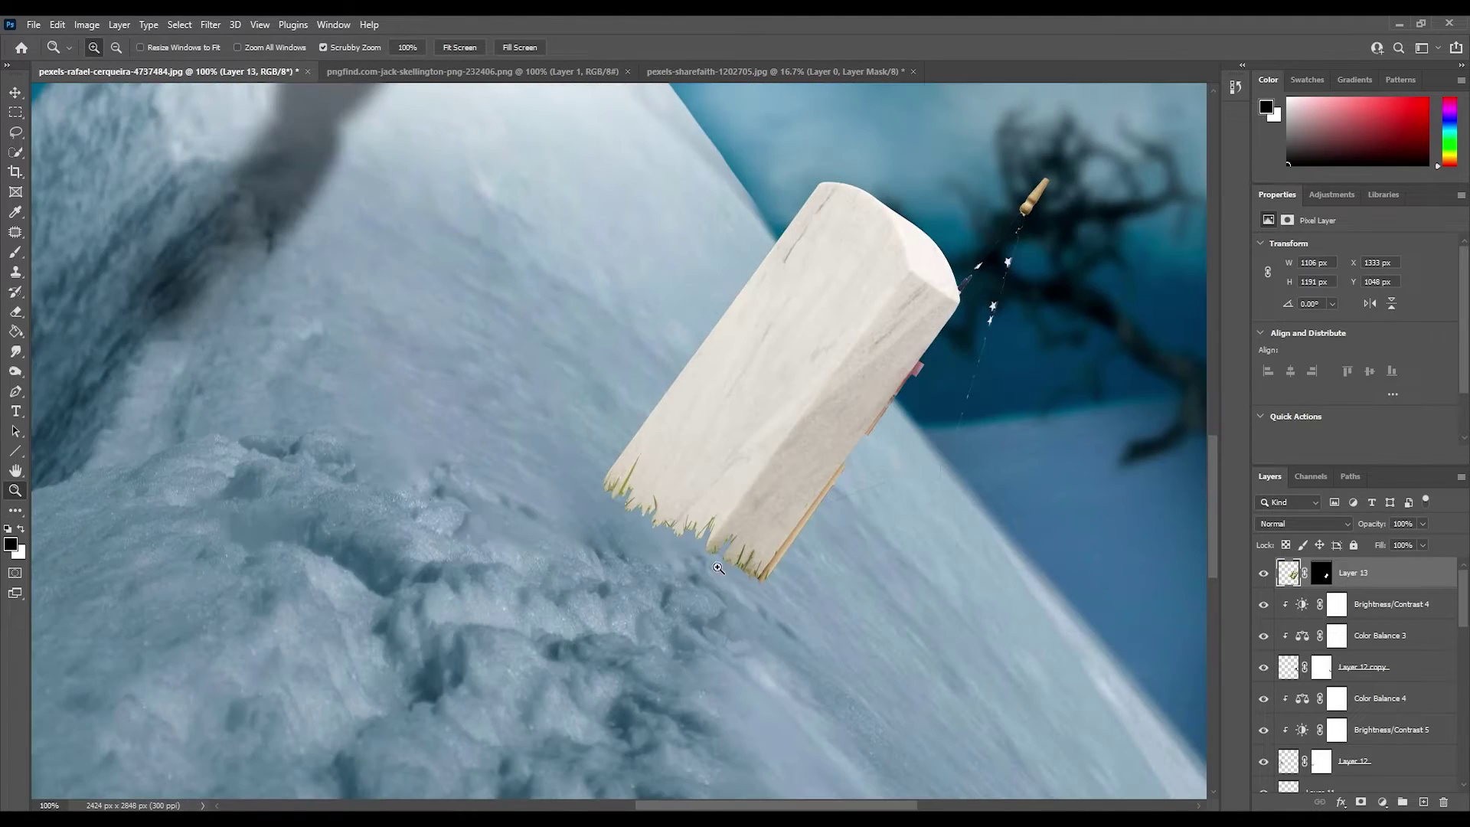
key(b)
click(1320, 580)
key(bracketright)
key(bracketright)
key(bracketright)
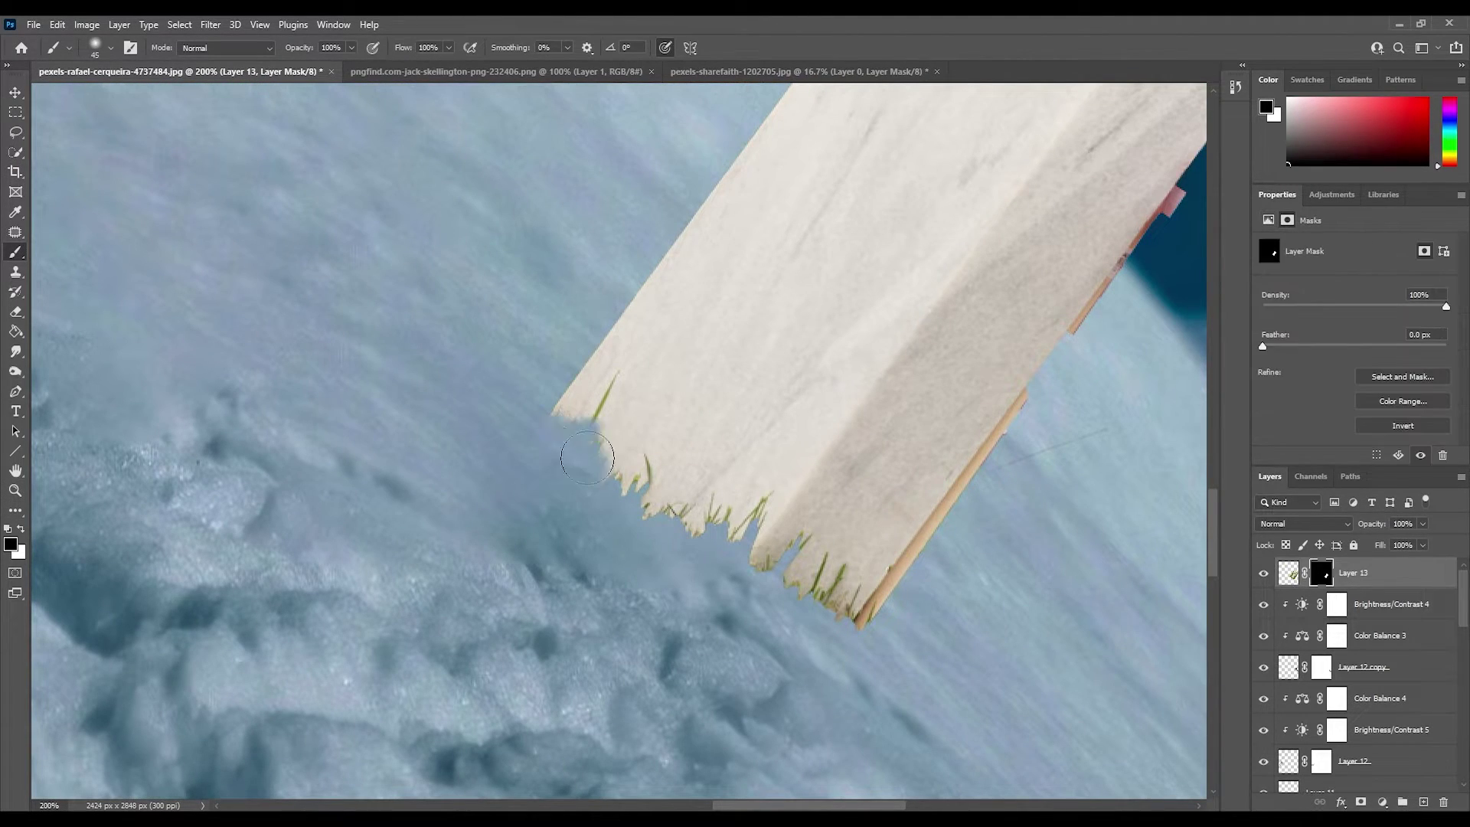
drag(547, 421, 742, 491)
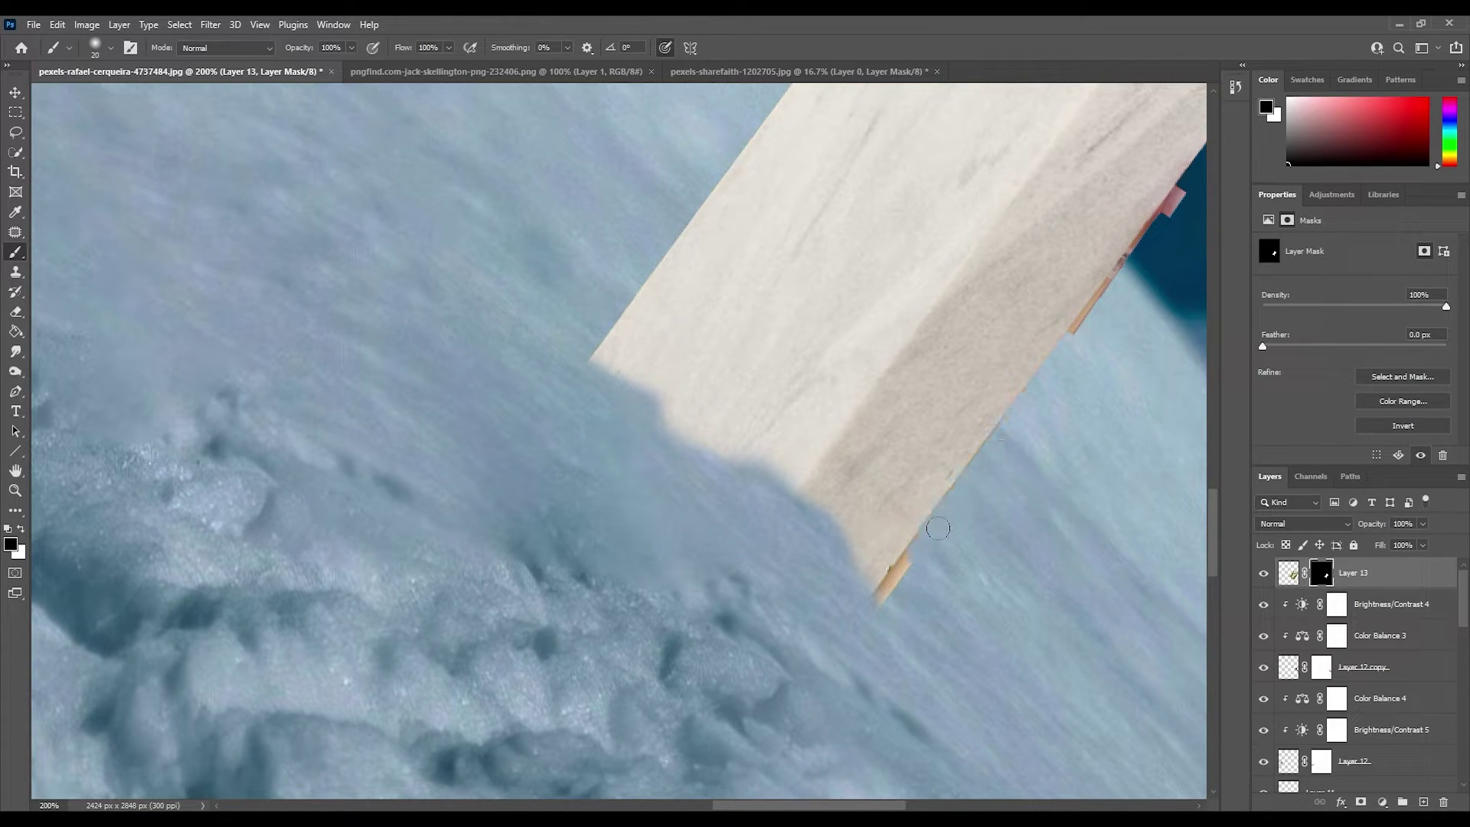
key(bracketleft)
key(bracketleft)
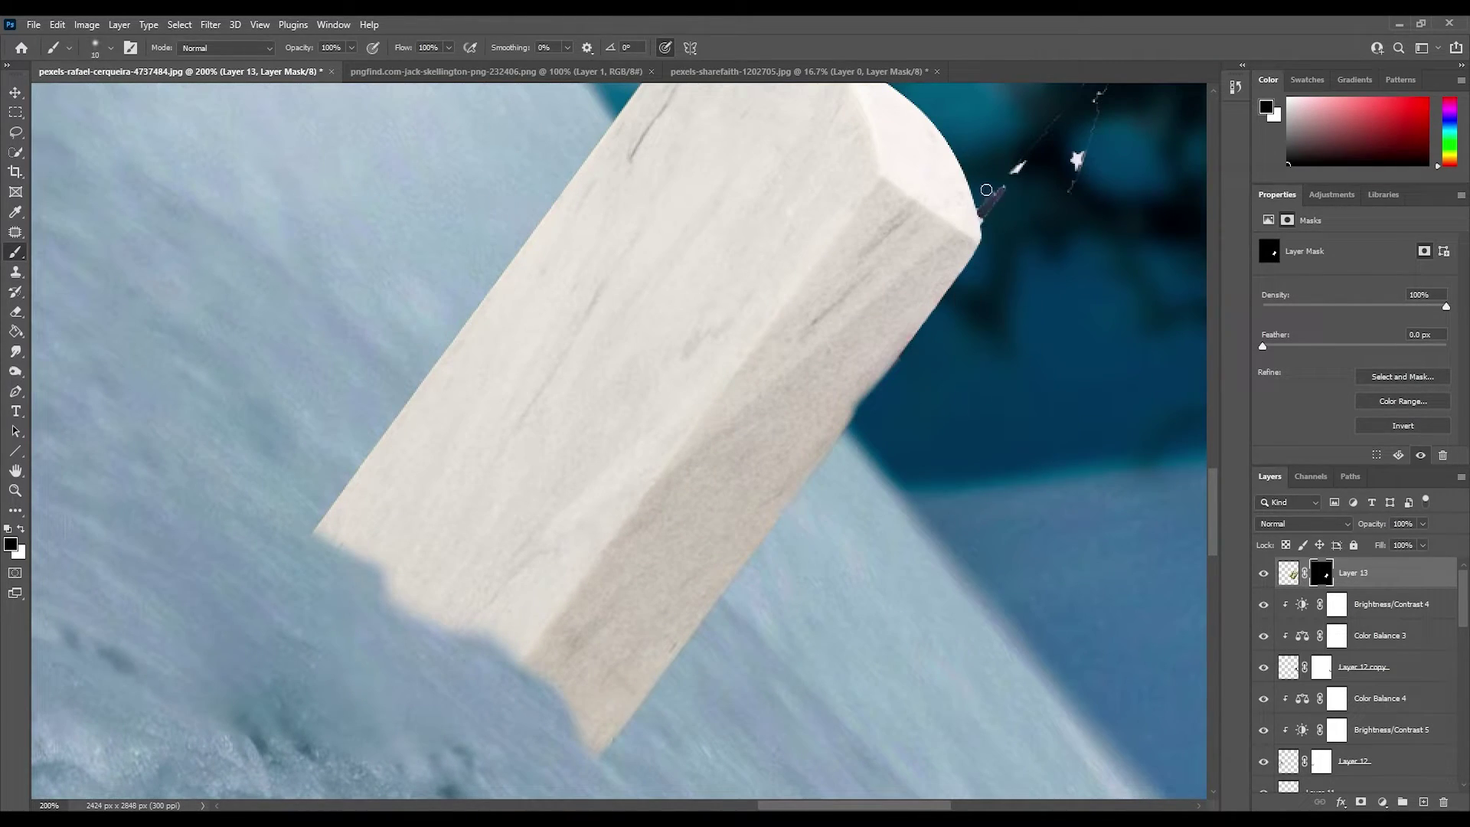
drag(1035, 173, 928, 298)
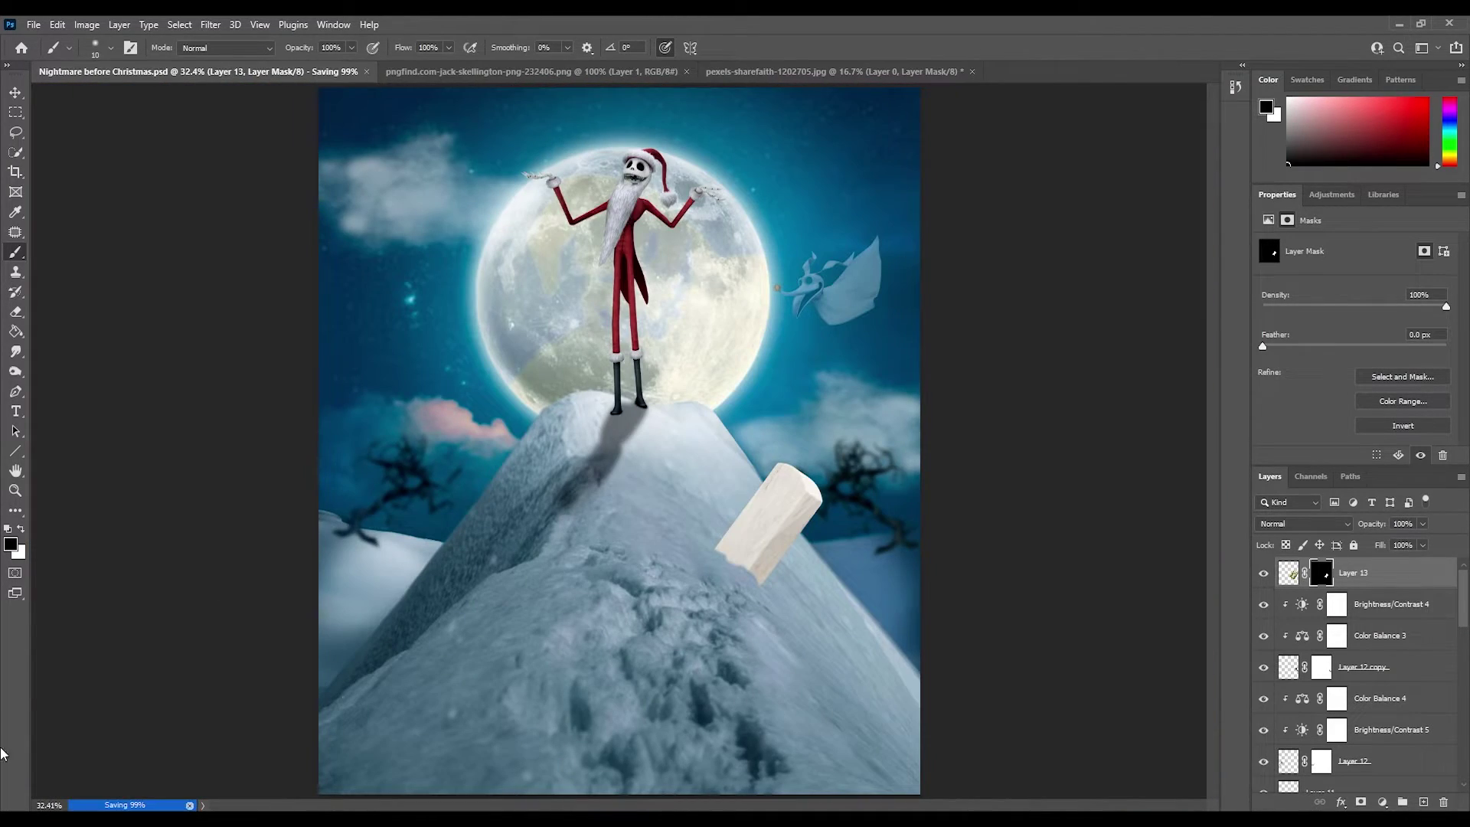
Step: Clip Brightness/Contrast at -150 and a Hue/Saturation adjustment to the gravestone
click(15, 490)
click(1331, 194)
click(1293, 231)
drag(1358, 288, 1262, 289)
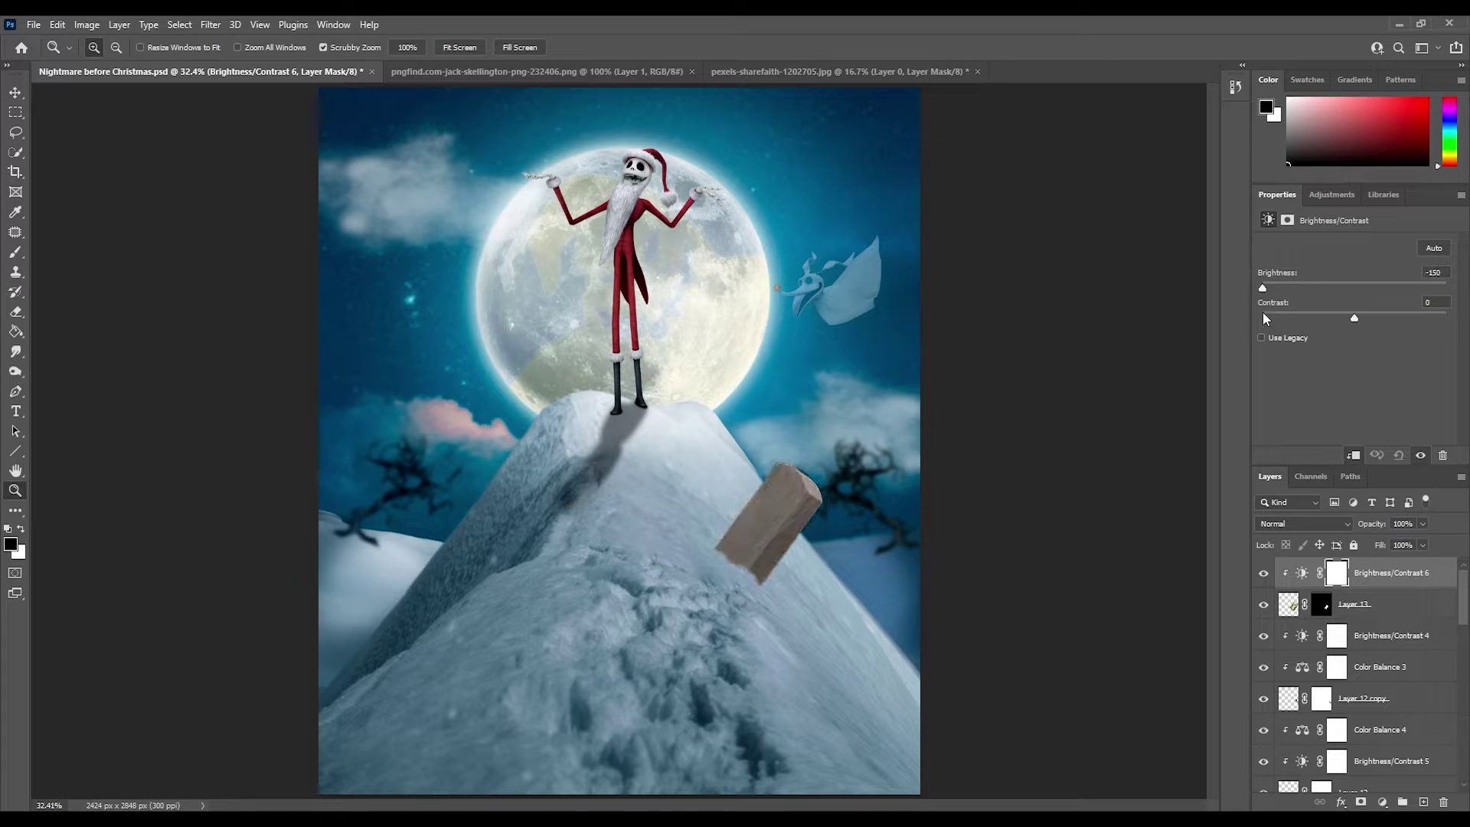
click(1331, 194)
click(1311, 251)
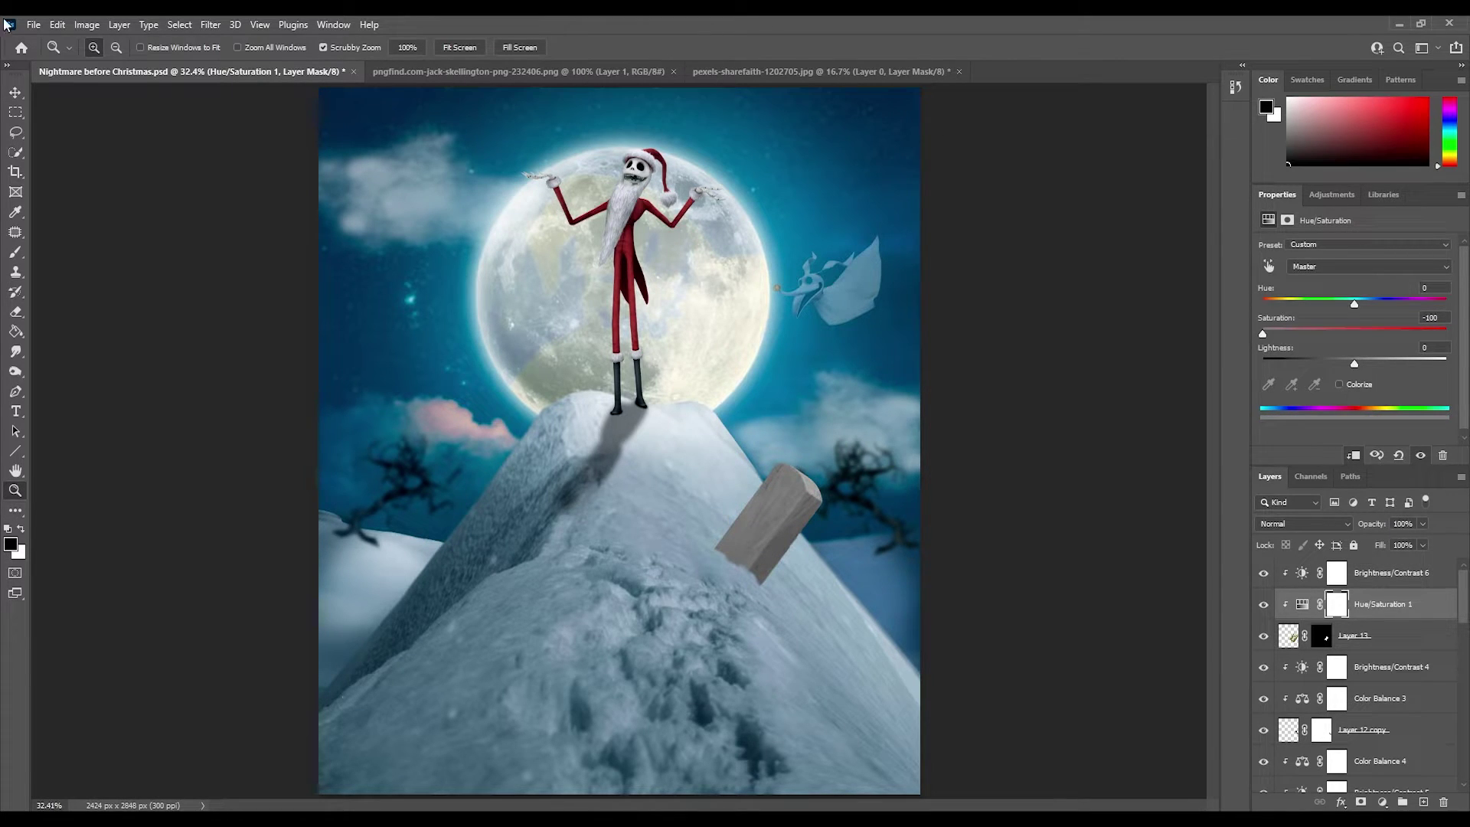
Step: Paint the Brightness/Contrast mask to restore light on the gravestone's top corner
click(812, 496)
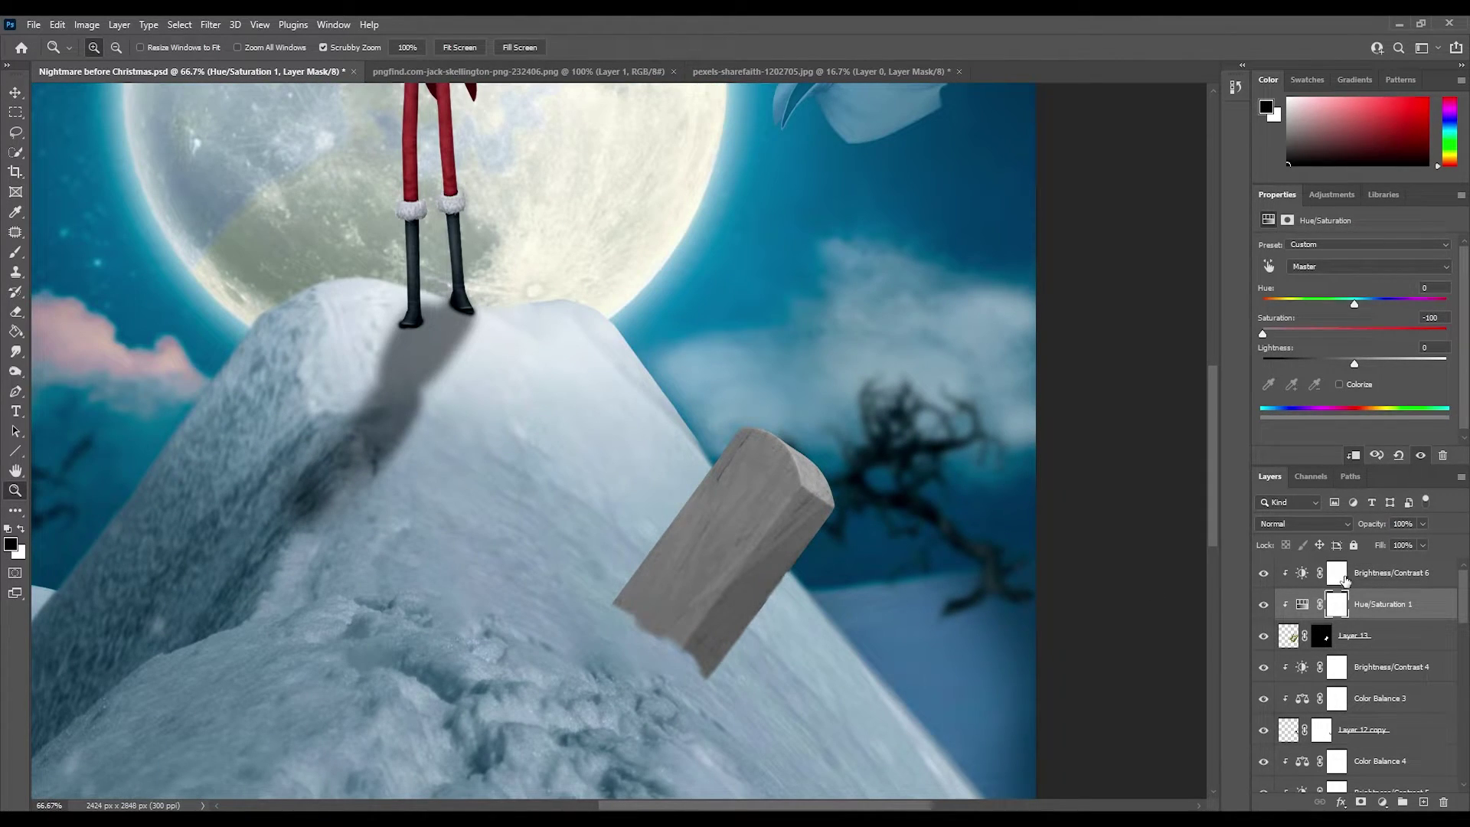
click(1344, 578)
key(b)
drag(792, 456, 827, 497)
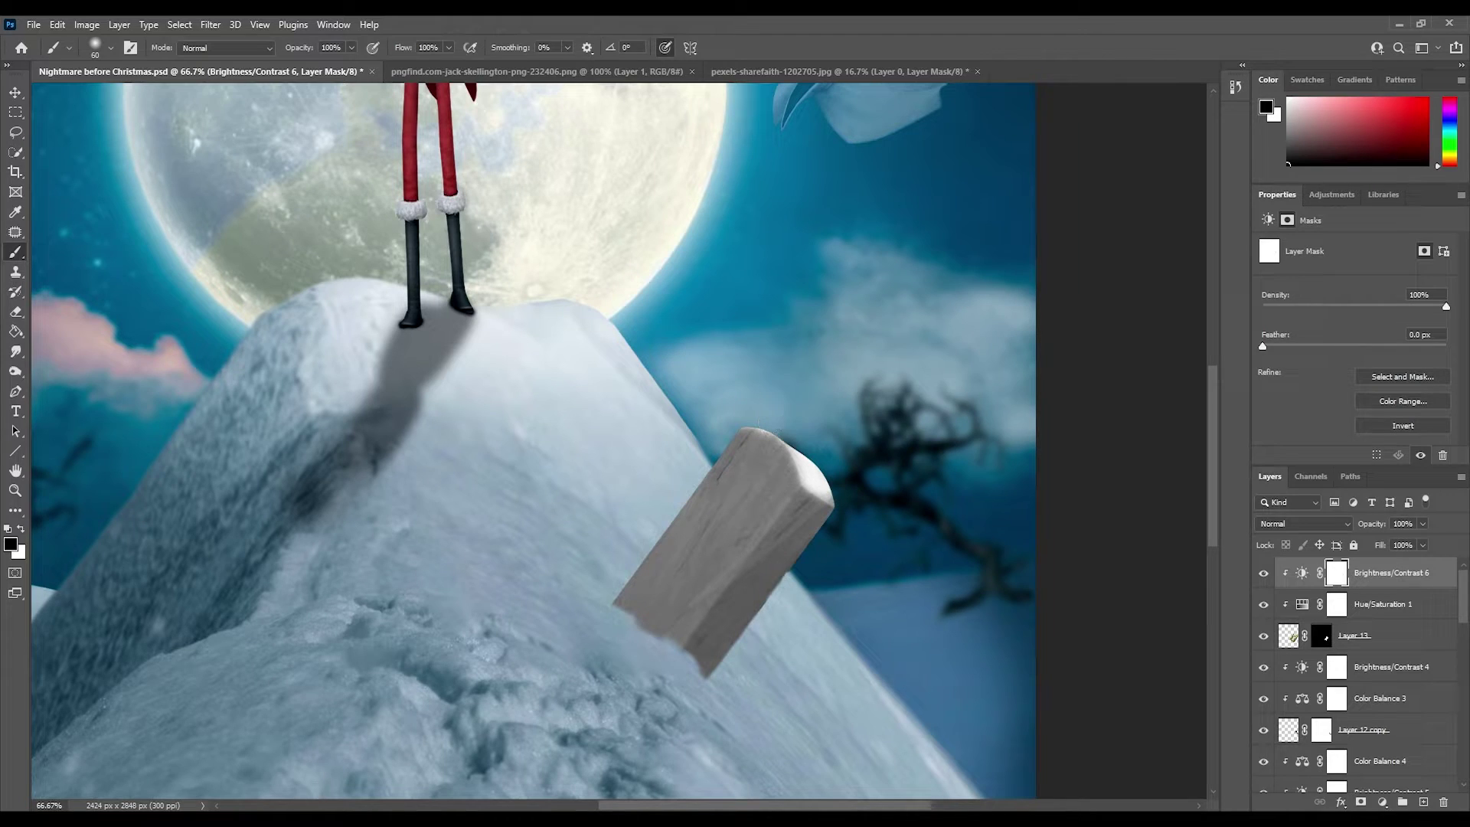
key(ctrl+0)
Step: Group the gravestone with its adjustments and name the group Gravestone 1
shift+click(1371, 635)
key(ctrl+g)
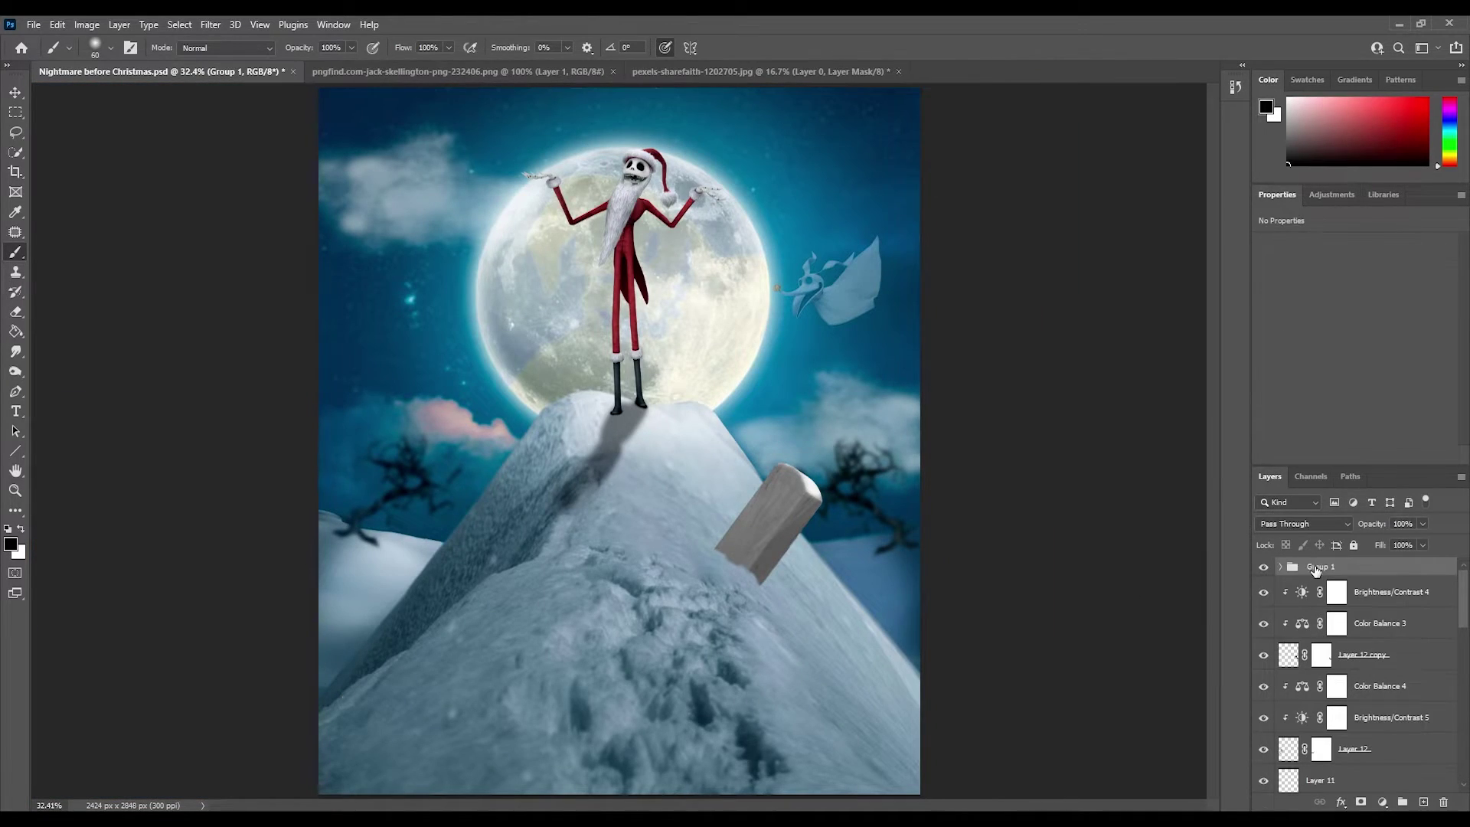
text(ne 1)
key(Return)
Step: Place a duplicate gravestone at lower left and blend its base into the snow
drag(750, 509, 457, 636)
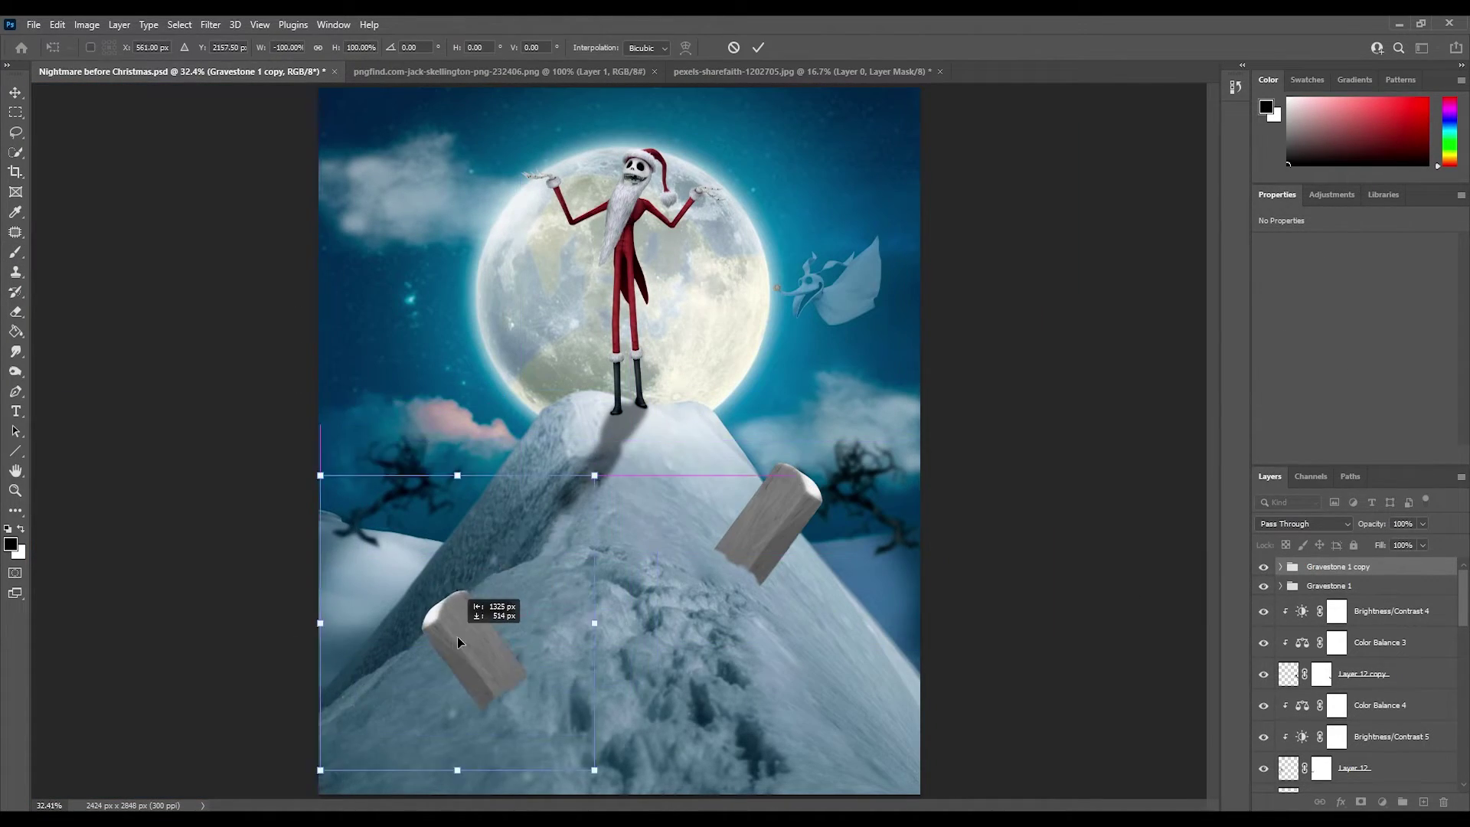
scroll(507, 687, up, 4)
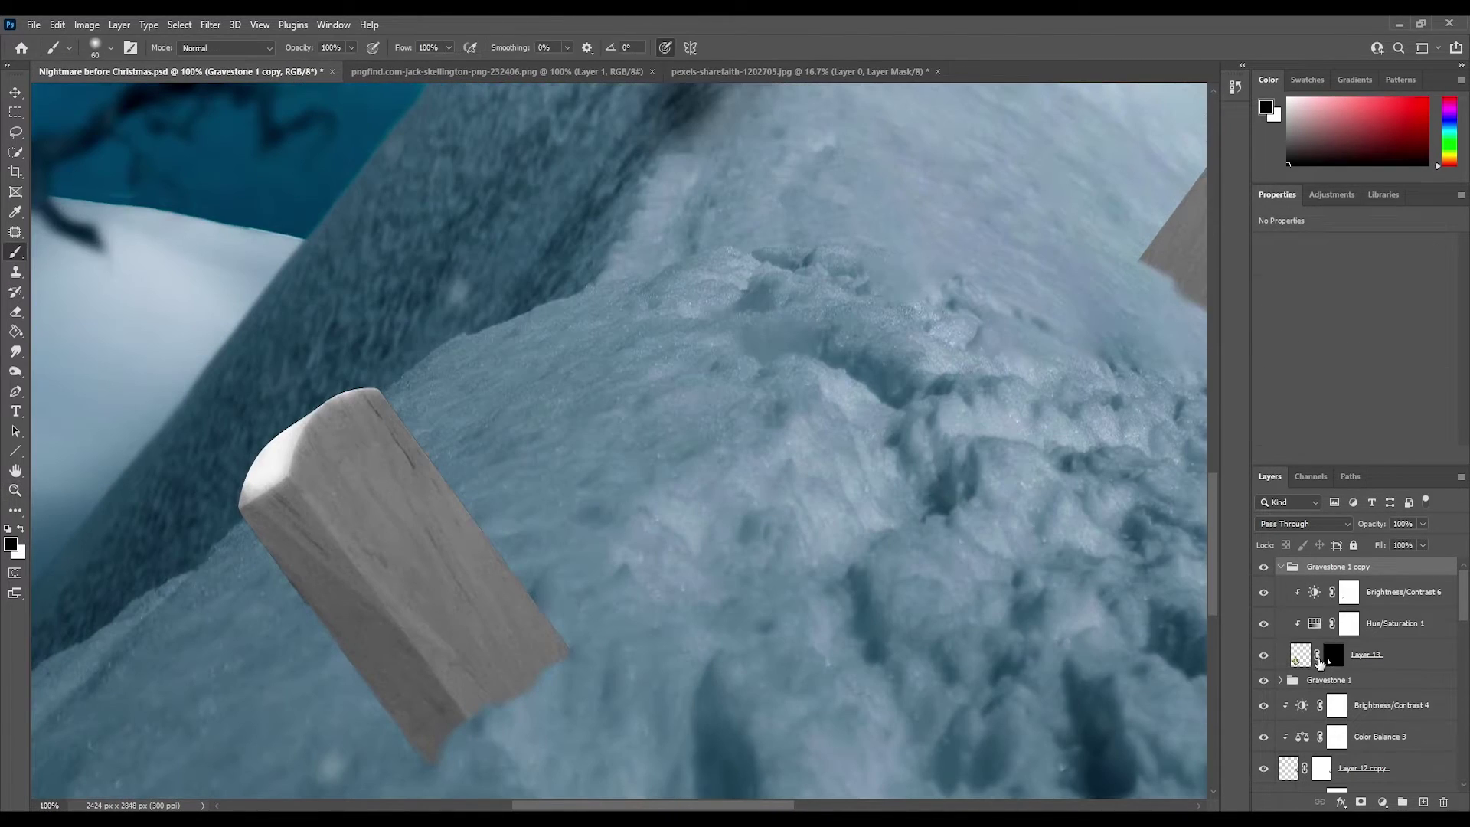
click(1333, 655)
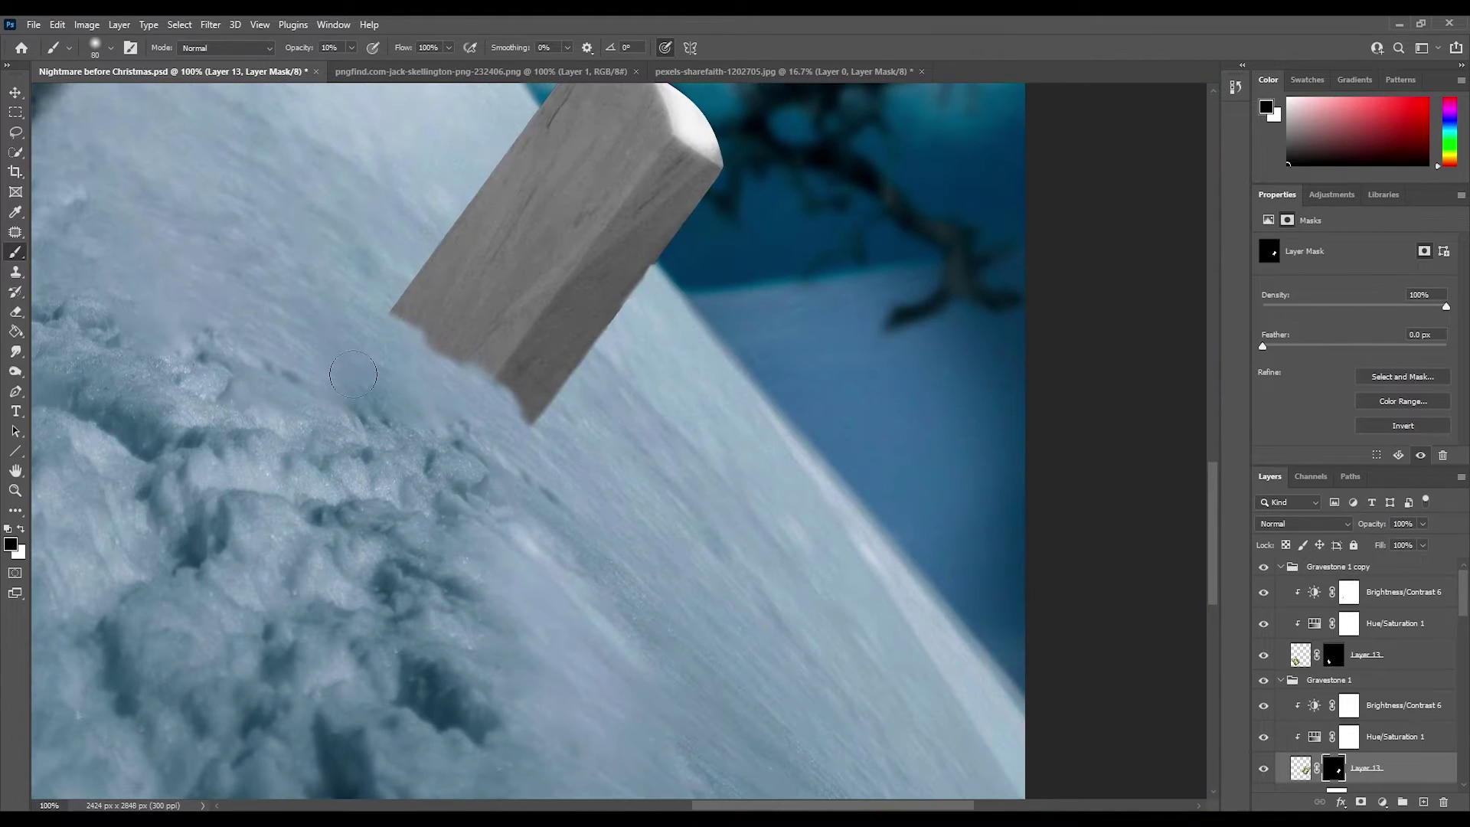
drag(554, 355, 442, 342)
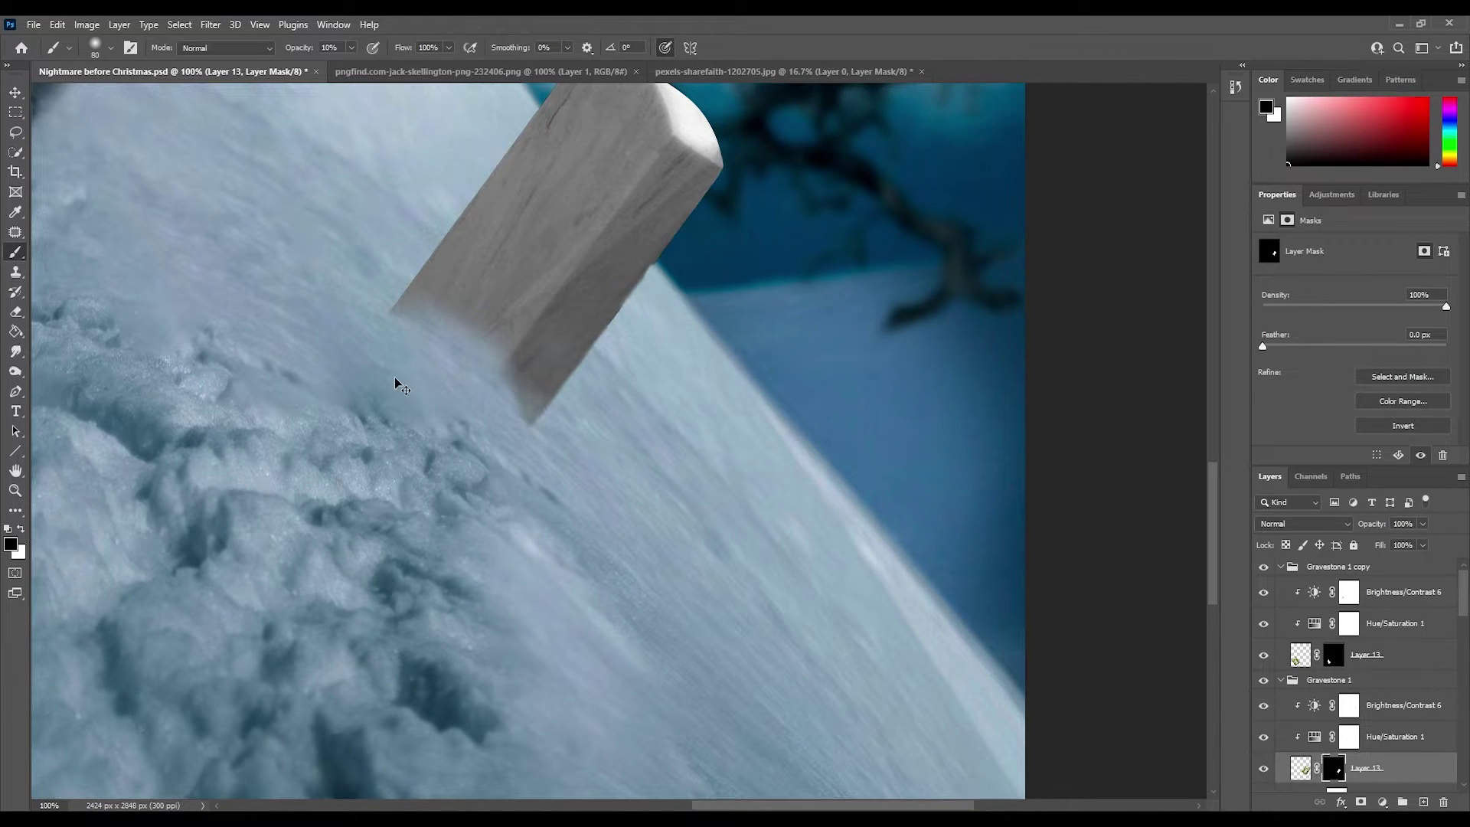
key(ctrl+0)
Step: Paint soft shadows on new empty layers beside the gravestones, especially the lower-left one
key(ctrl+shift+alt+n)
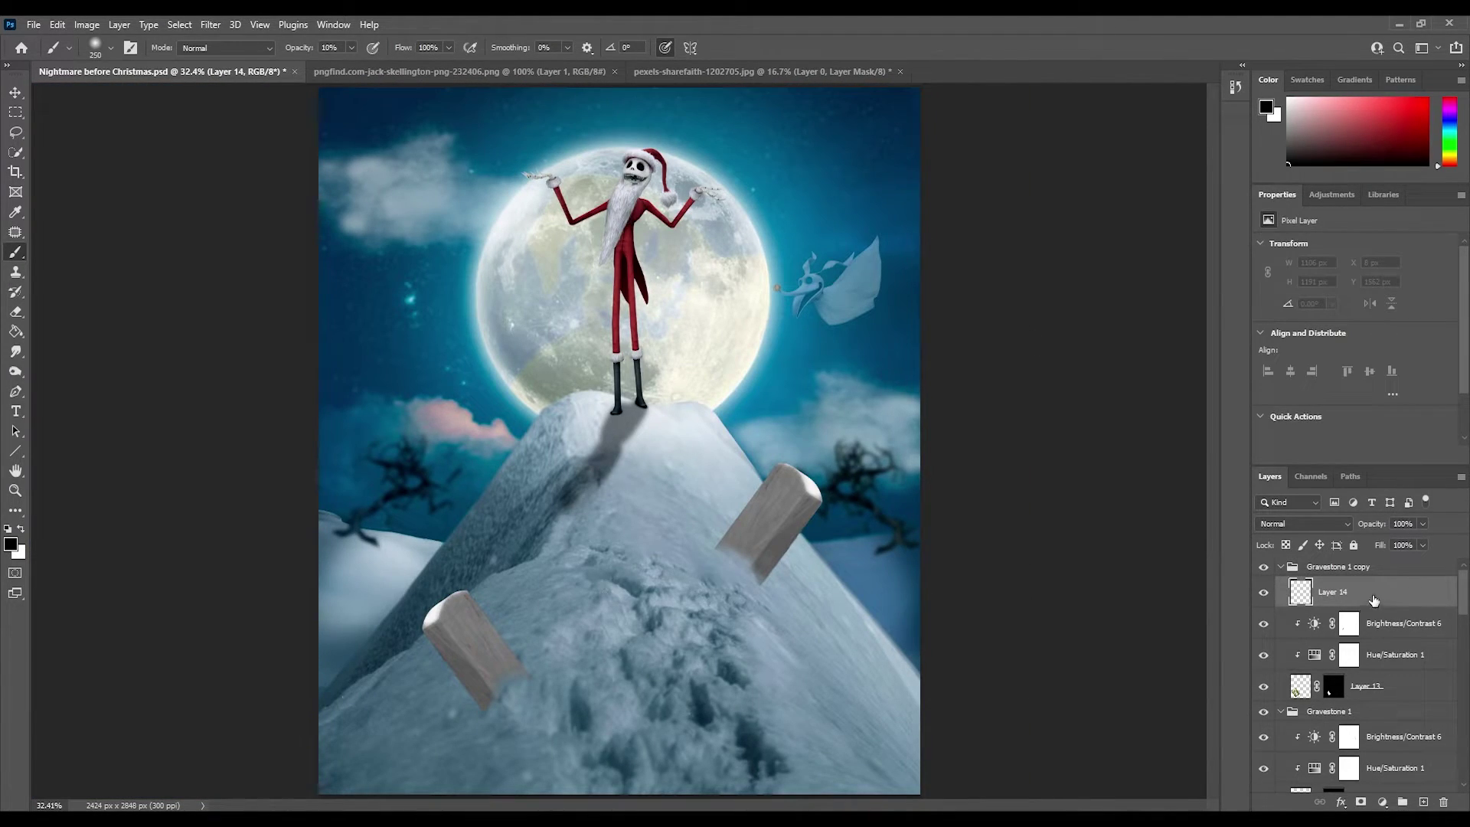
drag(1374, 600, 1370, 701)
drag(689, 544, 742, 604)
drag(658, 567, 751, 628)
scroll(1387, 768, down, 2)
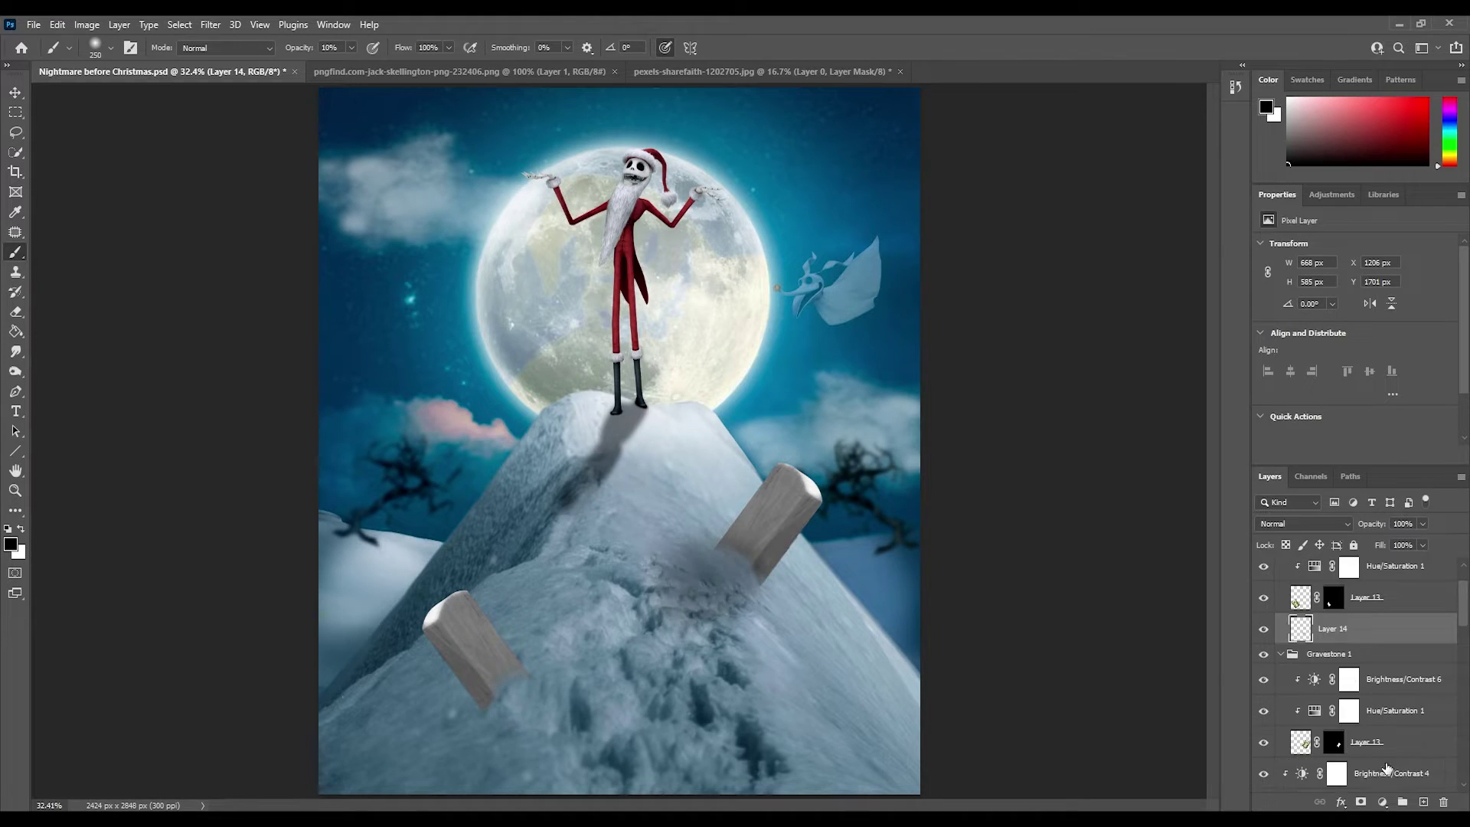
click(1387, 767)
key(ctrl+shift+alt+n)
drag(490, 689, 582, 742)
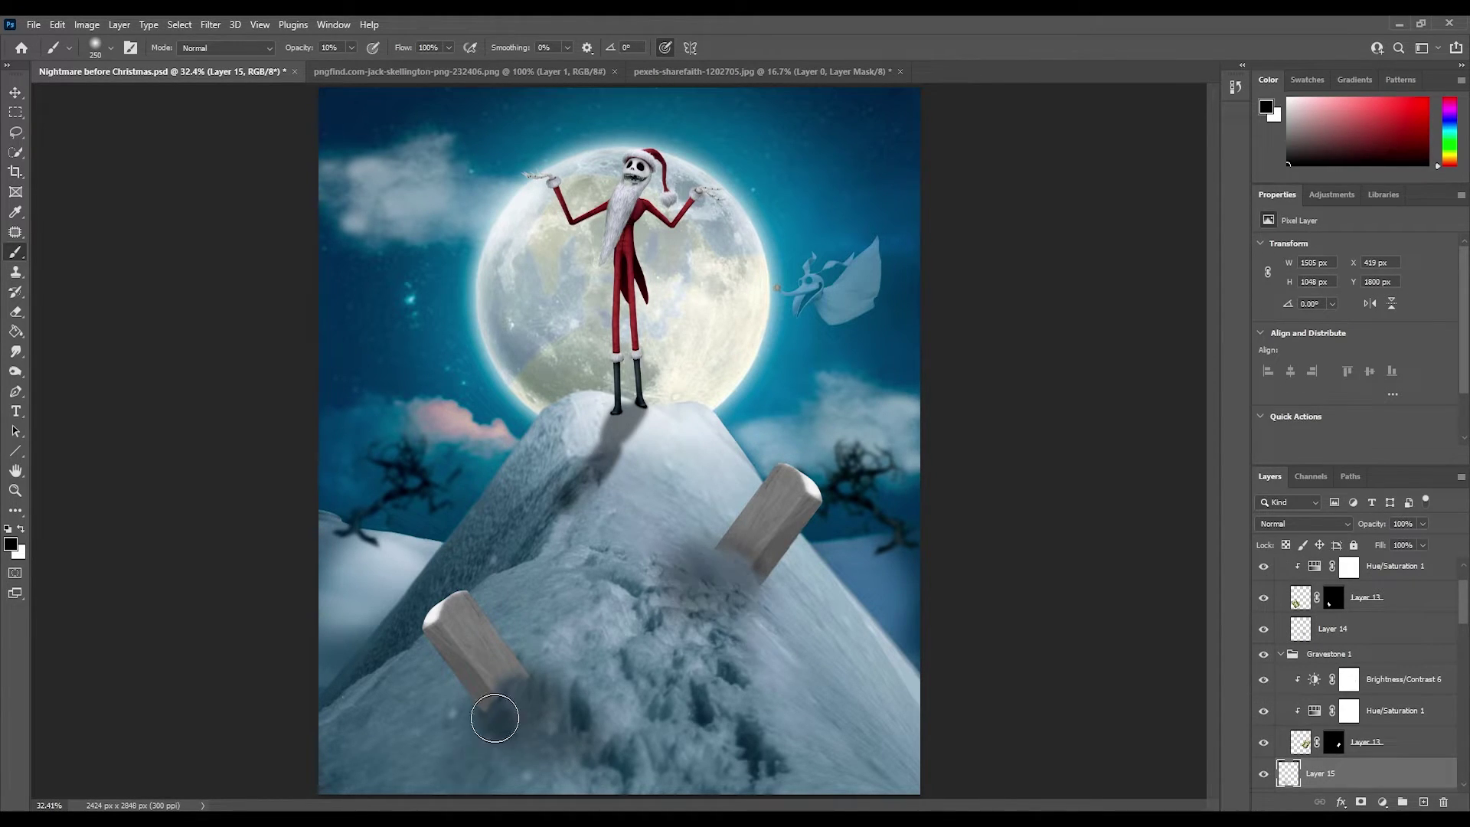
drag(495, 718, 459, 739)
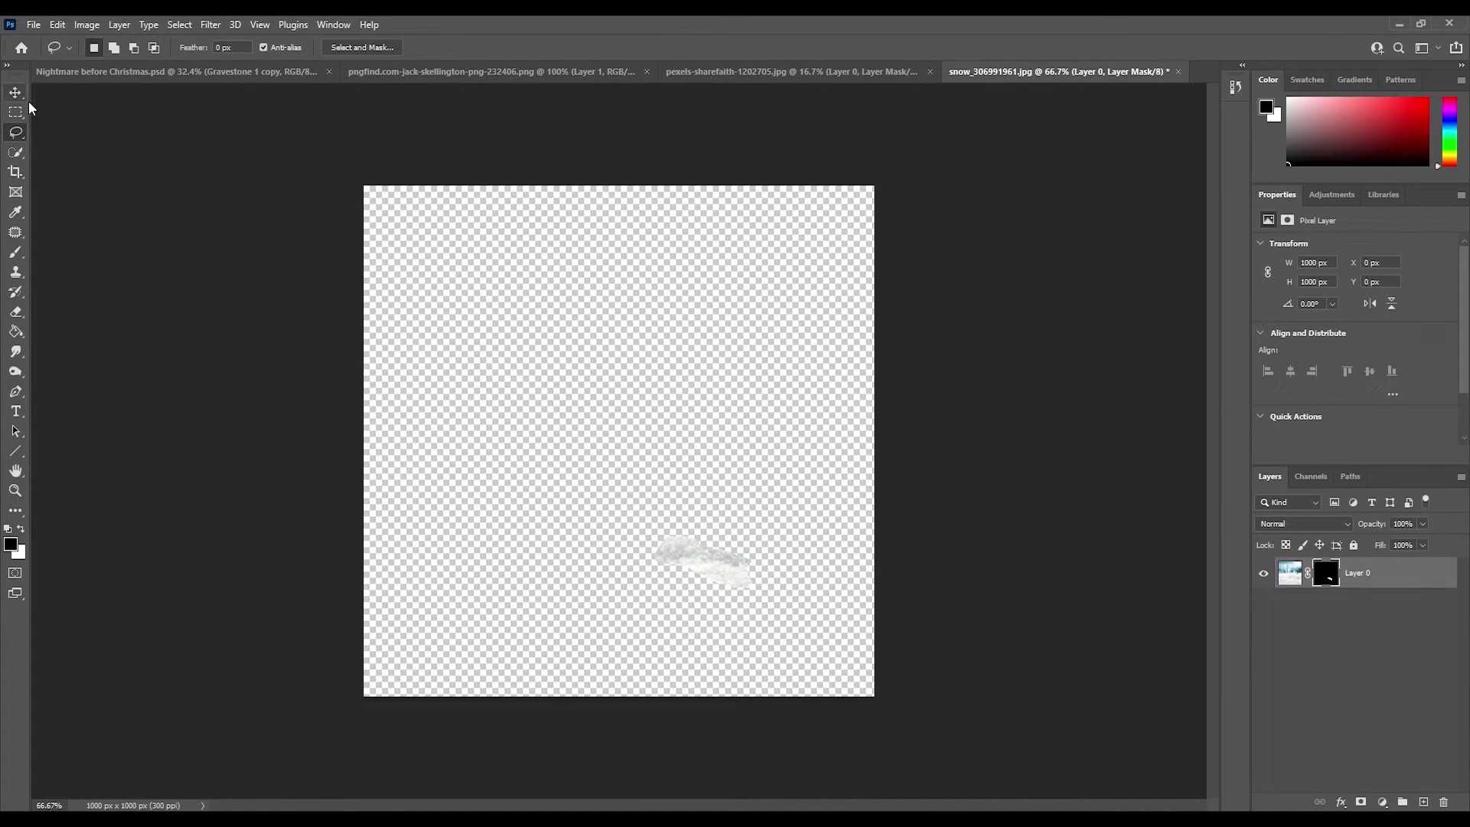
Step: Bring the cut-out snow piece in and warp it over the gravestone's top
mouse_move(703, 561)
mouse_down()
mouse_move(145, 72)
mouse_move(788, 459)
mouse_up()
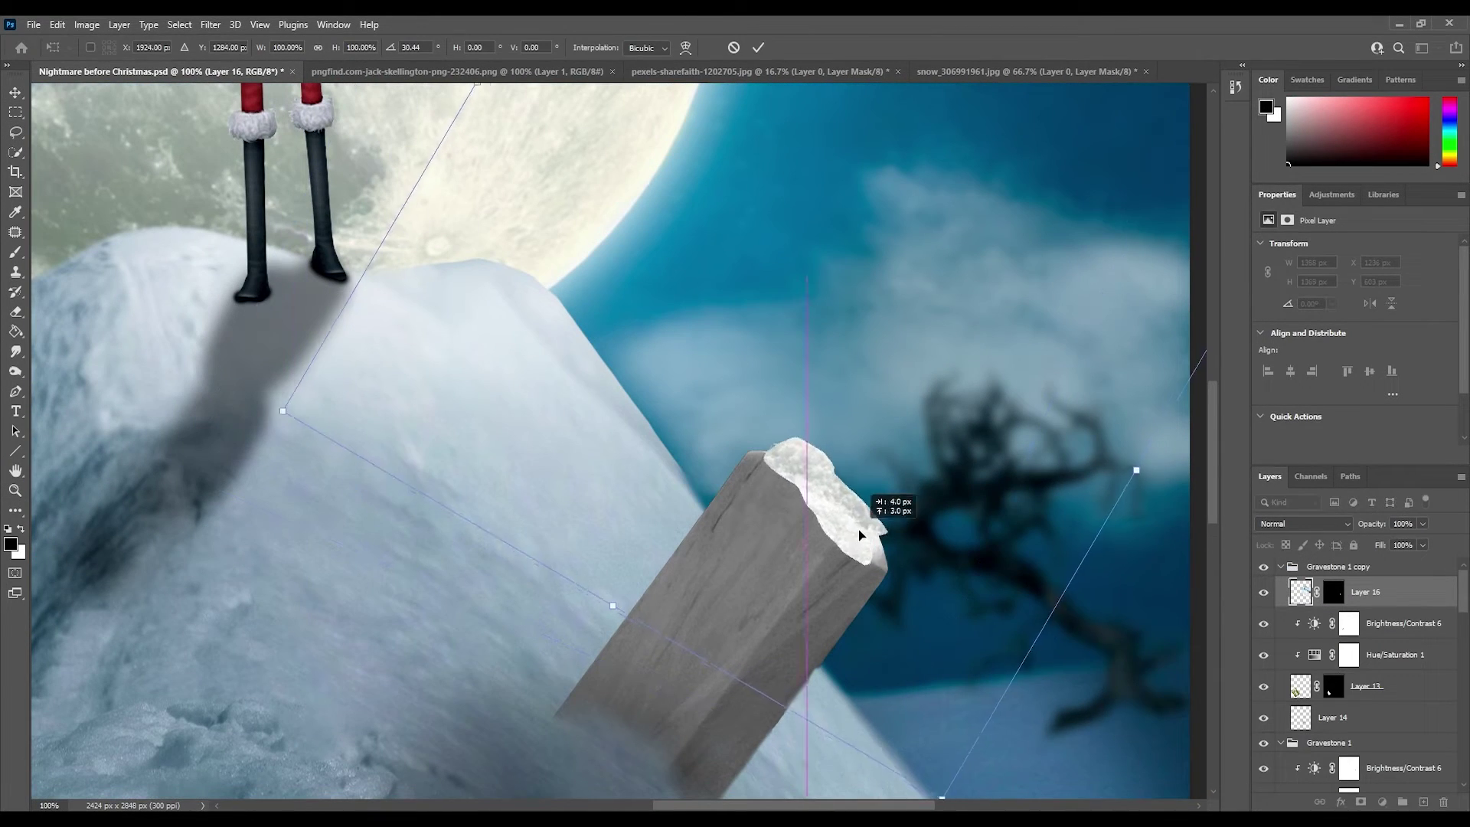
right_click(857, 530)
click(888, 302)
mouse_move(762, 710)
mouse_down()
mouse_move(839, 734)
mouse_move(728, 715)
mouse_move(1070, 594)
mouse_up()
key(b)
key(Return)
Step: Move the snow layer above the gravestone group and trim its left and bottom edges with a mask
drag(1317, 590, 1313, 567)
key(0)
drag(834, 356, 858, 368)
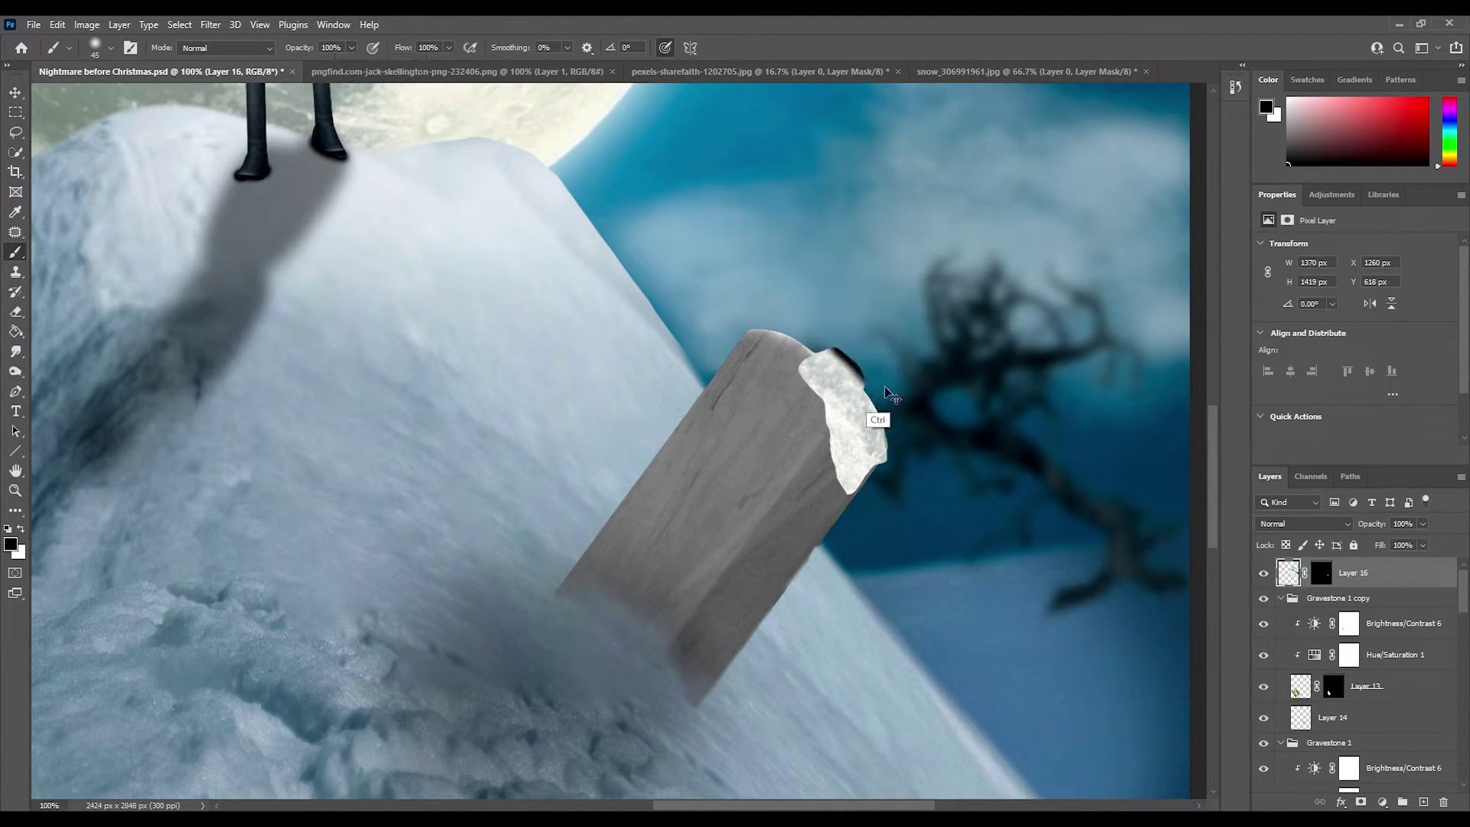
key(ctrl+backslash)
key(ctrl+z)
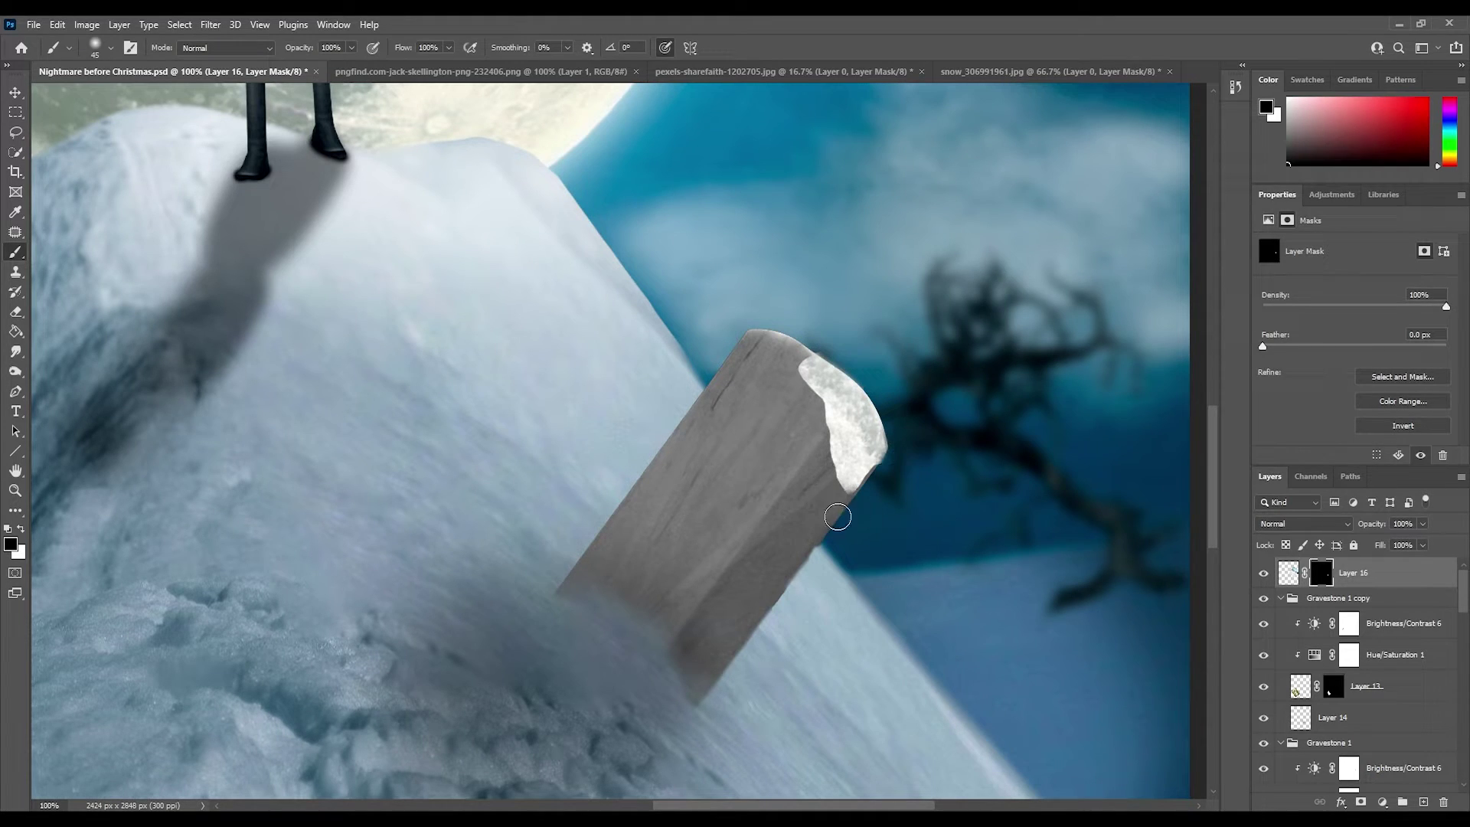
drag(837, 516, 817, 462)
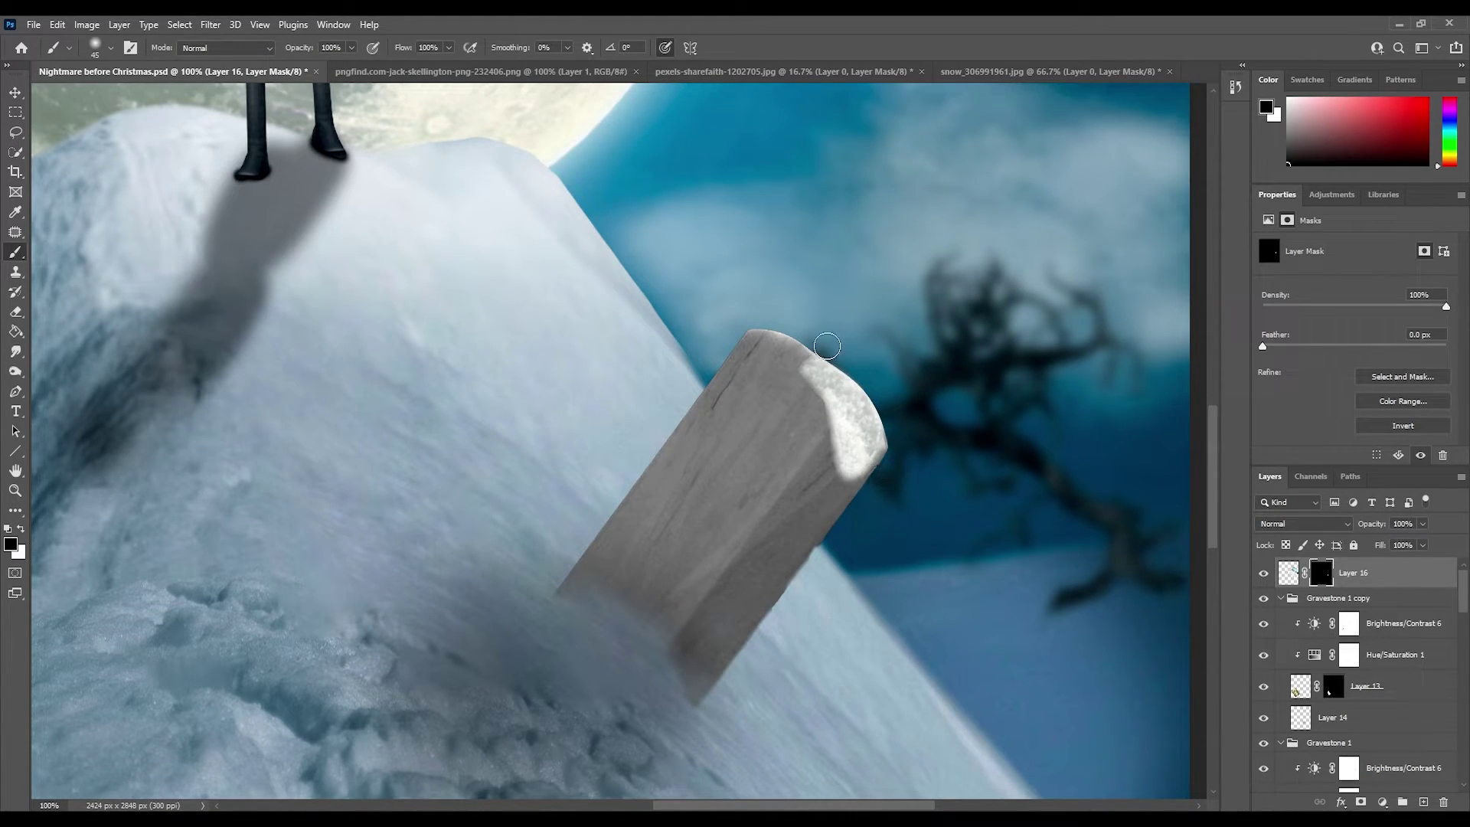
Step: Duplicate the snow patch, mirror and rotate it, and place it on the gravestone top
click(1288, 574)
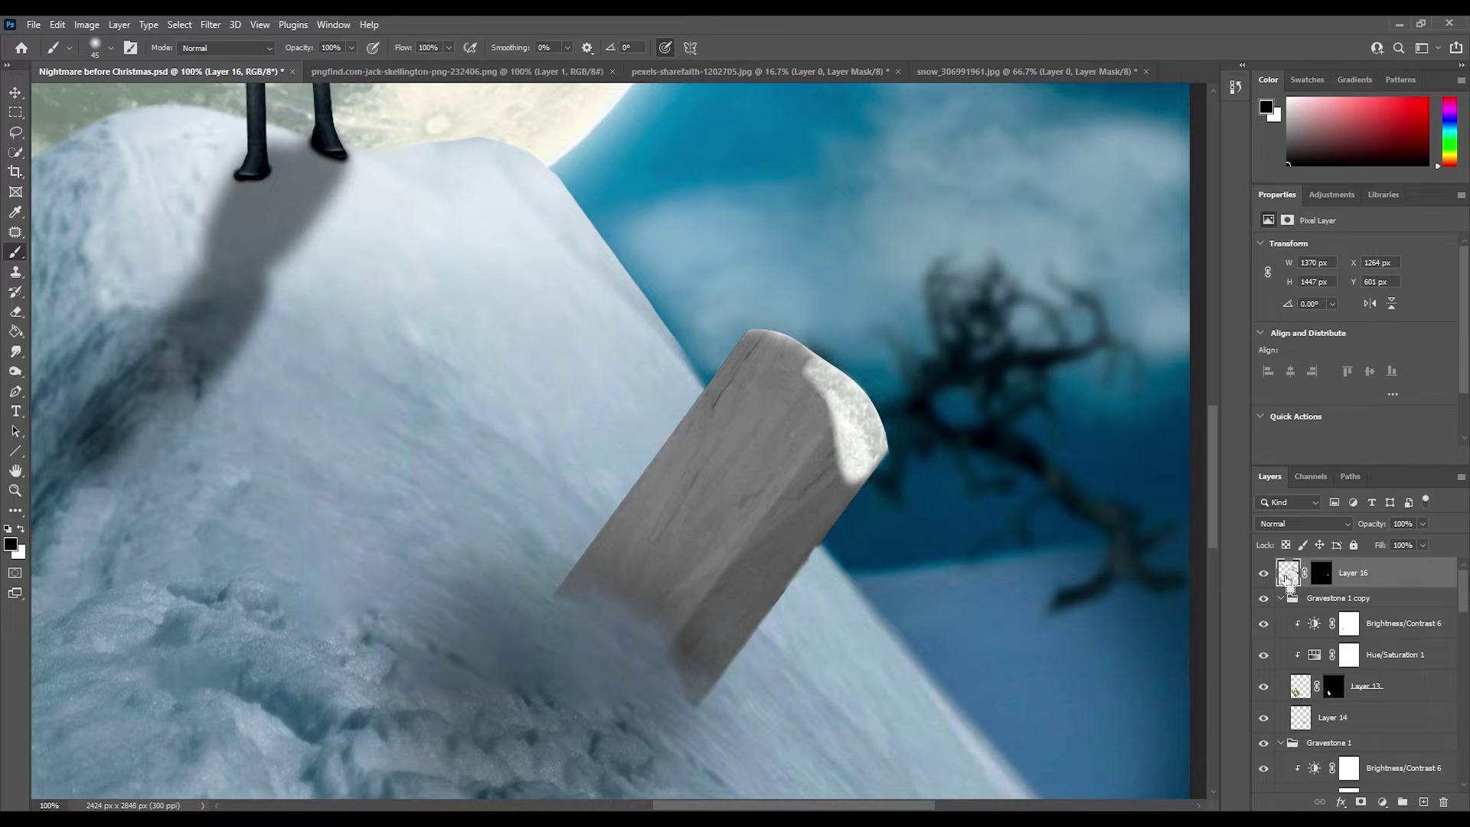
key(ctrl+j)
key(ctrl+t)
right_click(857, 424)
click(888, 708)
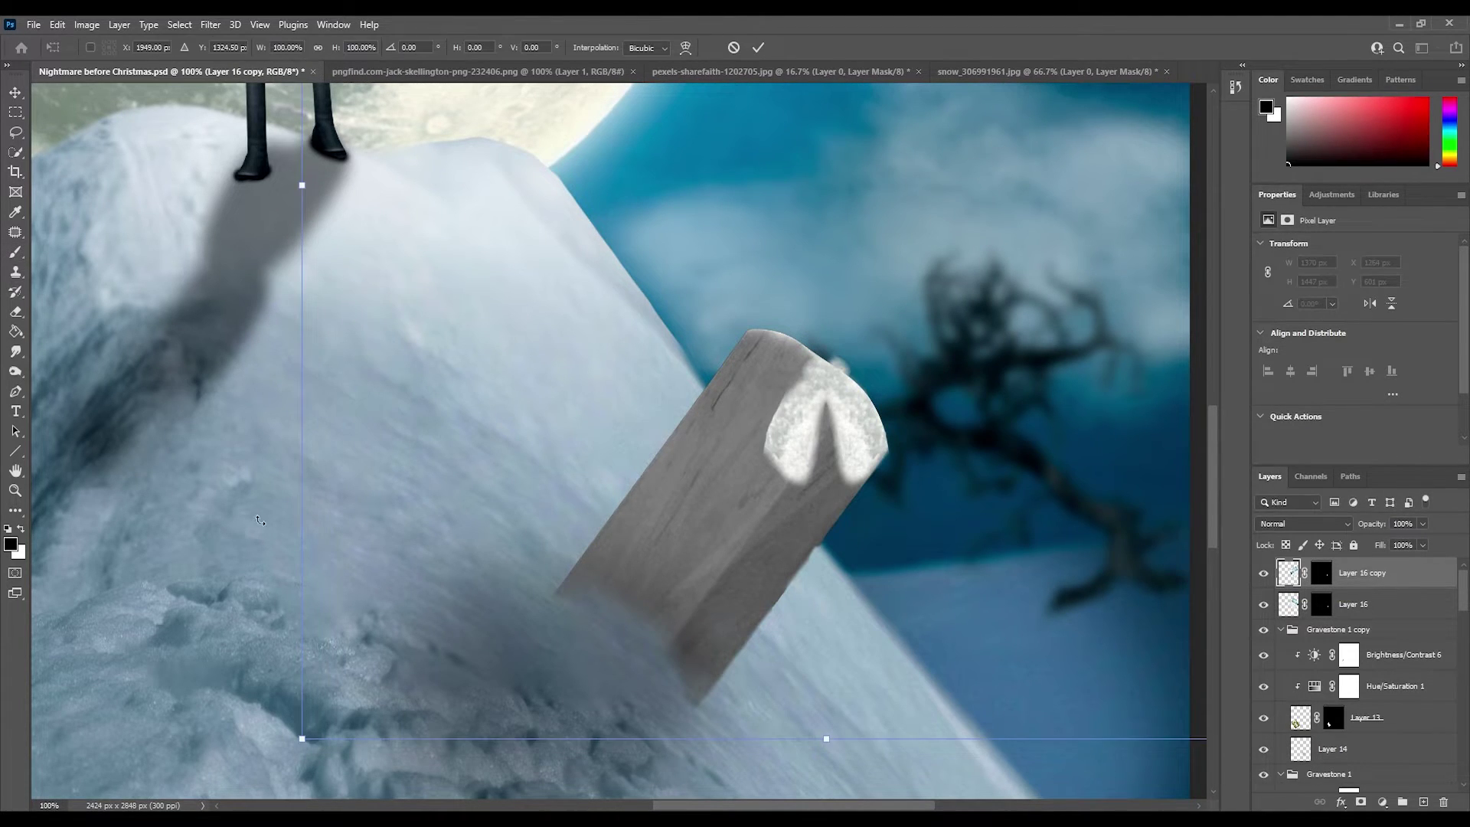
drag(258, 520, 584, 383)
mouse_move(689, 367)
mouse_down()
mouse_move(666, 215)
mouse_move(835, 370)
mouse_up()
key(Return)
key(b)
key(ctrl+backslash)
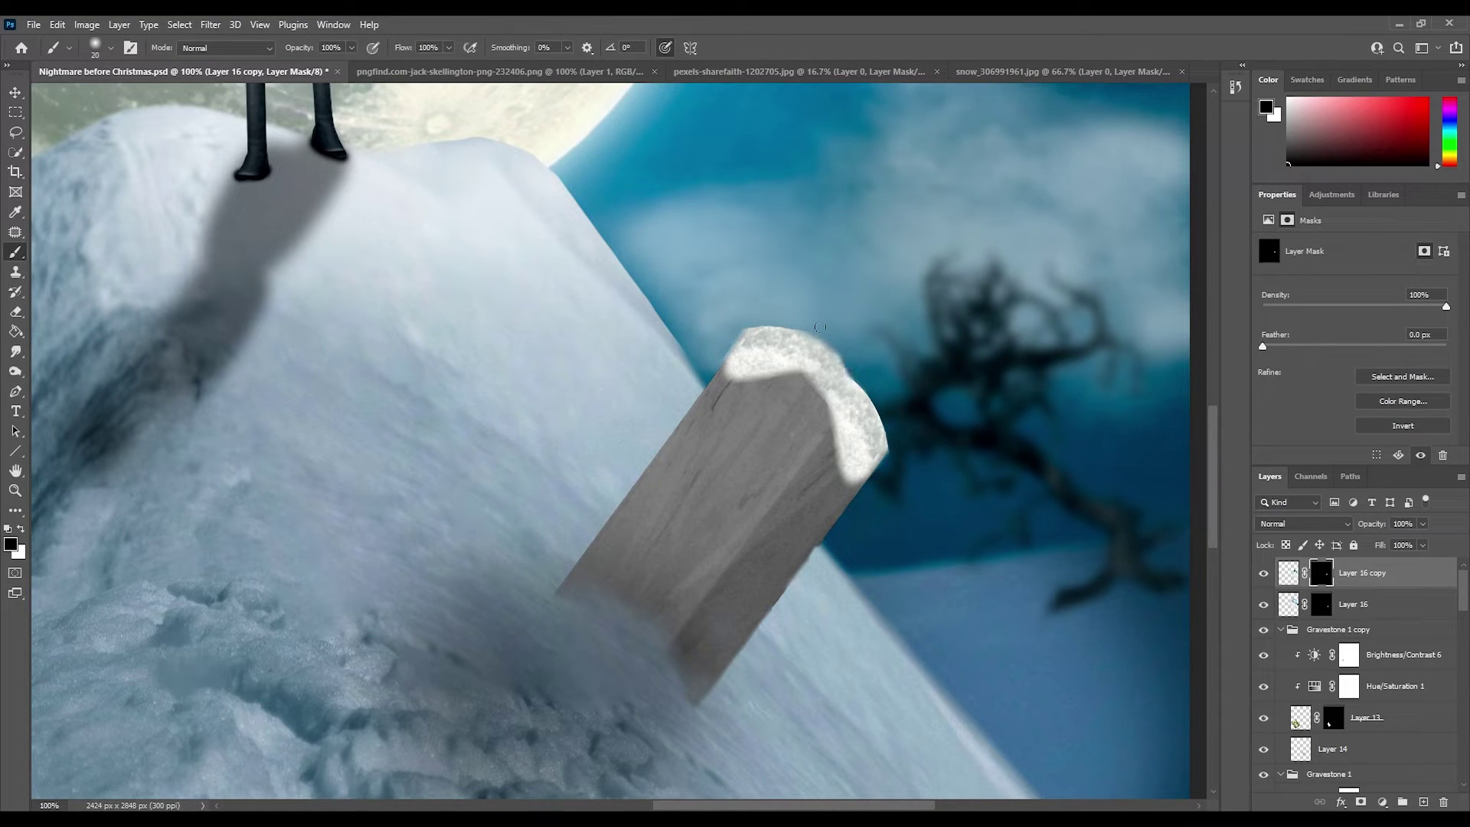
key(ctrl+0)
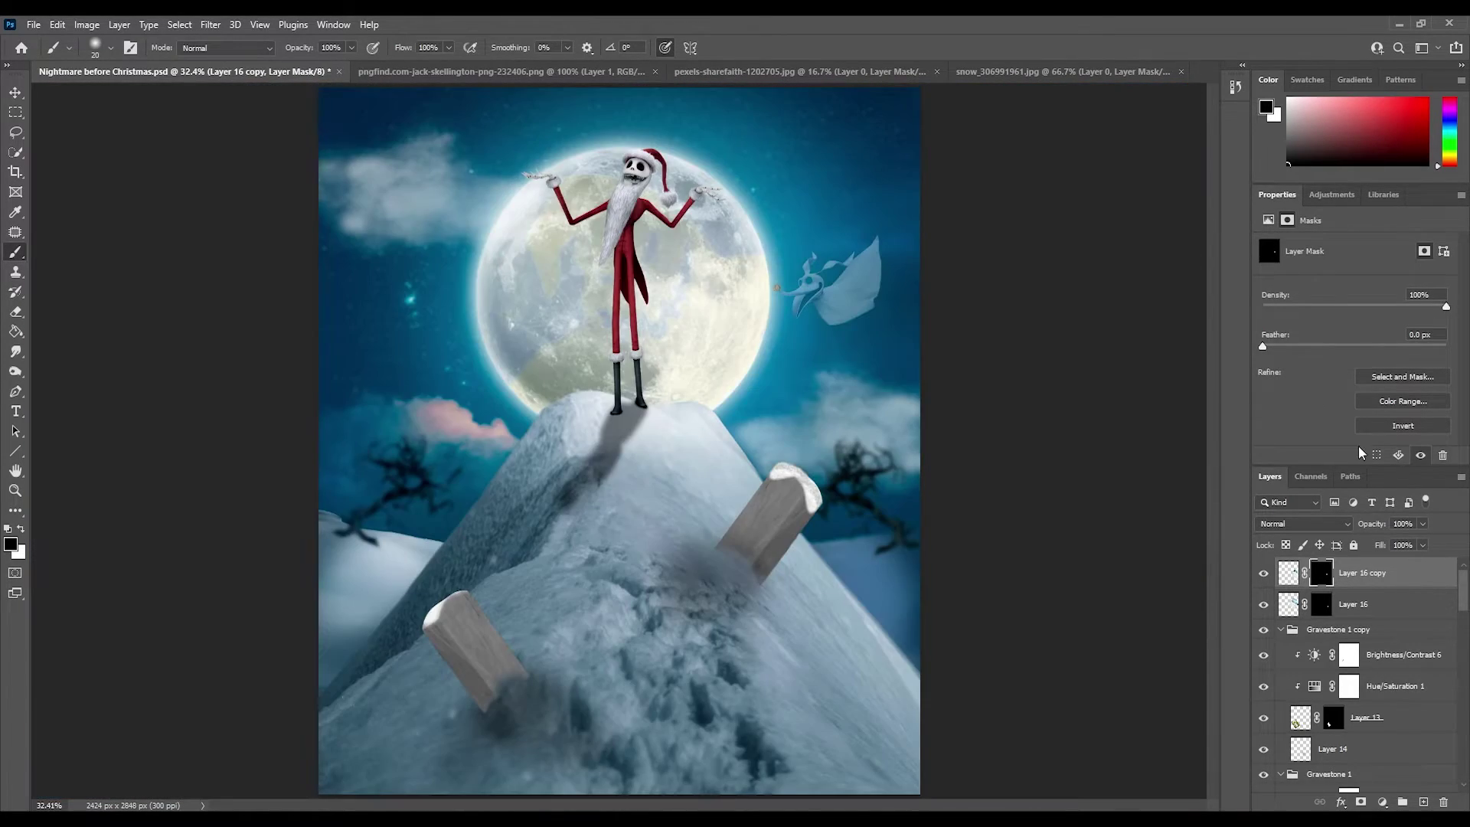
Step: Merge the snow copy into Layer 16, then try and remove a clipped Brightness/Contrast adjustment
key(Delete)
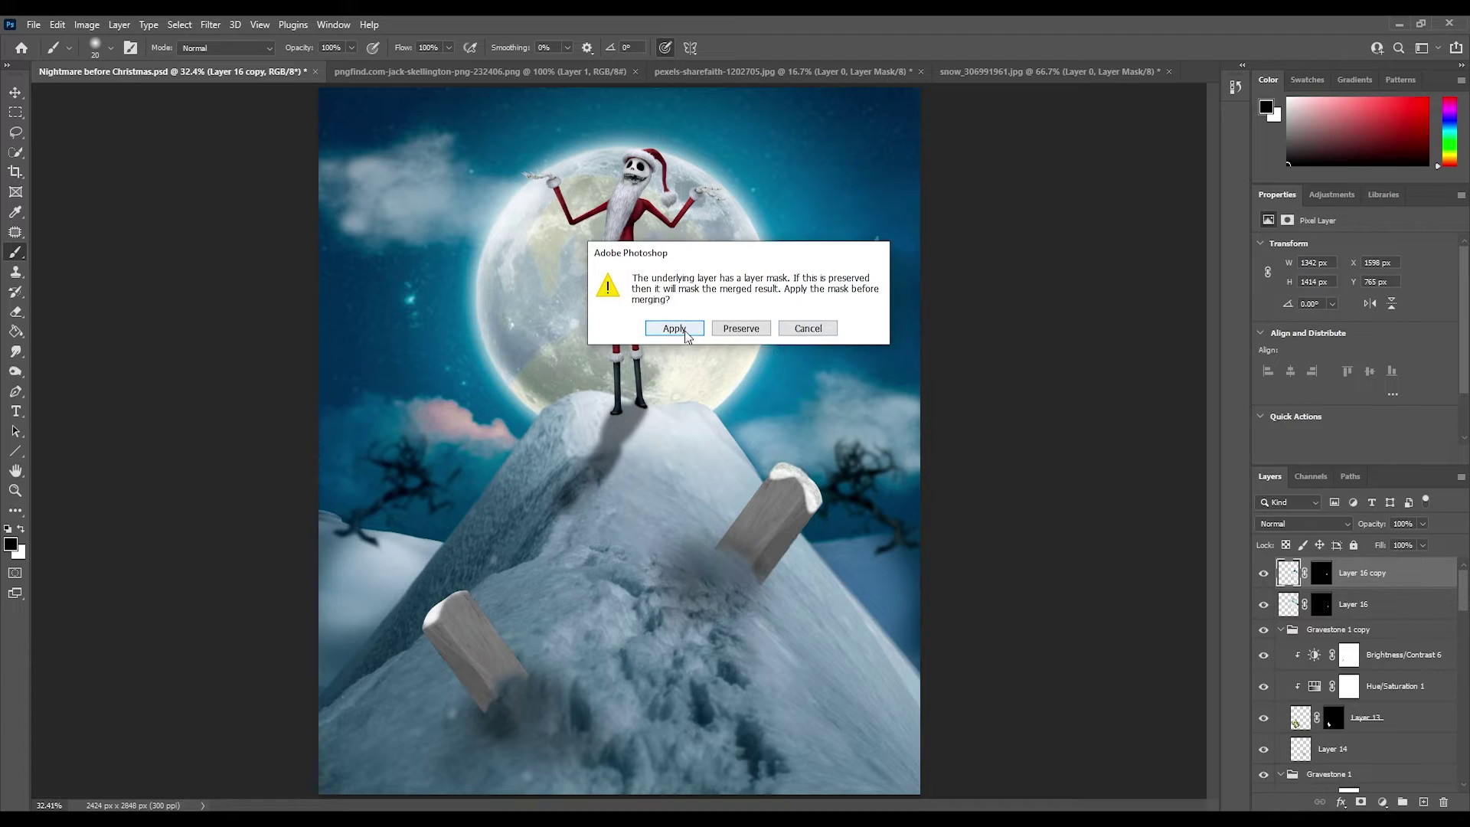
click(673, 329)
click(1382, 801)
click(1378, 580)
click(1354, 456)
drag(1354, 288, 1364, 289)
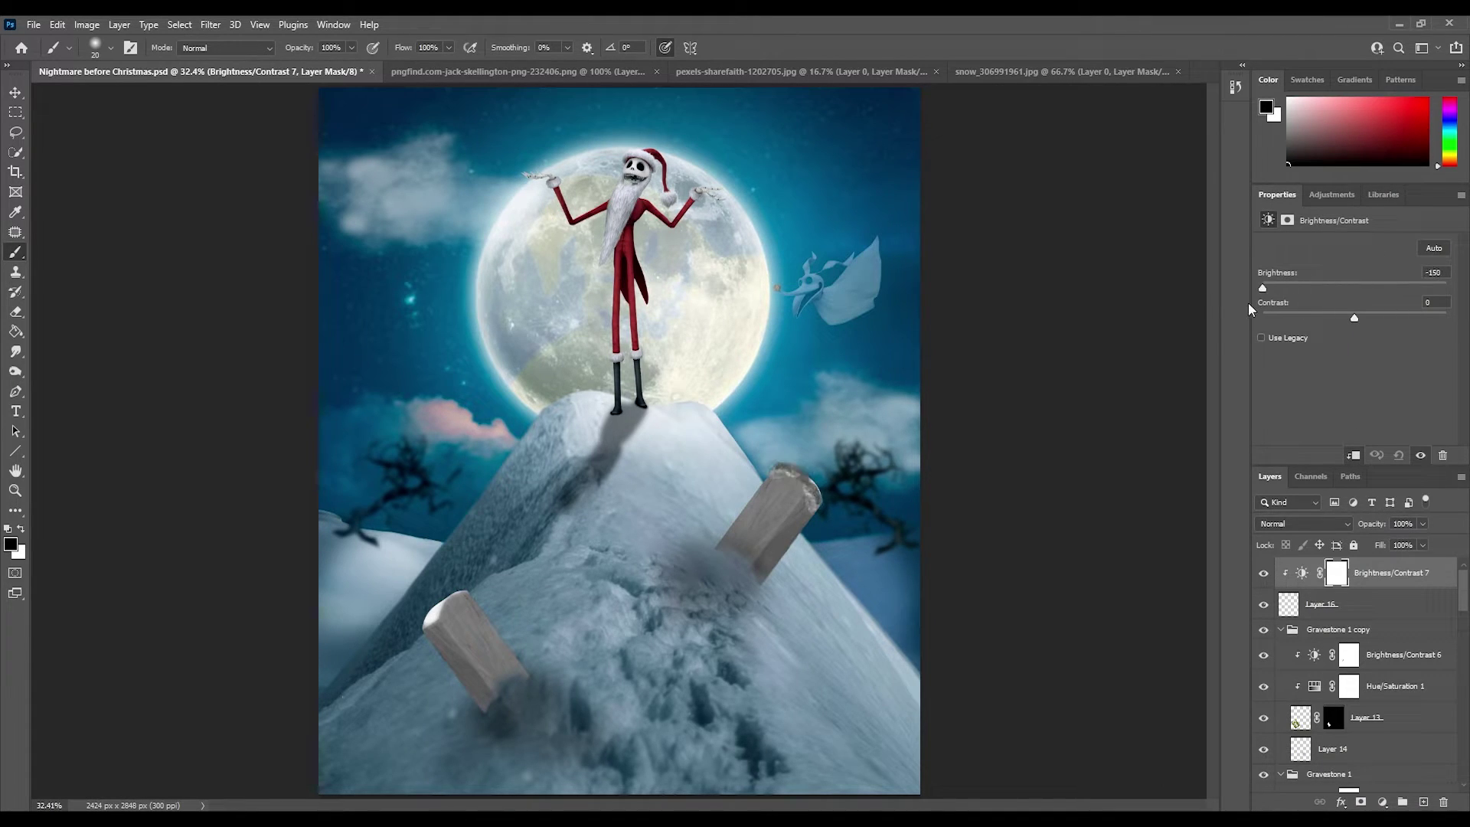
key(Delete)
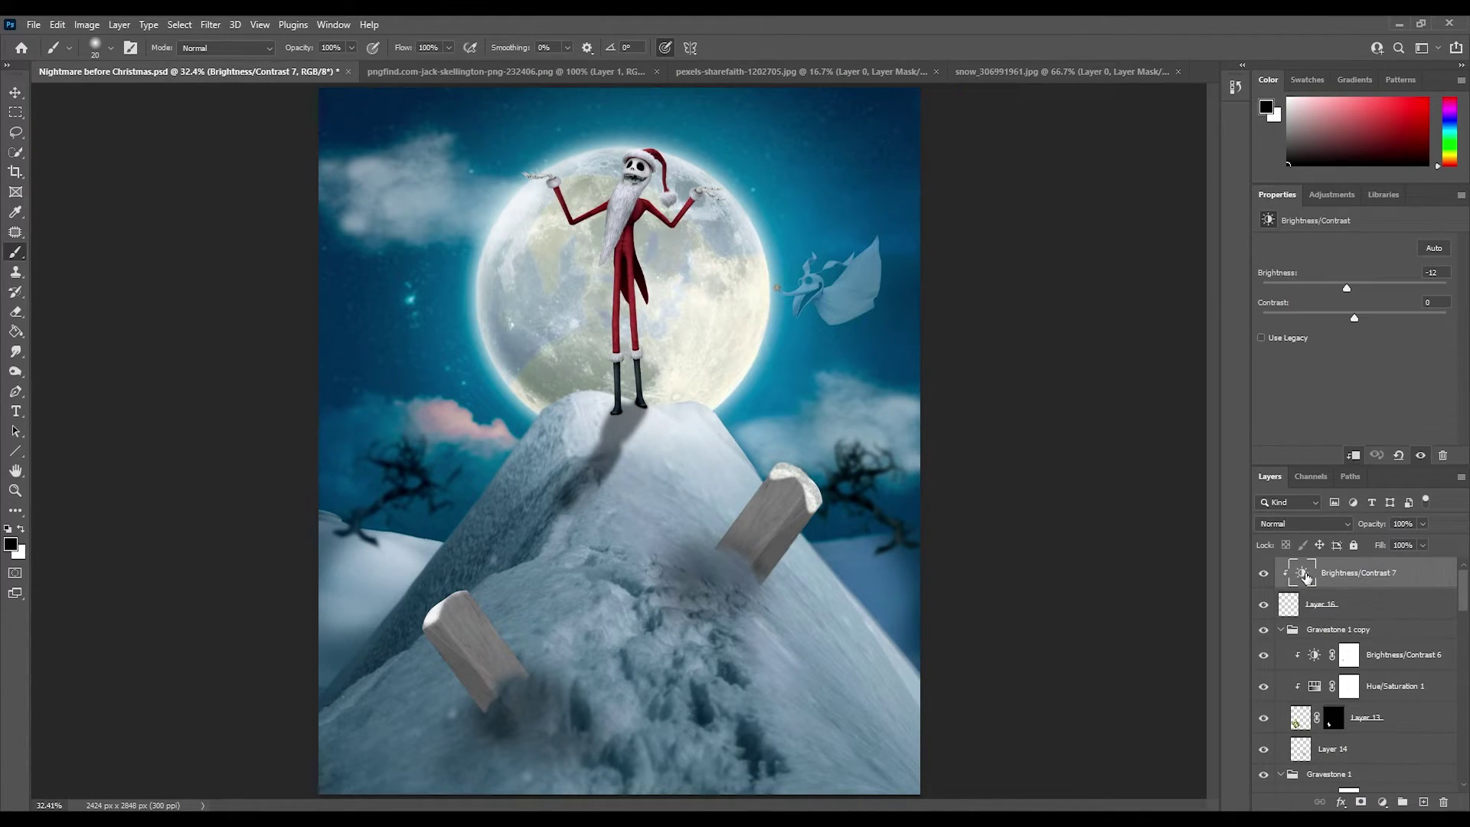
Step: Clip a Color Balance to the snow cap, shifting highlights toward cyan and blue
click(1383, 801)
click(1396, 673)
click(1354, 456)
drag(1335, 280, 1352, 328)
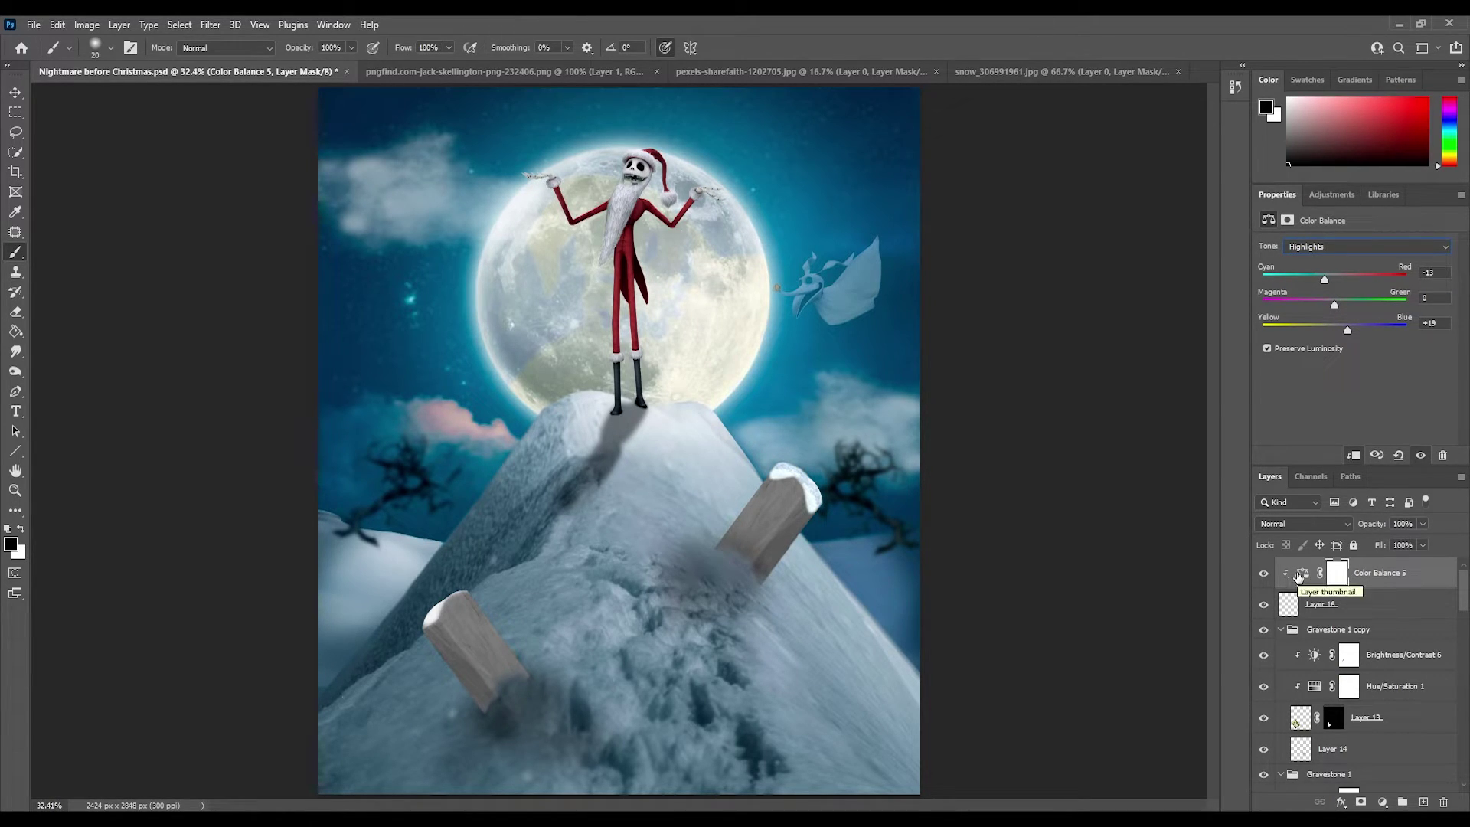
Step: Duplicate the snow cap layer, then rotate and warp the copy
click(1321, 604)
key(ctrl+j)
key(ctrl+t)
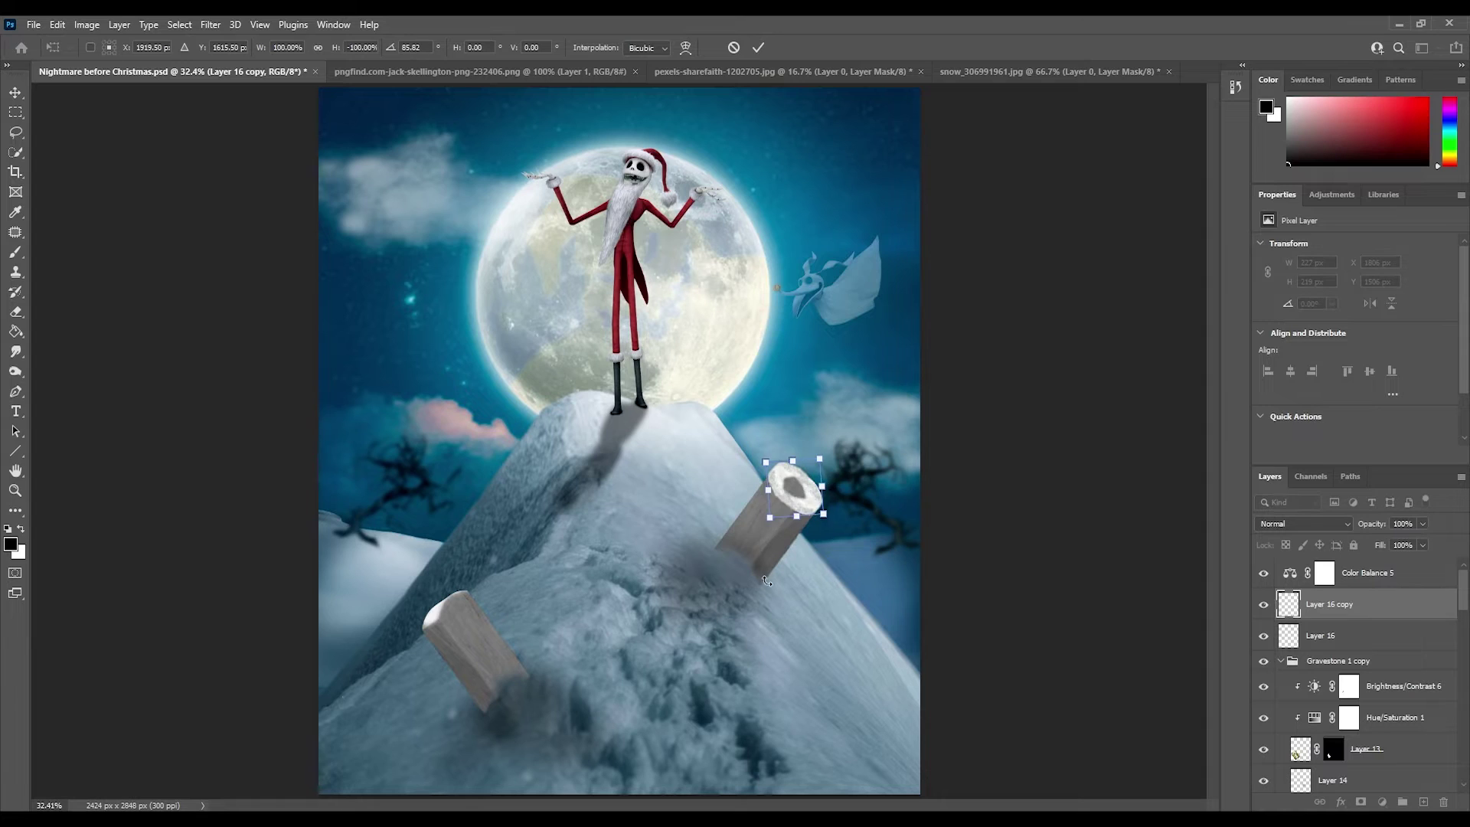
drag(766, 581, 774, 475)
right_click(740, 503)
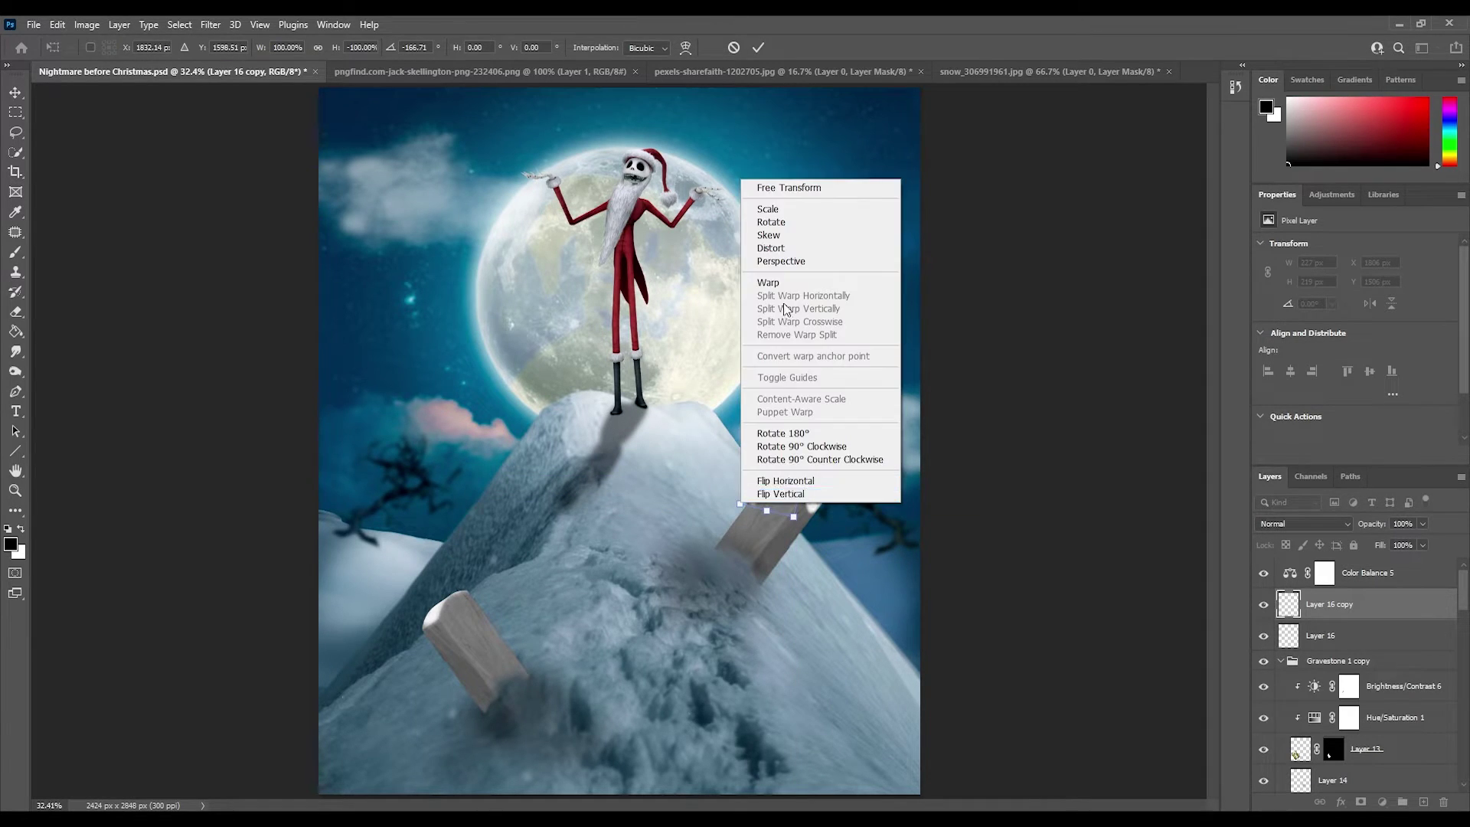
click(770, 283)
key(Return)
Step: Brush-trim the copy's left edge on its mask, then remove the mask
key(b)
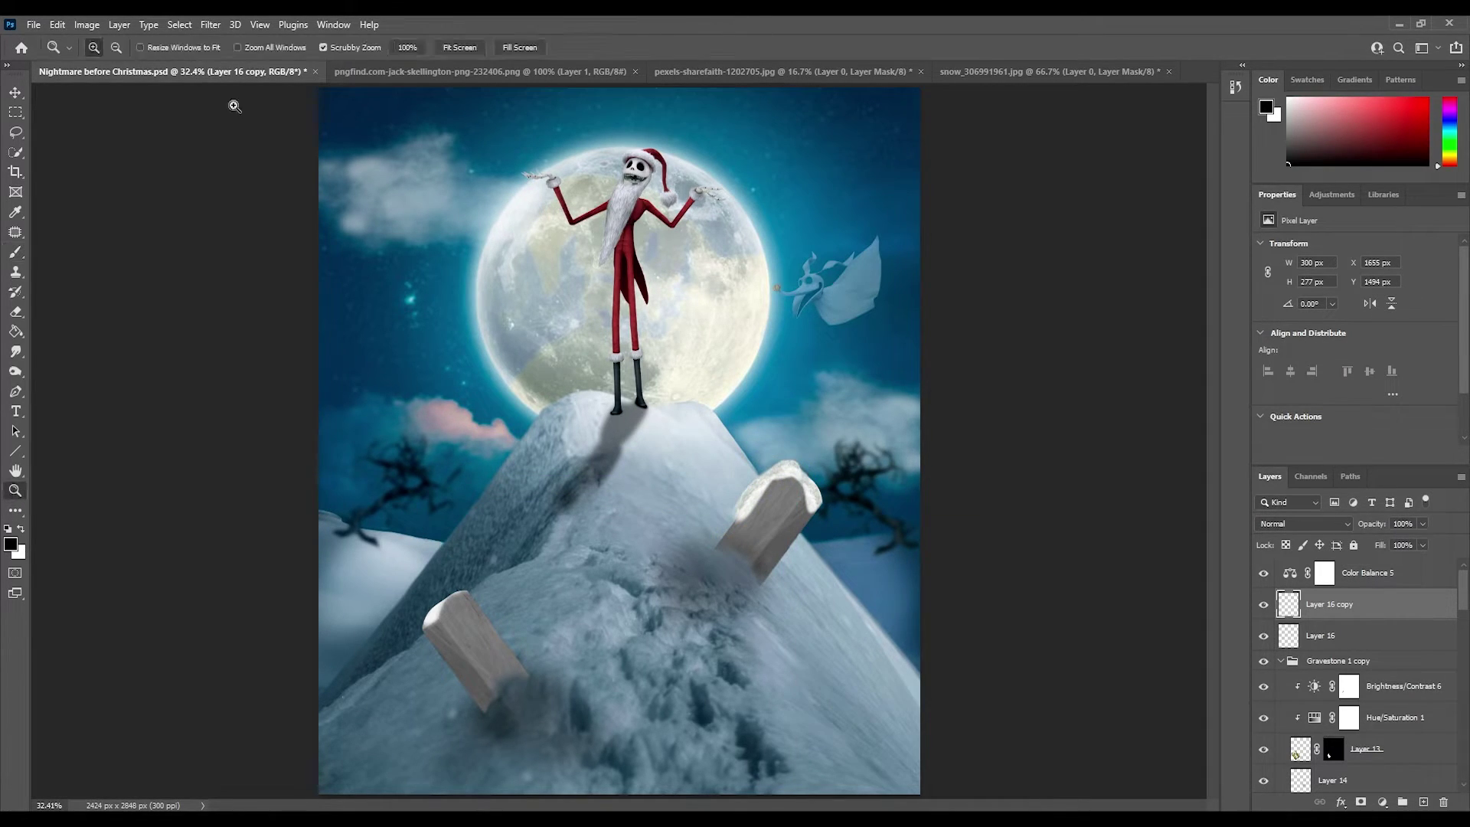
scroll(720, 498, up, 4)
mouse_move(735, 582)
mouse_down()
mouse_move(773, 521)
mouse_move(764, 466)
mouse_up()
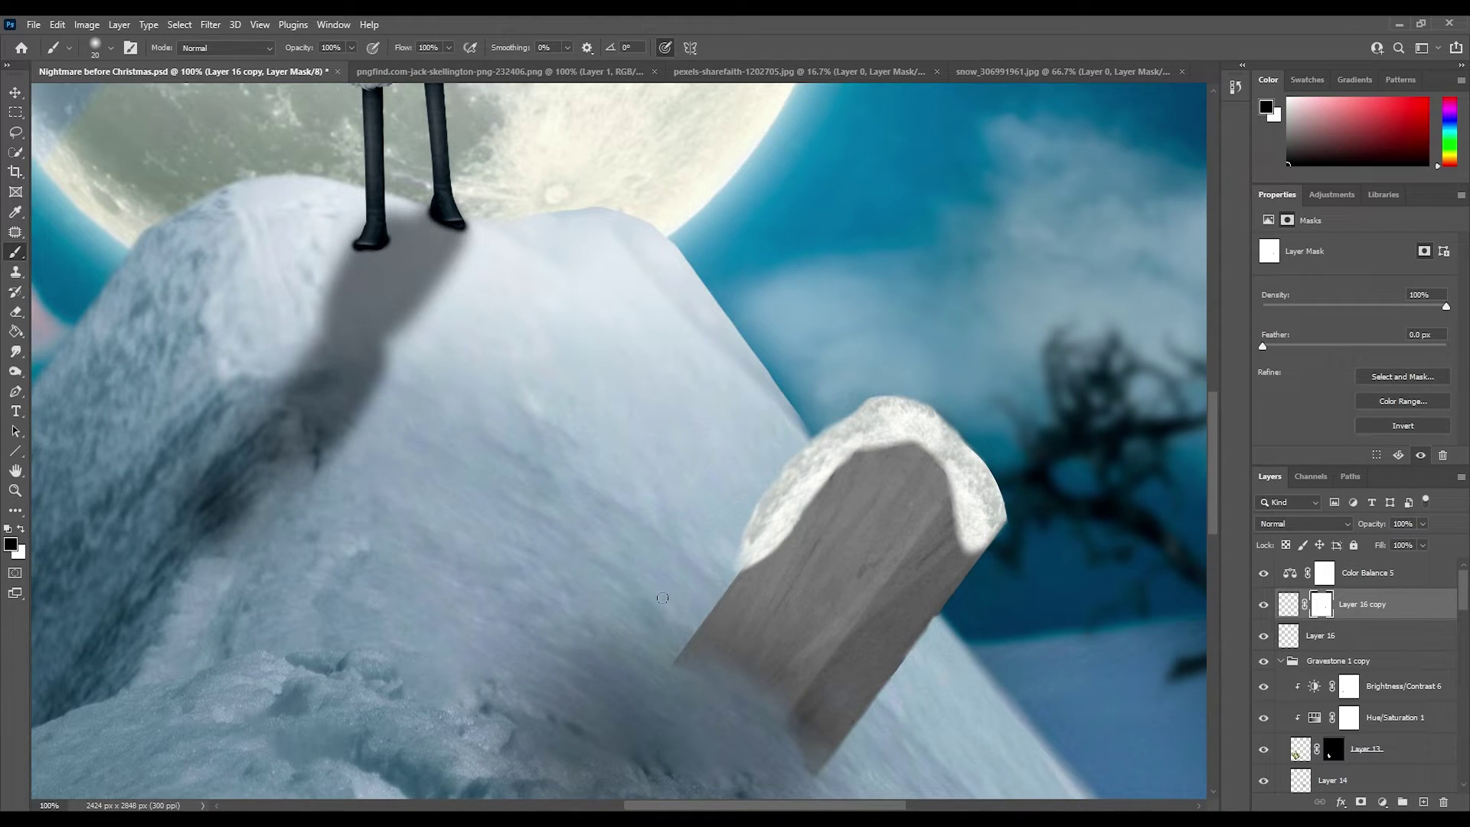
key(ctrl+0)
click(1288, 607)
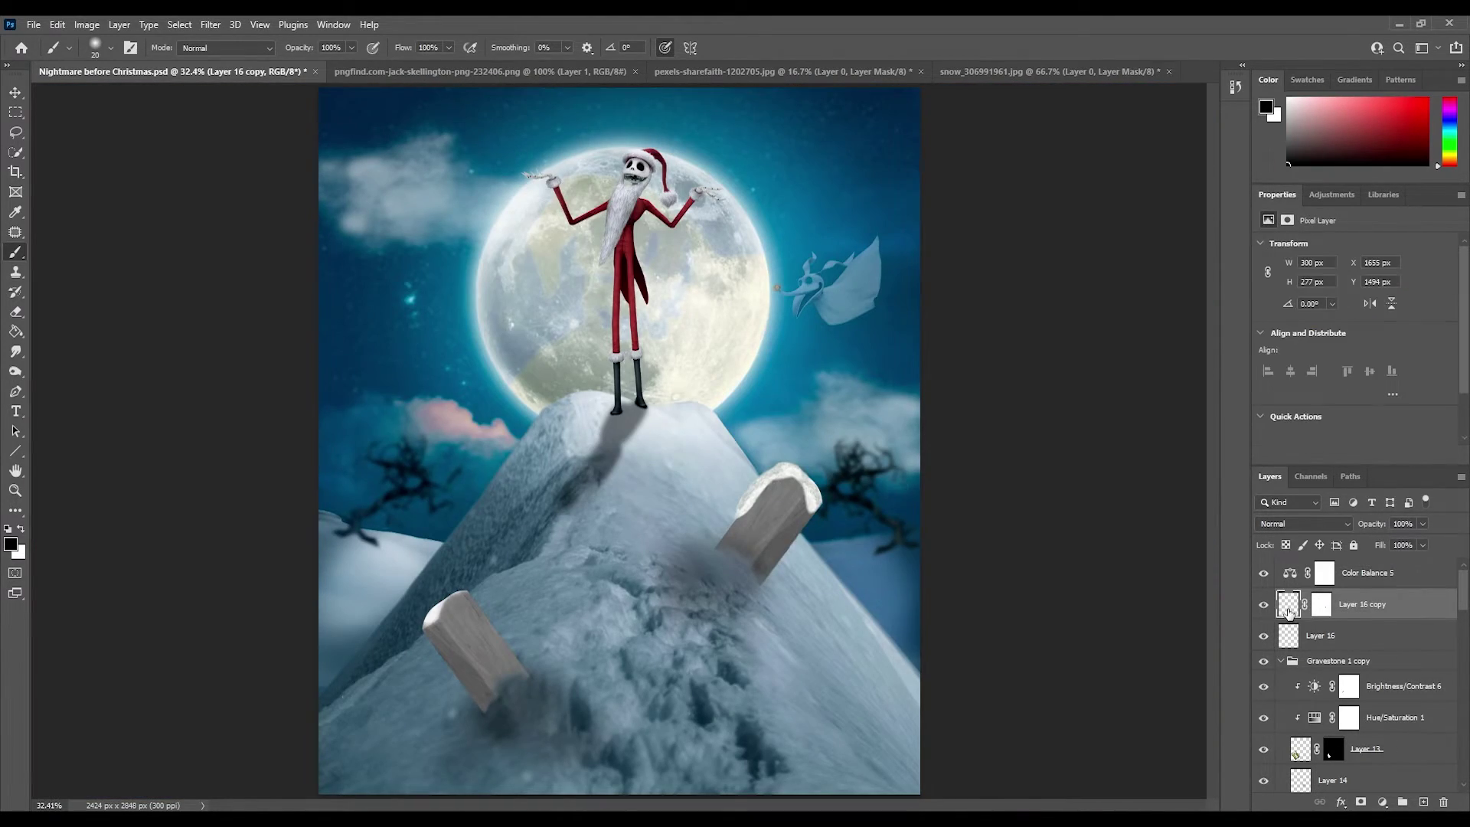
right_click(1356, 624)
click(1317, 368)
Step: Move the flipped snow cap copy onto the lower-left gravestone
key(ctrl+t)
mouse_move(788, 490)
mouse_down()
mouse_move(467, 612)
mouse_move(414, 612)
mouse_move(480, 615)
mouse_up()
right_click(448, 609)
click(490, 597)
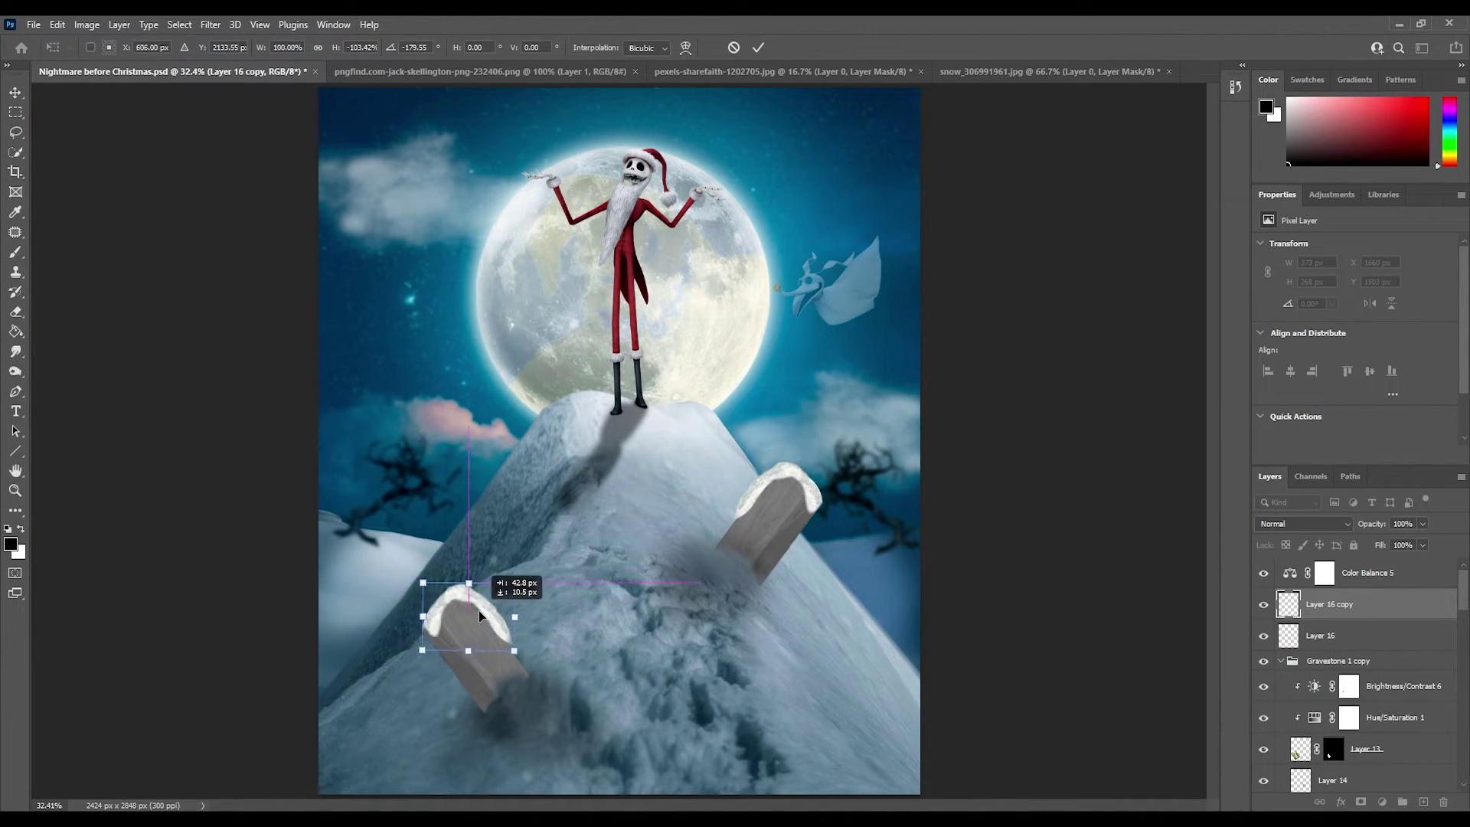
key(Return)
key(b)
Step: Try clipped Color Balance and Selective Color (Whites) adjustments on the copy, then delete both
click(1374, 572)
click(1353, 455)
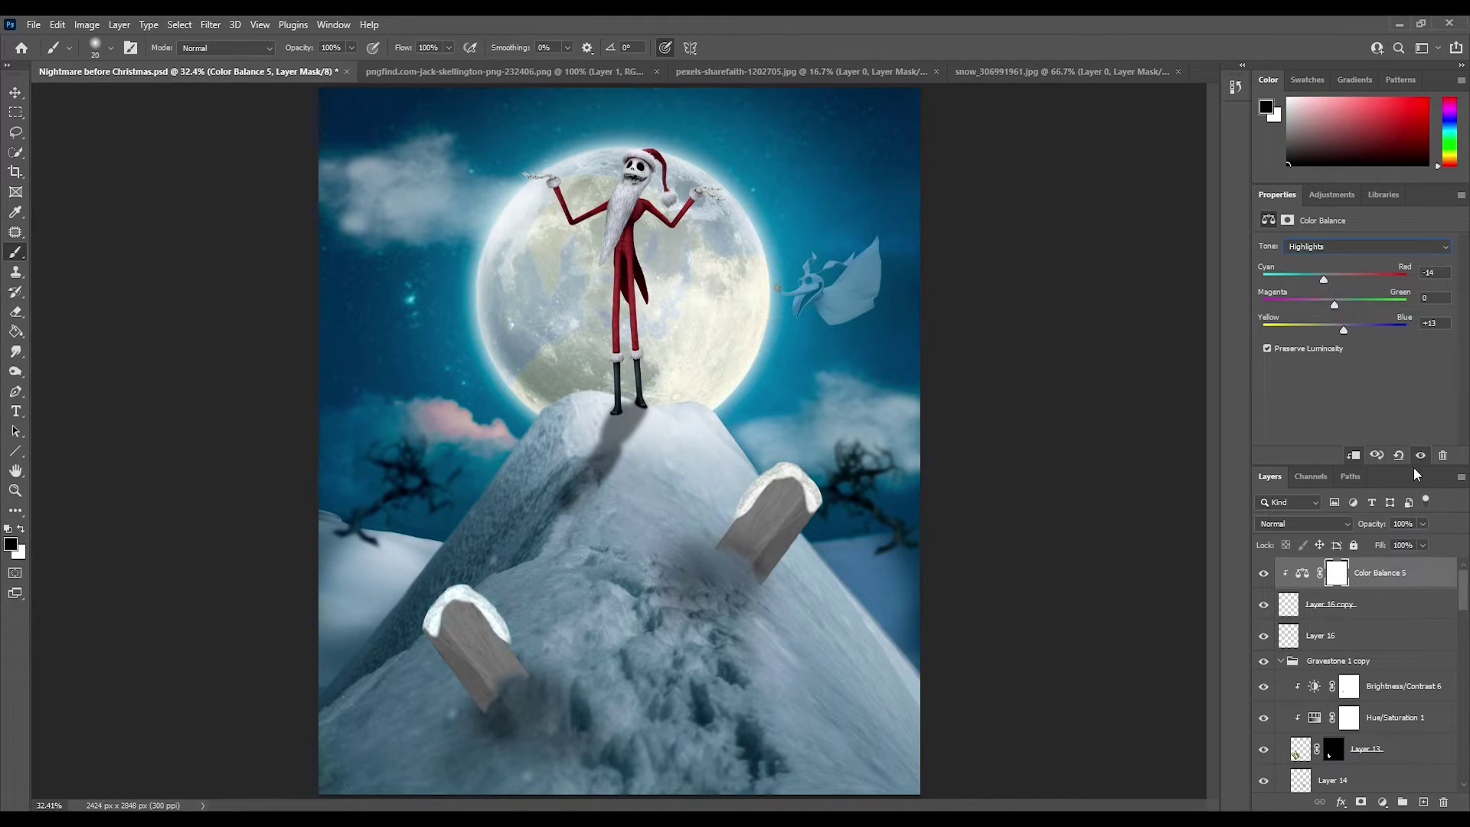
click(1442, 455)
key(Return)
click(1381, 802)
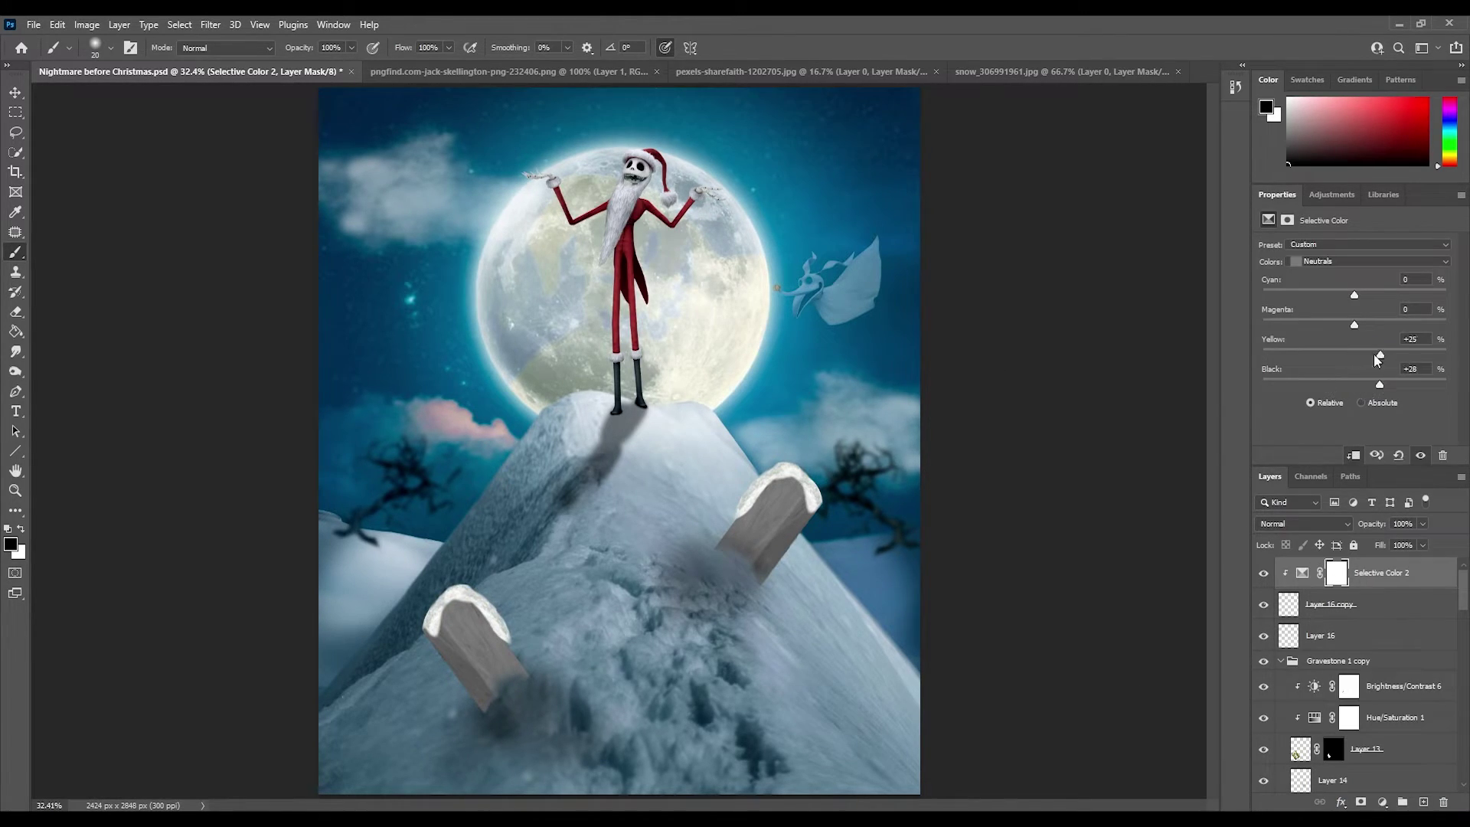
click(1347, 261)
click(1336, 355)
click(1442, 454)
click(658, 315)
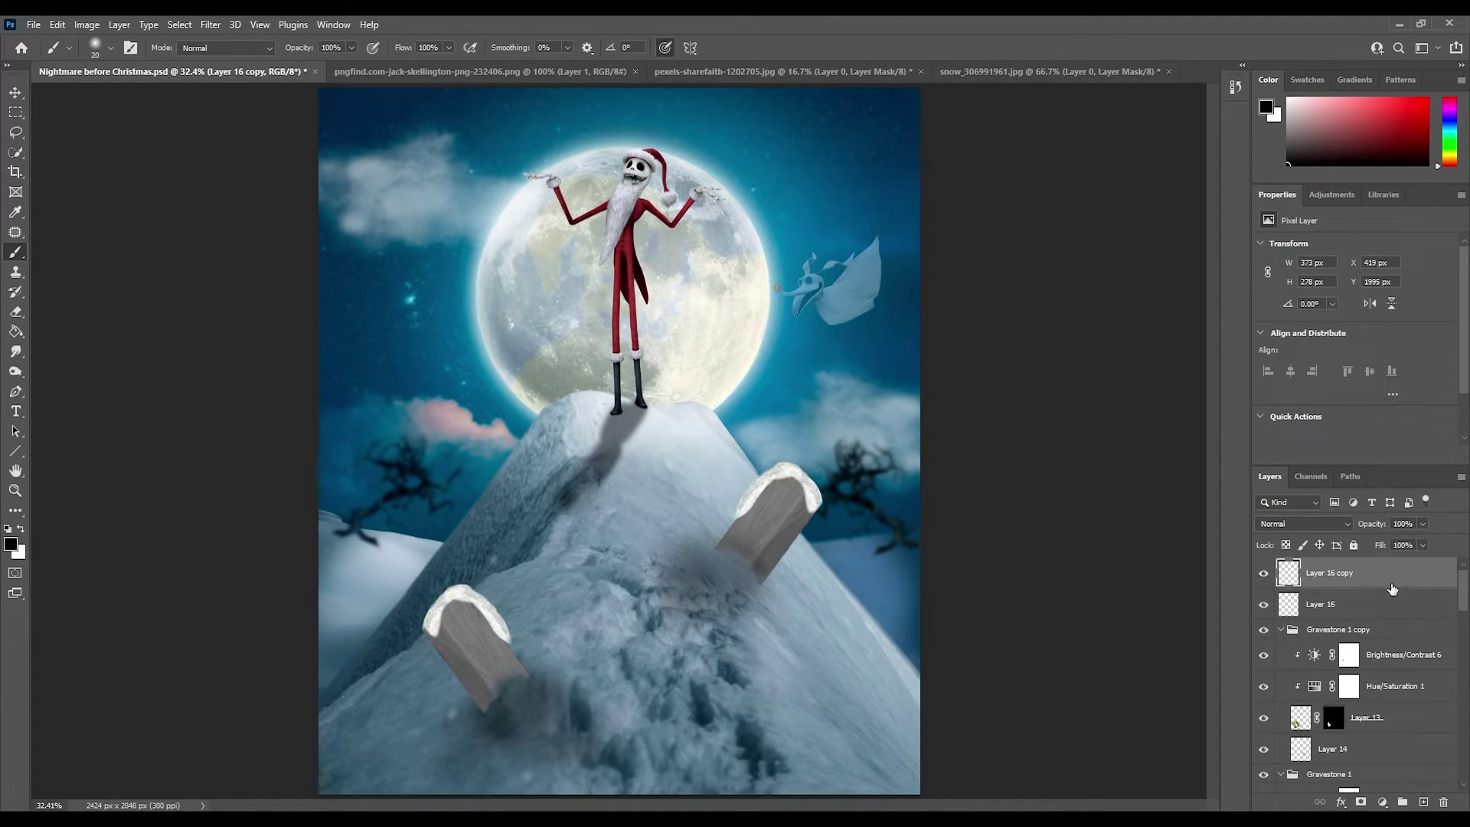
Step: Try a blur on the snow cap, cancel it, then select Layer 13 in the gravestone group
click(210, 25)
click(428, 273)
key(Return)
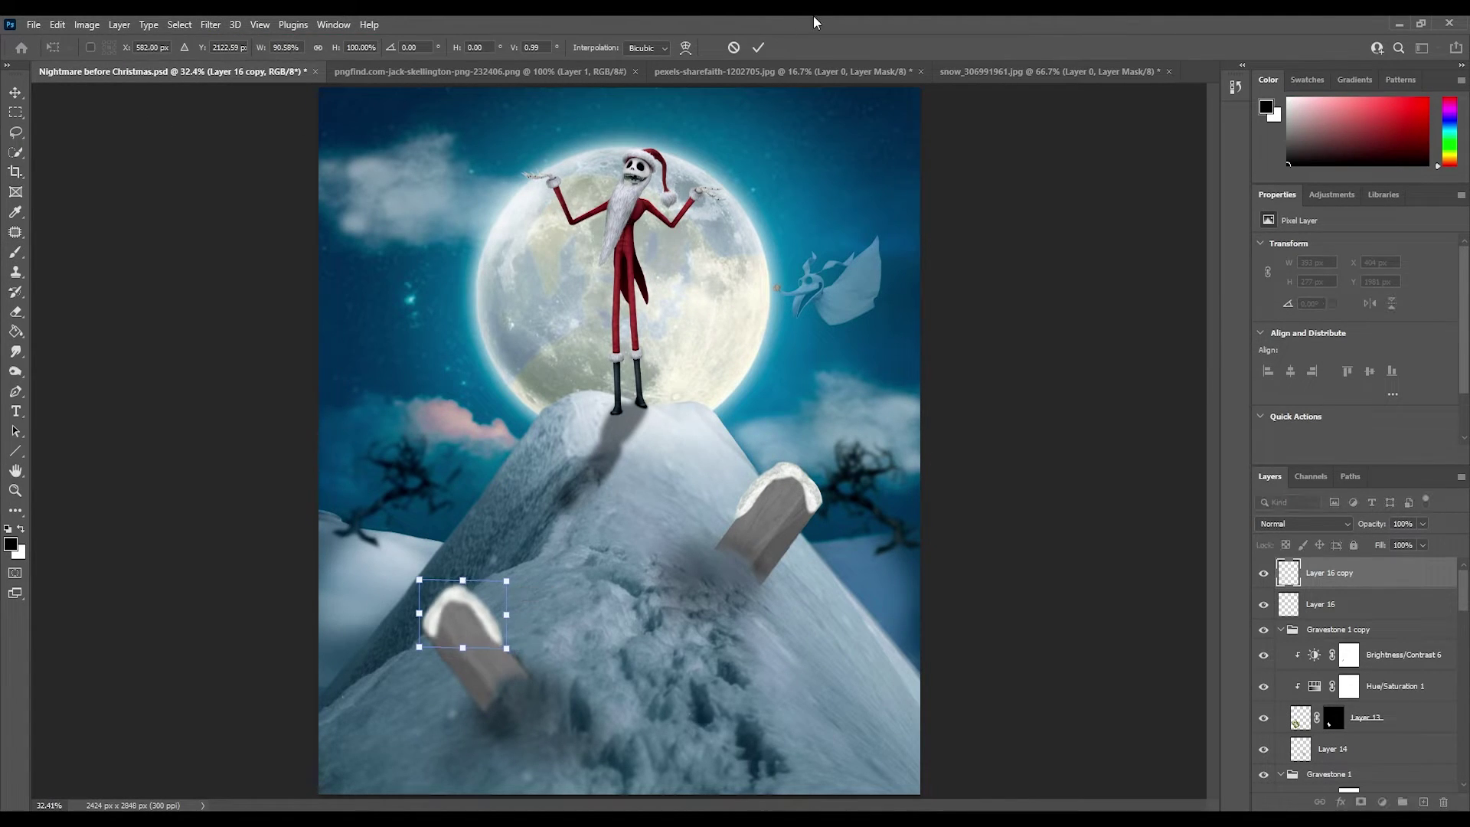
key(alt+bracketleft)
scroll(1376, 663, down, 3)
click(1366, 737)
click(211, 25)
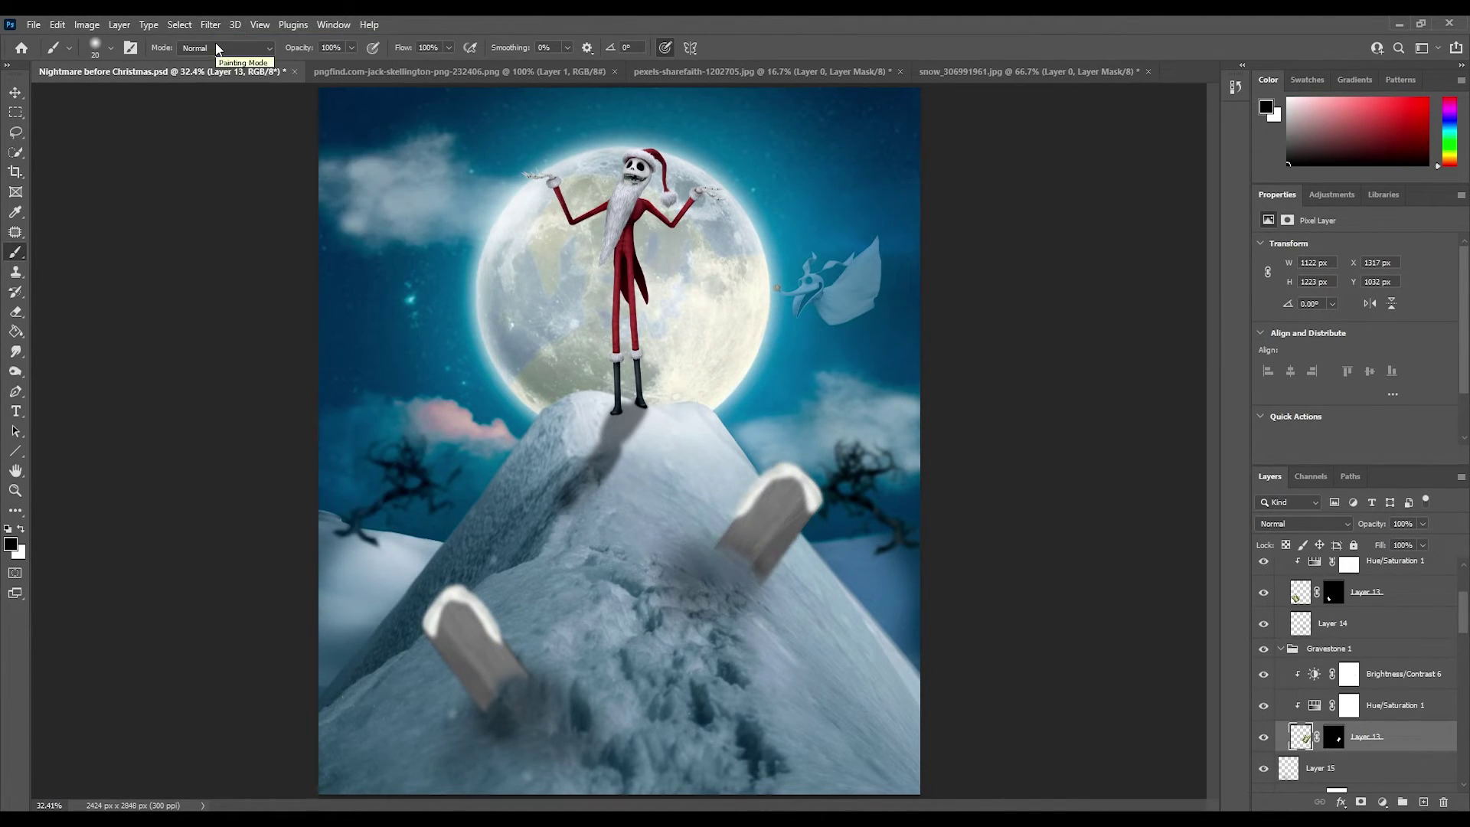
Step: Apply a Blur Gallery Field Blur to the gravestone layer
click(210, 24)
mouse_move(236, 234)
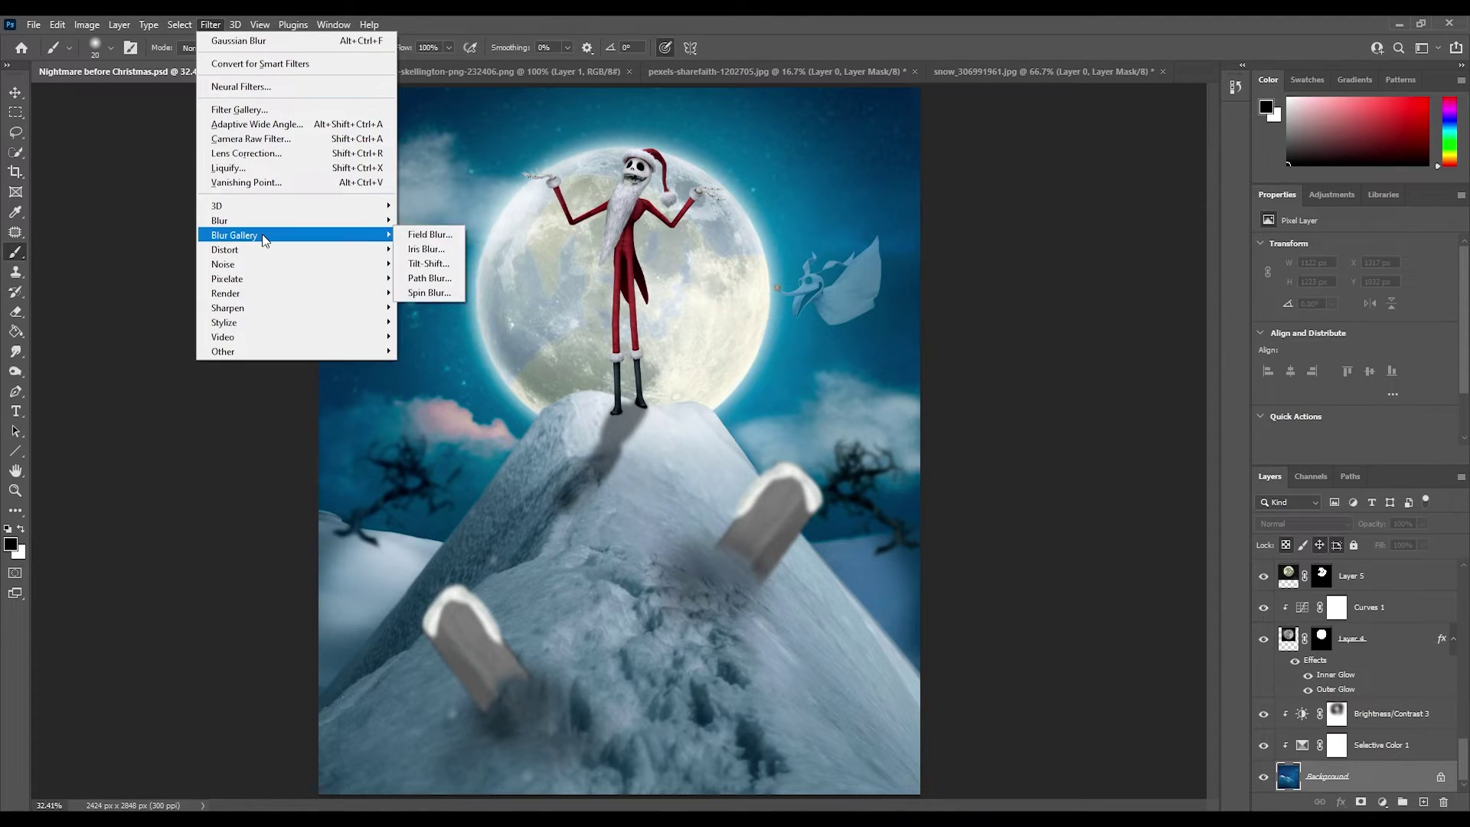
click(345, 233)
key(Return)
scroll(1323, 694, up, 2)
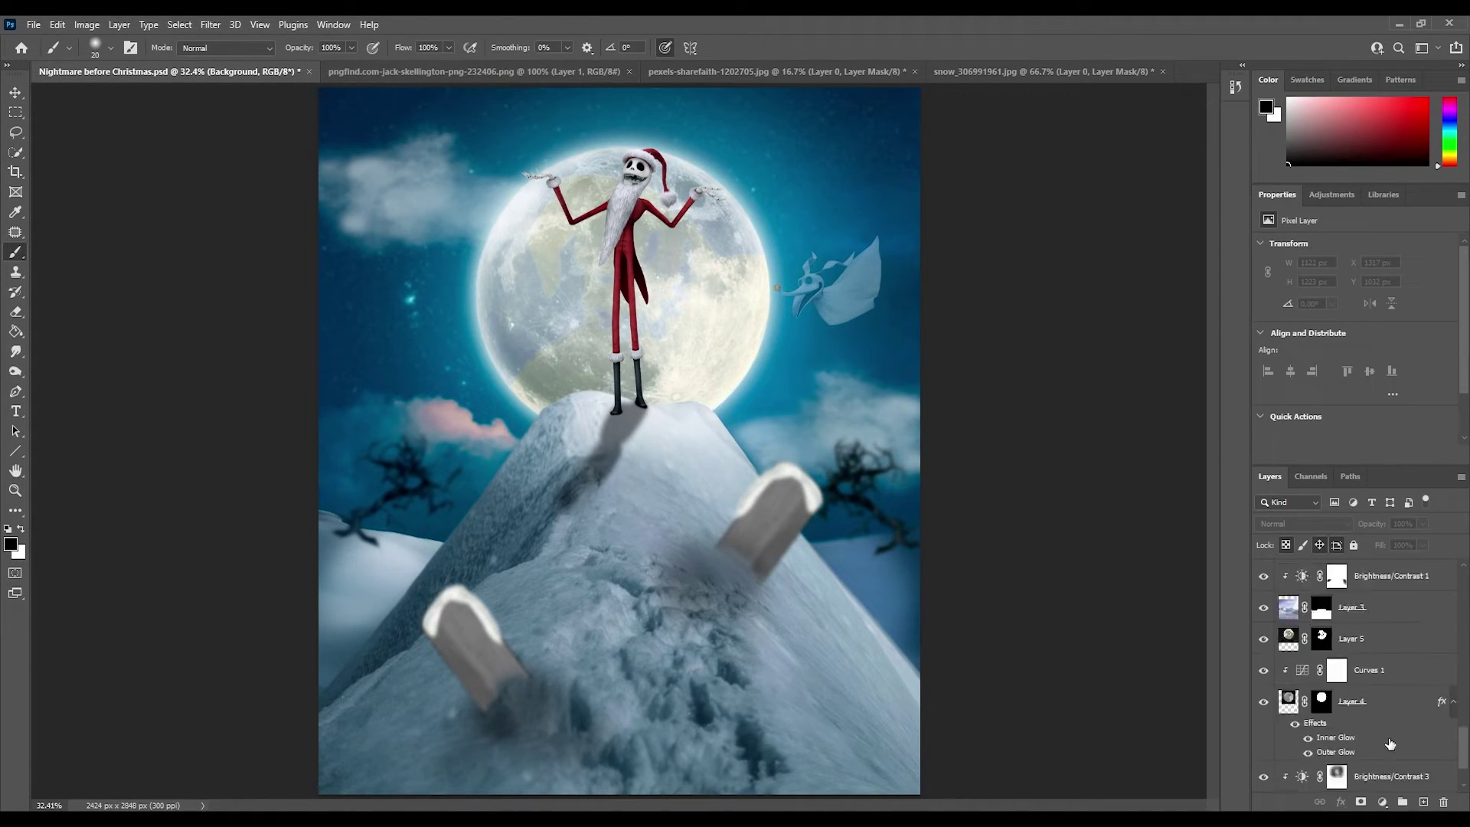
scroll(1323, 694, up, 2)
Step: Apply a 6 px Field Blur to Layer 2's foreground snow
click(1347, 606)
click(210, 24)
click(417, 233)
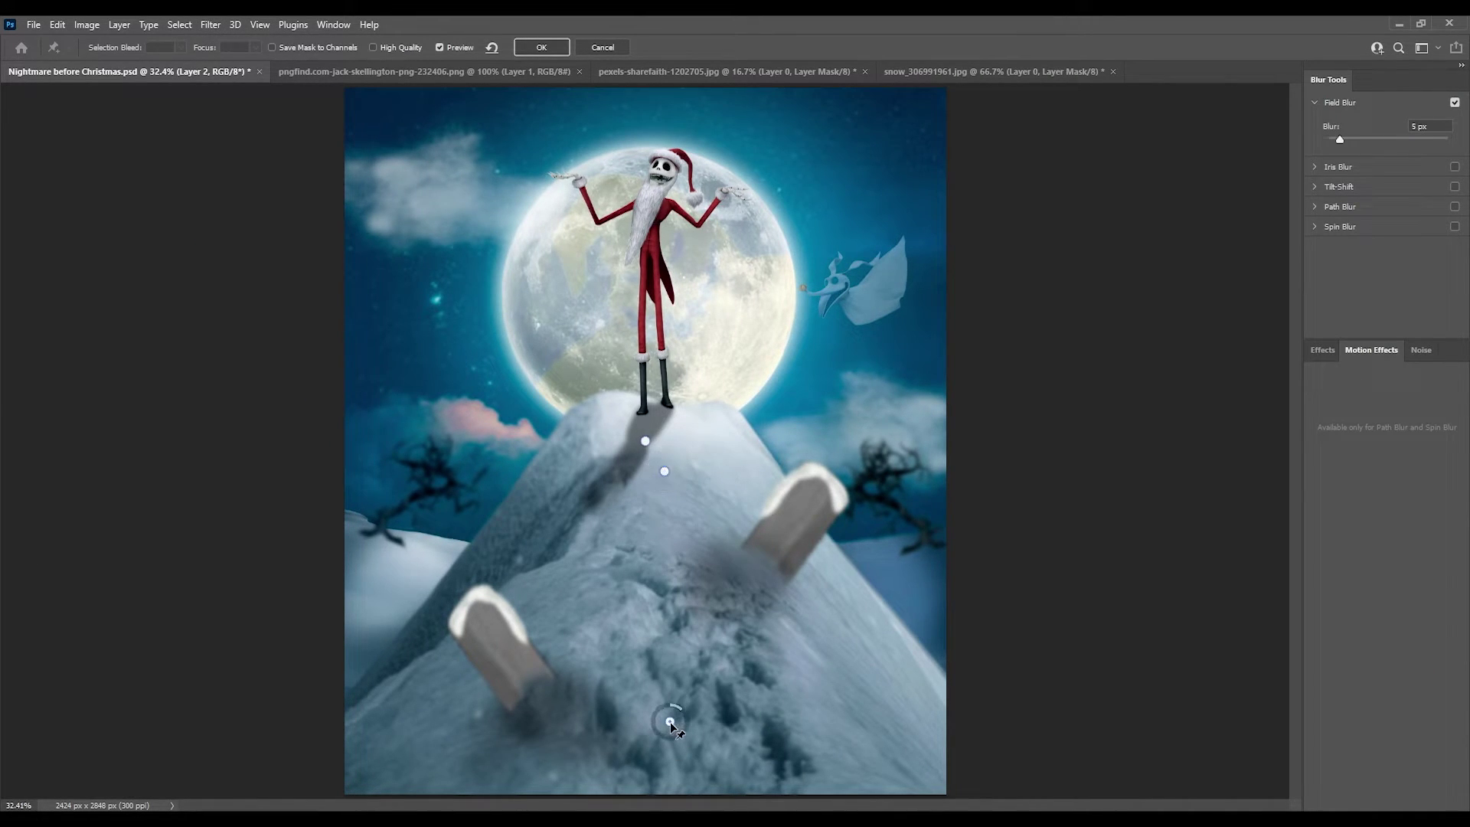
drag(665, 471, 668, 500)
key(Return)
Step: Set up a Tilt-Shift blur with its sharp band on the summit
click(210, 25)
click(417, 272)
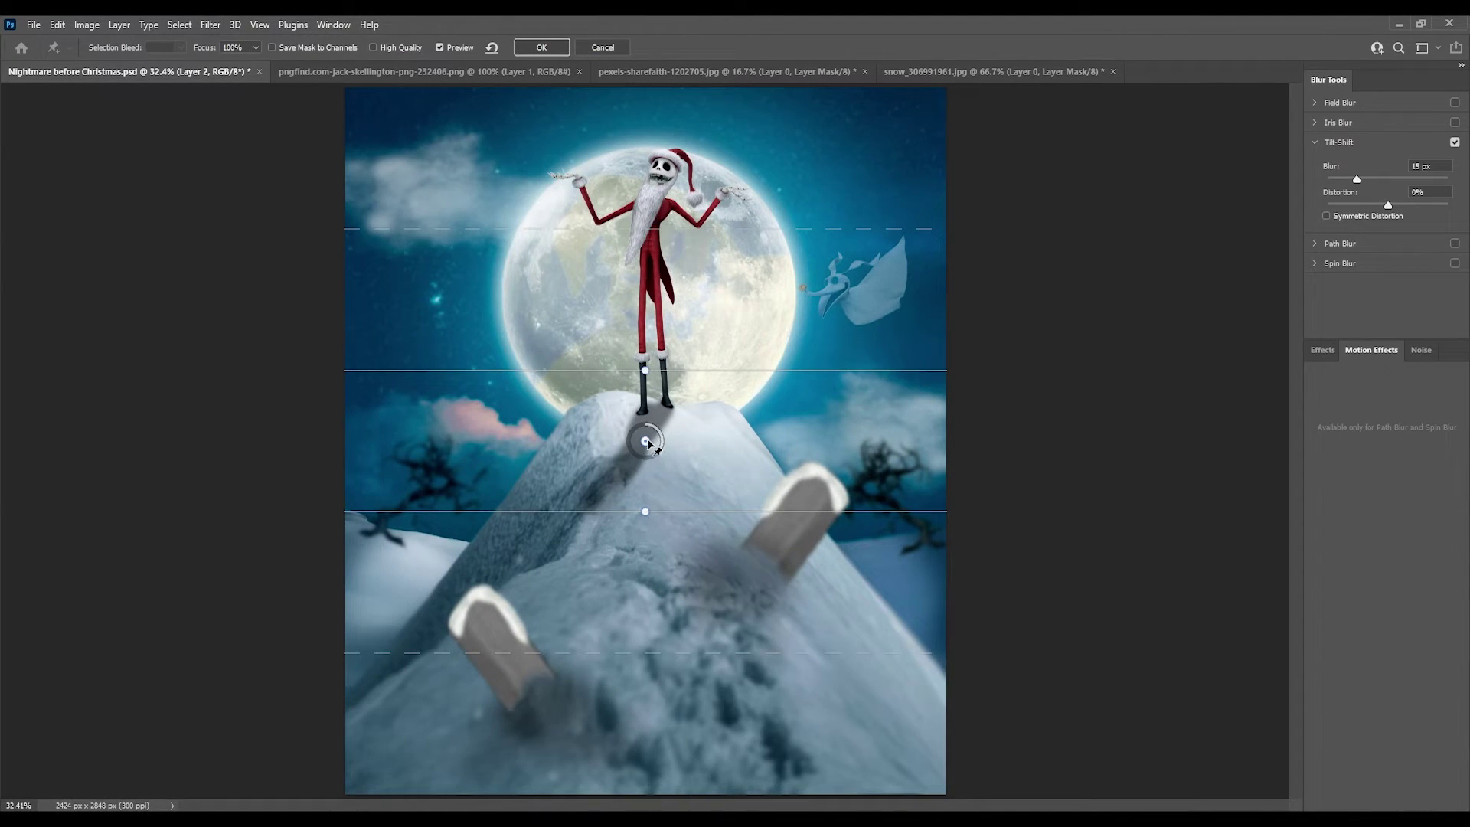
drag(646, 442, 645, 392)
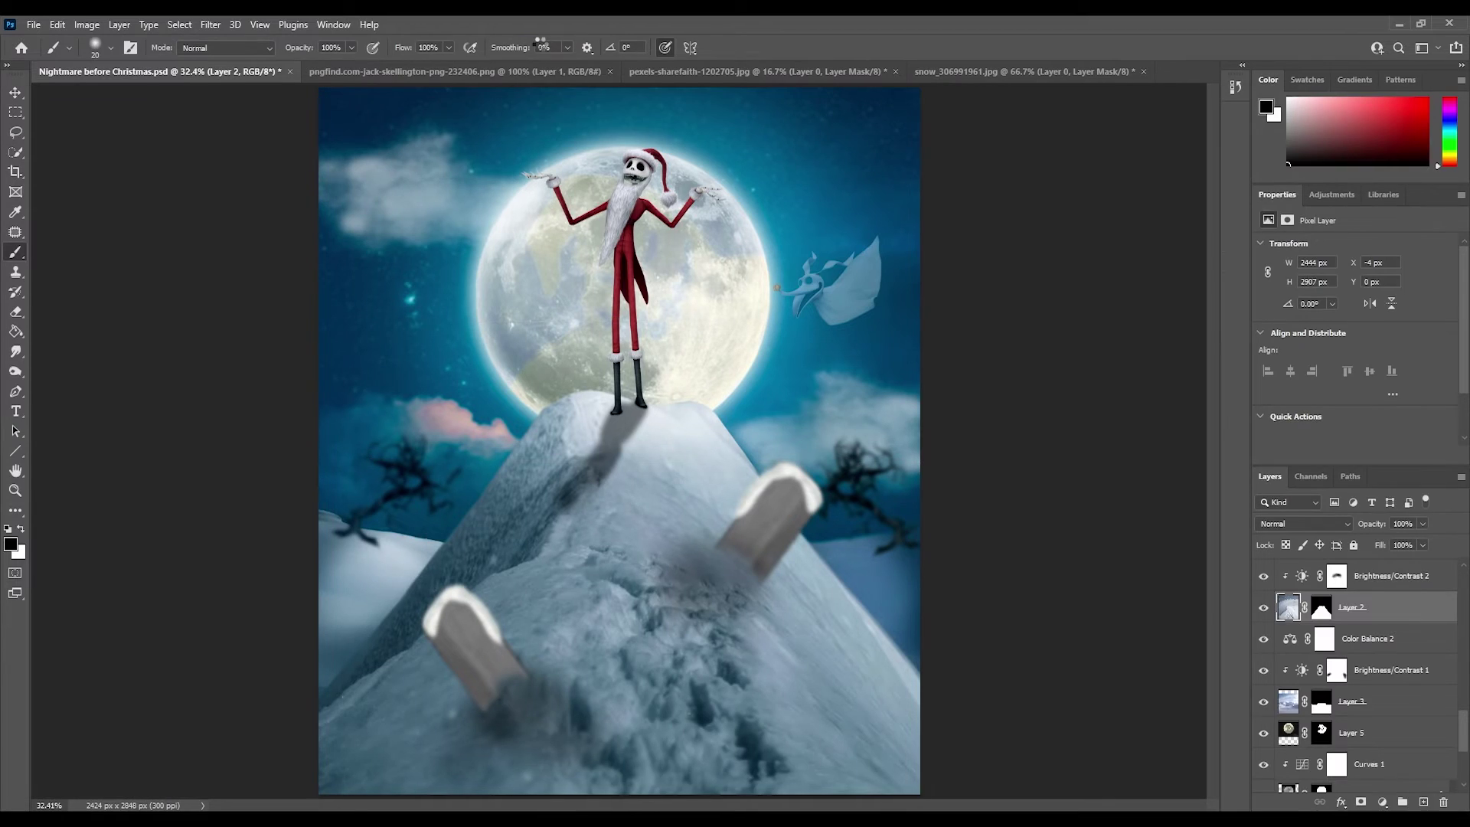
Step: Apply the tilt-shift, add a Color Balance clipped to Brightness/Contrast 2 with Highlights Cyan -20, and add a new layer
click(541, 47)
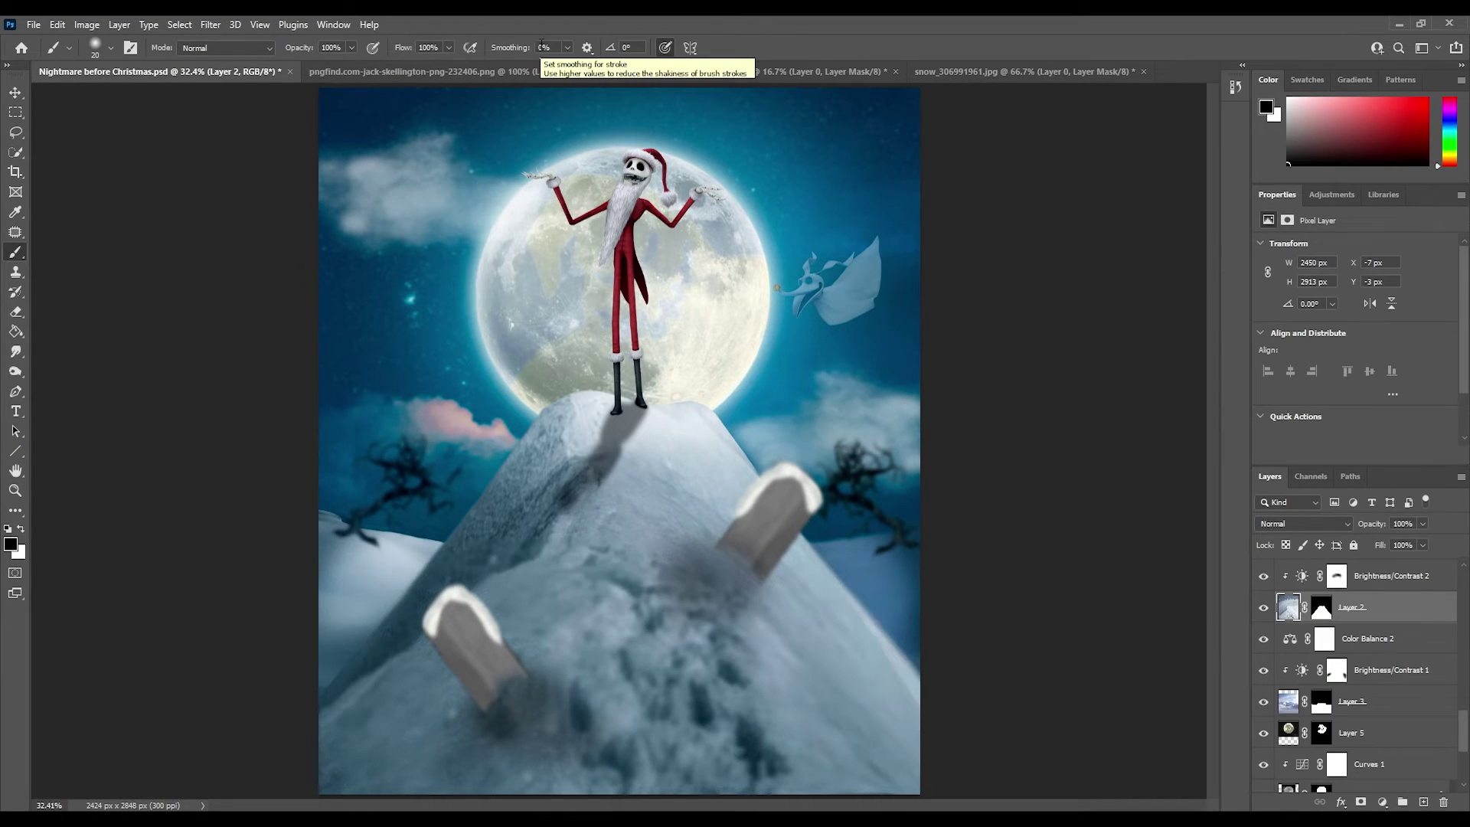
click(1425, 578)
click(1382, 802)
click(1370, 673)
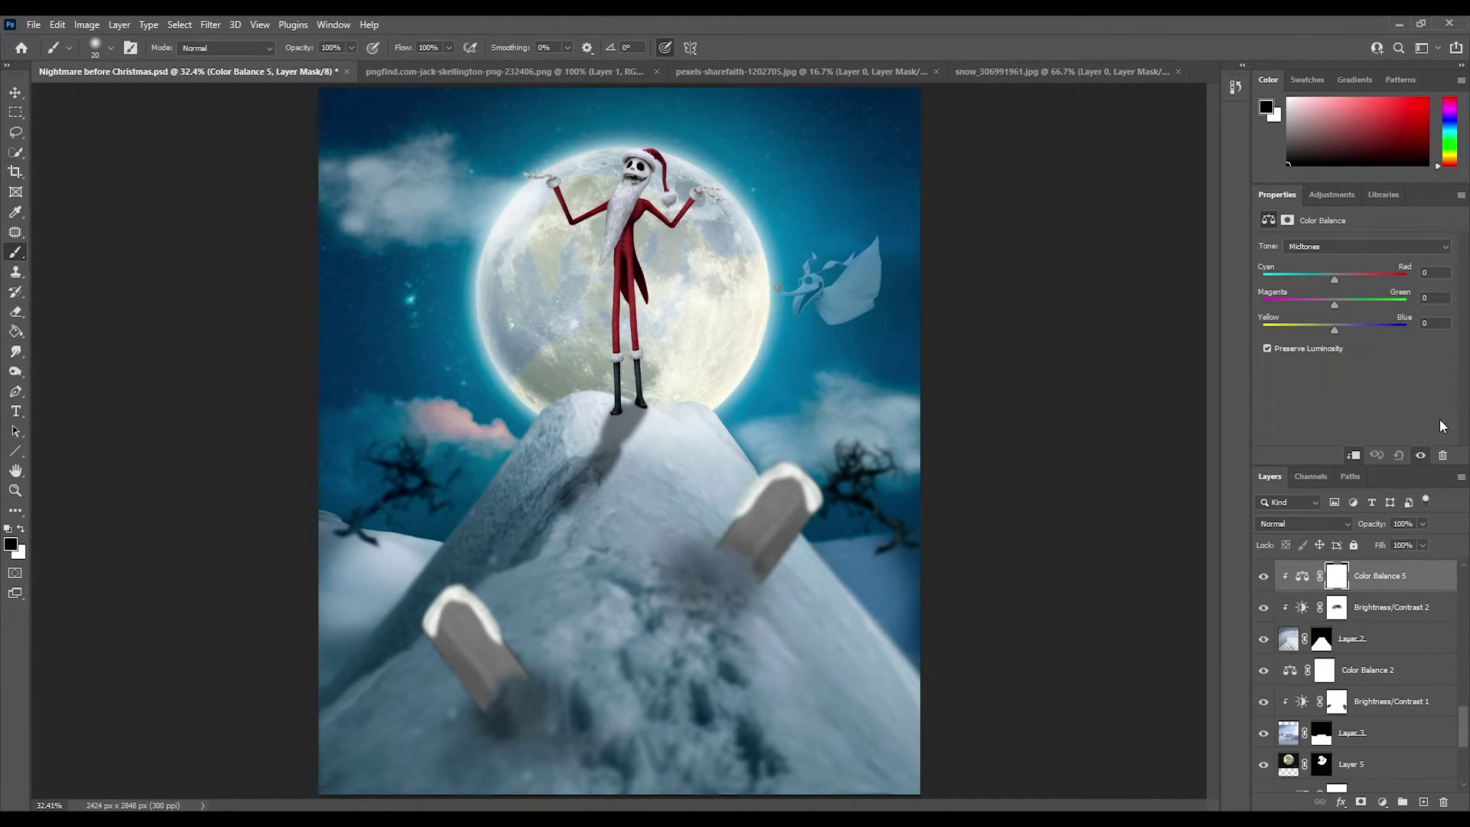
click(1446, 246)
click(1358, 281)
drag(1334, 279, 1320, 285)
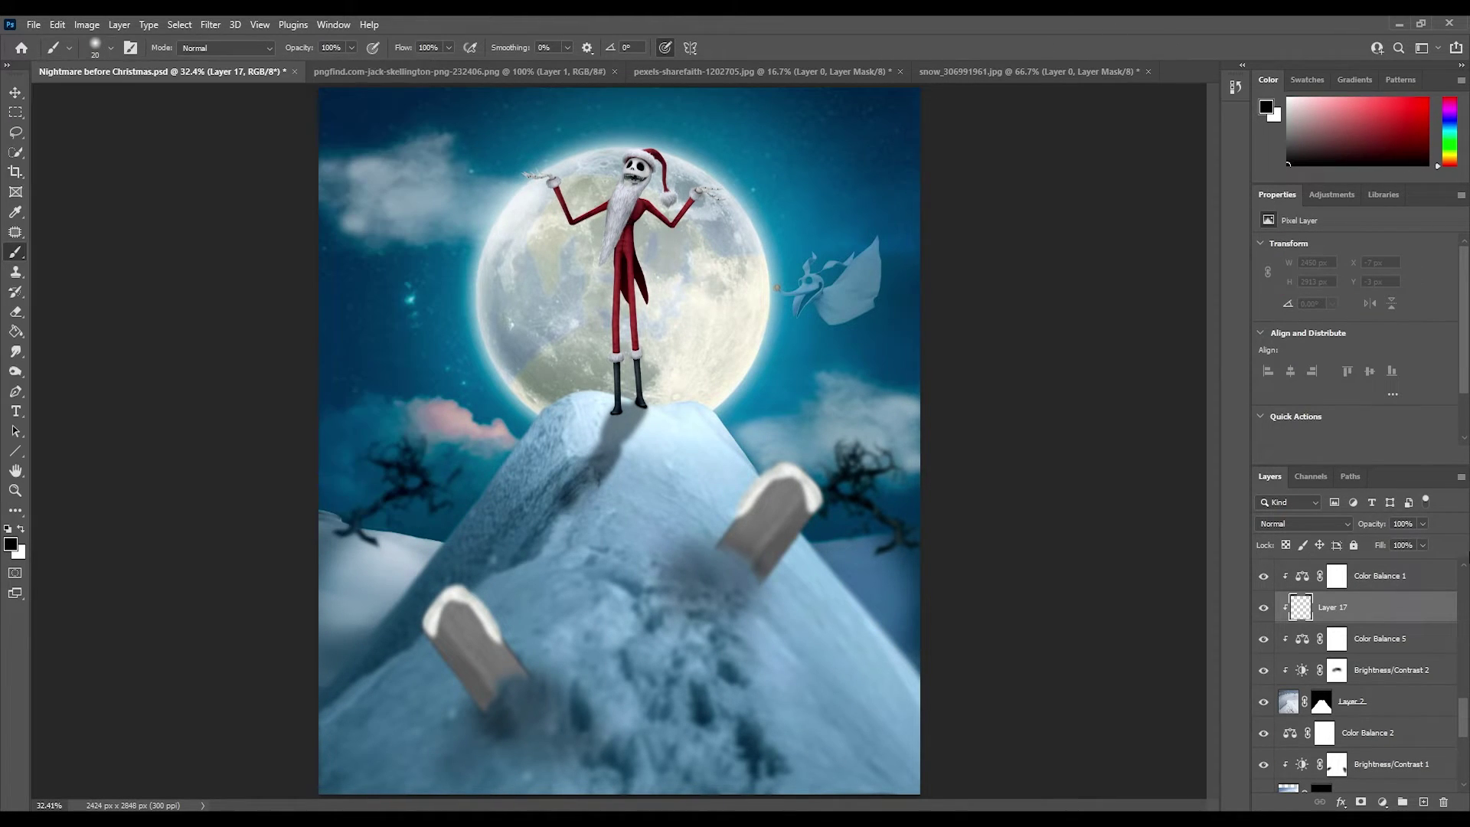
click(1421, 800)
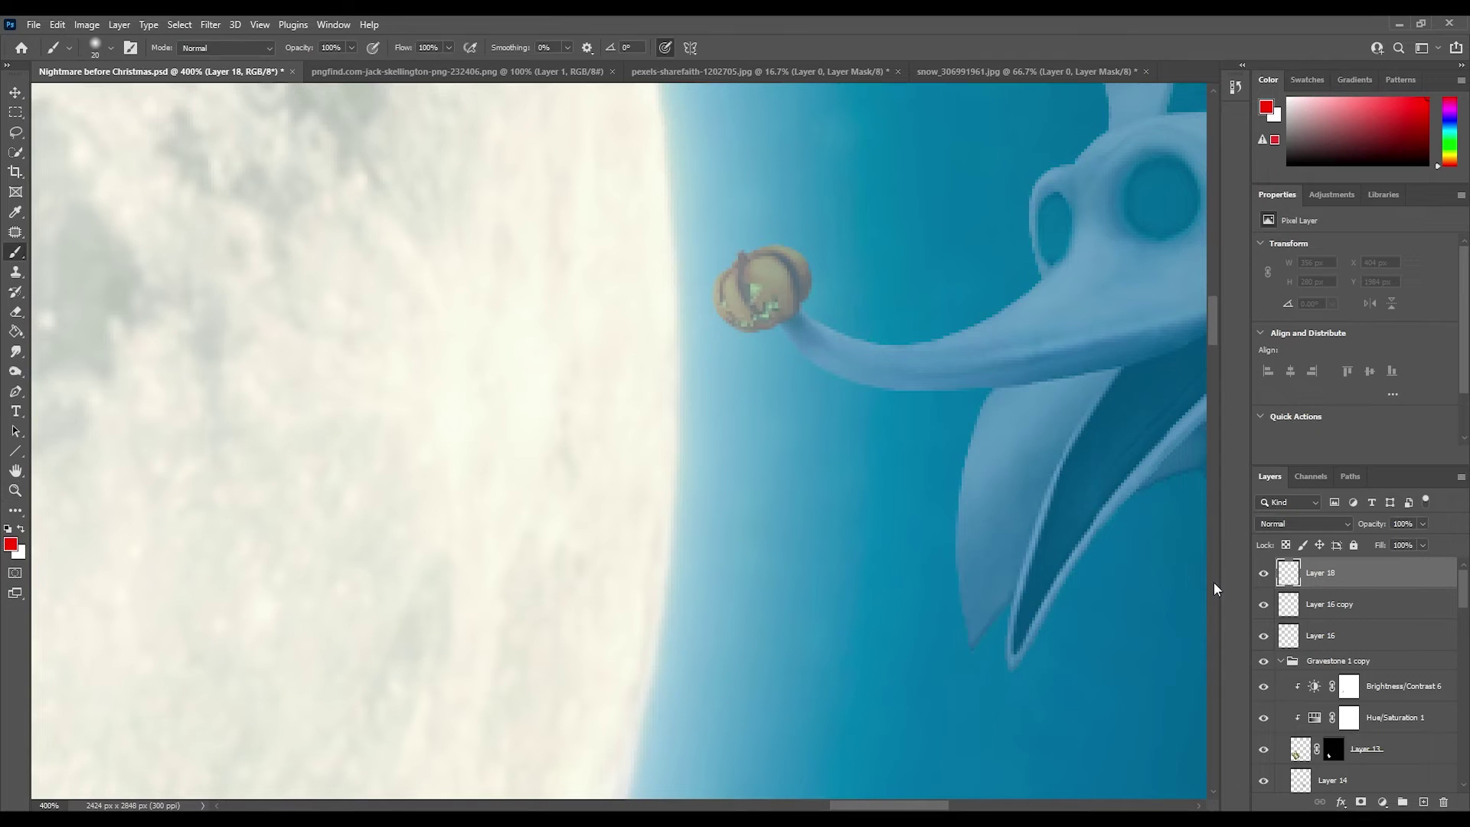
Step: Paint Zero's nose white with a larger brush and blend it as Overlay
key(bracketright)
drag(763, 300, 761, 289)
click(1303, 524)
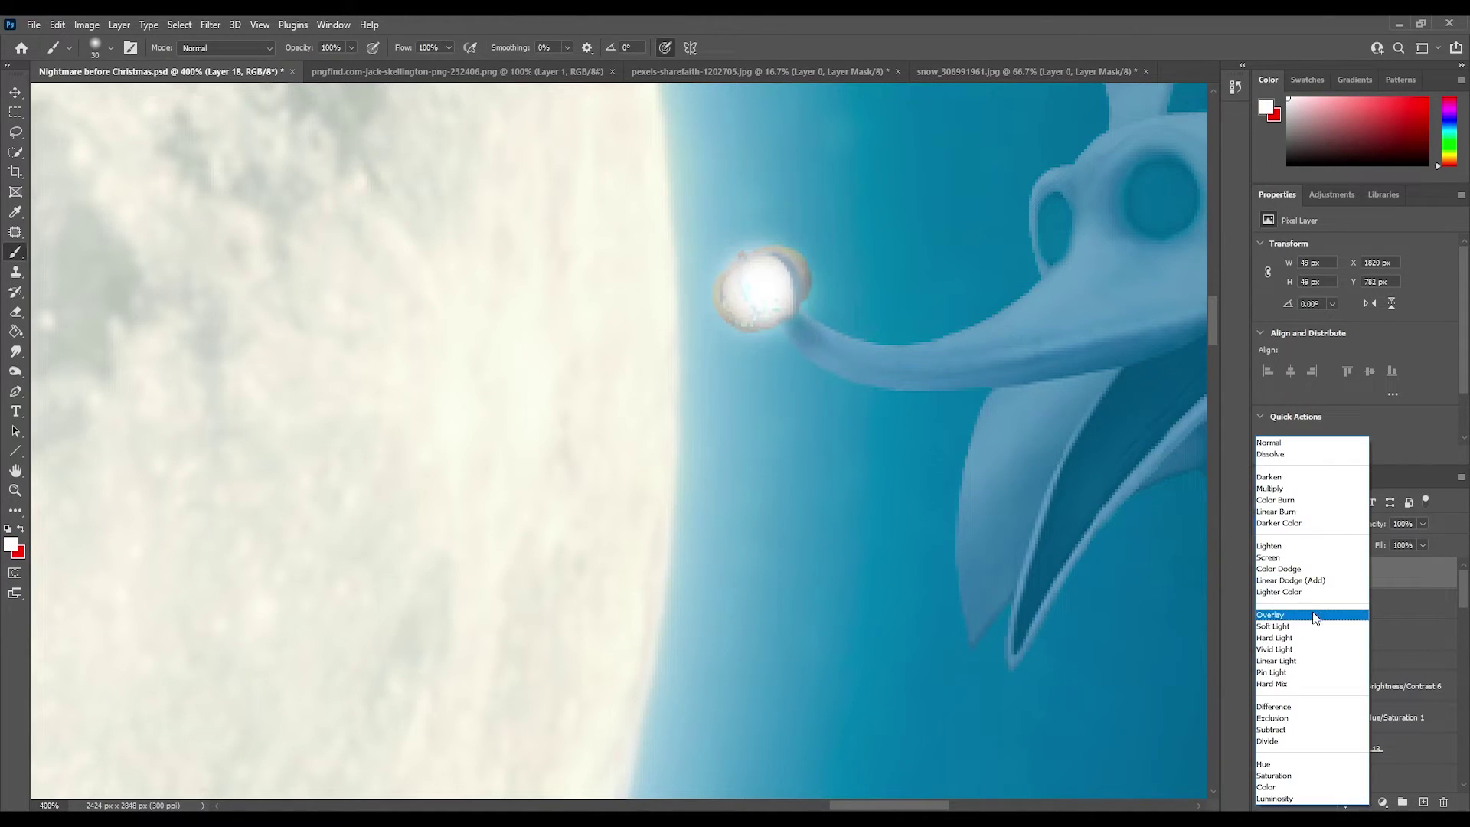
click(1286, 443)
Step: Paint a pink-red glow over the nose on another layer
click(1303, 523)
click(1296, 557)
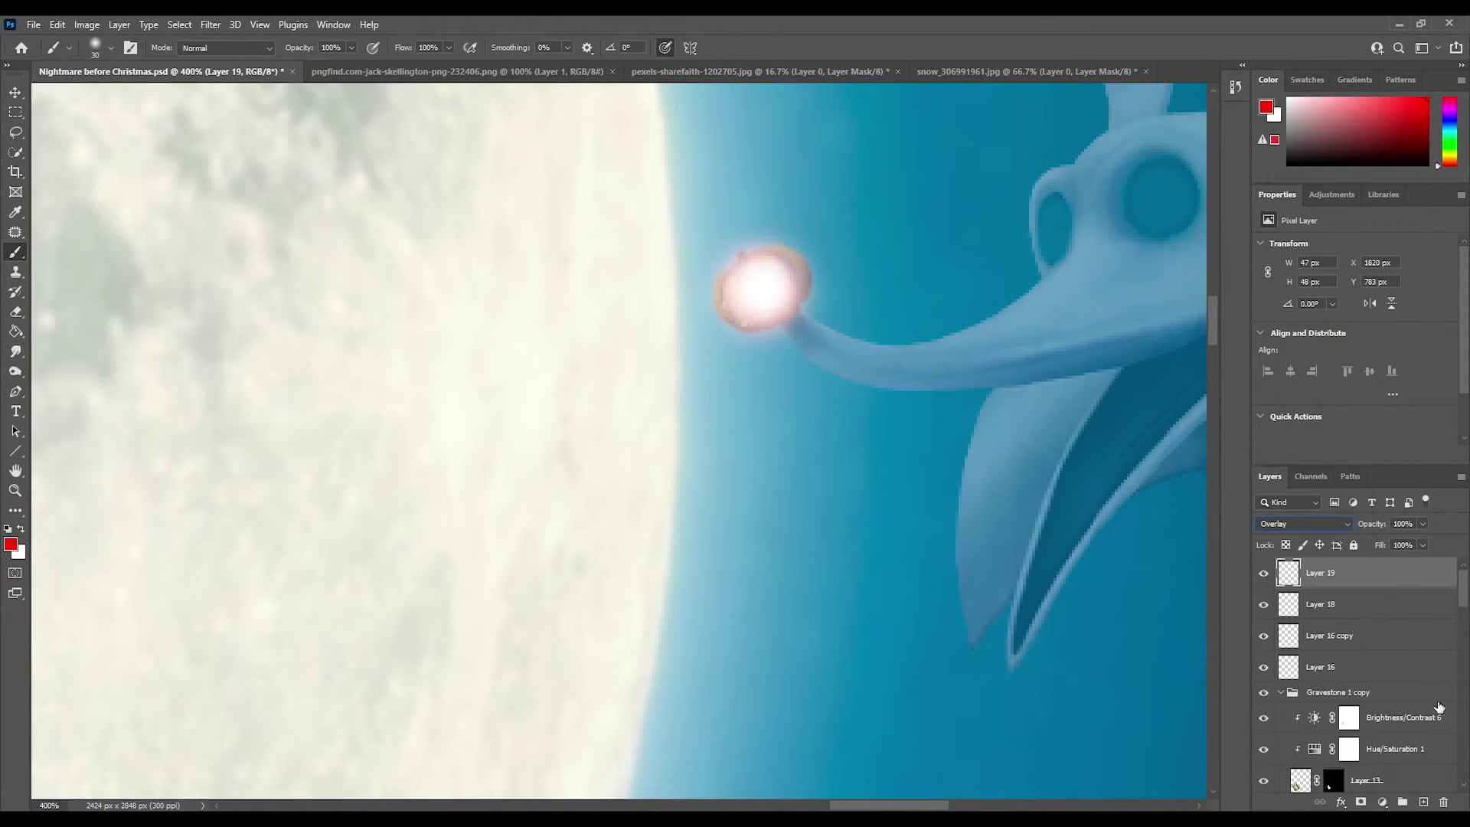
click(1303, 524)
Step: On a new layer, paint a large red glow around the nose blended as Soft Light
click(1277, 605)
key(ctrl+shift+alt+n)
key(bracketright)
key(bracketright)
click(761, 287)
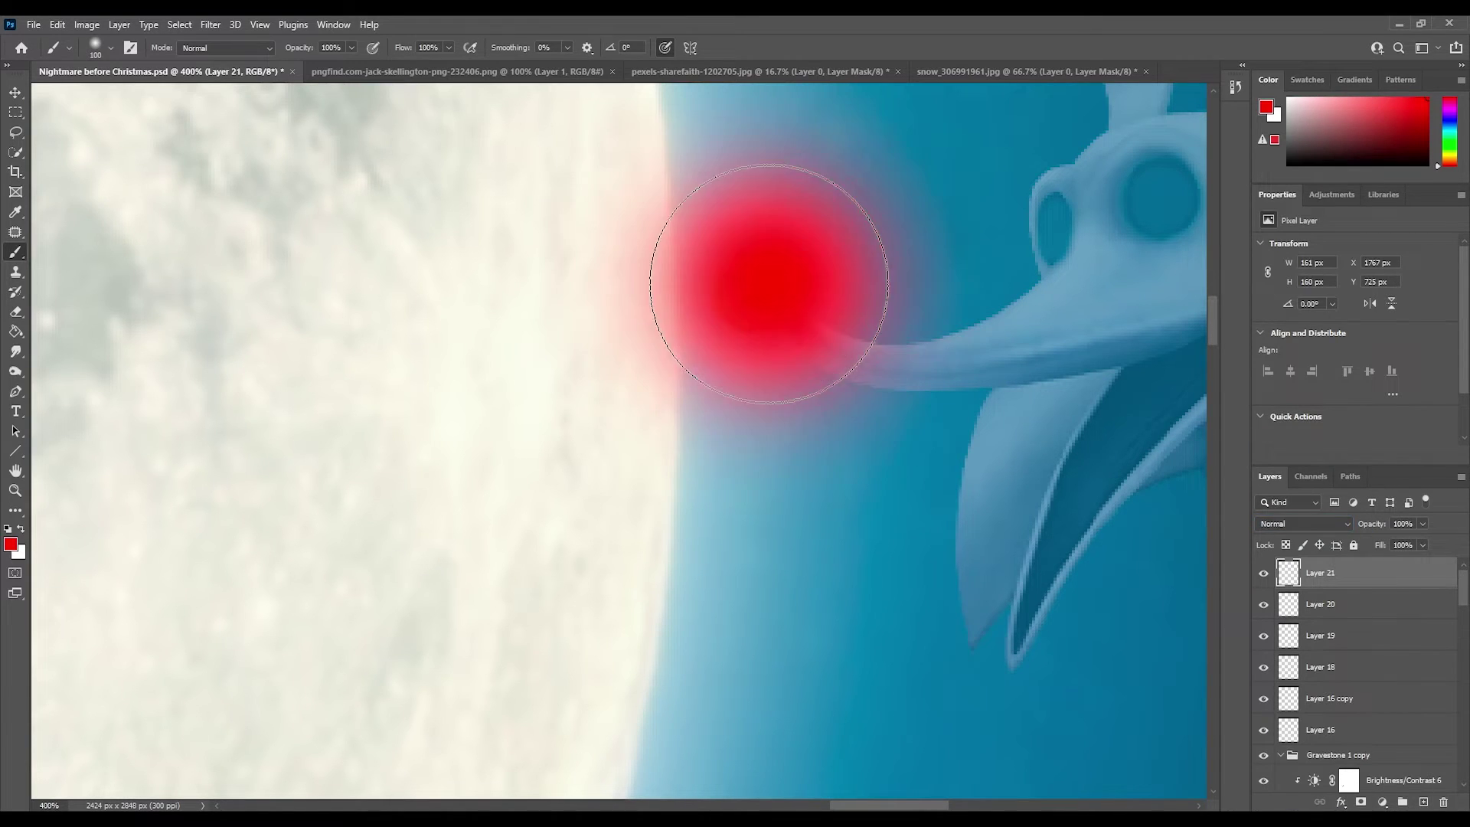
click(1303, 524)
click(1272, 626)
key(ctrl+0)
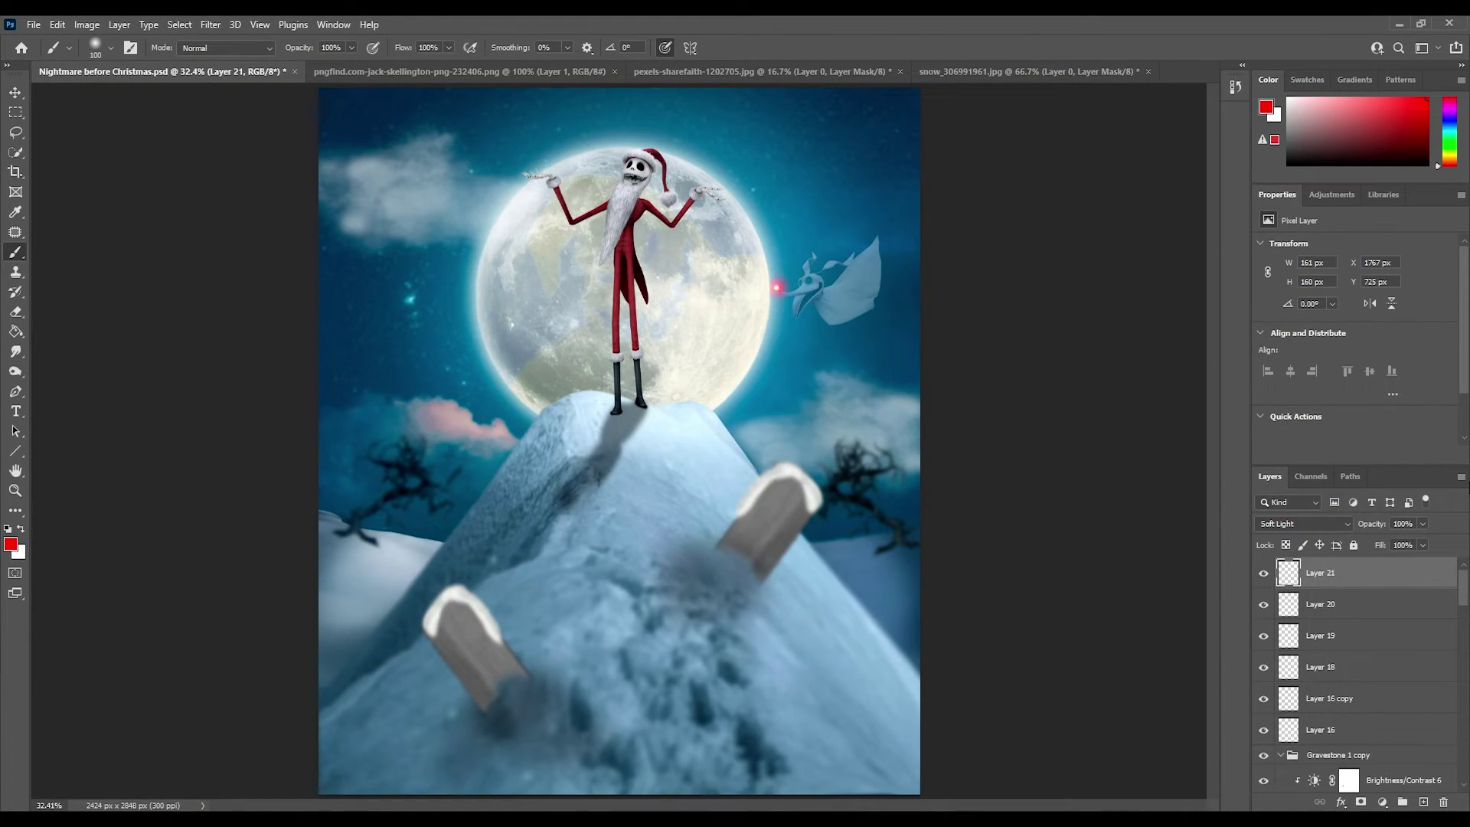
key(z)
scroll(1265, 739, down, 5)
scroll(1265, 739, down, 5)
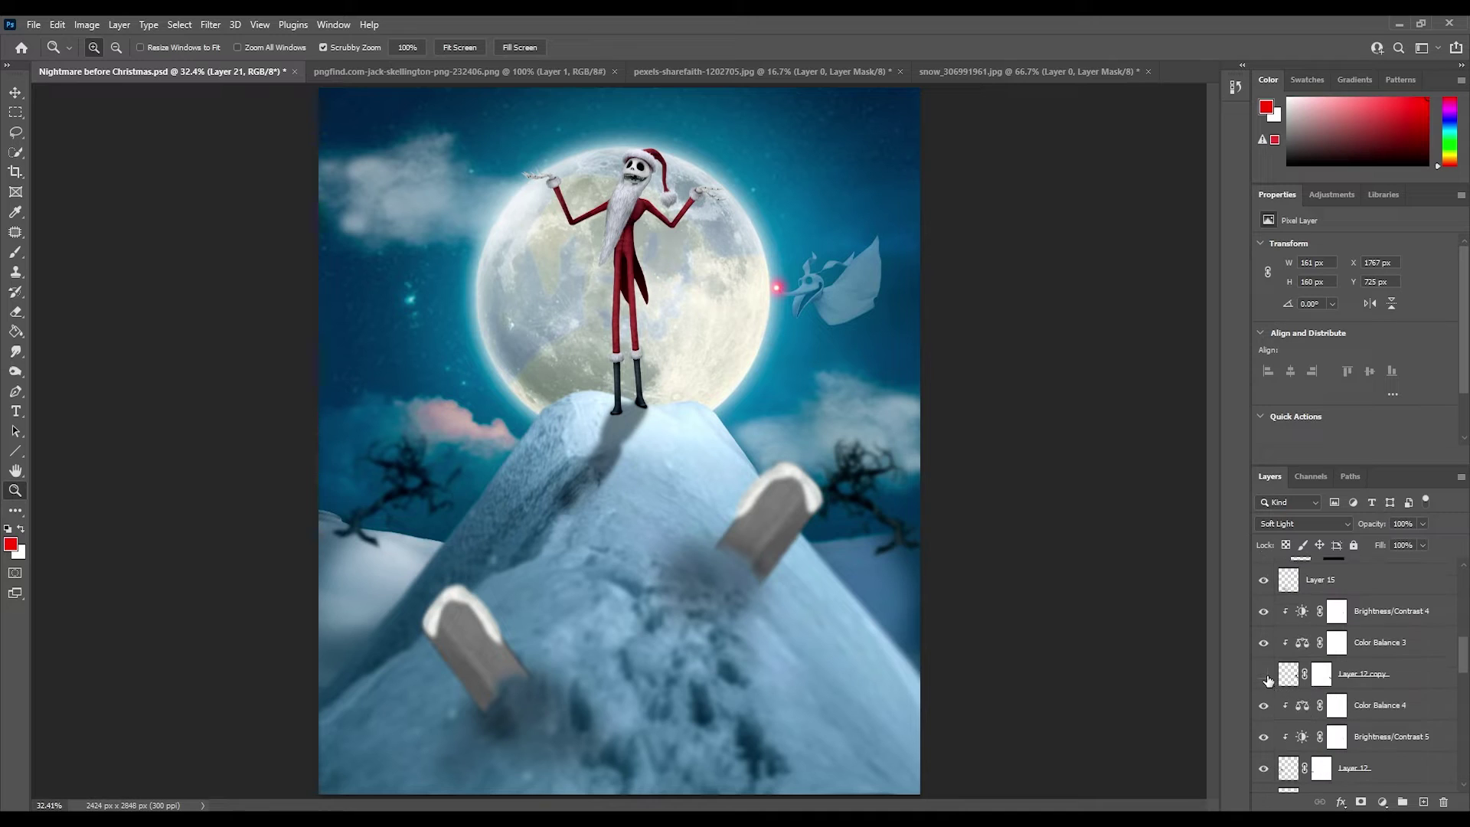
scroll(1265, 739, down, 5)
Step: Add a new layer filled with 50% Gray and set to Overlay blend
key(ctrl+shift+alt+n)
click(57, 24)
click(69, 264)
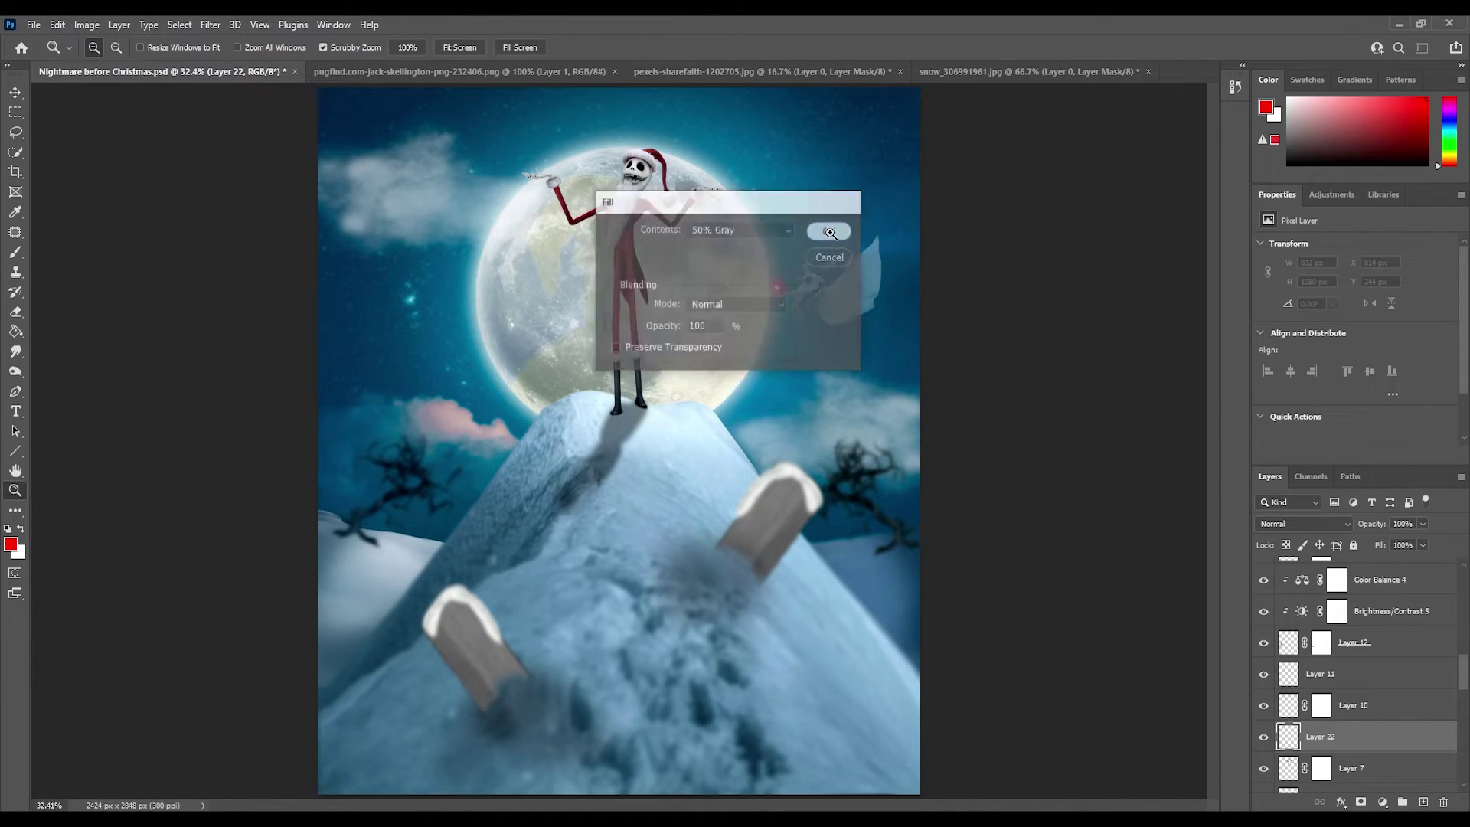
key(Return)
click(1302, 523)
click(1290, 618)
Step: Dodge highlights on Jack's suit legs, waist, right arm and torso, then view head and beard
drag(638, 216, 689, 217)
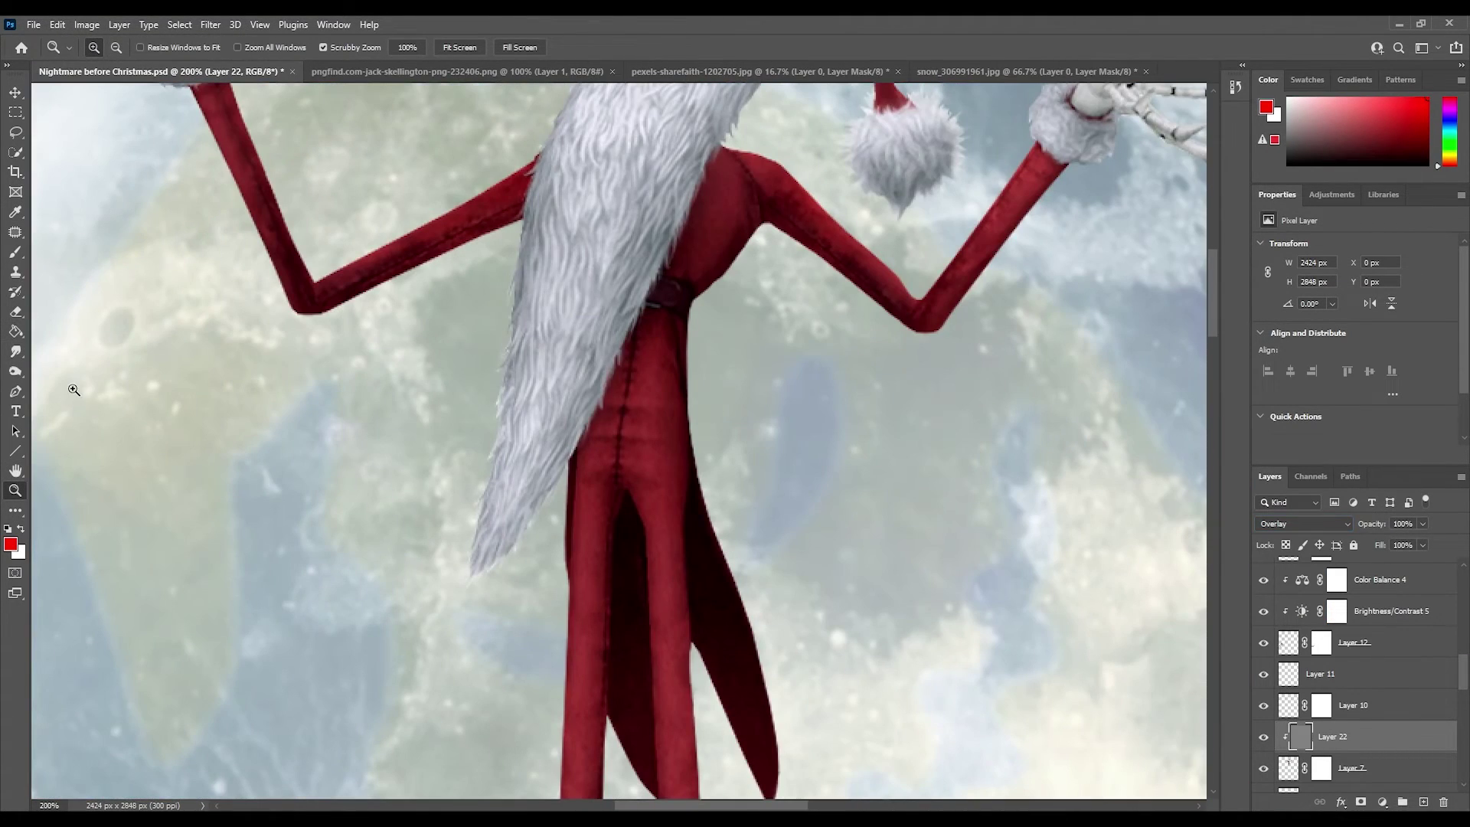
key(o)
mouse_move(627, 575)
mouse_down()
mouse_move(636, 623)
mouse_move(677, 413)
mouse_up()
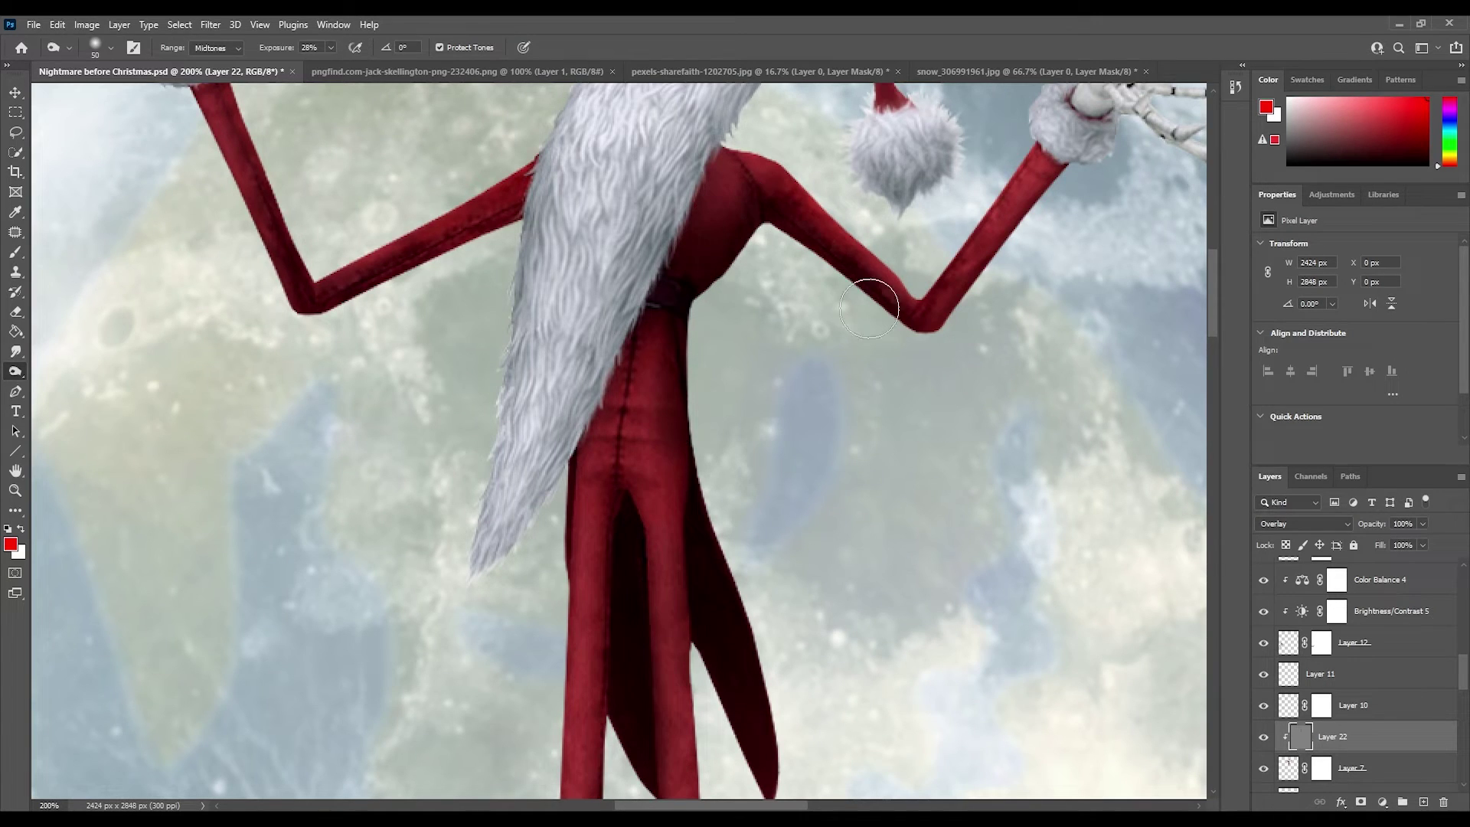
drag(869, 308, 1033, 226)
drag(689, 245, 630, 368)
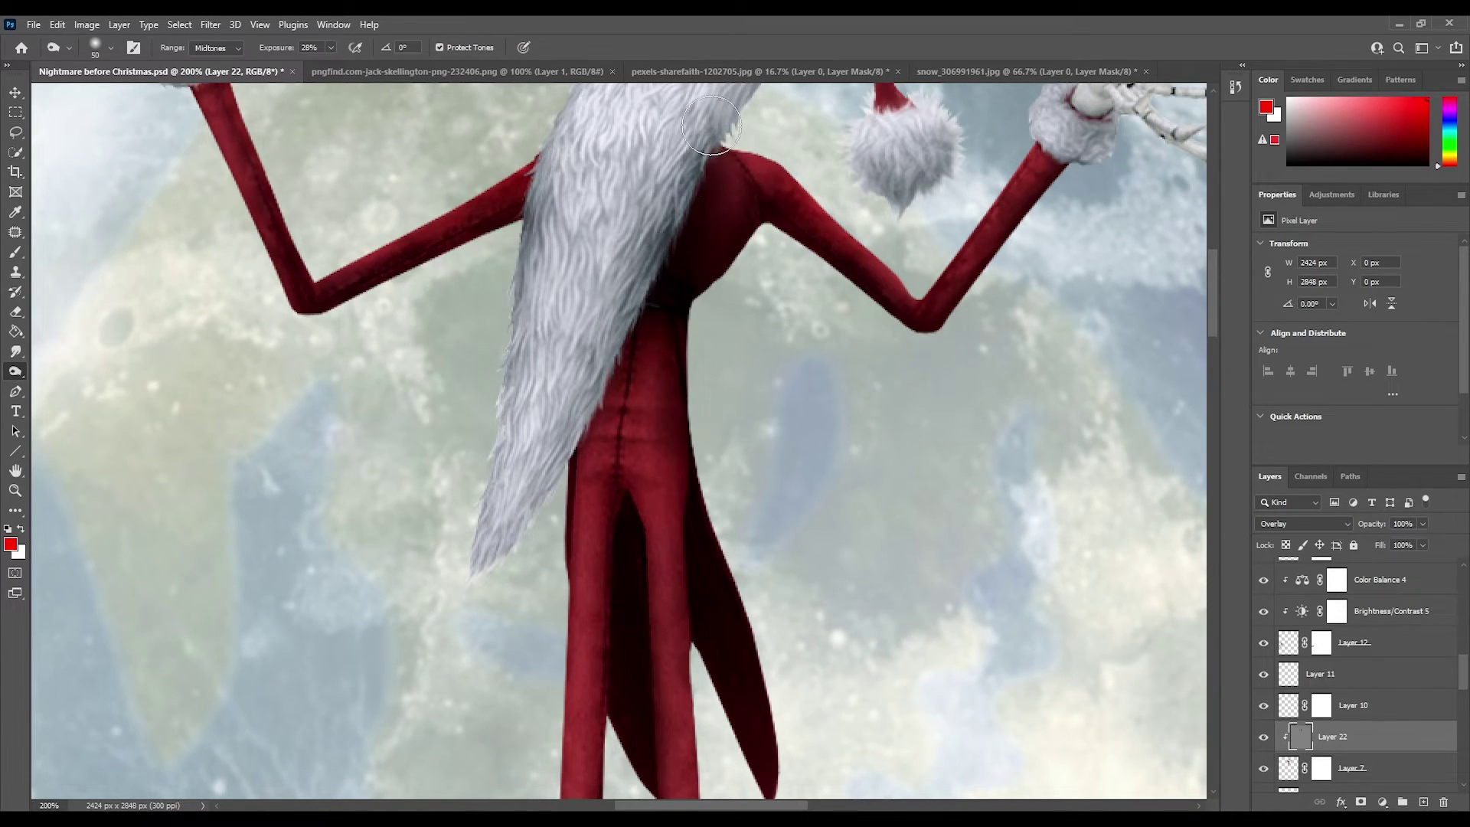
drag(209, 153, 263, 298)
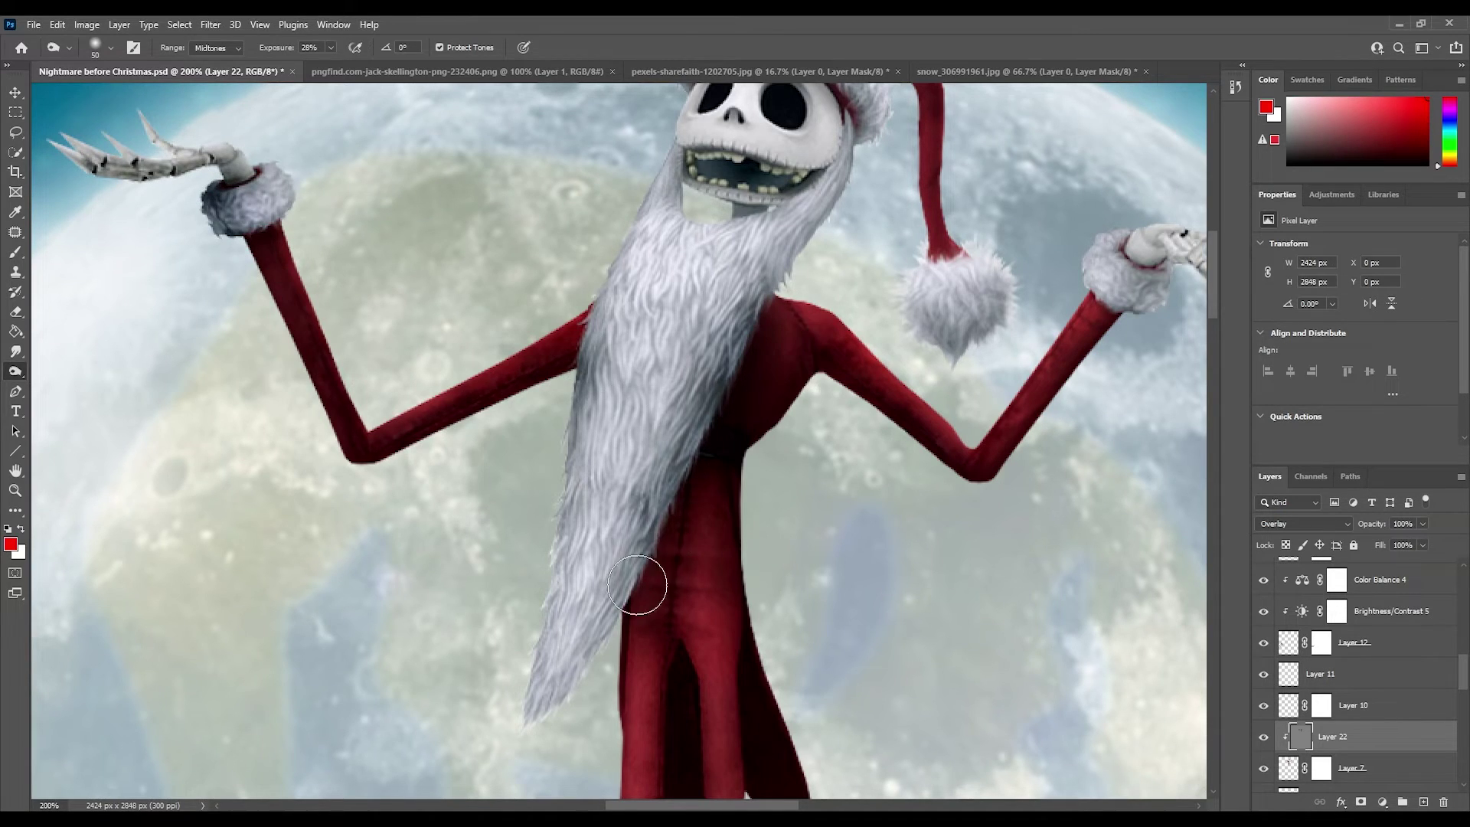
drag(765, 184, 705, 260)
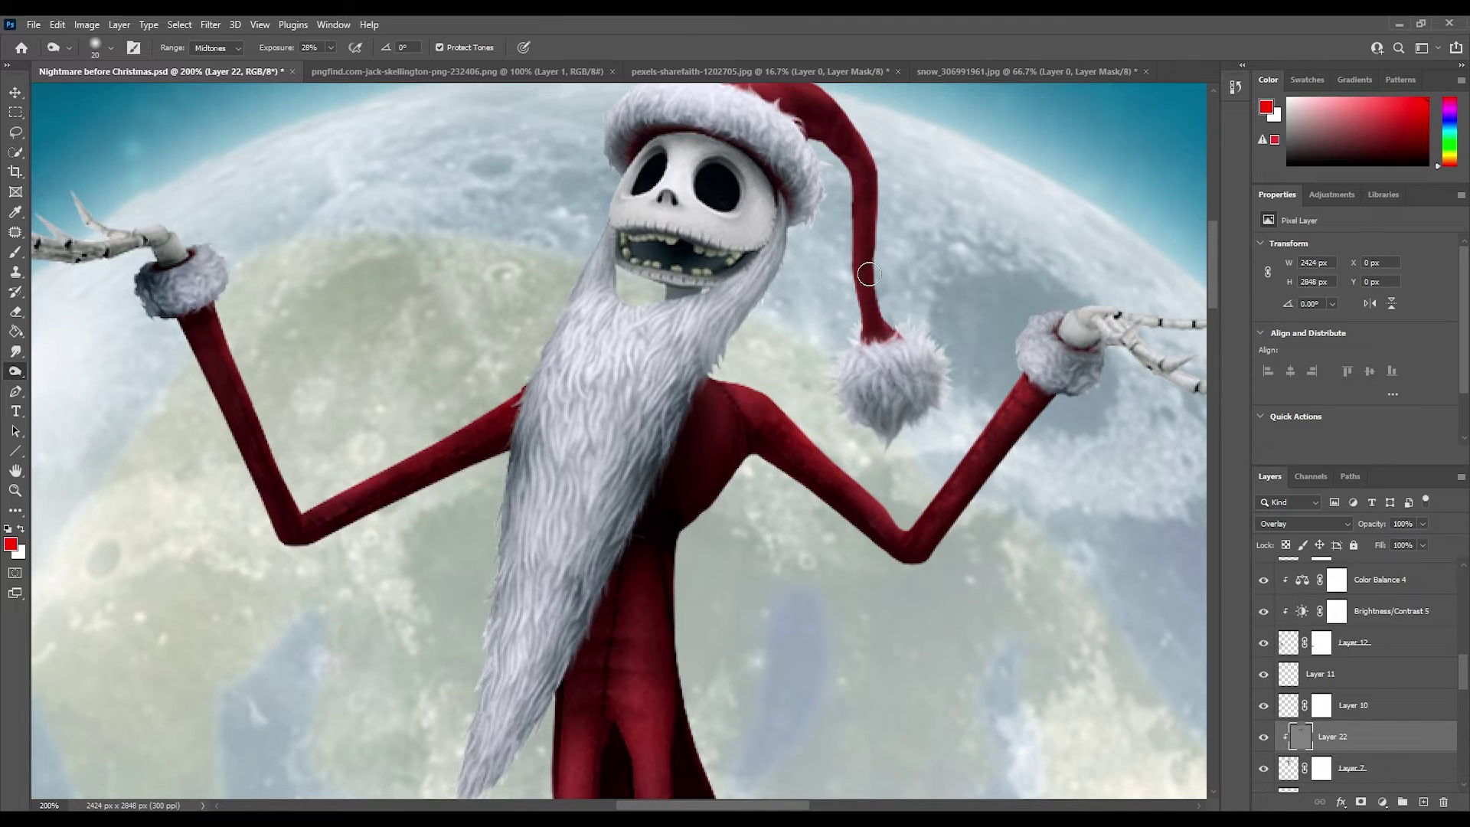
drag(869, 201, 891, 289)
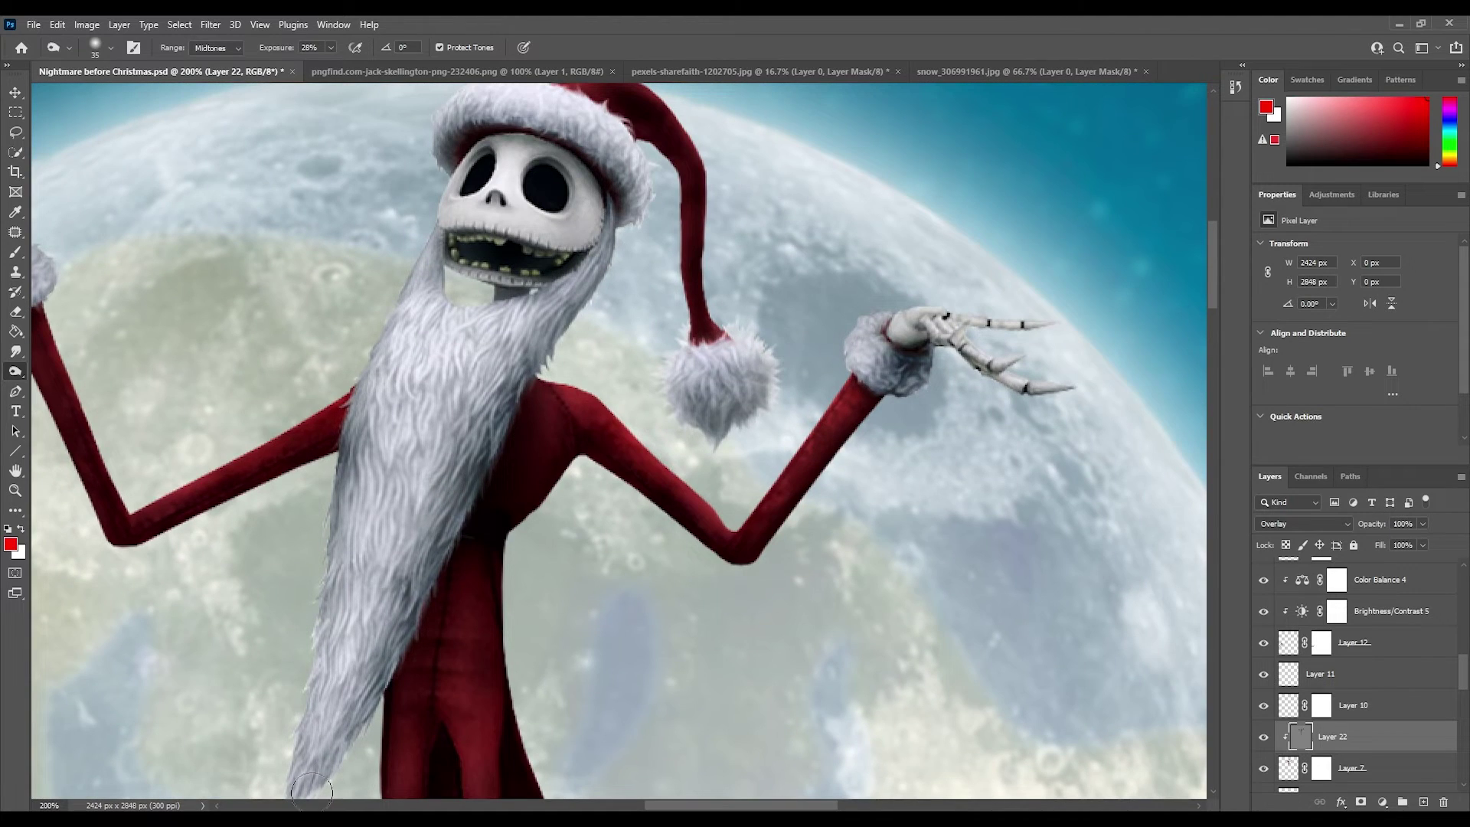
Step: Zoom in on Jack's face and brighten his left fur cuff with the Dodge tool
key(ctrl+0)
key(z)
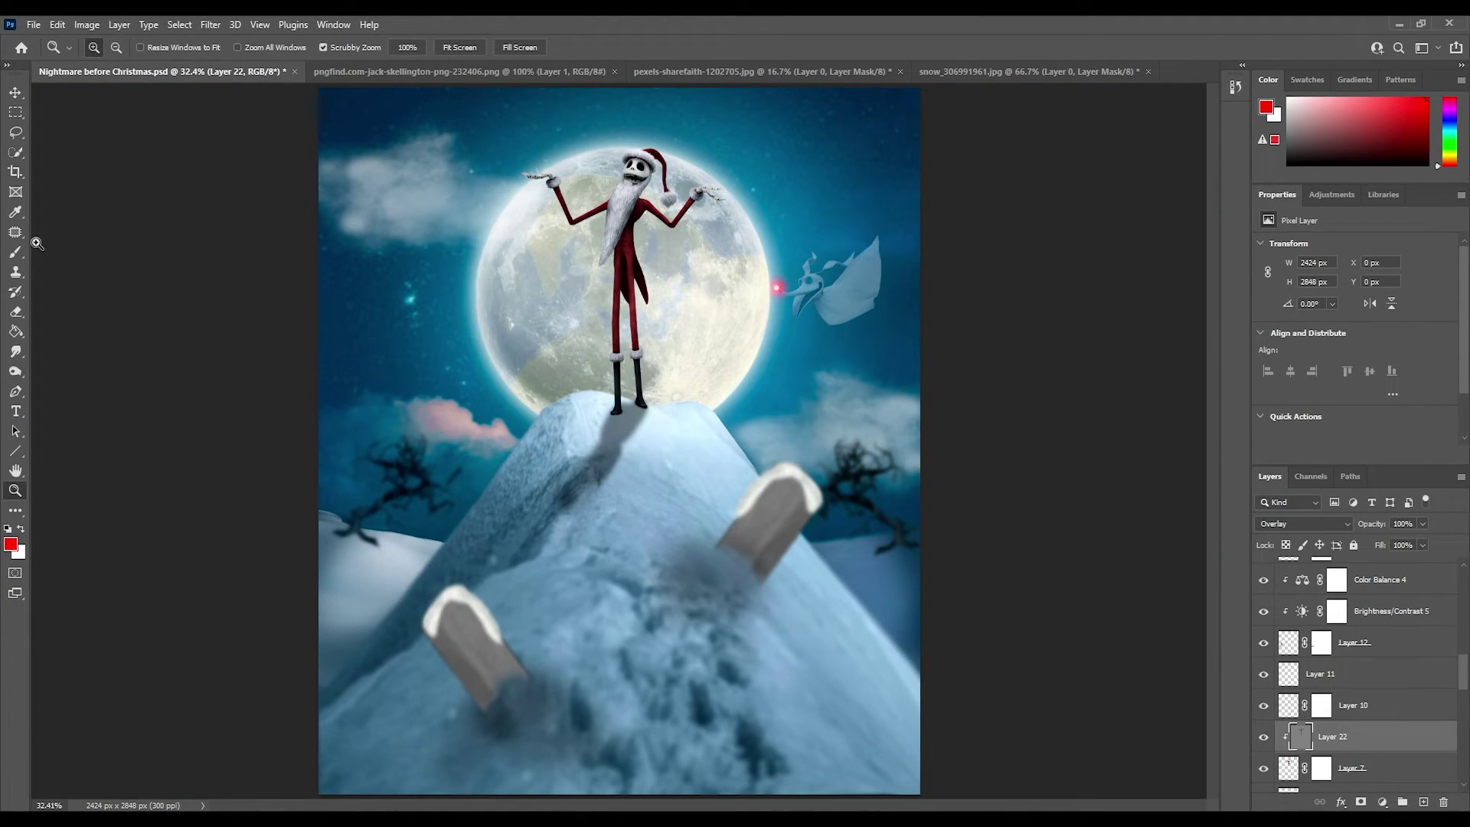
drag(624, 185, 673, 184)
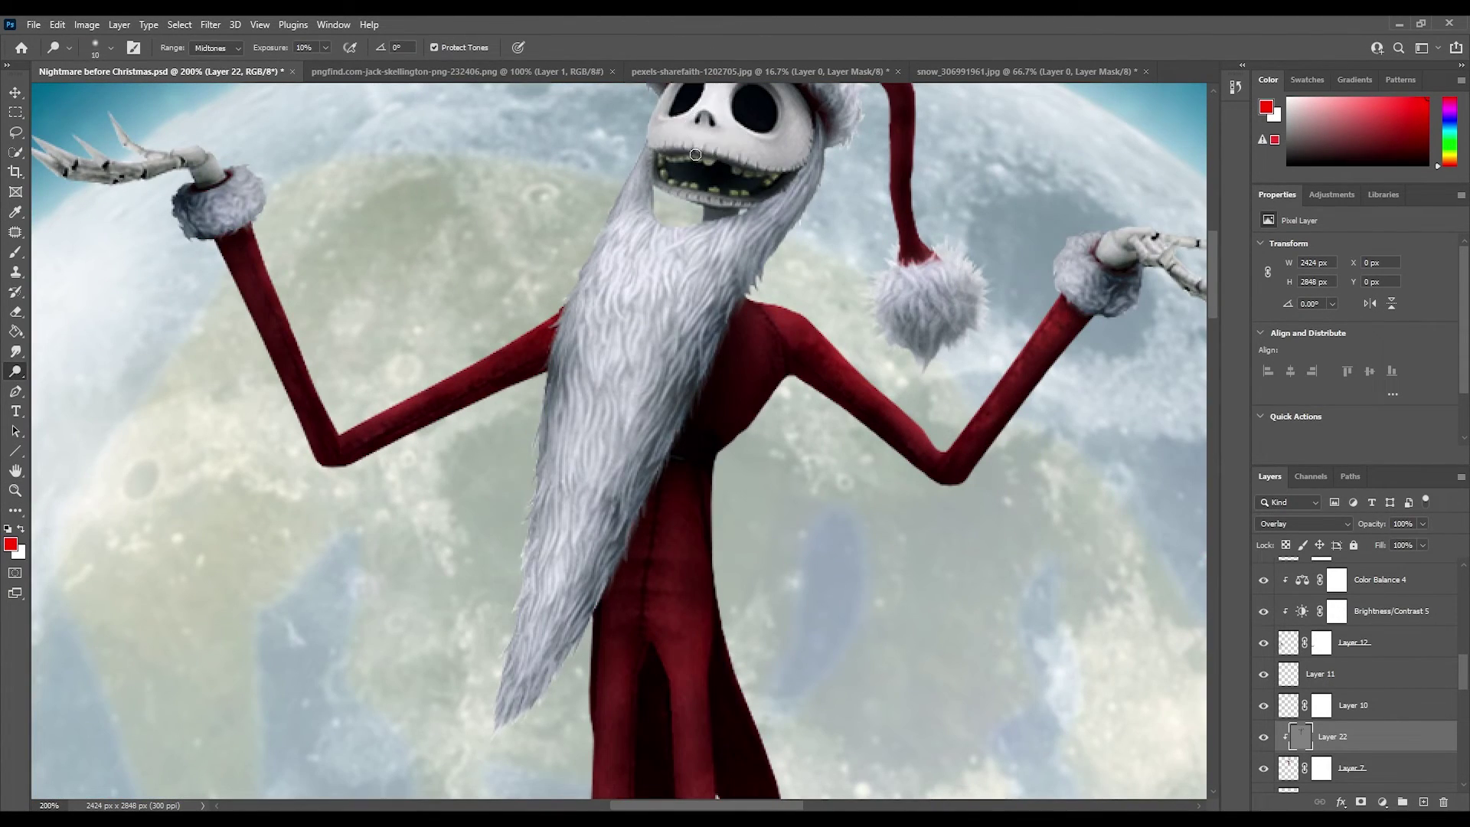
scroll(613, 257, up, 2)
scroll(943, 339, right, 2)
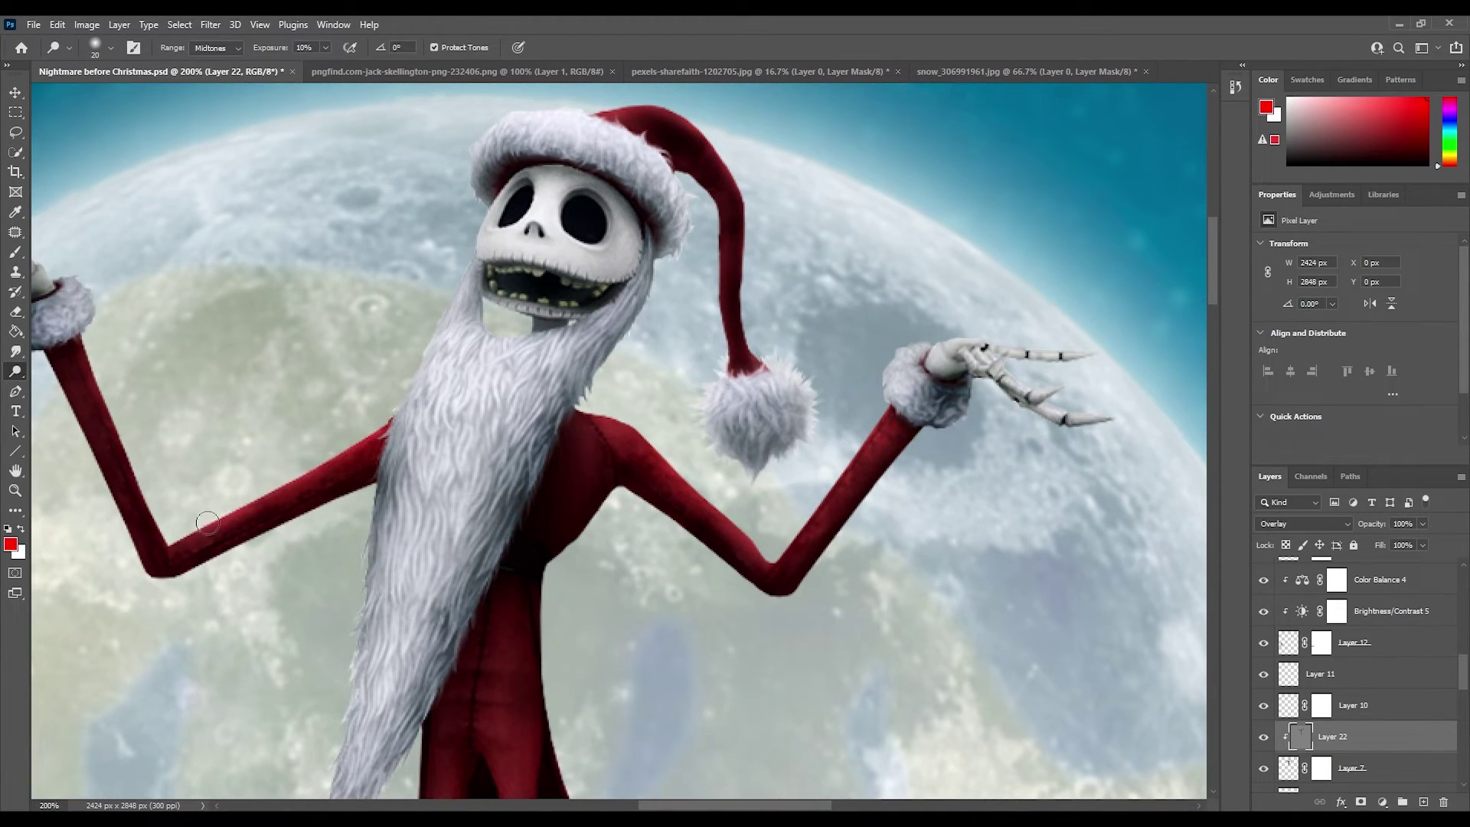
drag(93, 335, 65, 293)
scroll(536, 536, up, 2)
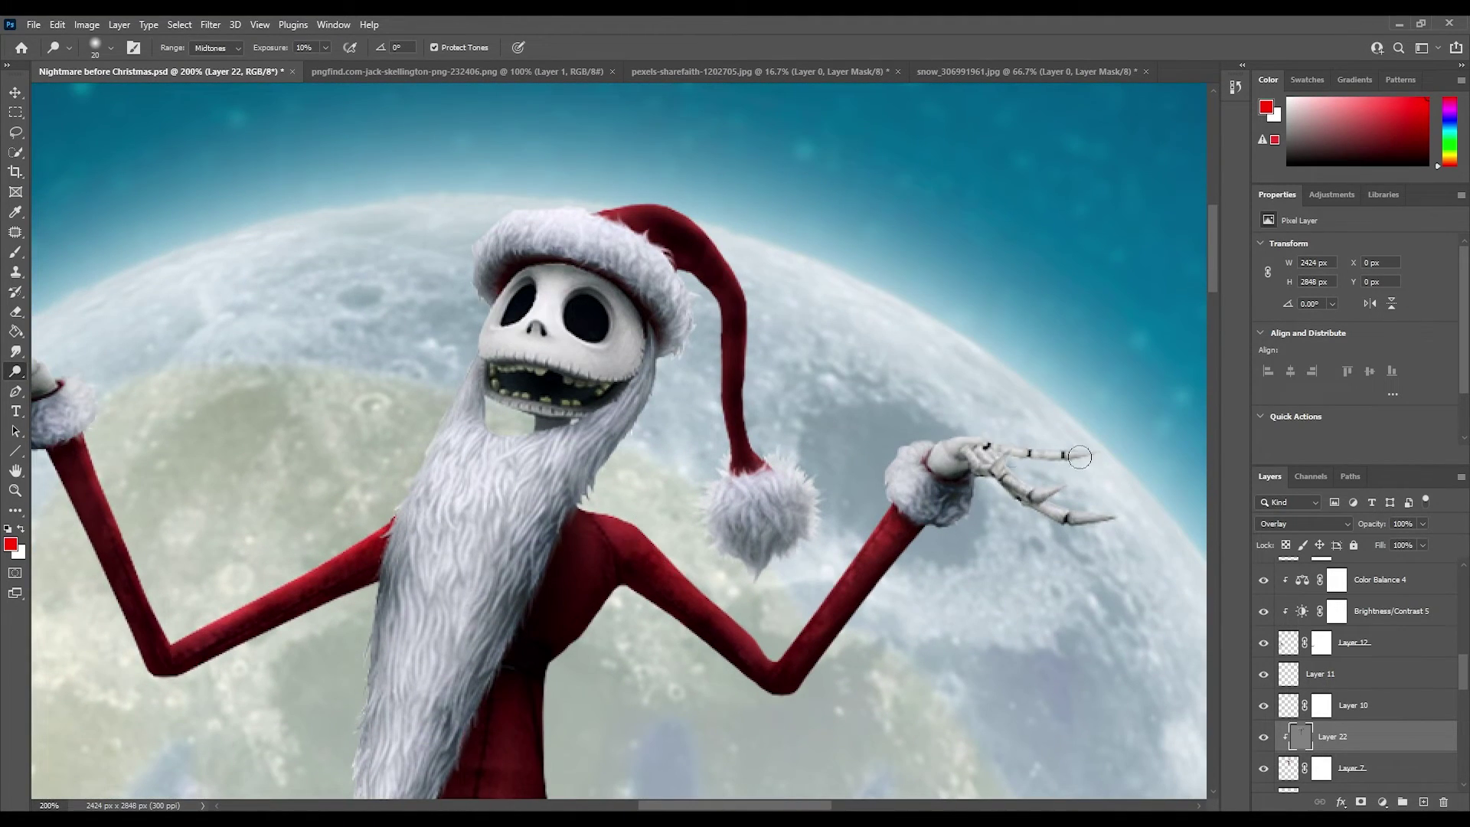
scroll(957, 437, down, 5)
scroll(888, 398, up, 3)
scroll(827, 360, up, 2)
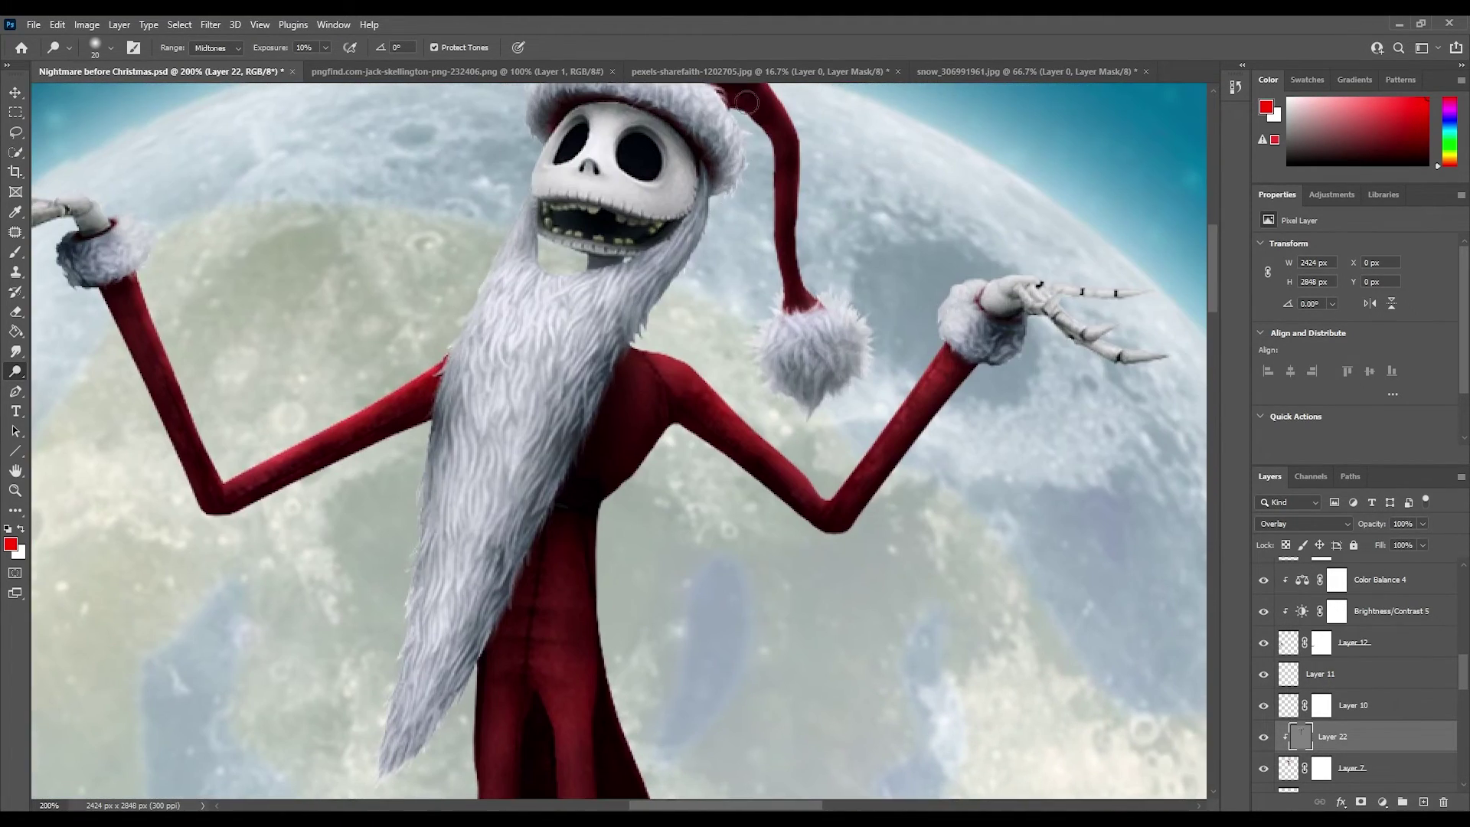
key(ctrl+0)
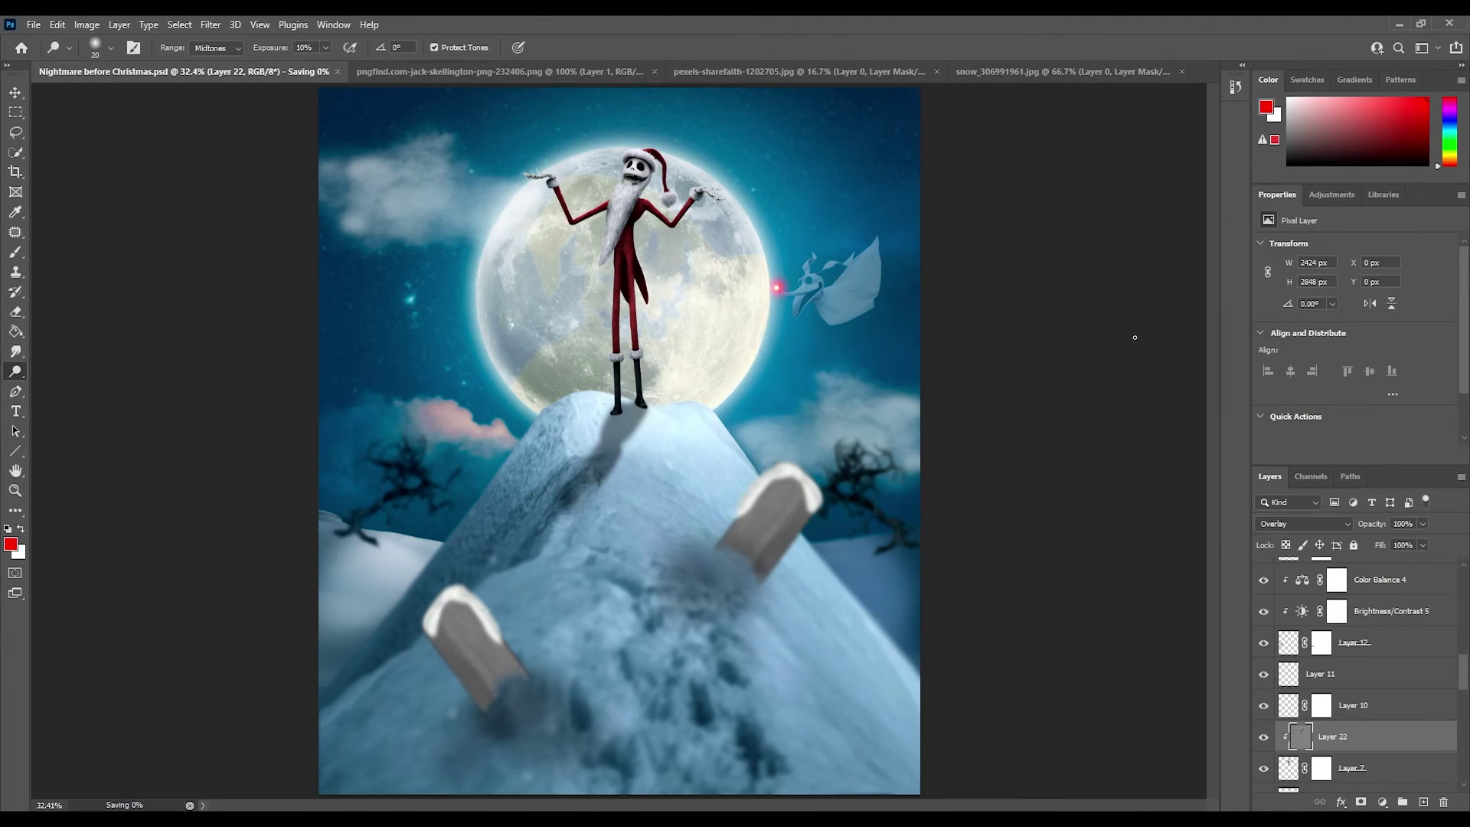
Step: On a new top layer, stamp white falling snow with the 3000 px snow brush
key(alt+period)
click(1423, 804)
click(15, 252)
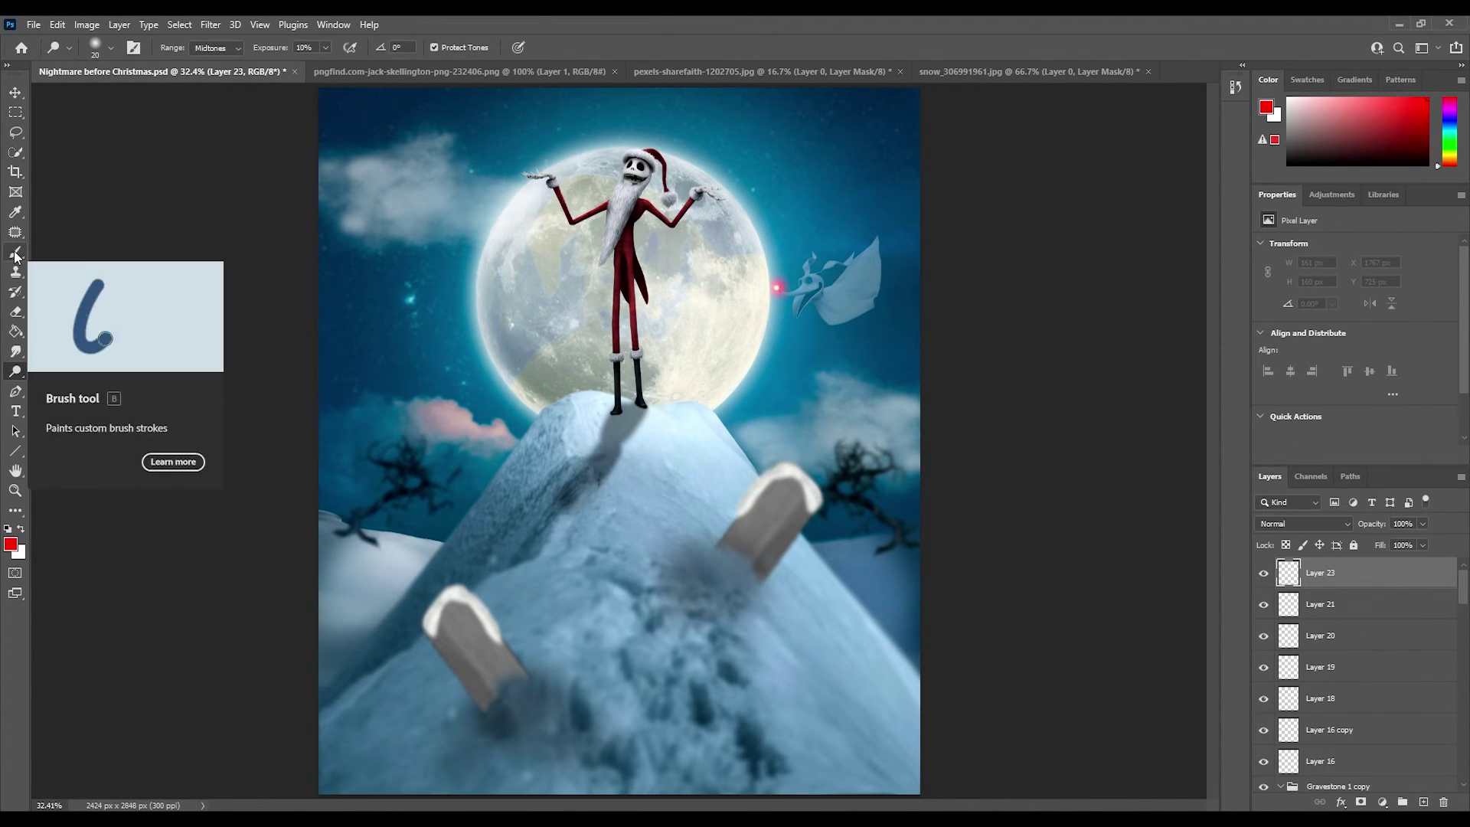
click(95, 48)
double_click(115, 371)
key(x)
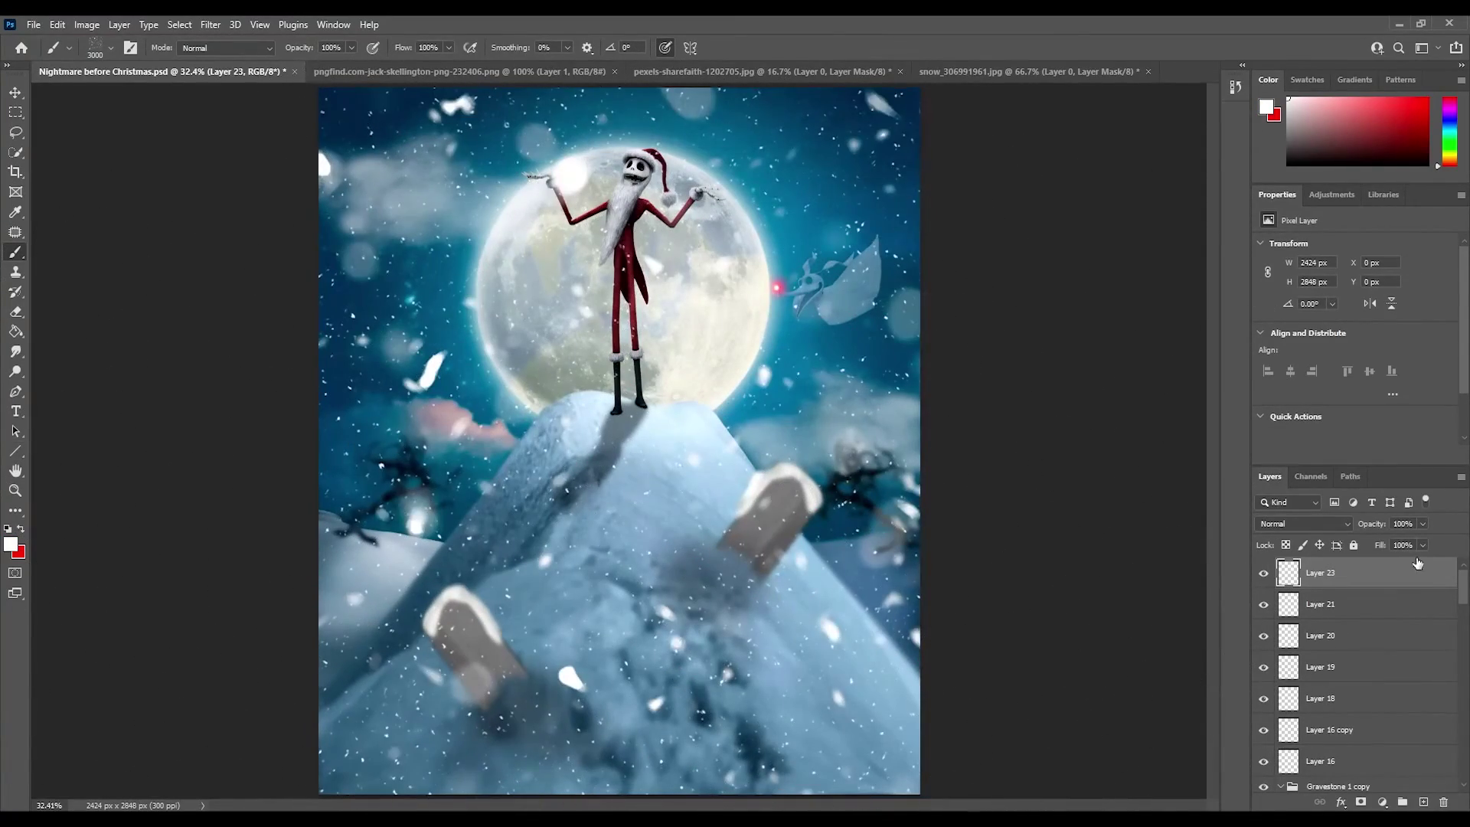
click(210, 25)
click(1361, 141)
click(111, 47)
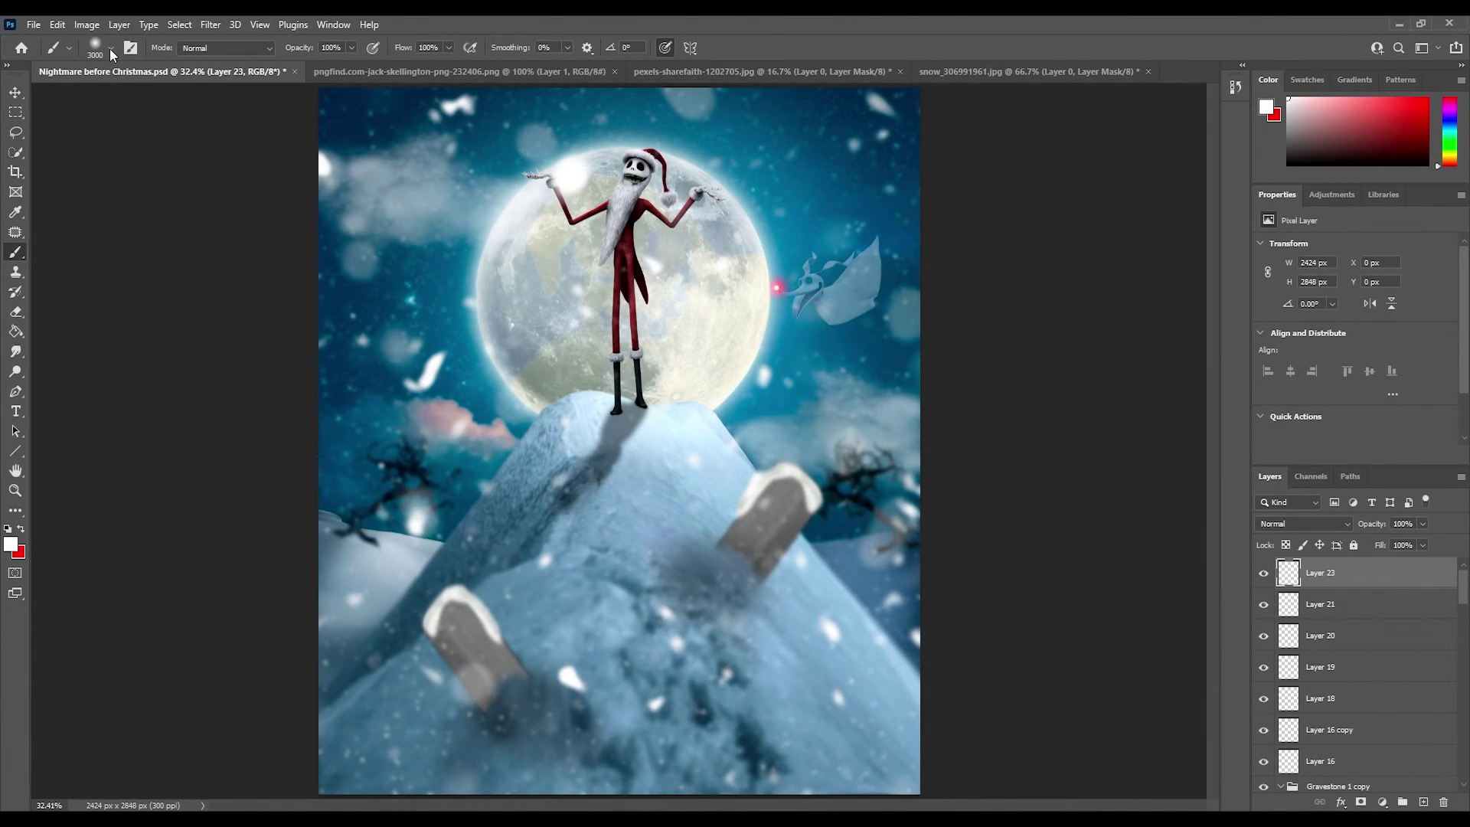
Step: Mask the snow layer and paint black at 200 px to hide the glow near Jack's hand
click(1361, 801)
key(d)
key(x)
key(bracketleft)
key(bracketleft)
key(bracketleft)
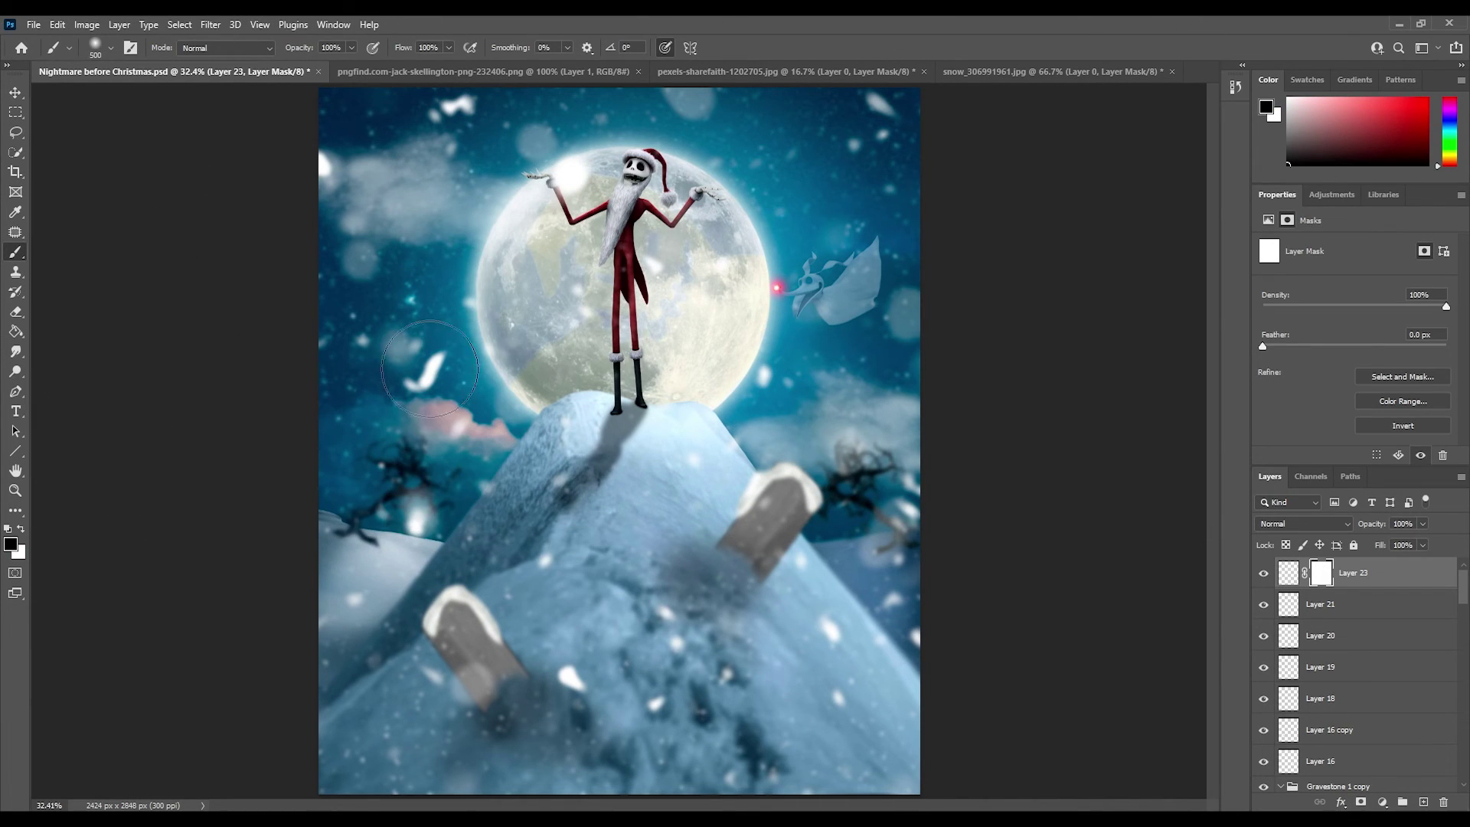
drag(570, 173, 519, 152)
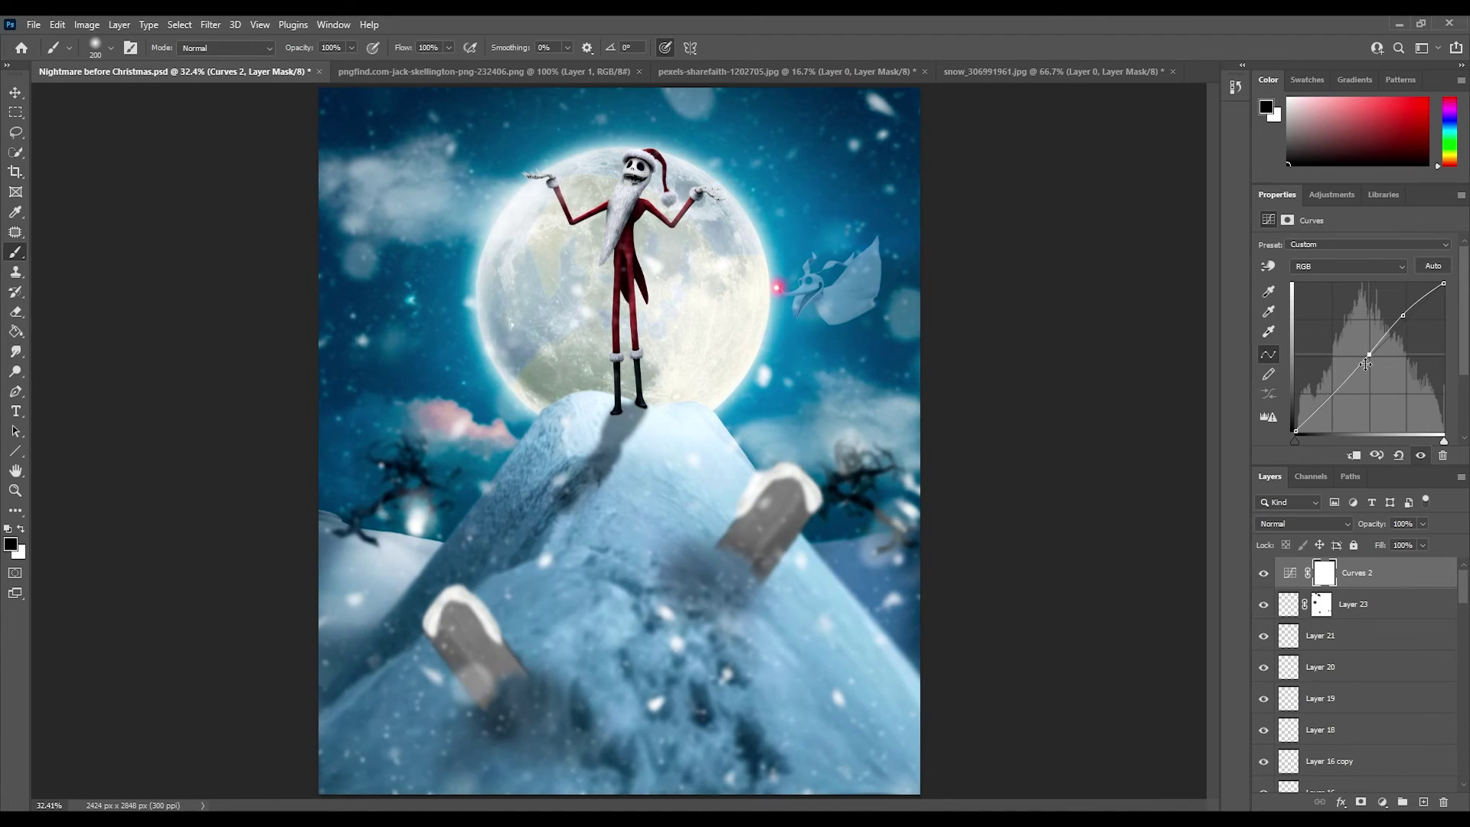
Step: Add a new layer above Curves 2, transform its content, and set its opacity to 21%
click(1424, 802)
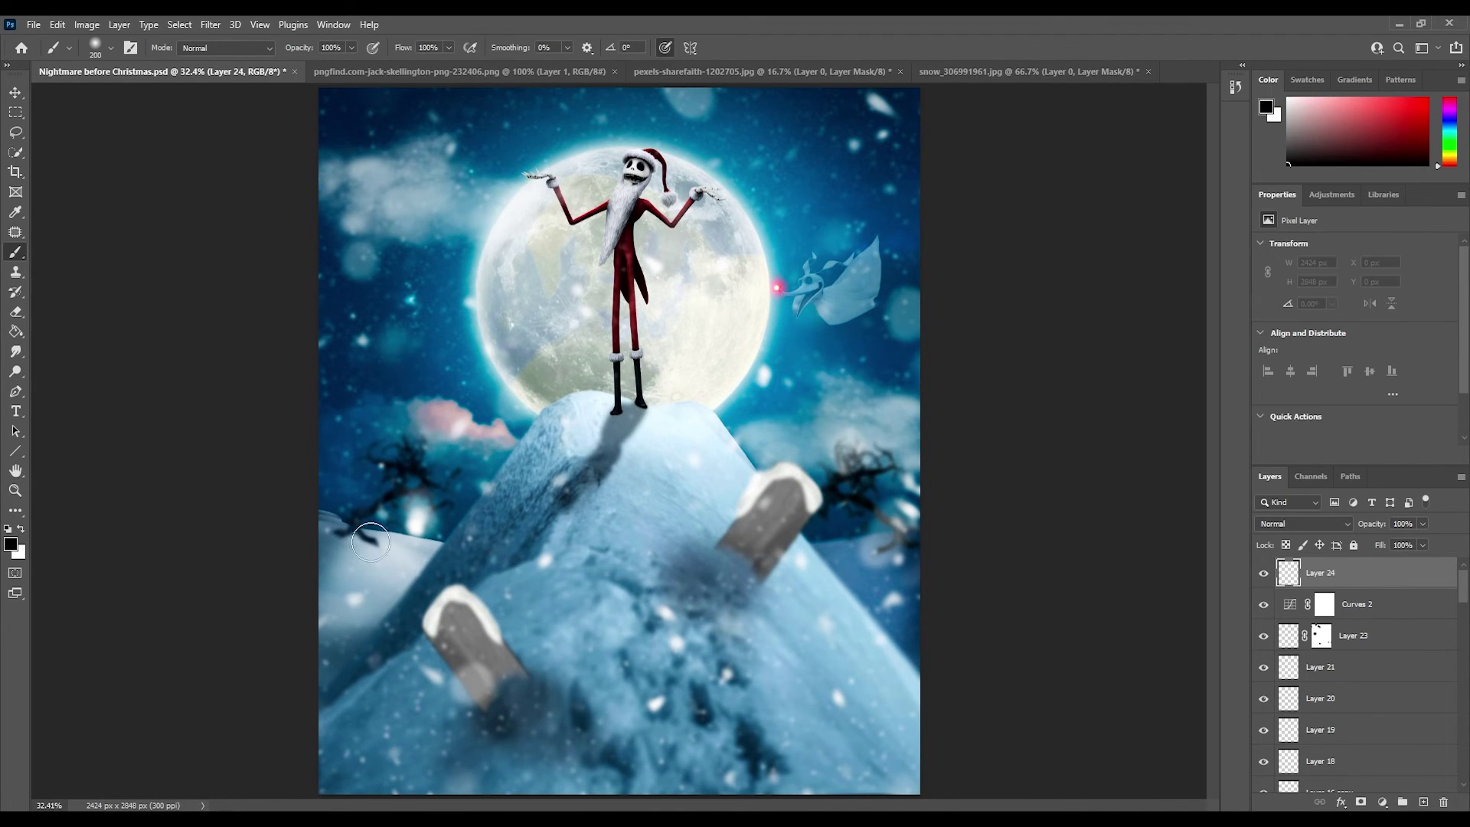
click(1302, 524)
click(1421, 524)
drag(1426, 541, 1378, 549)
key(ctrl+t)
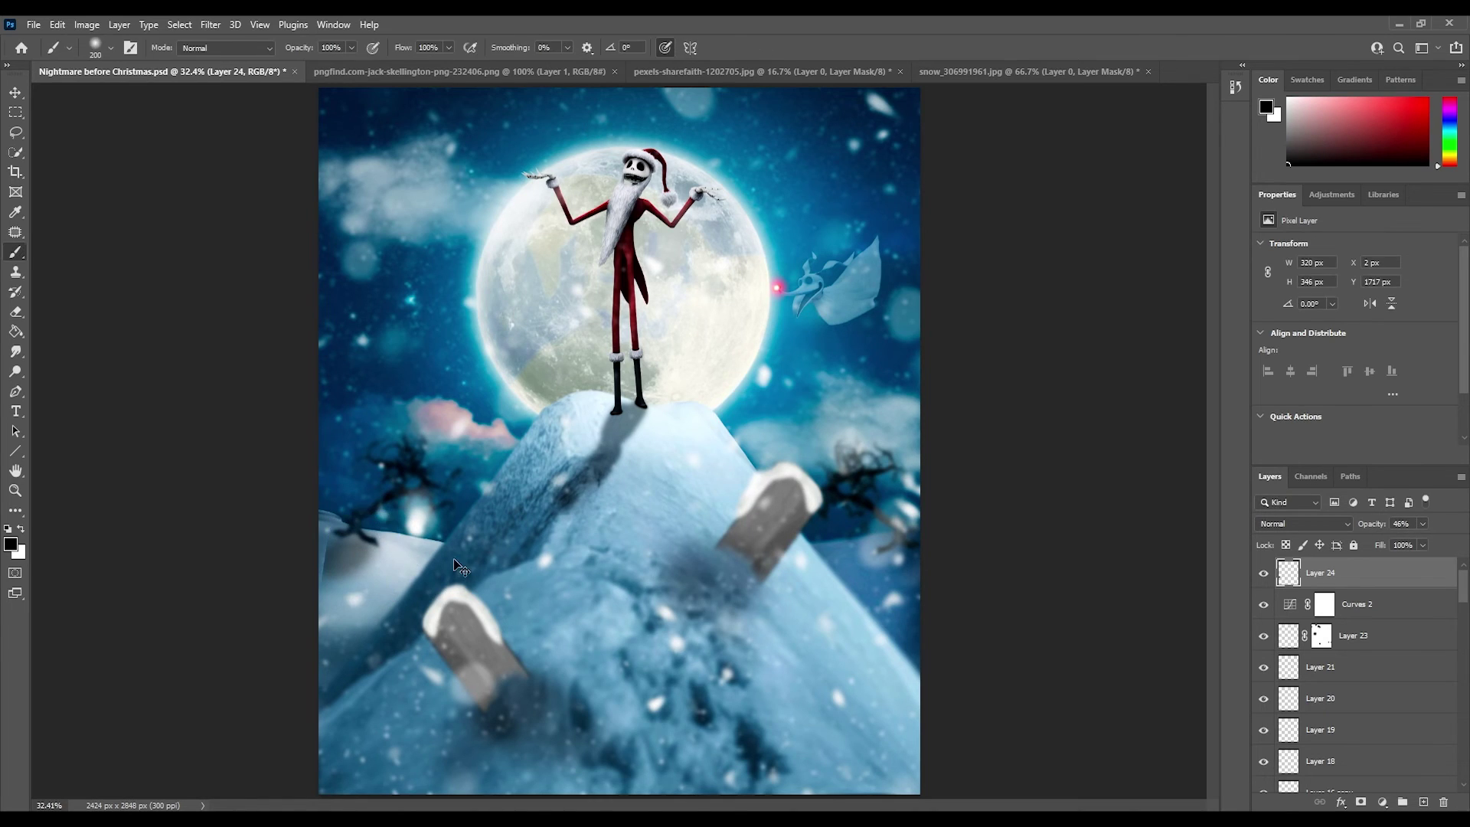
key(Return)
key(b)
drag(1420, 541, 1405, 545)
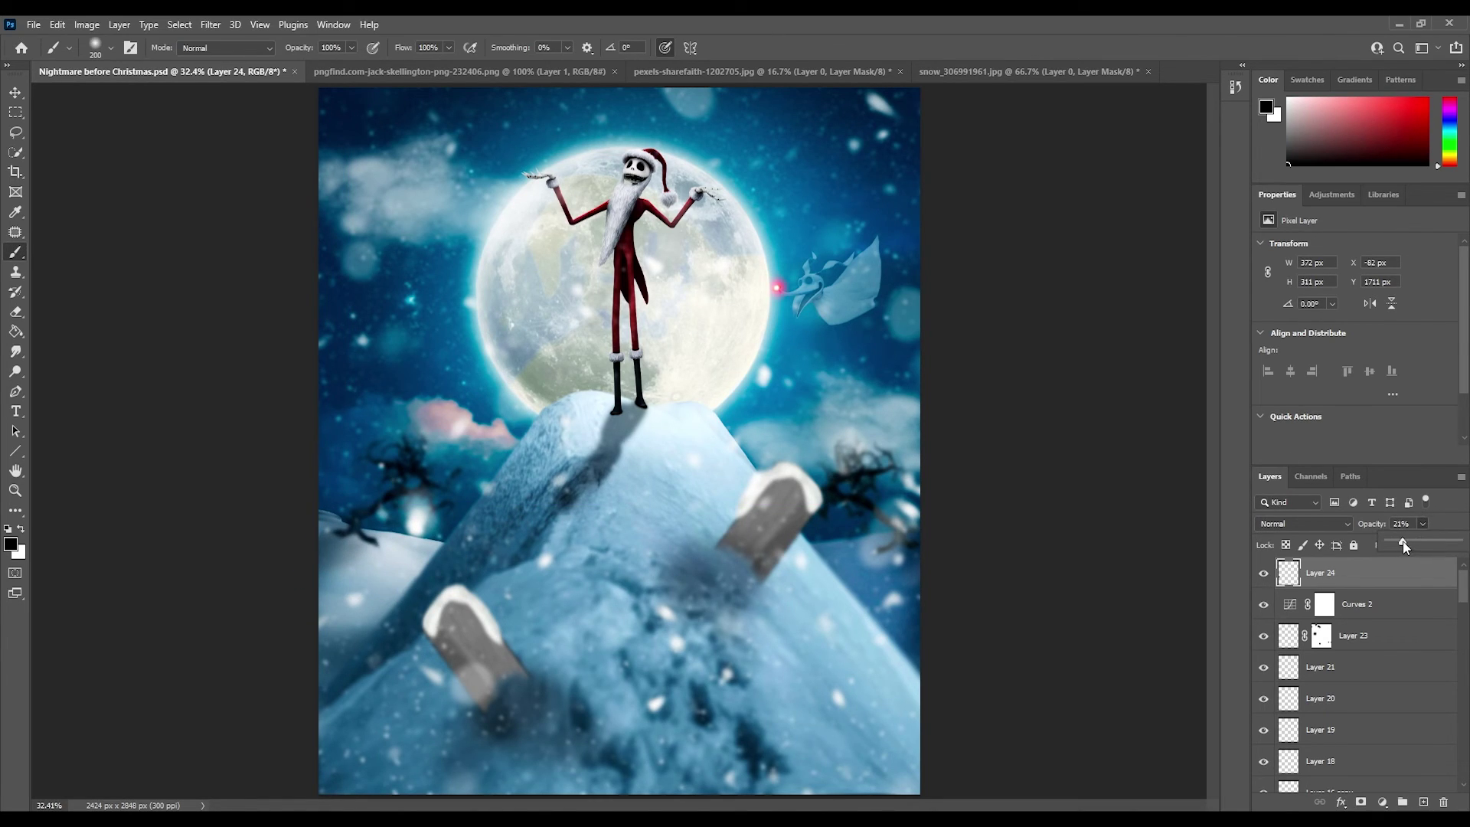
click(1093, 119)
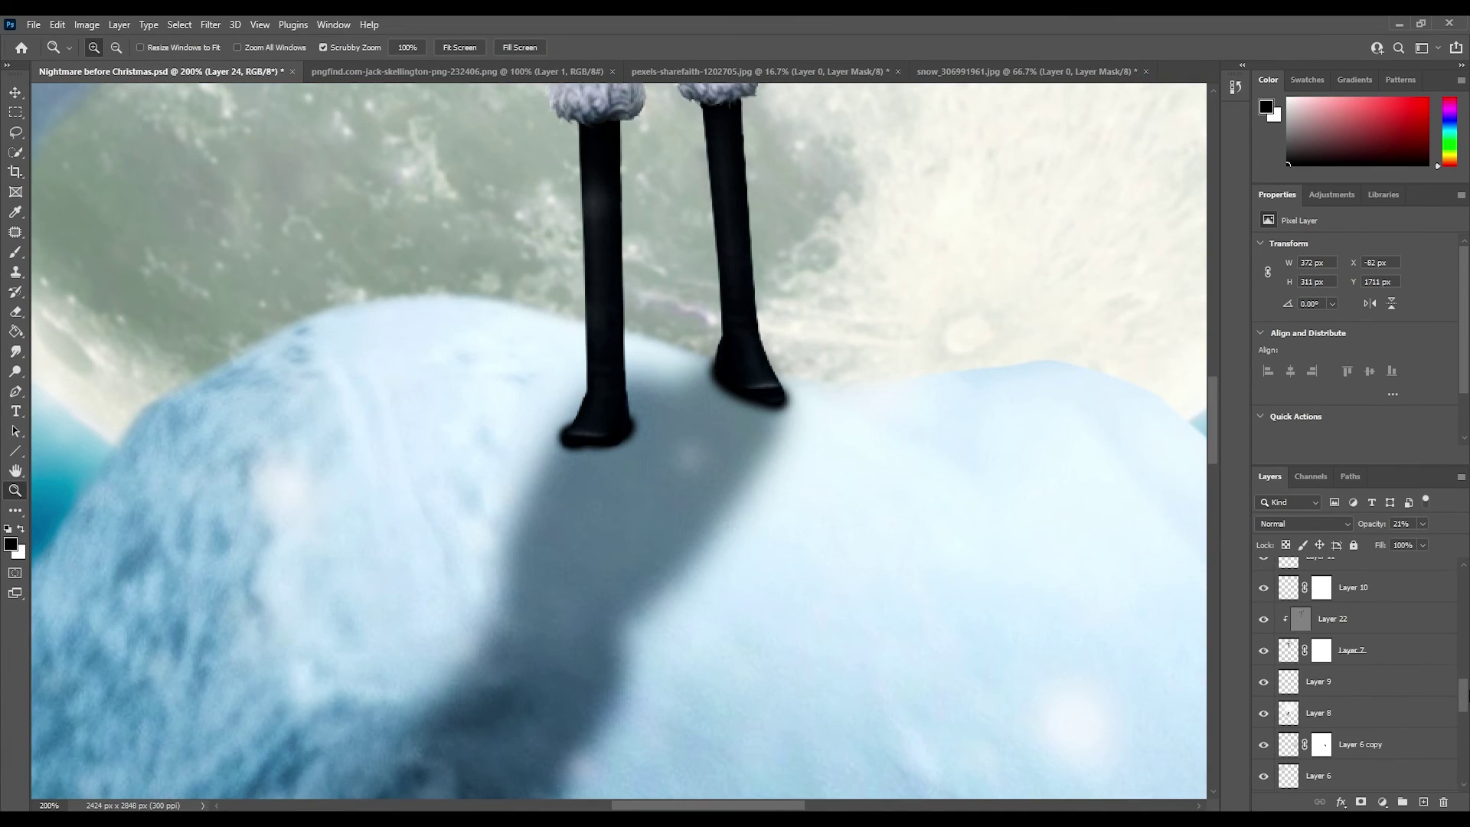
Step: Resize the brush, hide the Layer 9 foot shadow, and mask out the left boot tip on Layer 7
key(bracketleft)
key(bracketleft)
key(bracketleft)
key(bracketright)
key(bracketright)
key(bracketright)
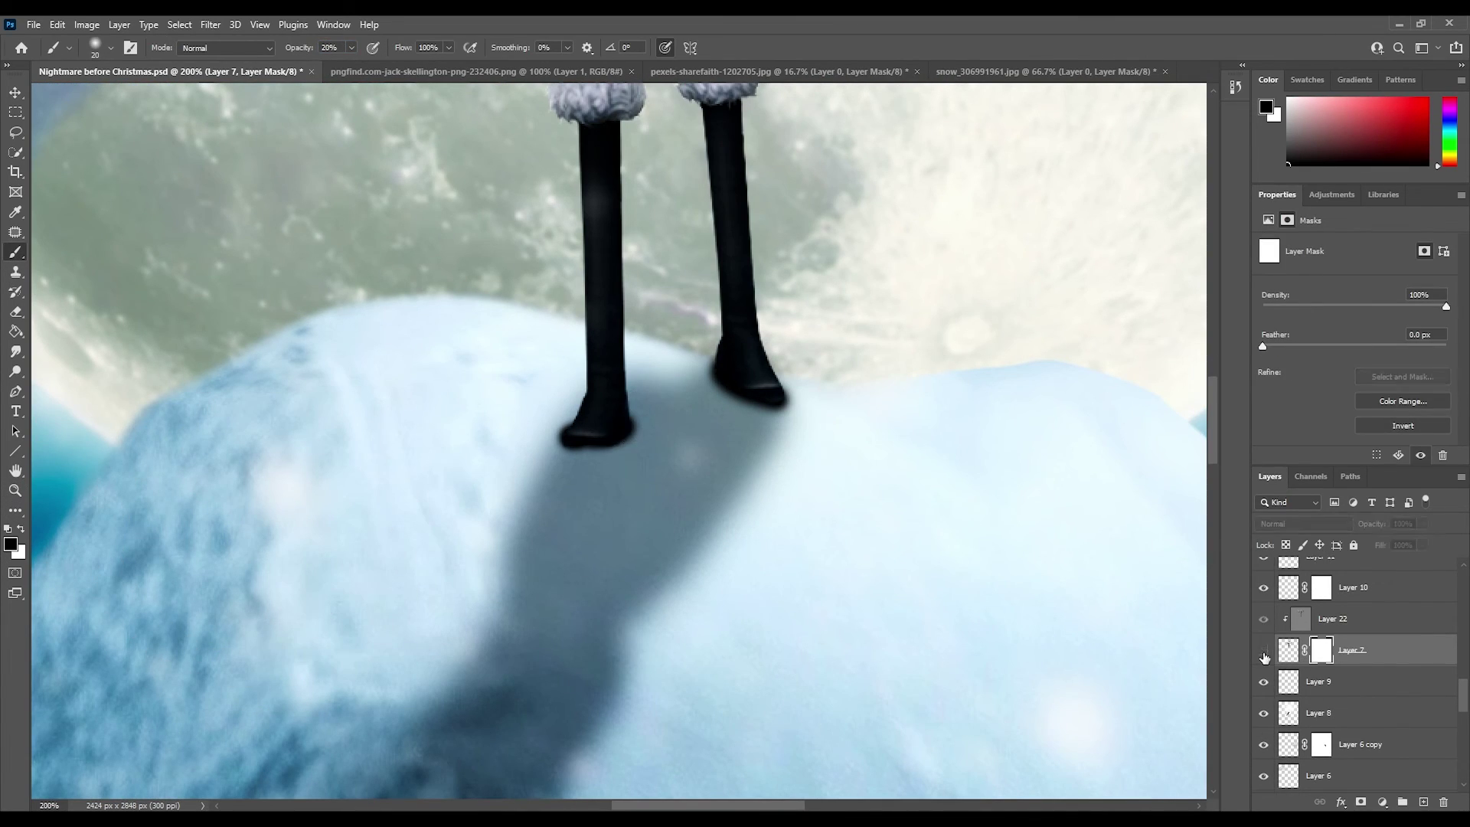
click(1348, 681)
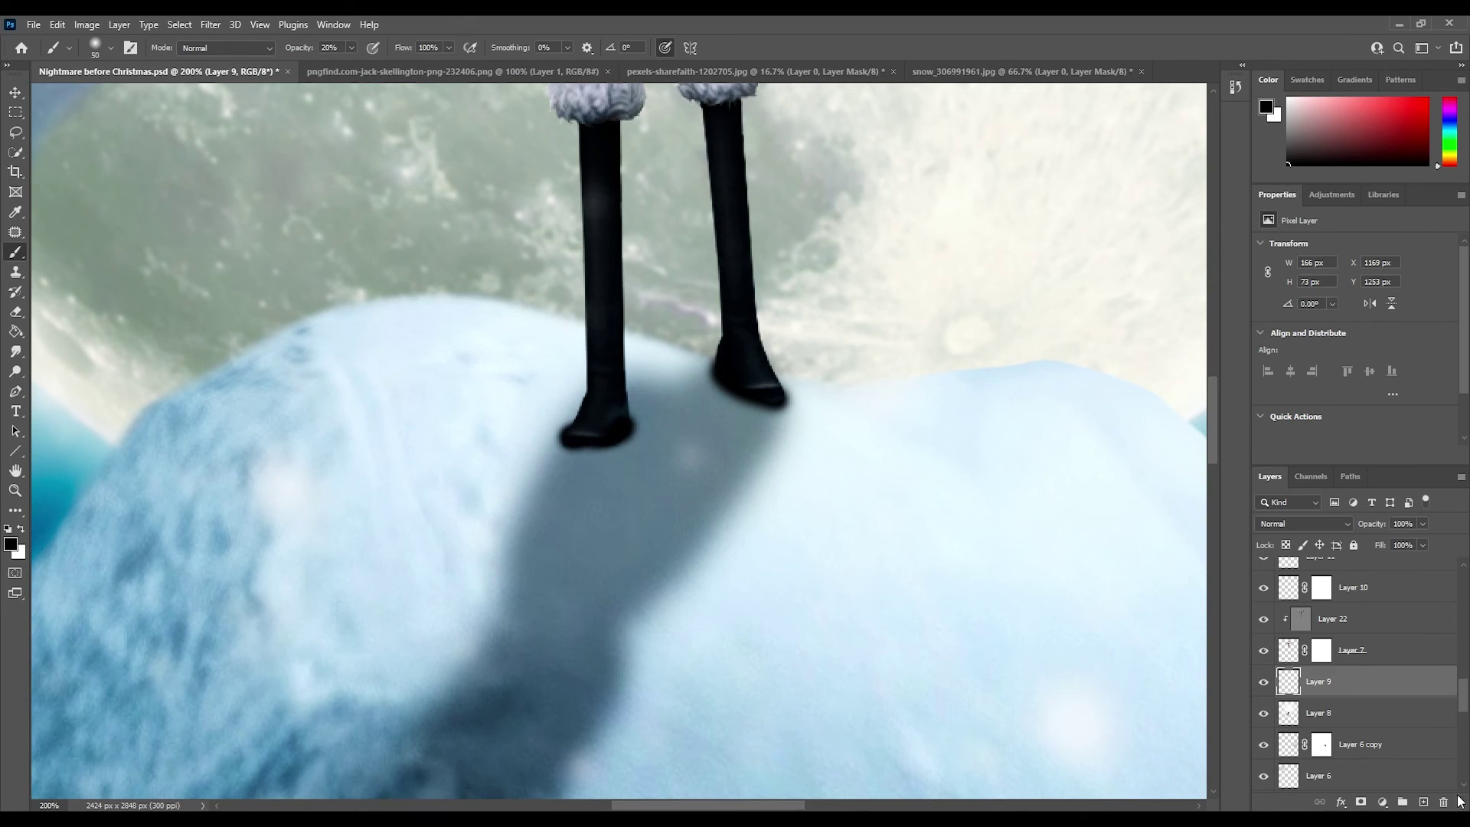
click(1263, 681)
click(1321, 650)
drag(640, 437, 607, 440)
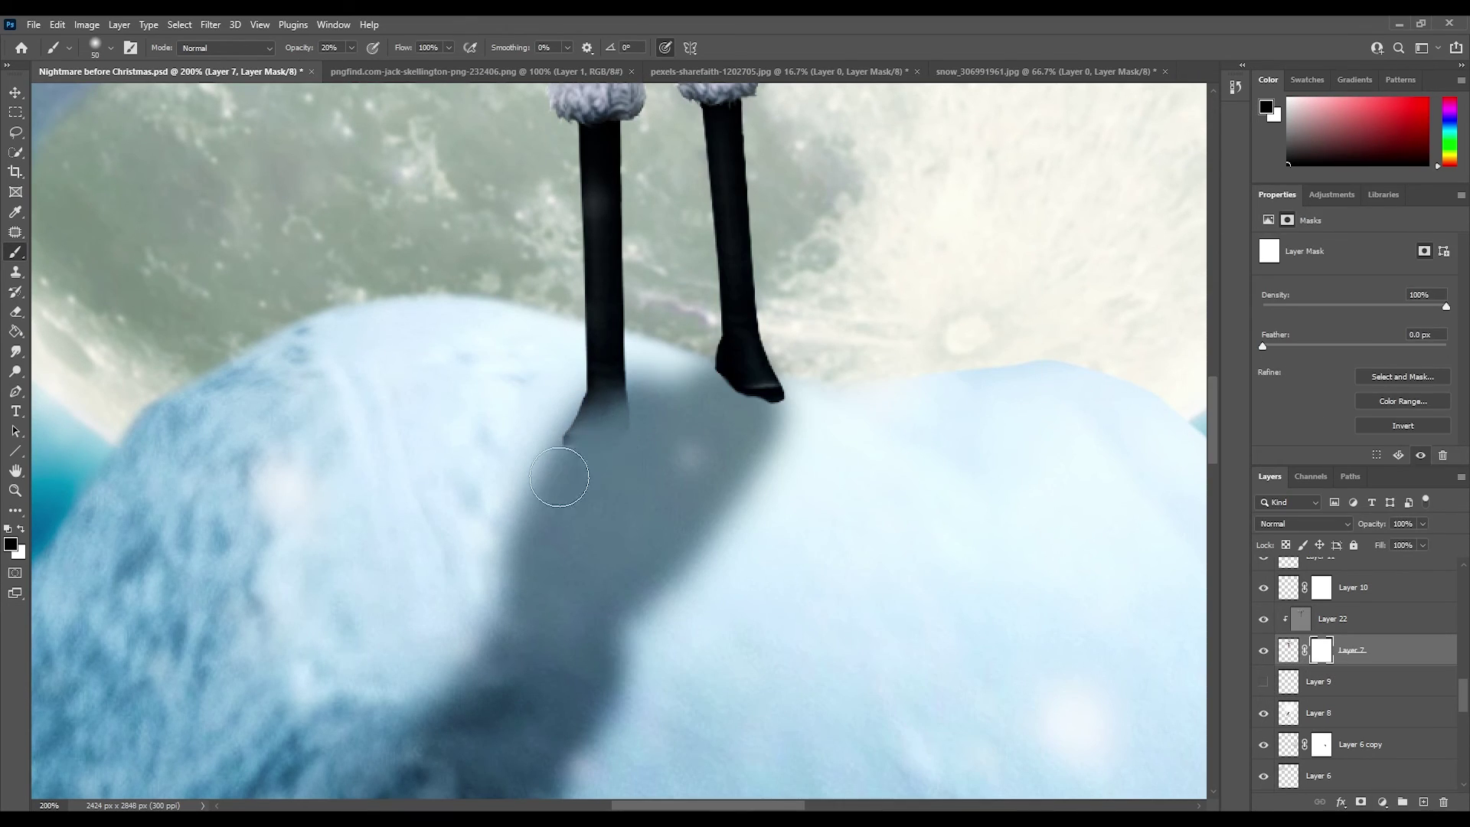
Step: Restore the left boot tip through Layer 7's mask, then fade both boot tips into the snow
key(x)
drag(601, 352, 578, 436)
key(x)
mouse_move(746, 382)
mouse_down()
mouse_move(754, 400)
mouse_move(698, 401)
mouse_move(643, 427)
mouse_move(675, 405)
mouse_up()
key(ctrl+0)
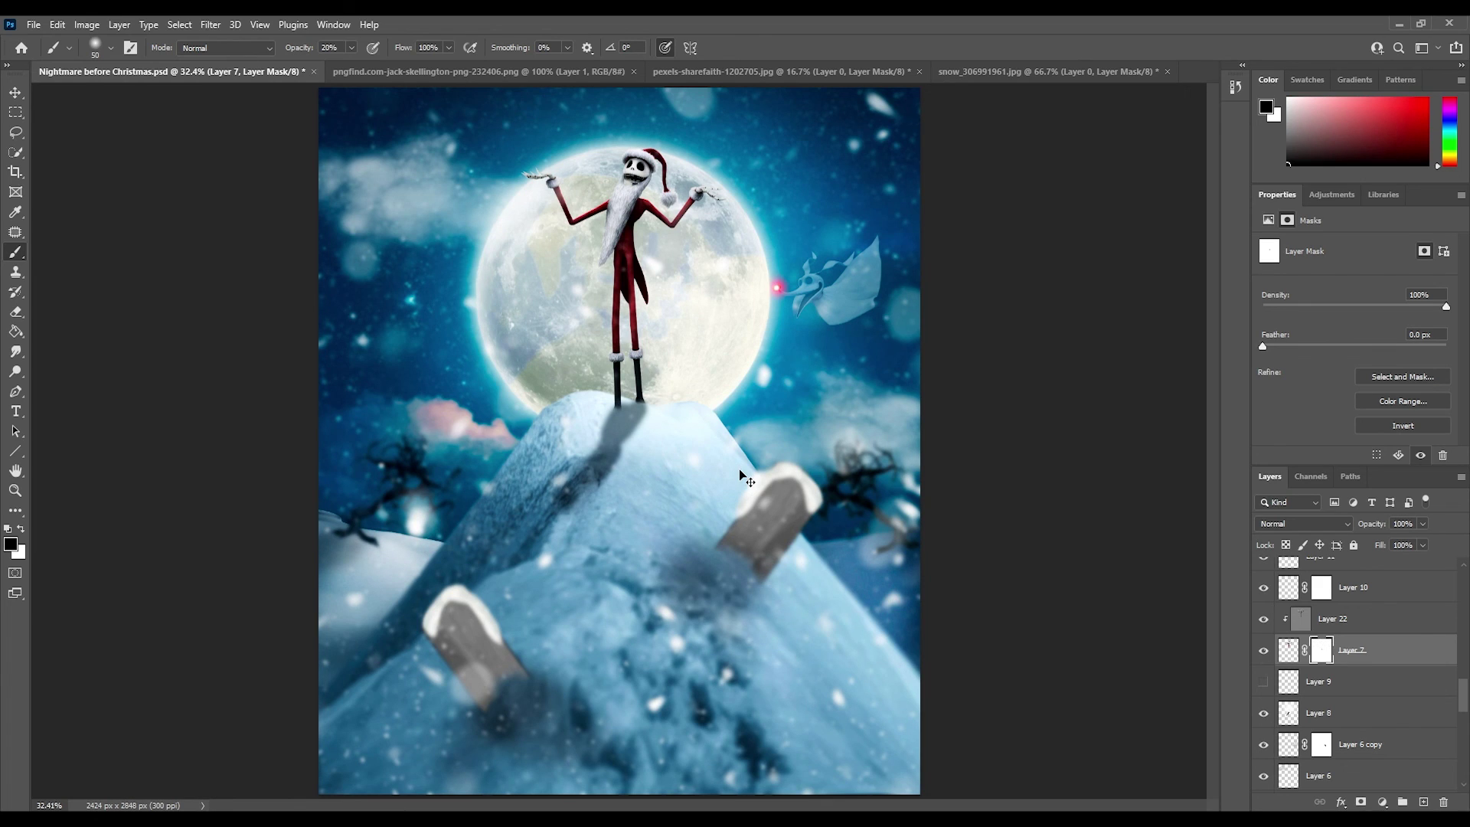
Step: Drop the Layer 9 shadow to 25% opacity and paint Jack's boots back onto the snow
click(1301, 682)
drag(1422, 523, 1370, 543)
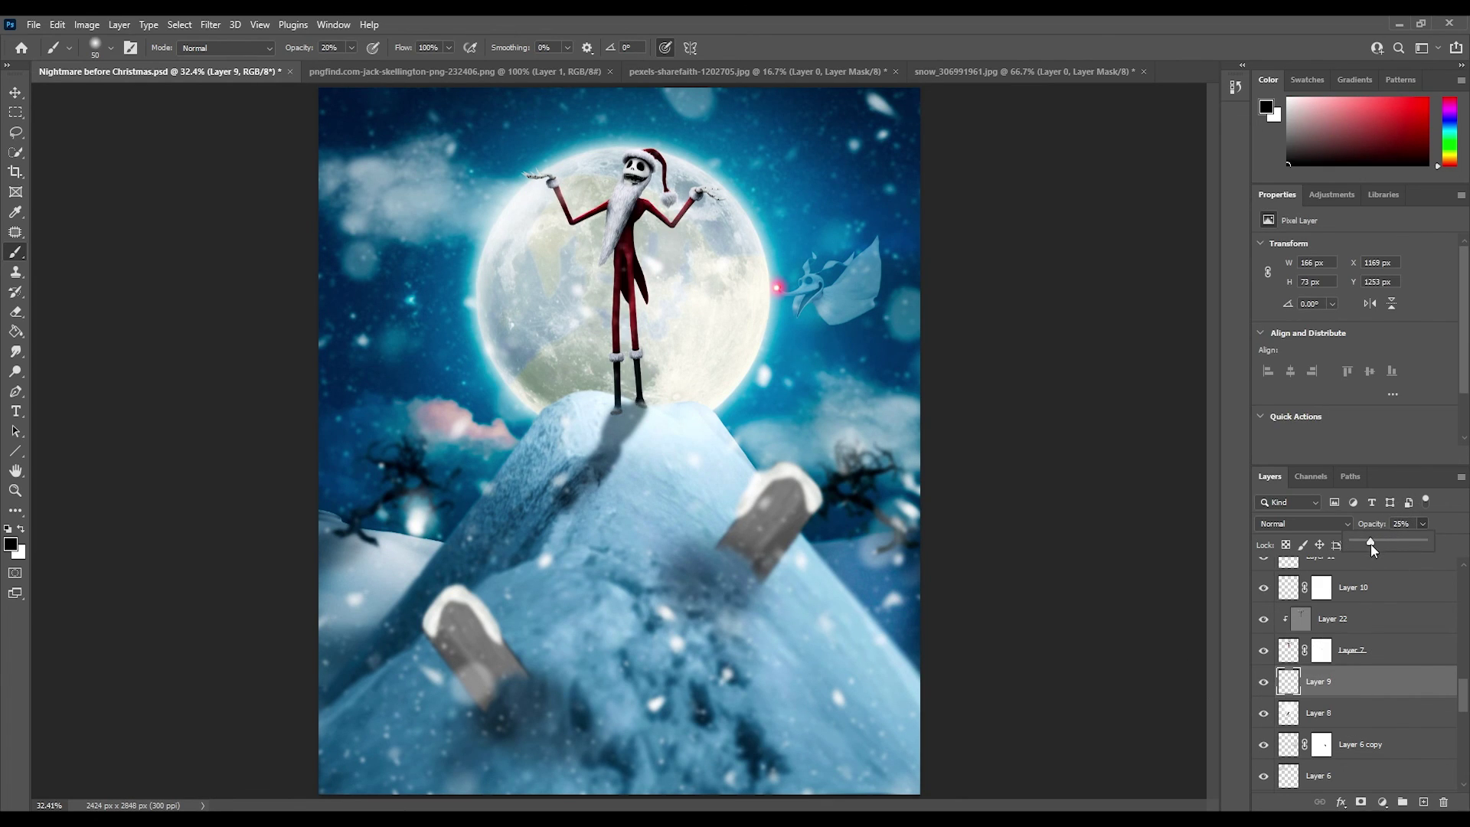
click(1321, 650)
scroll(635, 398, up, 5)
key(x)
drag(559, 406, 582, 394)
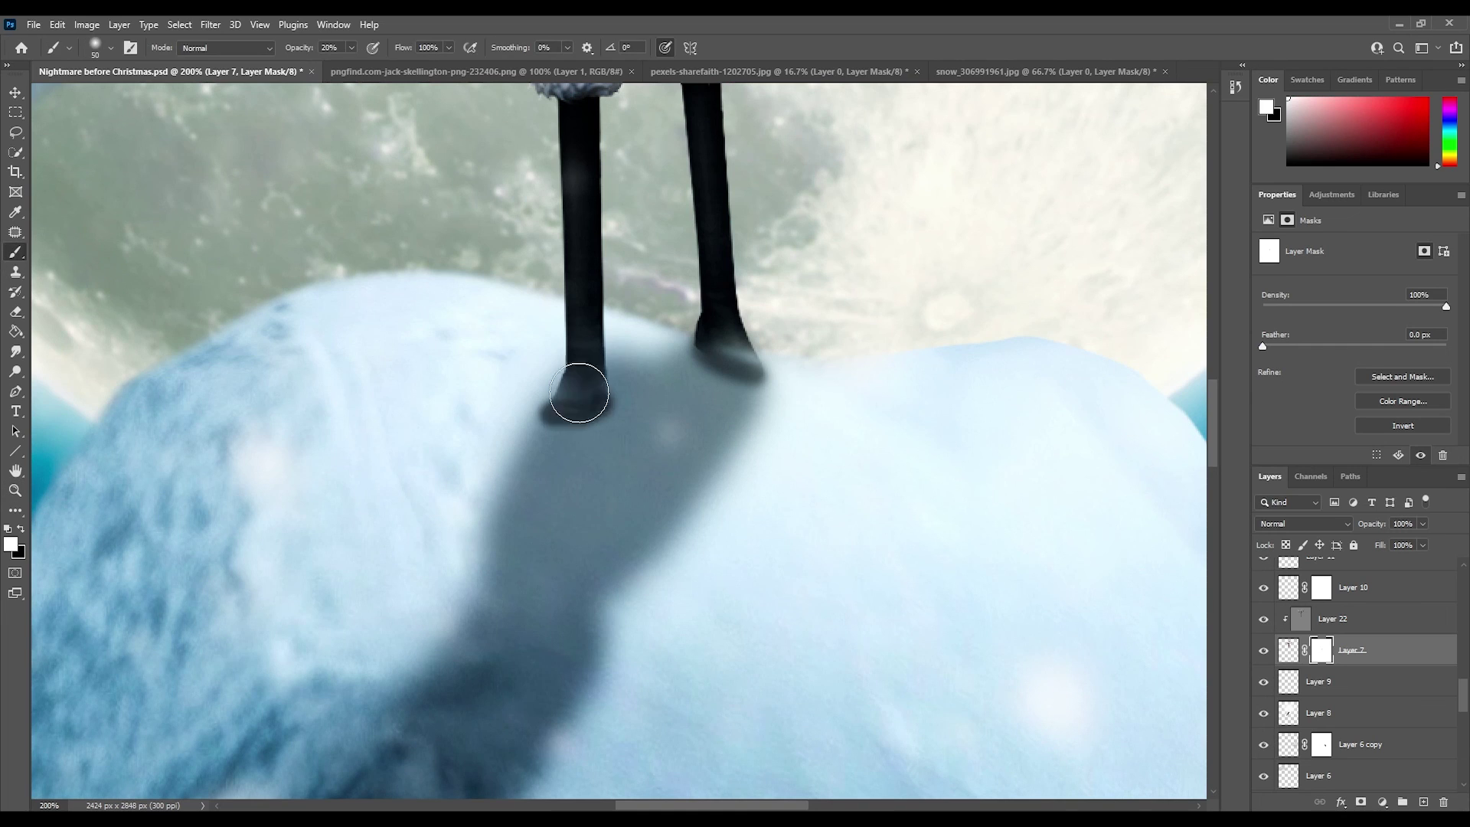
drag(720, 352, 739, 362)
Step: Raise the Layer 9 foot shadow to 77% opacity and view the whole image
click(1301, 681)
drag(1427, 520, 1433, 532)
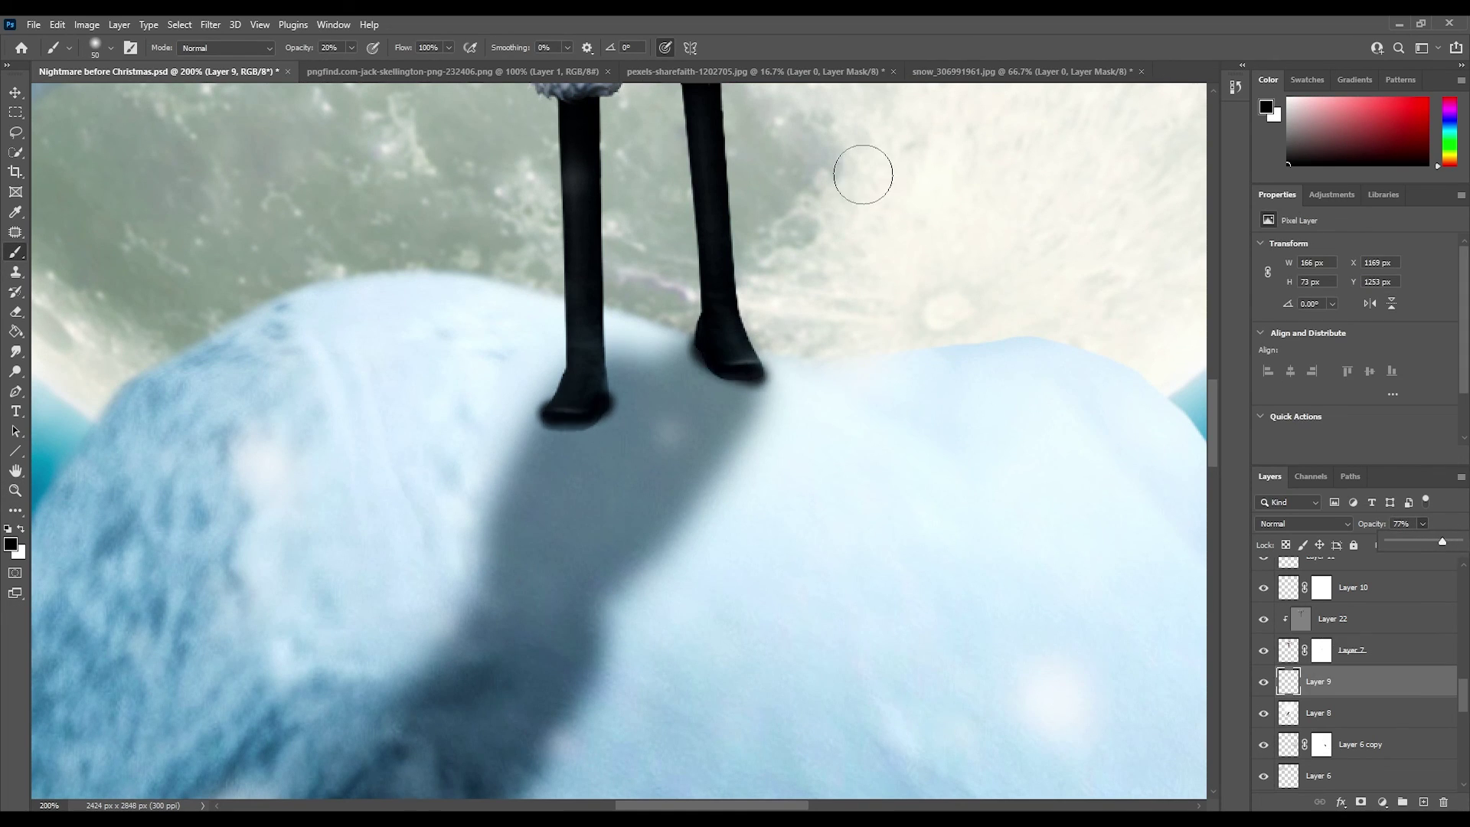
key(ctrl+0)
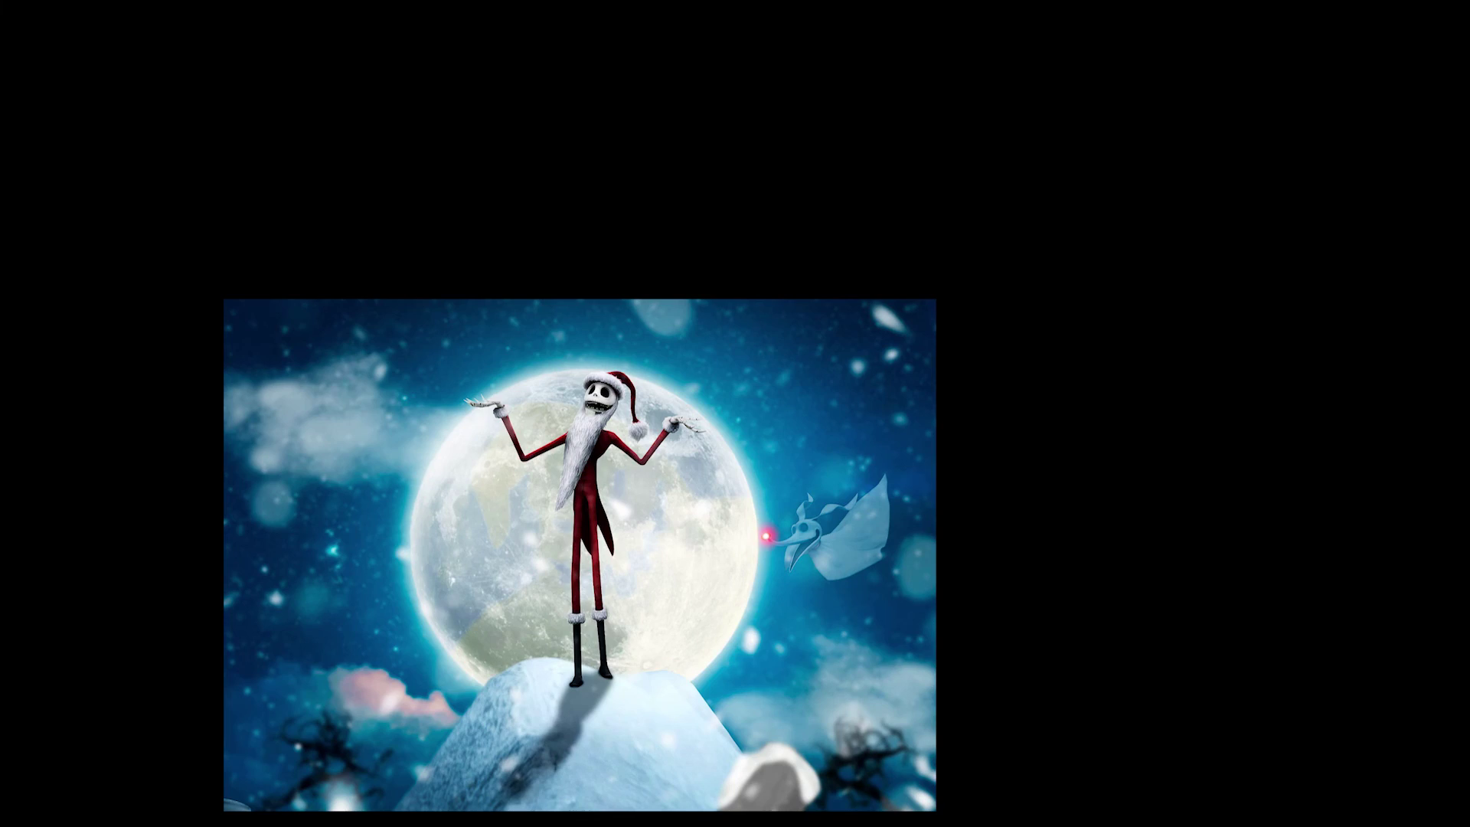